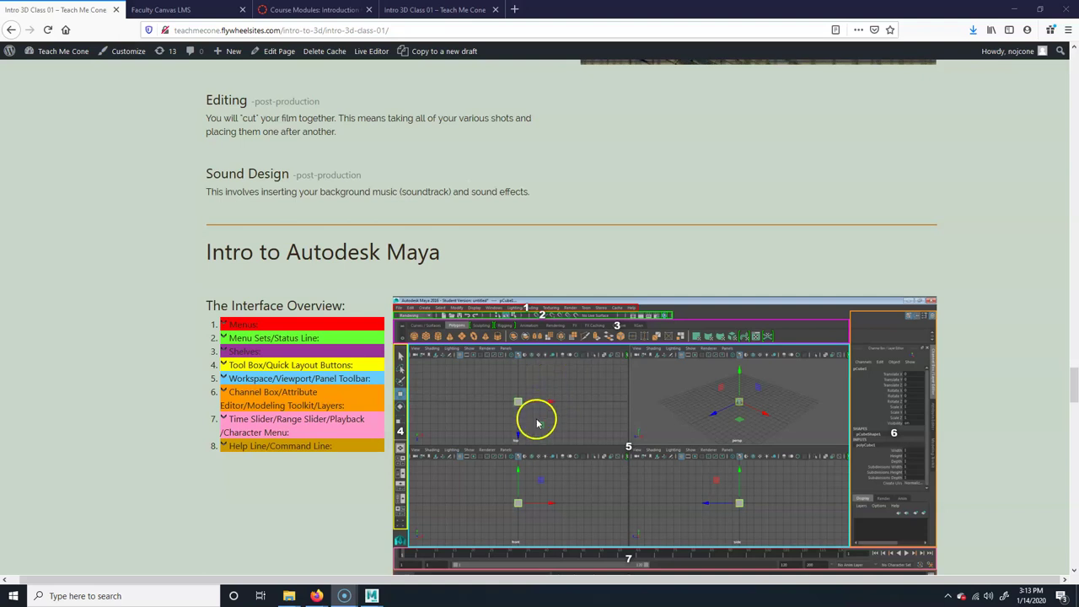
{"action": "left_click_drag", "start_coordinate": [435, 251], "coordinate": [204, 284]}
{"action": "left_click", "coordinate": [220, 293]}
{"action": "left_click_drag", "start_coordinate": [288, 251], "coordinate": [455, 254]}
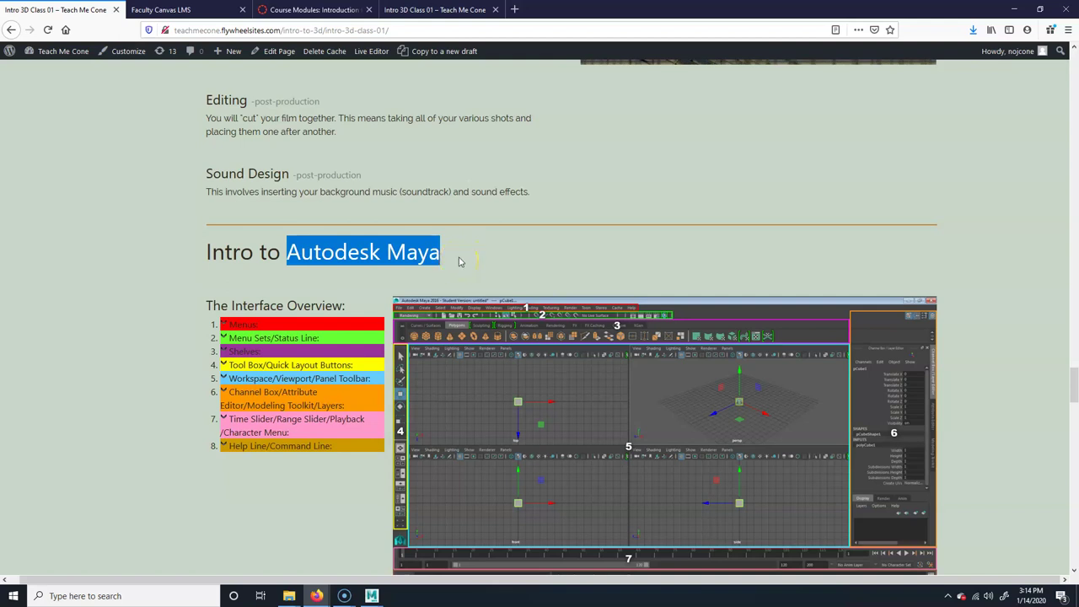
{"action": "right_click", "coordinate": [462, 267]}
Step: Search the web for "autodesk maya" in a new browser tab and open Autodesk's Maya overview page
{"action": "left_click", "coordinate": [514, 9]}
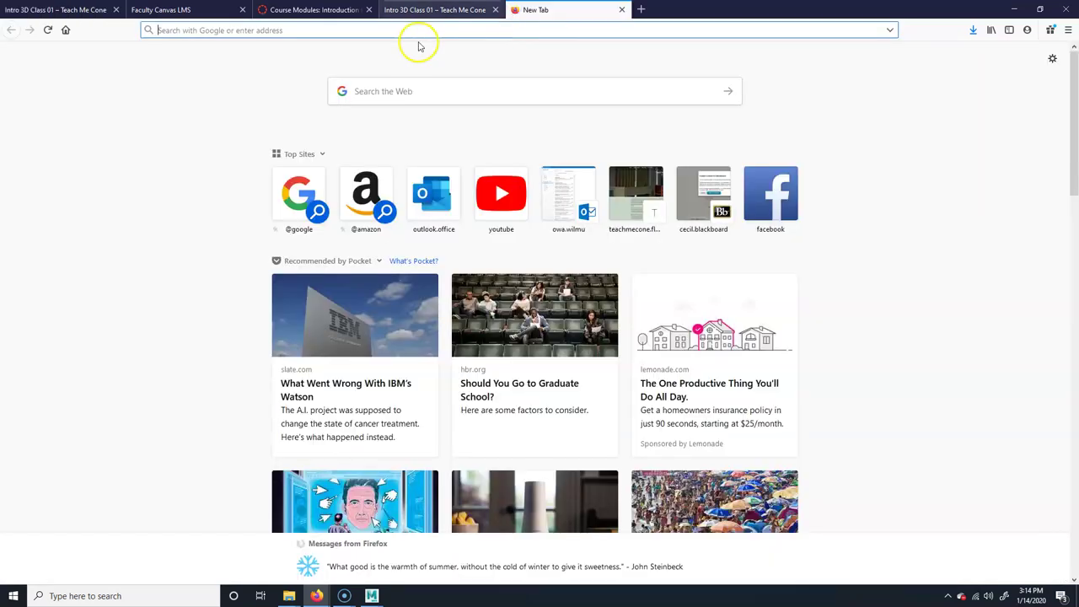
{"action": "left_click", "coordinate": [443, 92]}
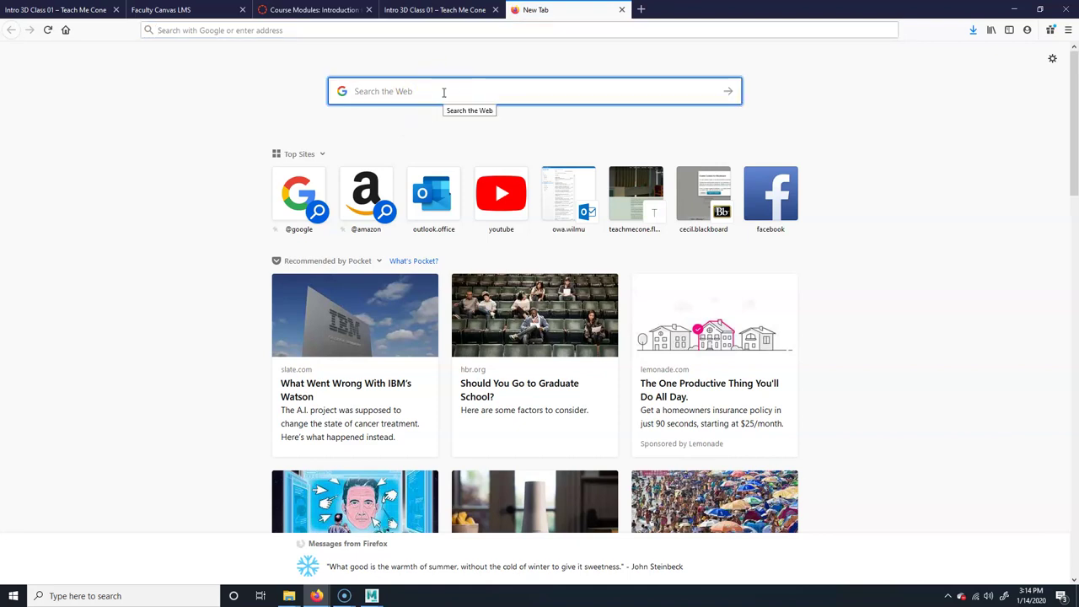
{"action": "type", "text": "autode"}
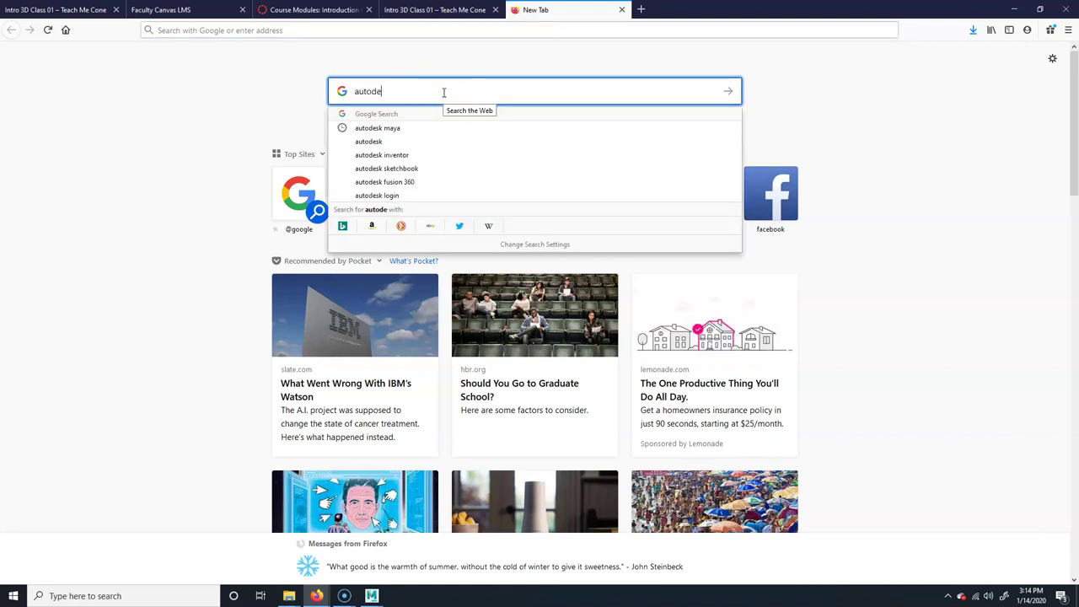
{"action": "type", "text": "sk maya"}
{"action": "key", "text": "Return"}
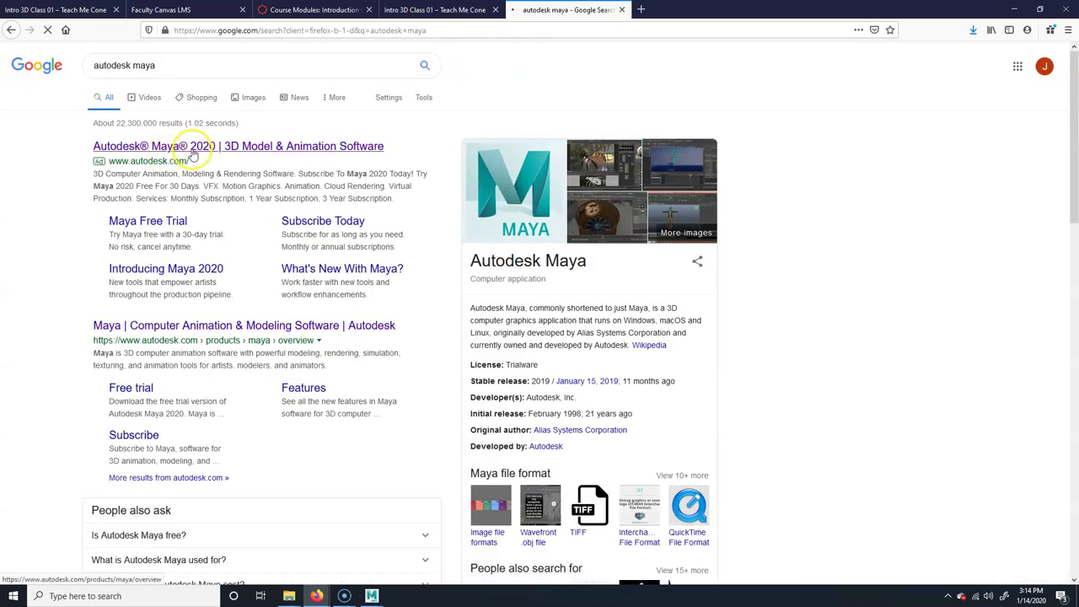
{"action": "left_click", "coordinate": [255, 338]}
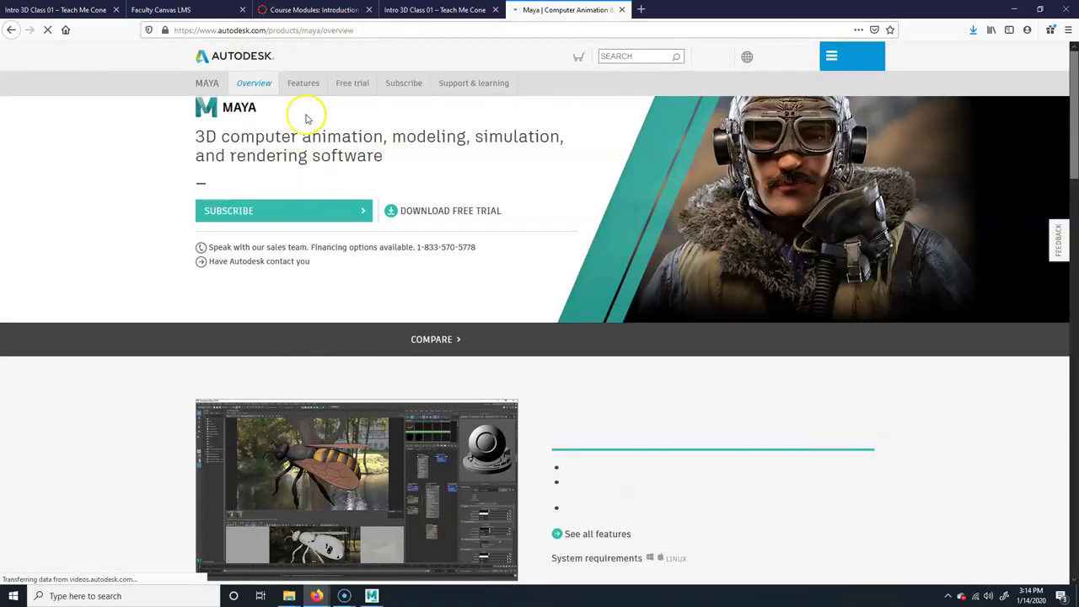
Step: Go to Autodesk's Students and Educators site and open the free education software page for Maya
{"action": "left_click", "coordinate": [852, 66]}
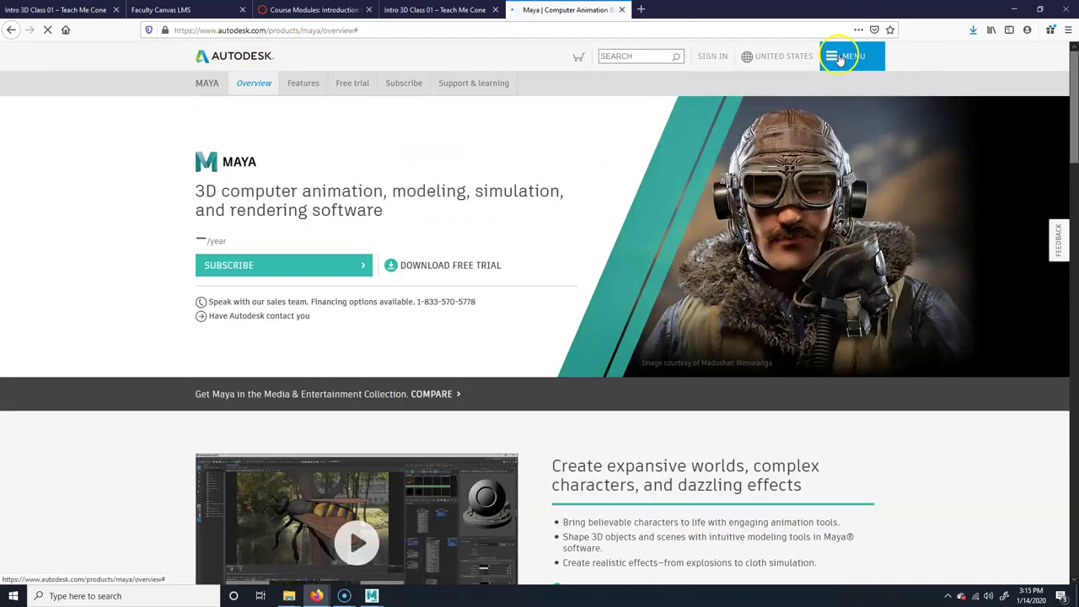
{"action": "left_click", "coordinate": [833, 59]}
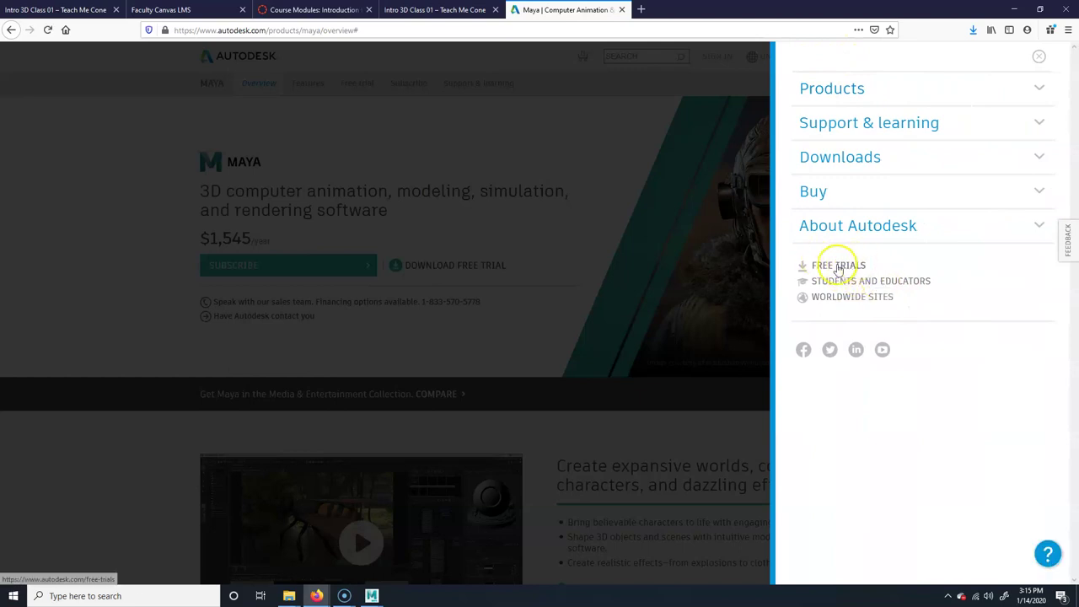
{"action": "left_click", "coordinate": [910, 283]}
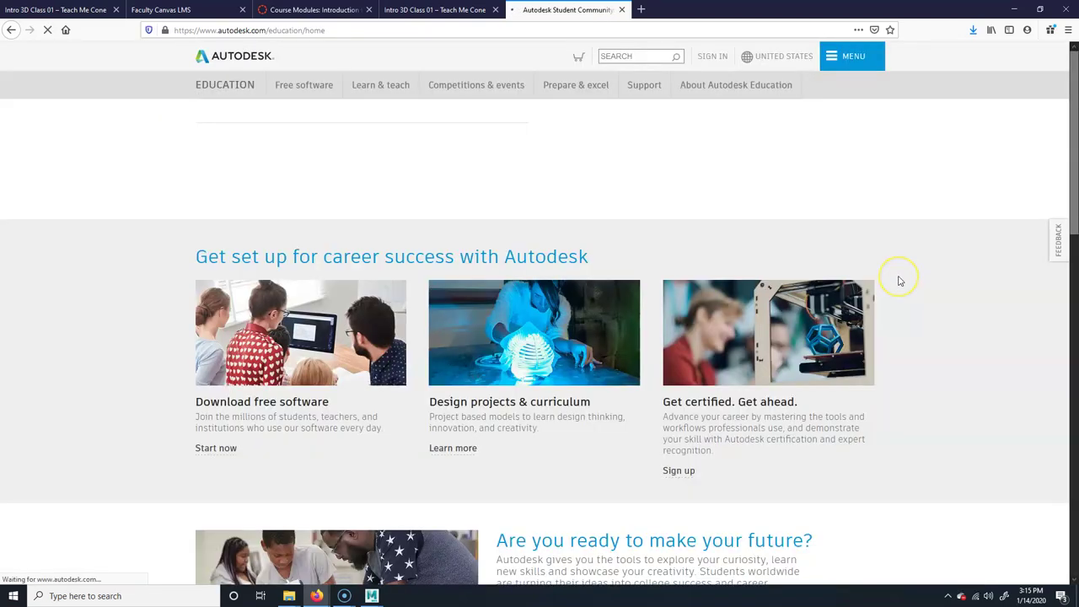
{"action": "scroll", "coordinate": [846, 416], "scroll_direction": "up", "scroll_amount": 1}
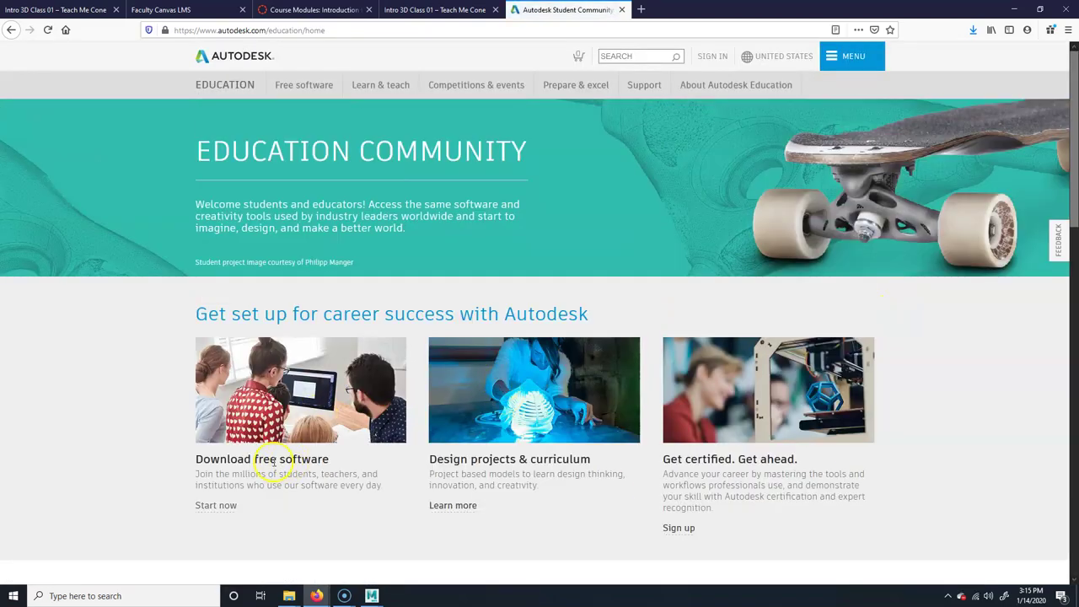
{"action": "left_click", "coordinate": [216, 508]}
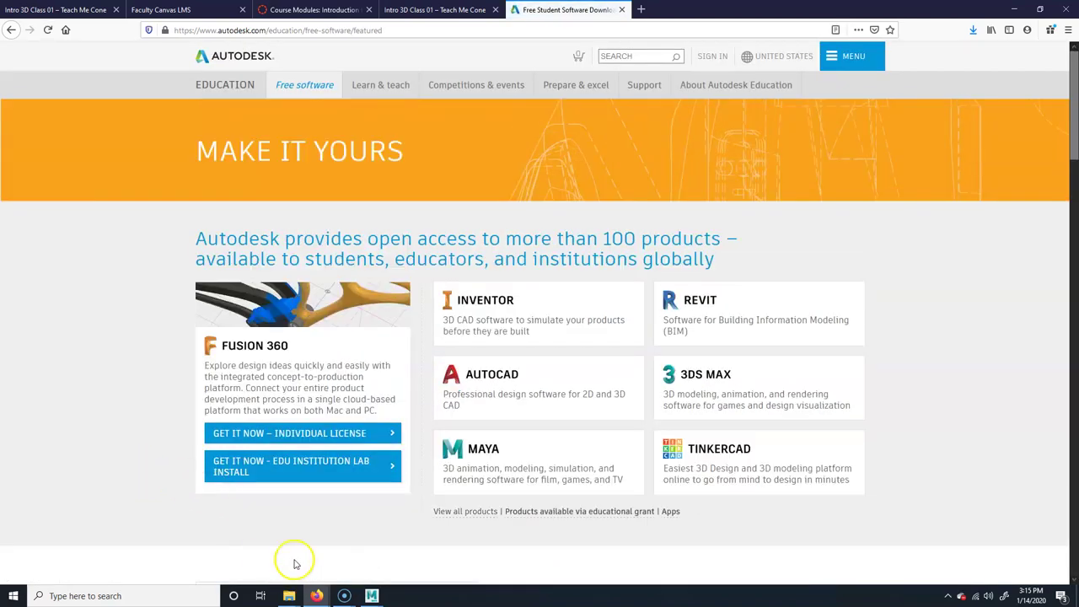
{"action": "left_click", "coordinate": [487, 451]}
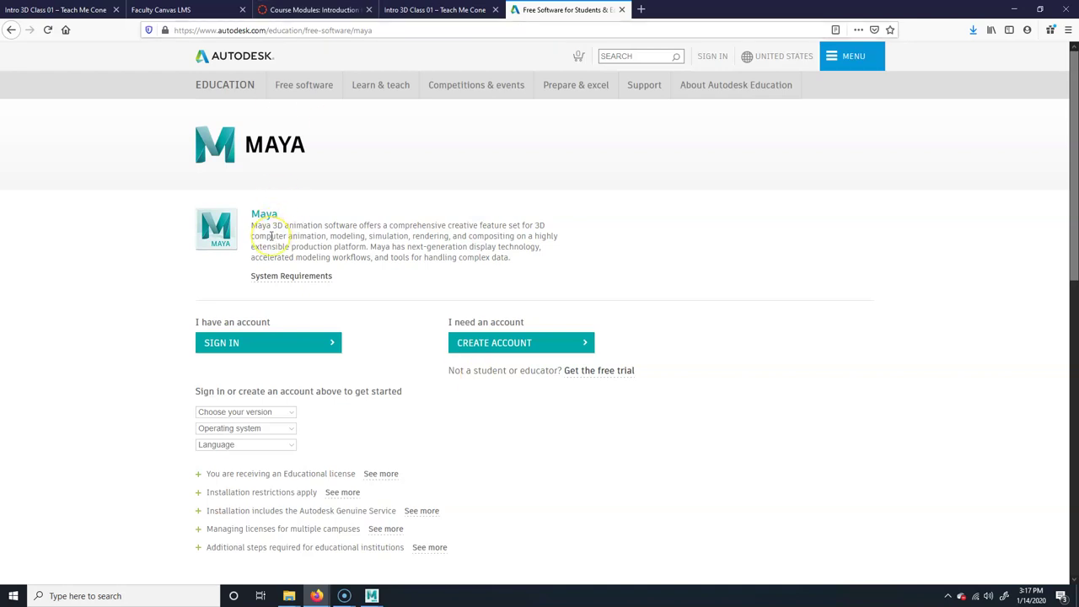
Step: Switch to the open Autodesk Maya 2018 window
{"action": "mouse_move", "coordinate": [372, 594]}
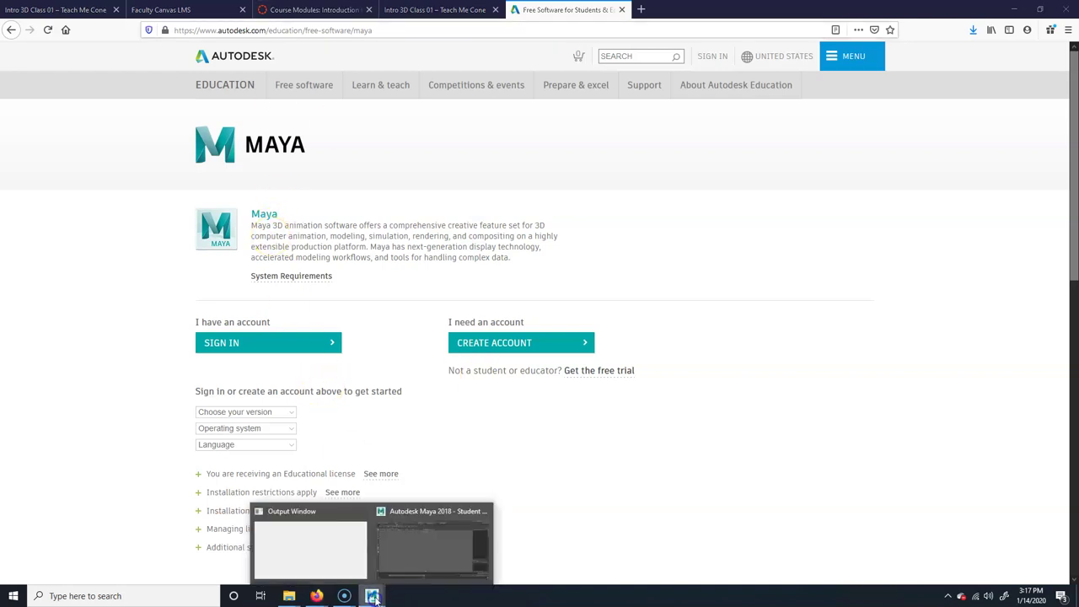
{"action": "left_click", "coordinate": [408, 563]}
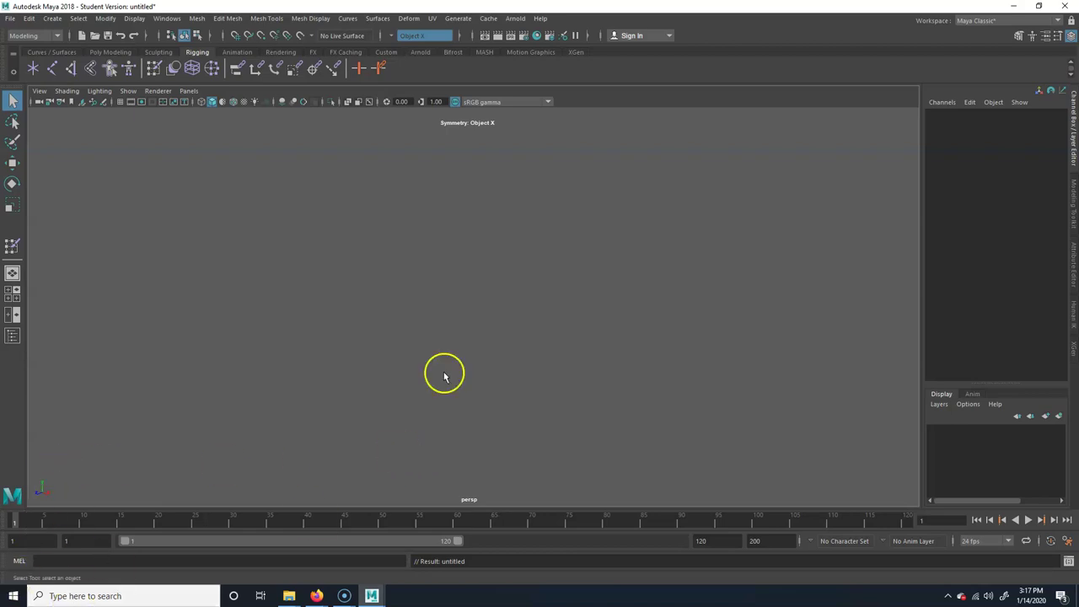
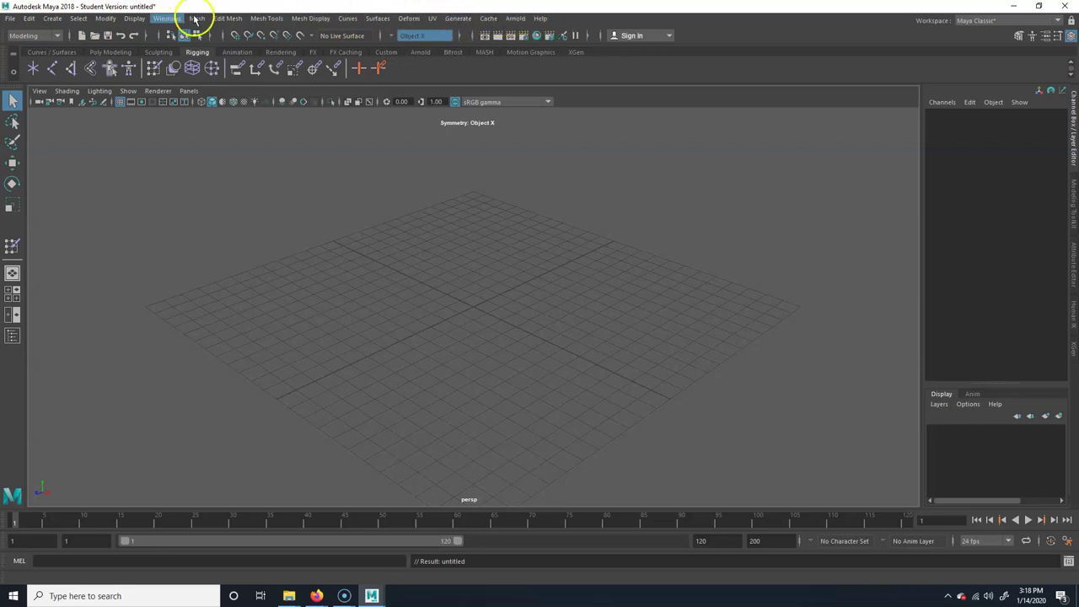
Step: Look through the available file, edit, create, select, modify, display and window commands
{"action": "left_click", "coordinate": [12, 19]}
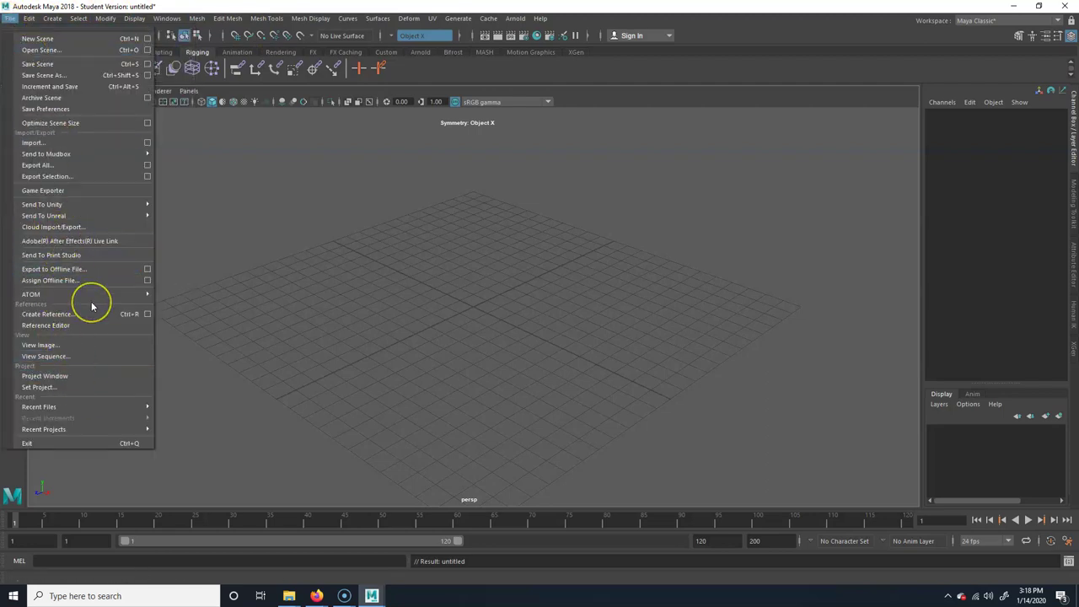
{"action": "left_click", "coordinate": [21, 20]}
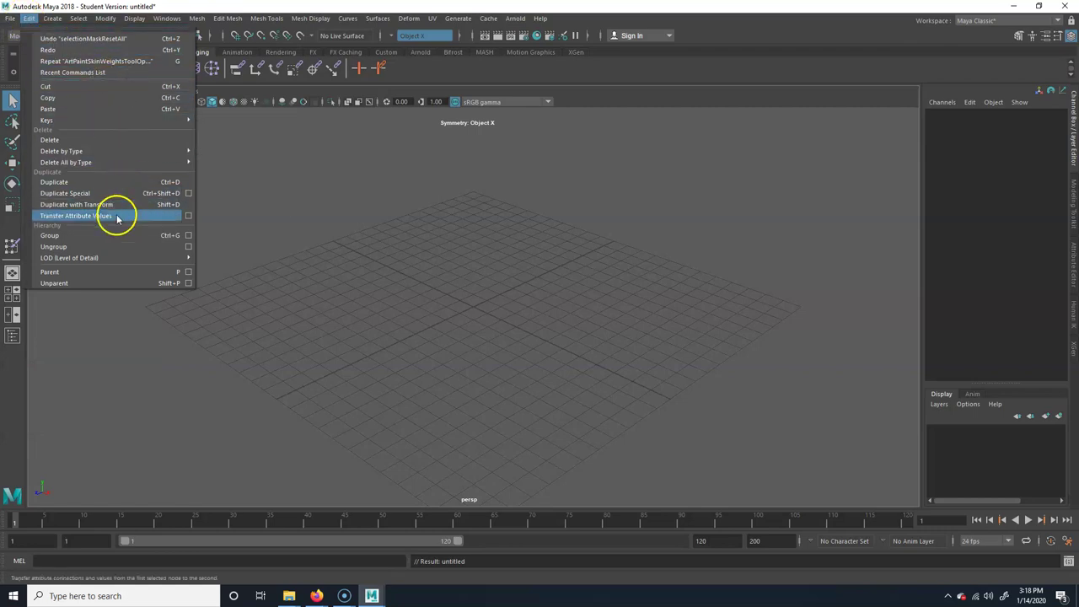
{"action": "left_click", "coordinate": [52, 18]}
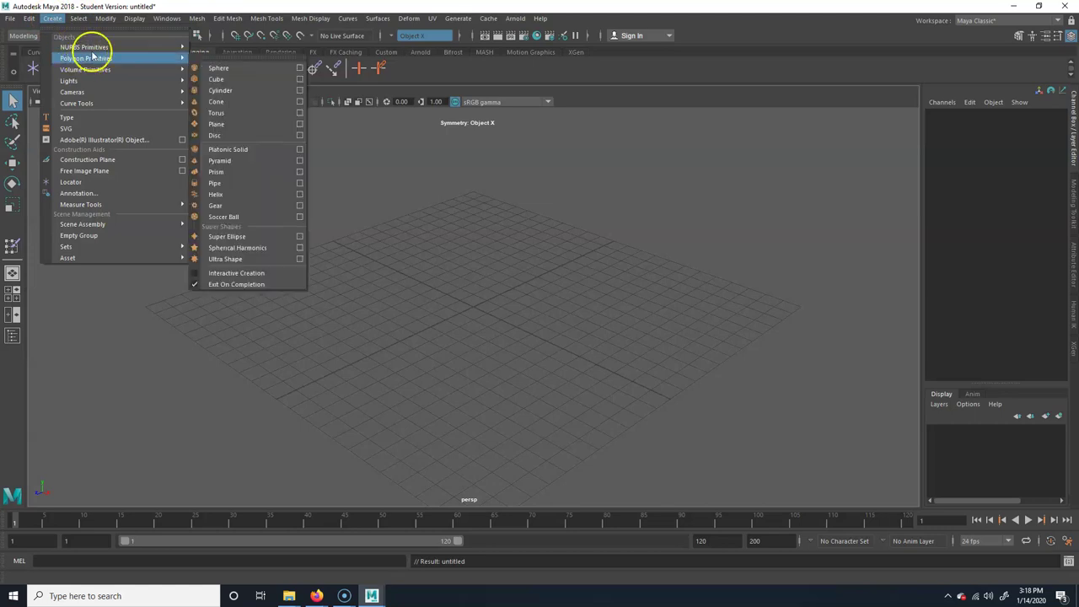
{"action": "mouse_move", "coordinate": [123, 46]}
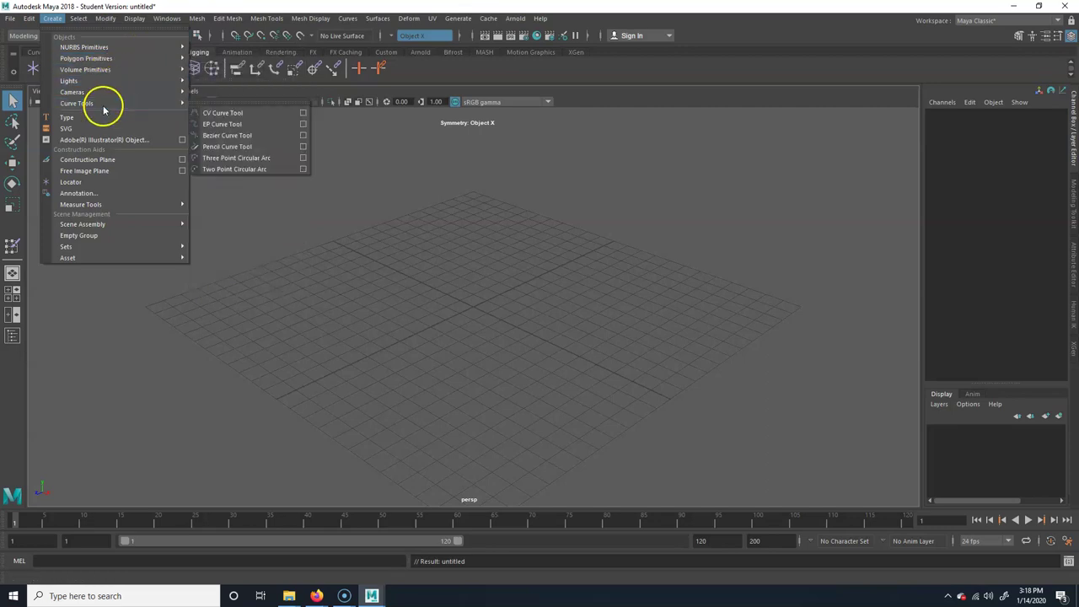
{"action": "mouse_move", "coordinate": [117, 207]}
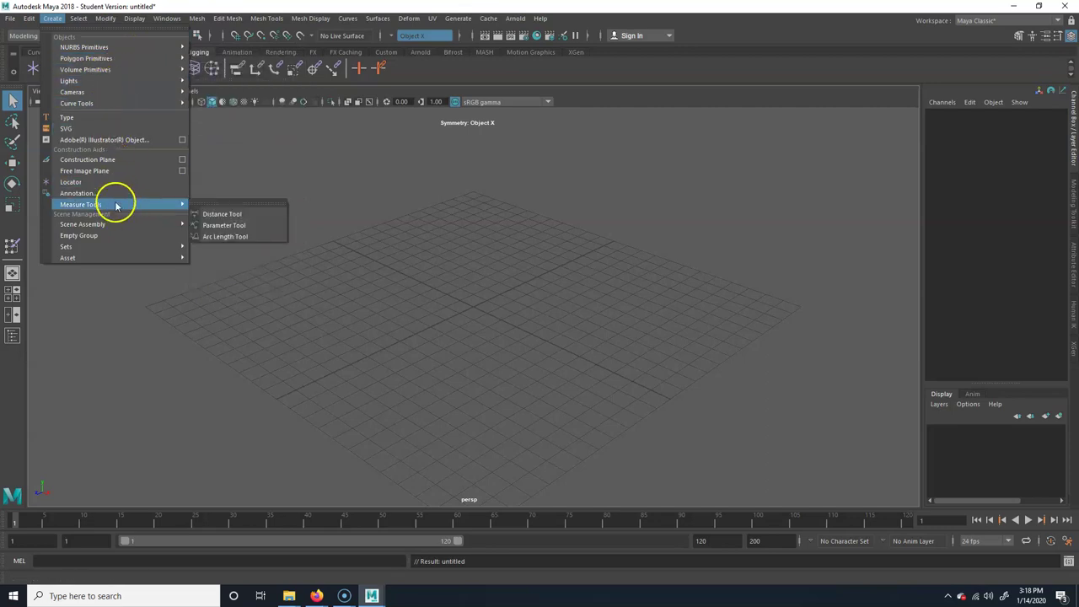
{"action": "mouse_move", "coordinate": [76, 22]}
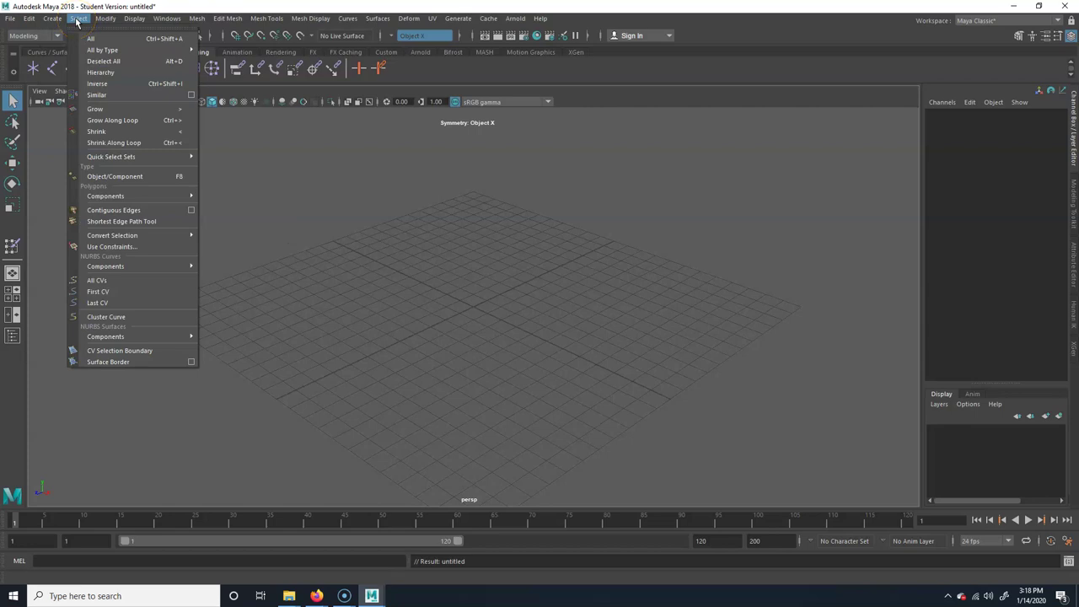
{"action": "mouse_move", "coordinate": [139, 237]}
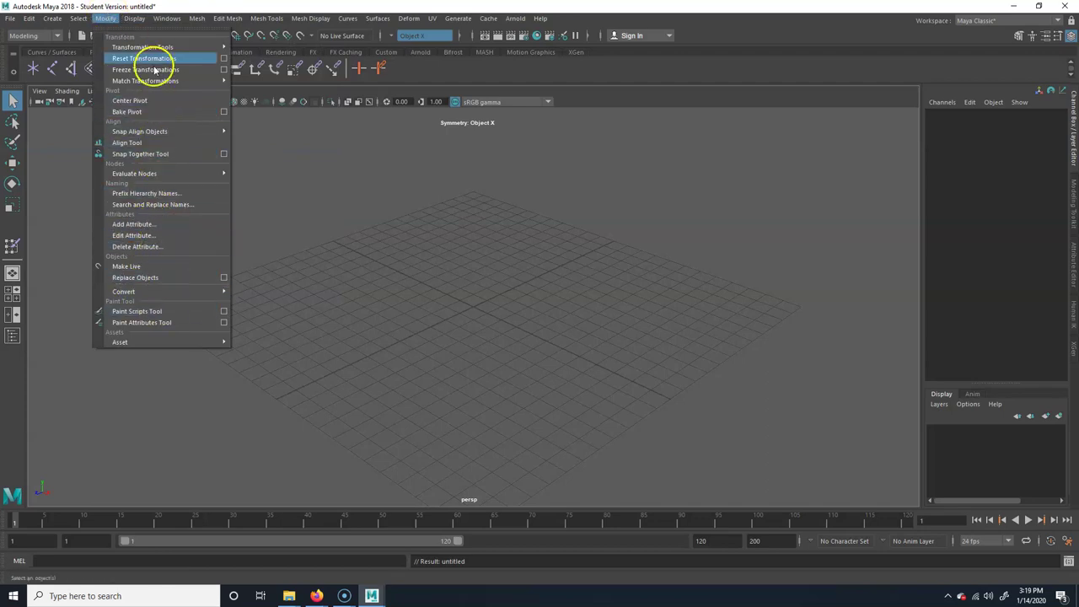
{"action": "mouse_move", "coordinate": [137, 18]}
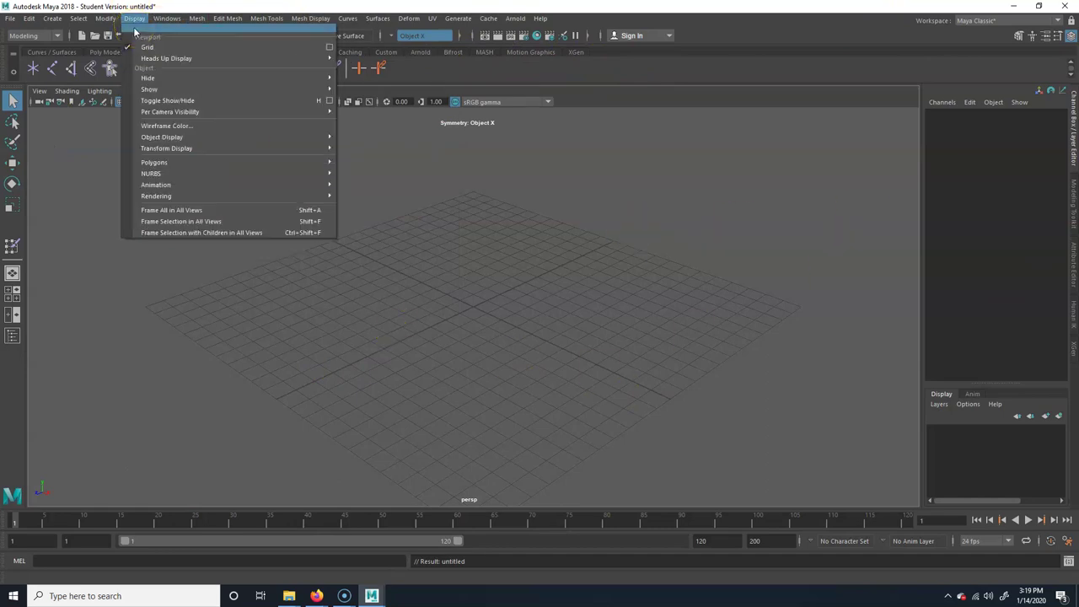
{"action": "mouse_move", "coordinate": [167, 59]}
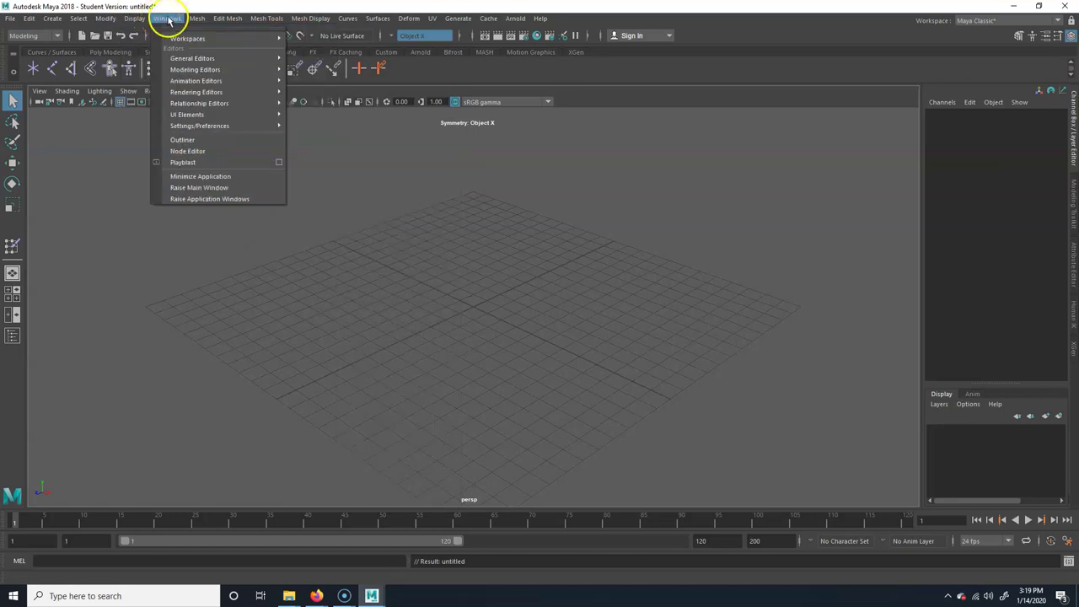
{"action": "left_click", "coordinate": [160, 21]}
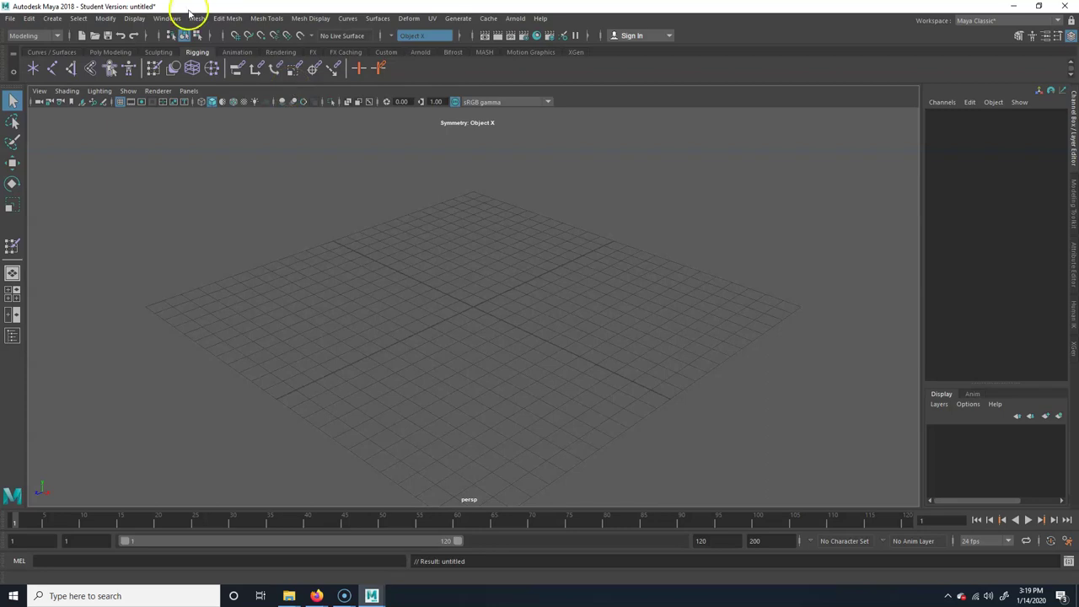
Step: Create a polygon sphere from the Poly Modeling tools
{"action": "left_click", "coordinate": [109, 53]}
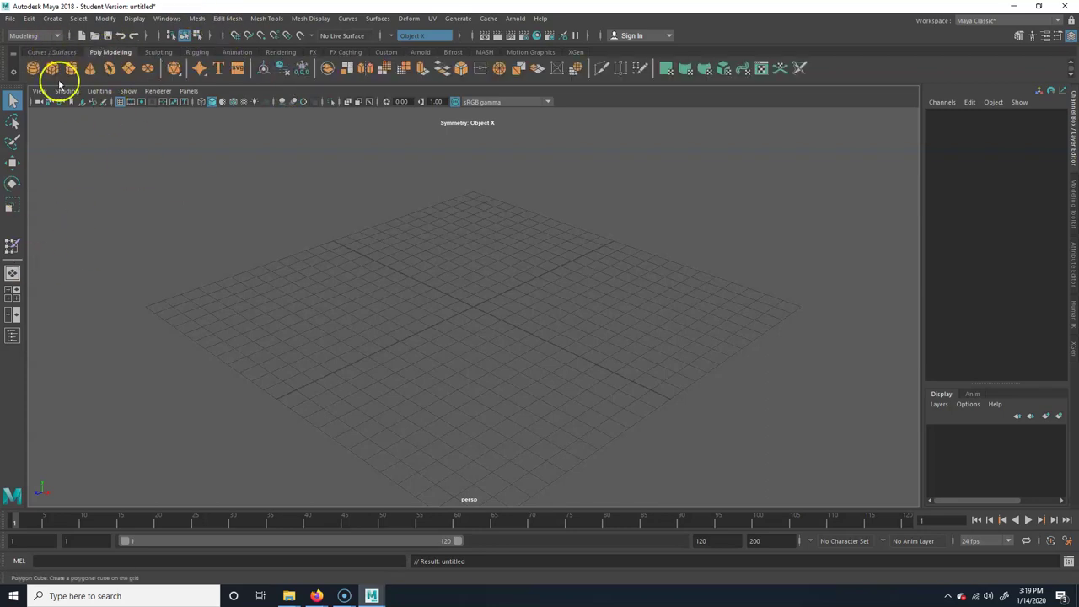
{"action": "left_click", "coordinate": [33, 68]}
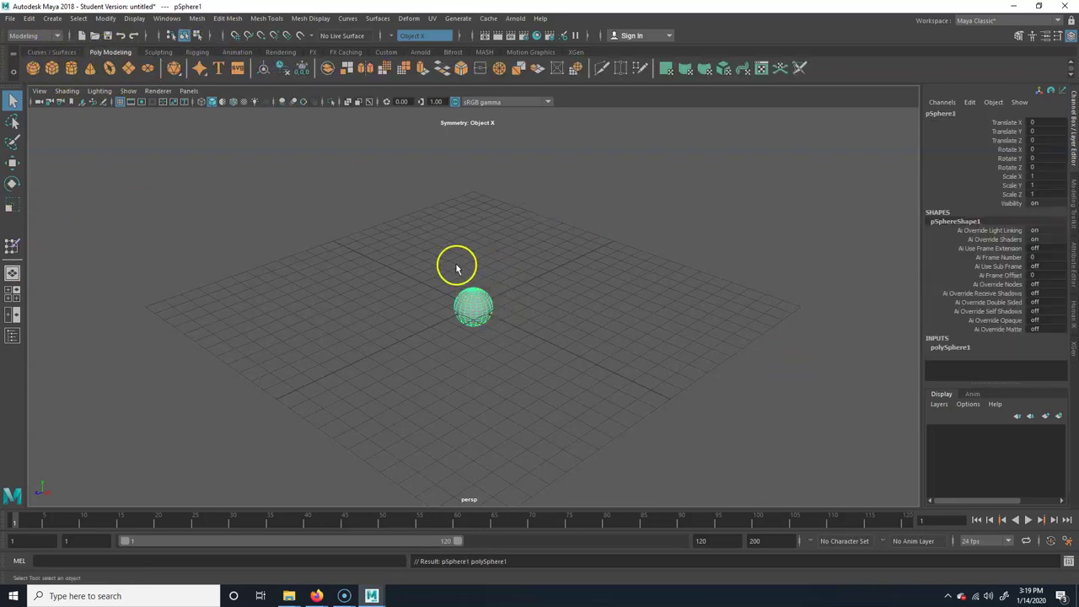
Step: Open the Hypershade, reposition its window higher over the viewport and show the properties of the lambert1 material
{"action": "left_click", "coordinate": [167, 18]}
{"action": "mouse_move", "coordinate": [218, 72]}
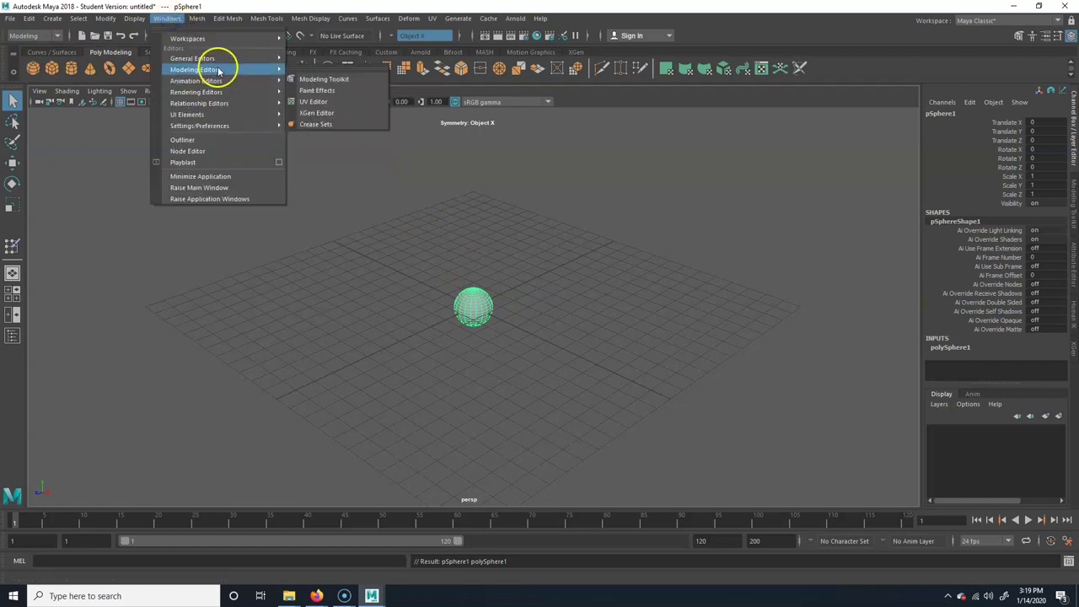
{"action": "mouse_move", "coordinate": [229, 91]}
{"action": "left_click", "coordinate": [340, 126]}
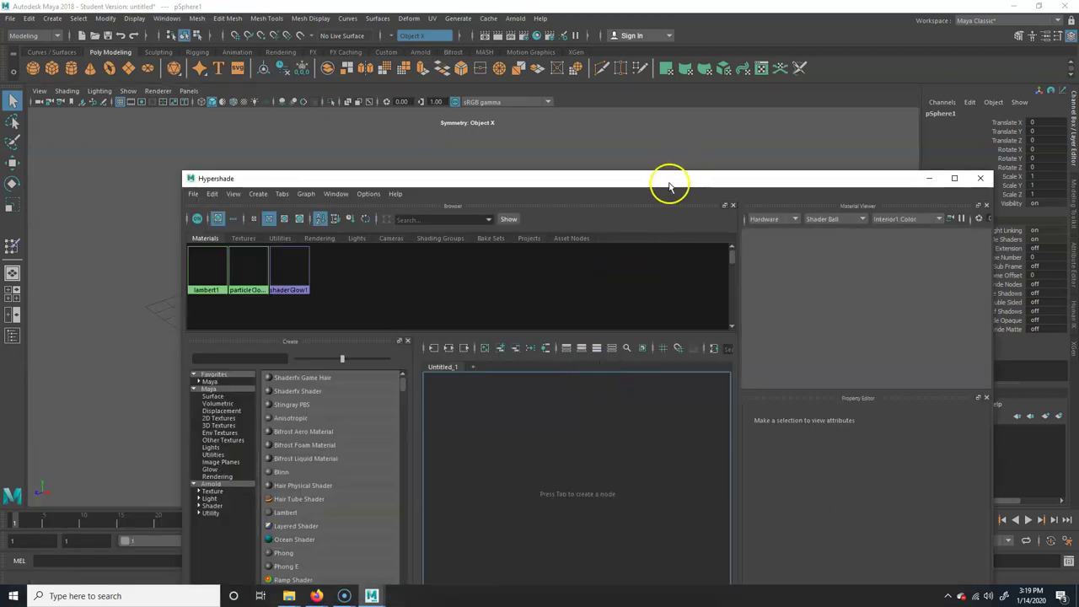
{"action": "left_click_drag", "start_coordinate": [668, 184], "coordinate": [551, 93]}
{"action": "left_click", "coordinate": [87, 179]}
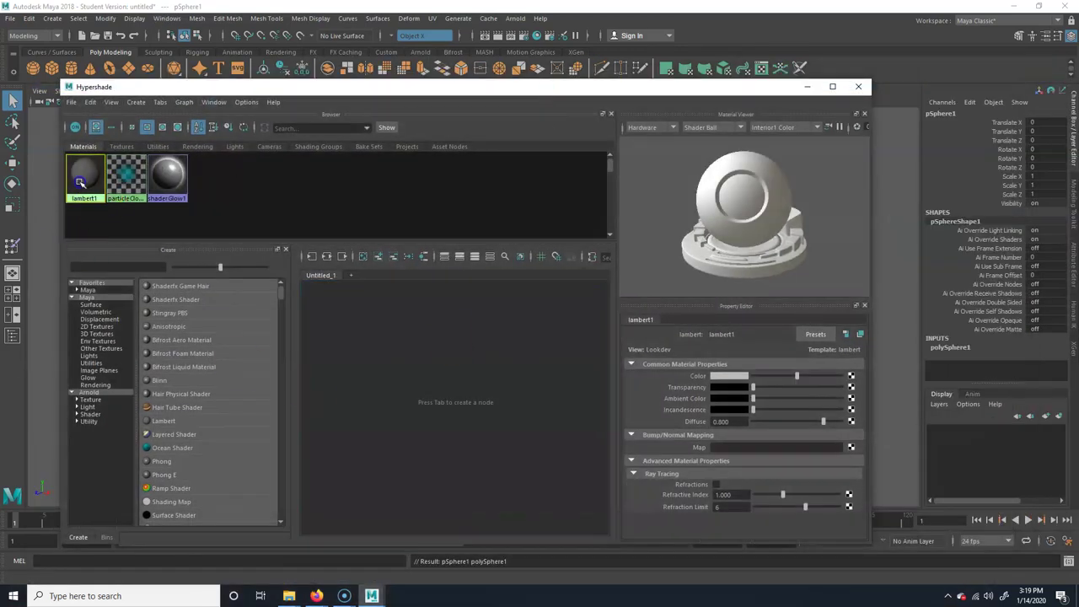
Step: Create a Blinn material, look over its properties and close the Hypershade
{"action": "left_click", "coordinate": [186, 384]}
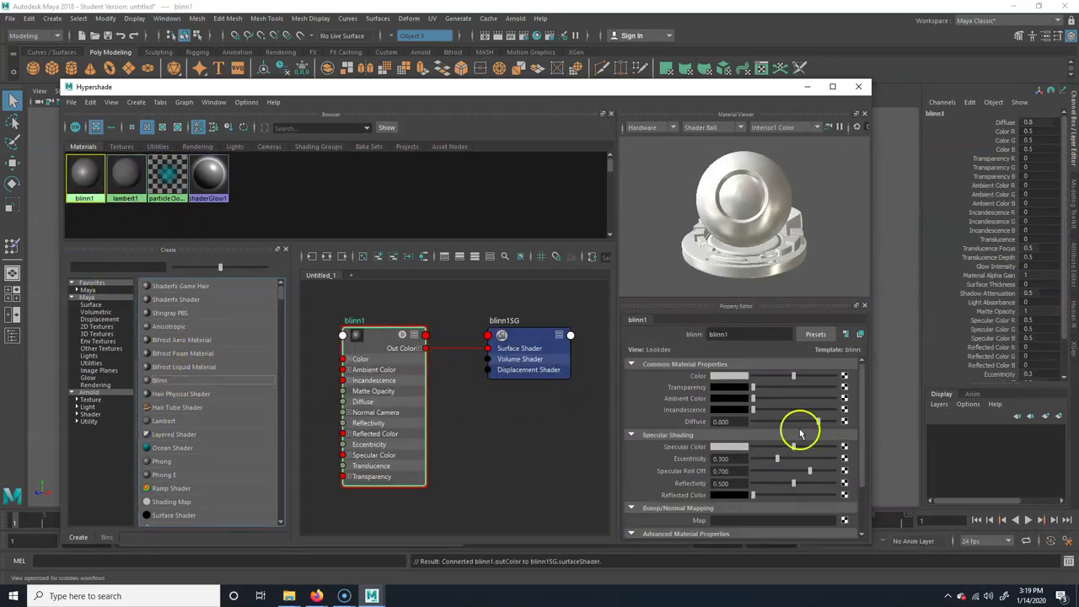
{"action": "scroll", "coordinate": [791, 426], "scroll_direction": "down", "scroll_amount": 2}
{"action": "scroll", "coordinate": [778, 400], "scroll_direction": "up", "scroll_amount": 2}
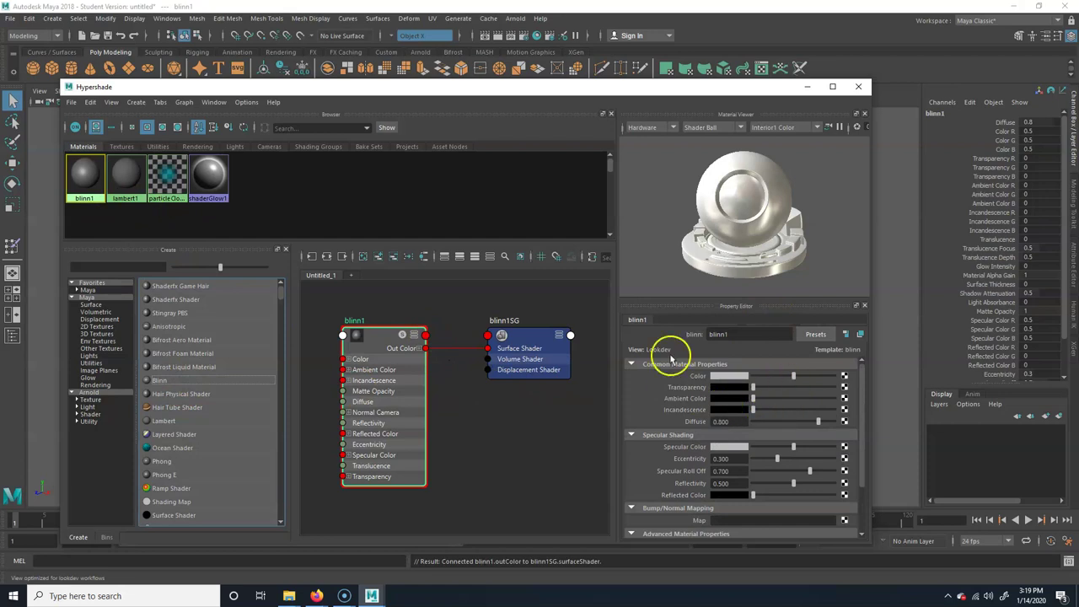
{"action": "left_click", "coordinate": [859, 87]}
Step: Open the Graph Editor and widen its window to show more of the timeline
{"action": "left_click", "coordinate": [166, 17]}
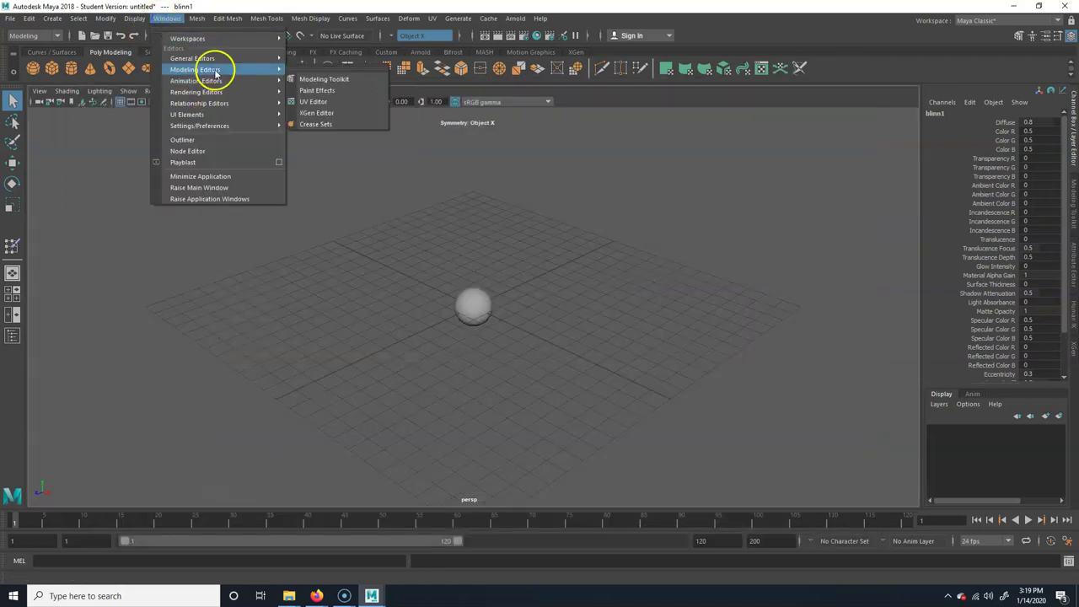
{"action": "mouse_move", "coordinate": [251, 82]}
{"action": "left_click", "coordinate": [335, 93]}
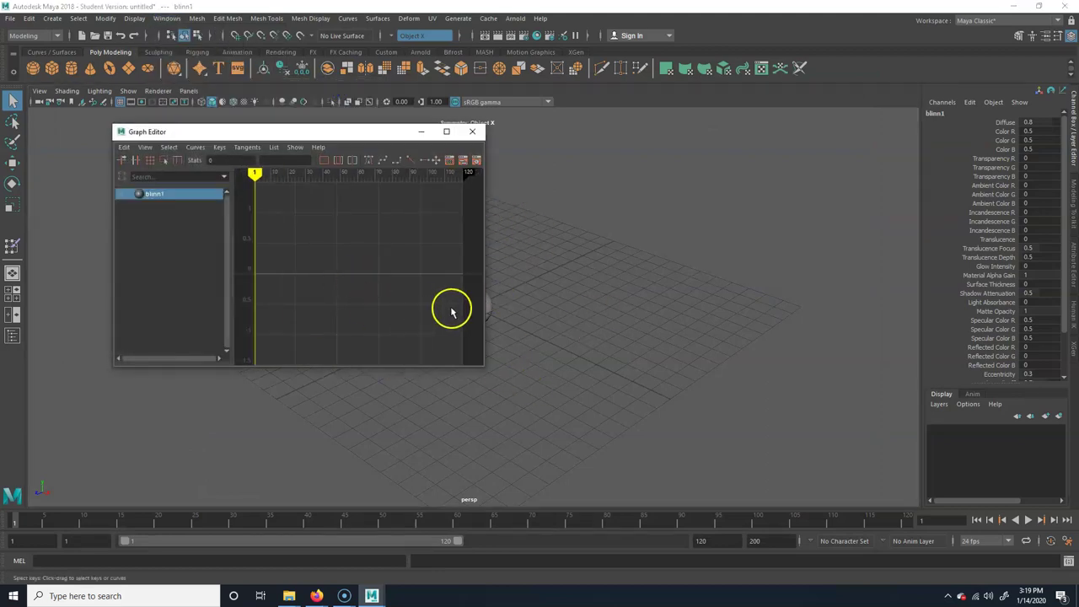
{"action": "left_click_drag", "start_coordinate": [485, 275], "coordinate": [892, 278]}
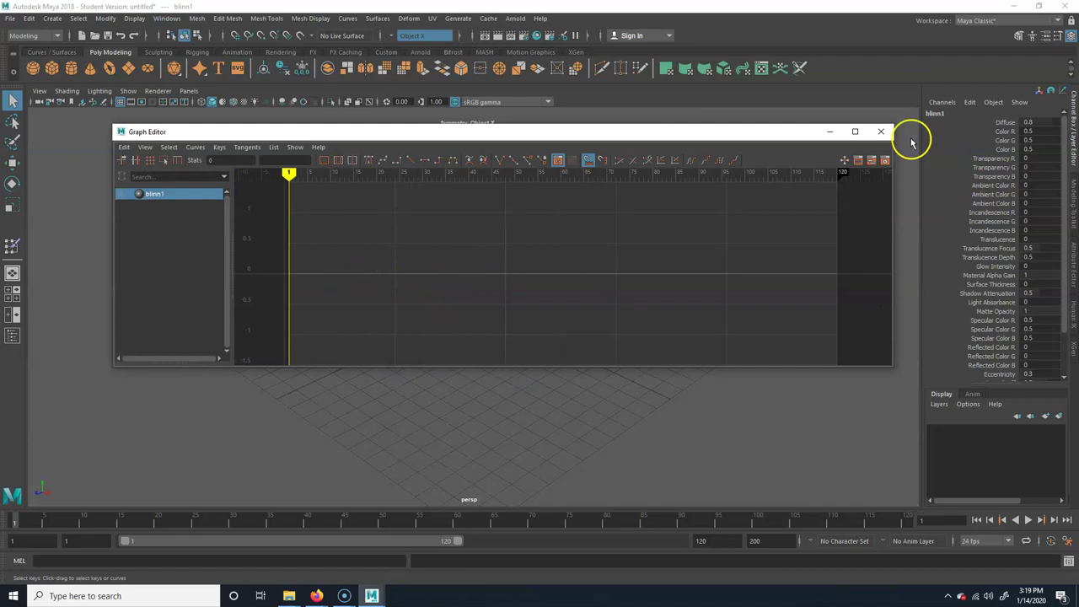
Step: Close the Graph Editor
{"action": "left_click", "coordinate": [878, 131]}
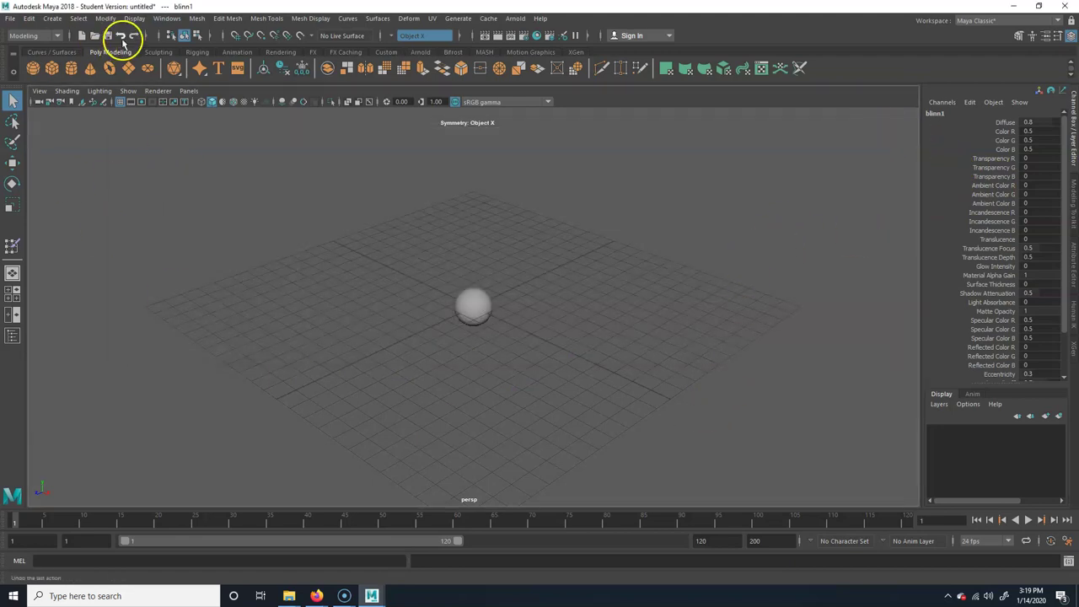
{"action": "left_click", "coordinate": [167, 18]}
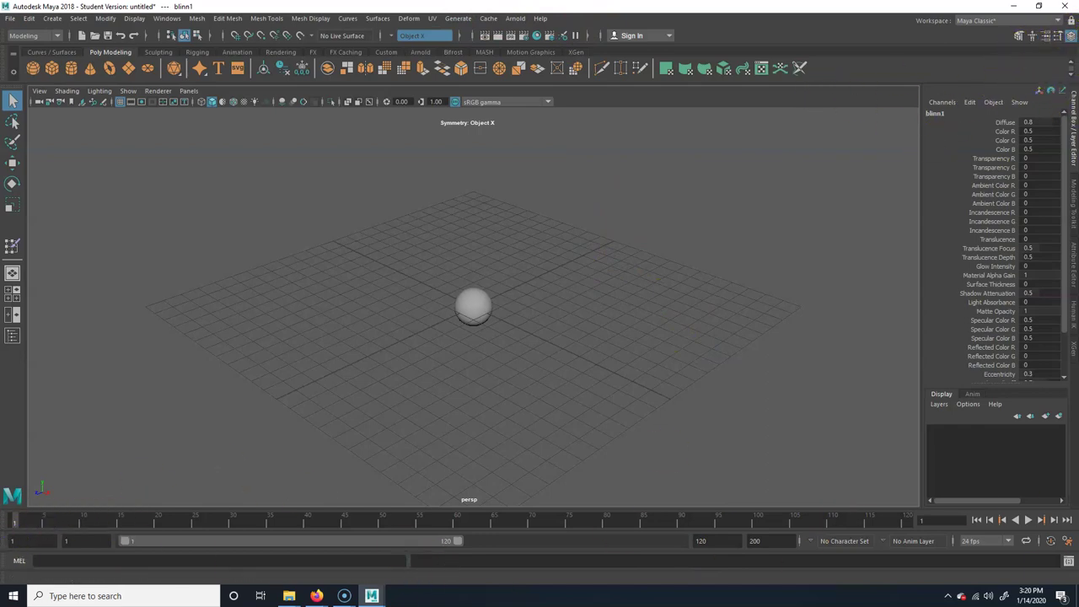
Step: Undock the Time Slider into a floating window, reposition it over the viewport and close it
{"action": "left_click_drag", "start_coordinate": [7, 521], "coordinate": [203, 371]}
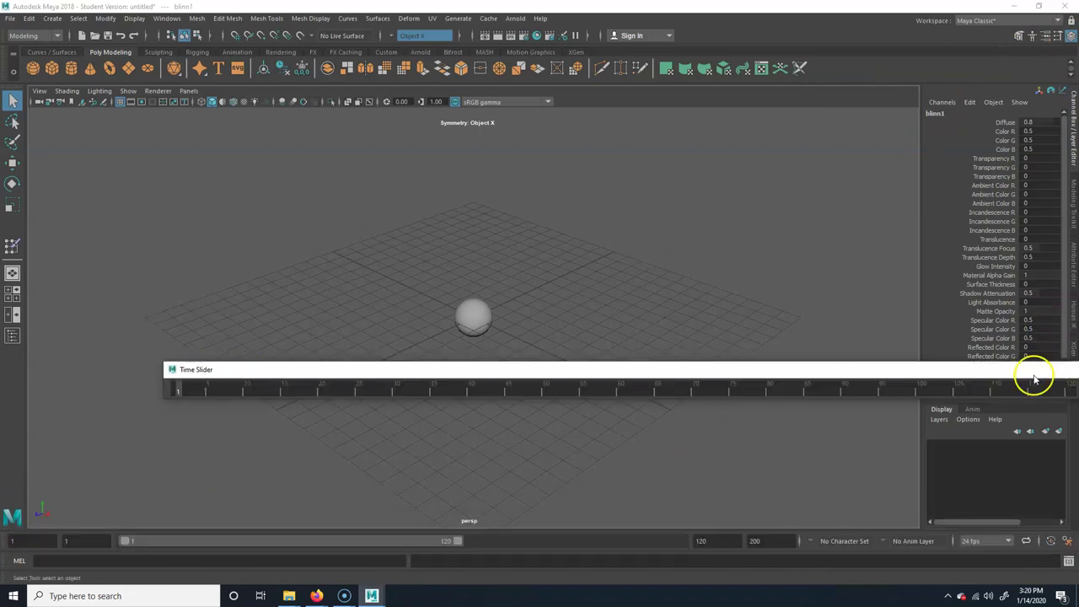
{"action": "left_click_drag", "start_coordinate": [1041, 373], "coordinate": [774, 374]}
{"action": "left_click", "coordinate": [935, 367]}
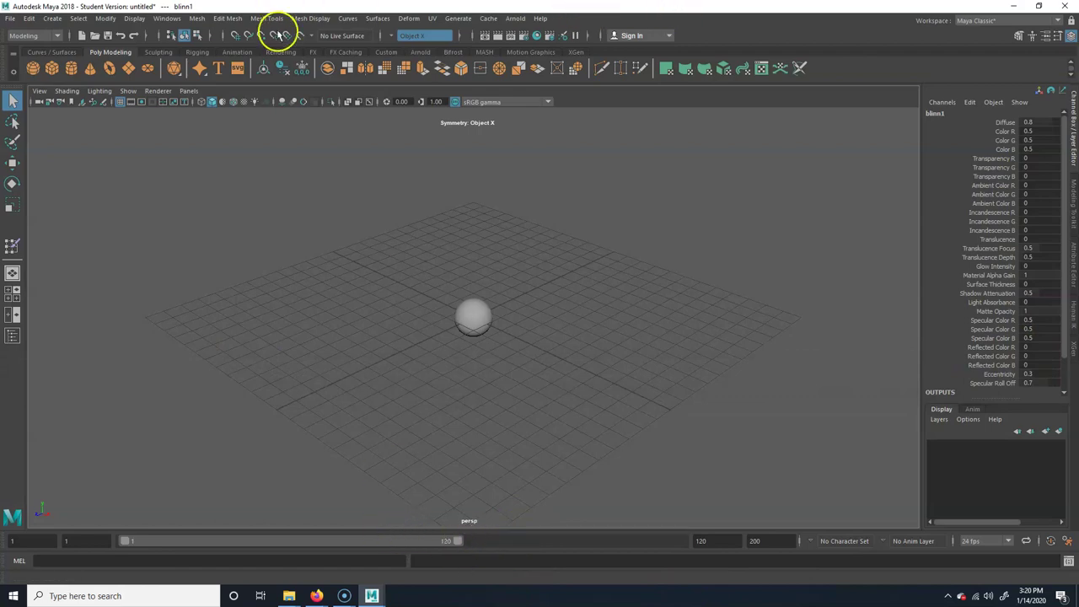
Step: Reset the Maya Classic workspace to its factory default layout
{"action": "left_click", "coordinate": [168, 19]}
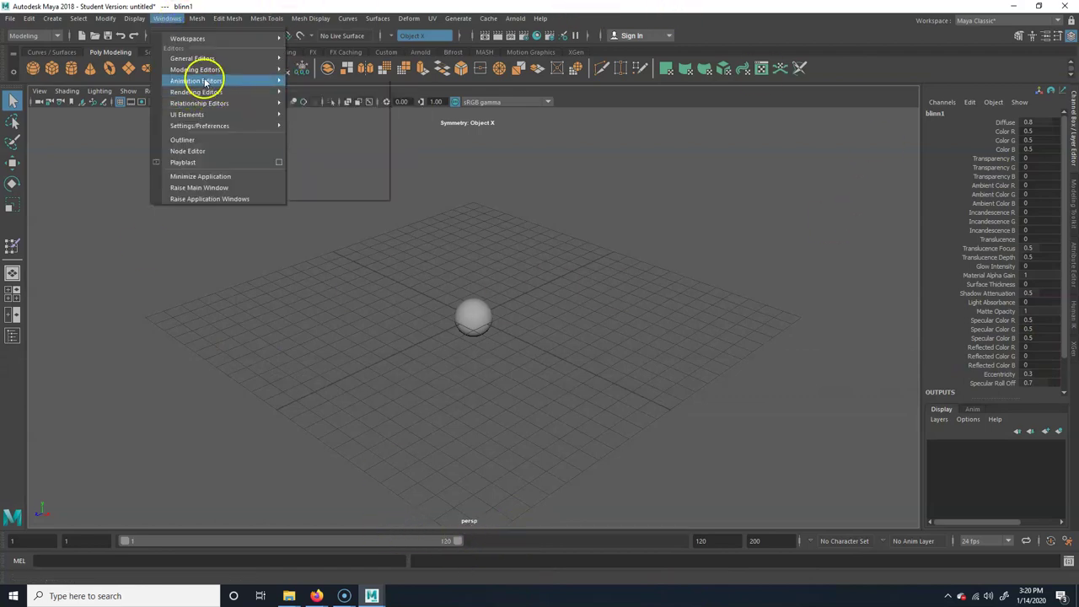
{"action": "mouse_move", "coordinate": [194, 41]}
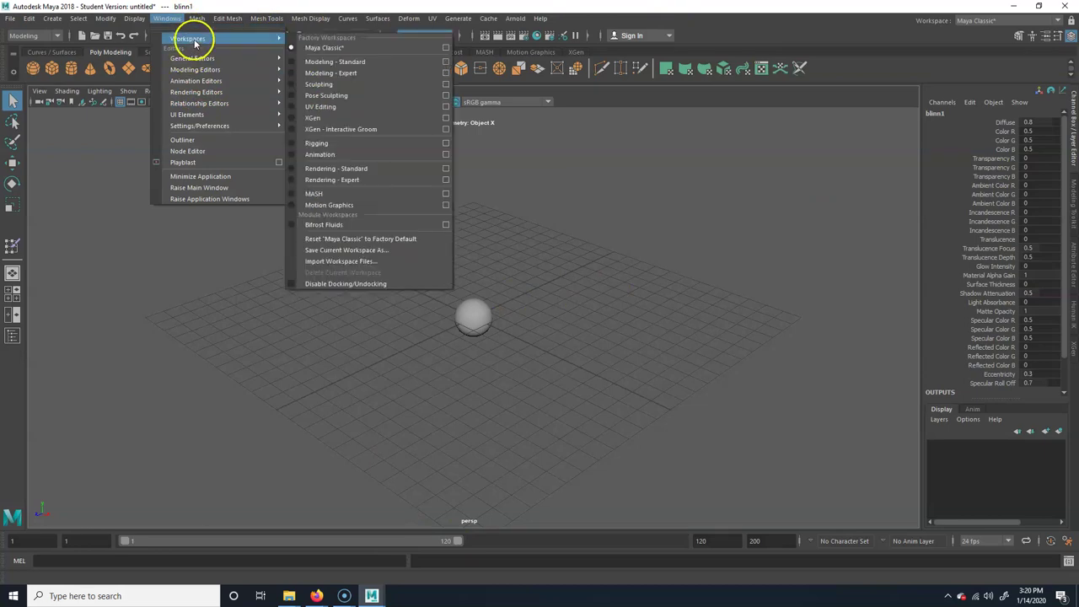
{"action": "left_click", "coordinate": [411, 240]}
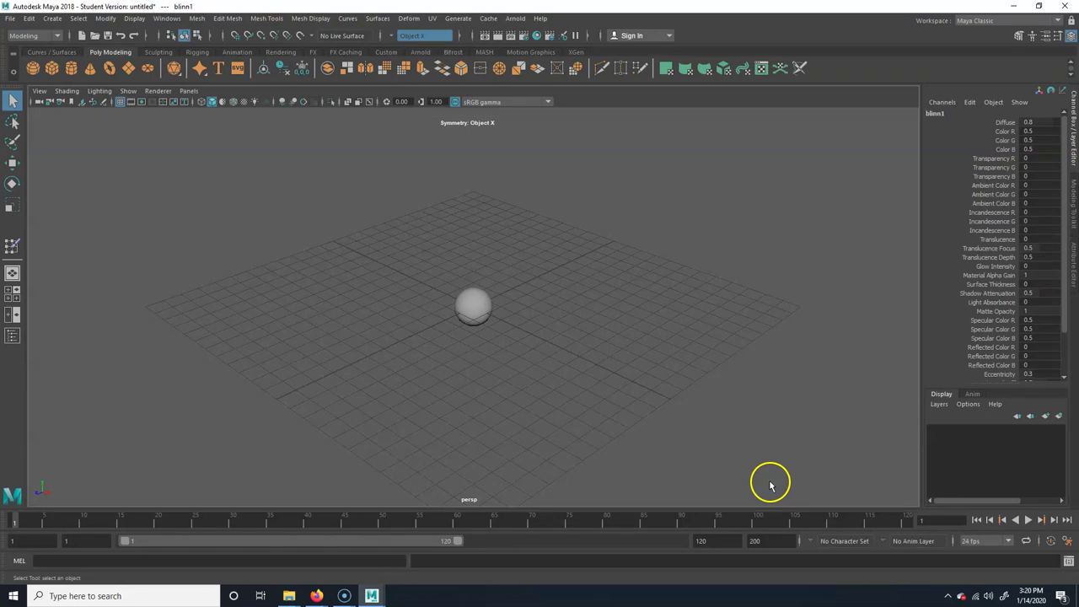
Step: Look over the list of available workspaces without switching away from Maya Classic
{"action": "left_click", "coordinate": [168, 18]}
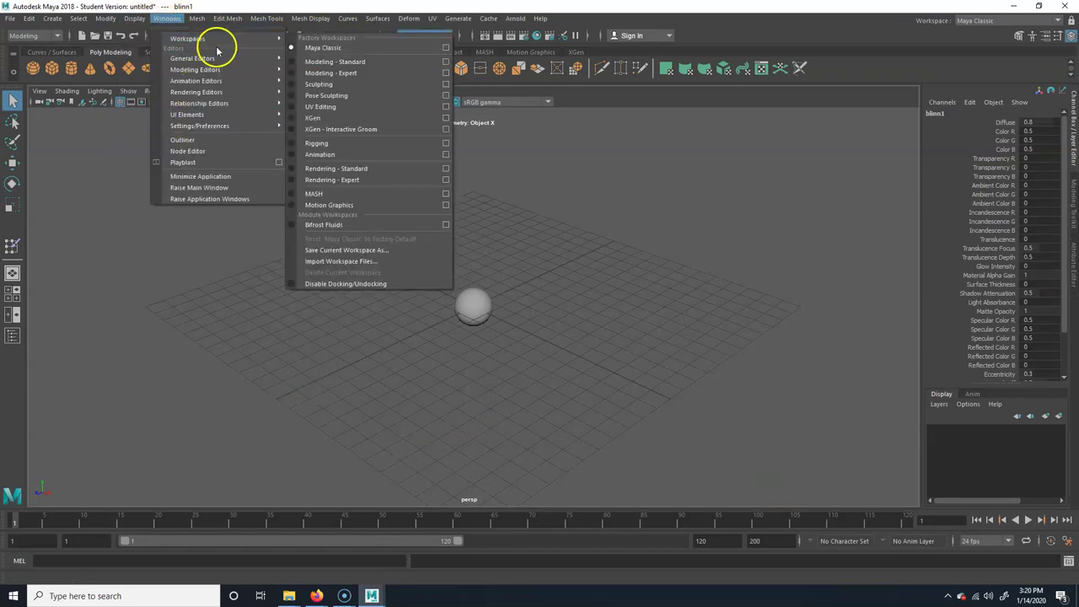
{"action": "left_click", "coordinate": [1020, 34]}
{"action": "left_click", "coordinate": [1032, 19]}
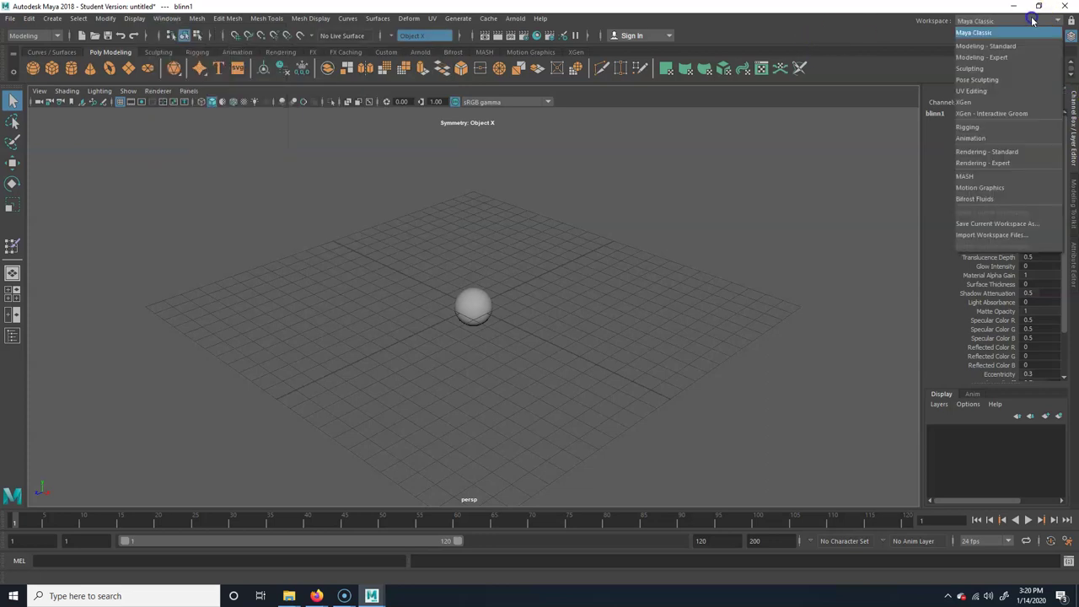
{"action": "left_click", "coordinate": [292, 36]}
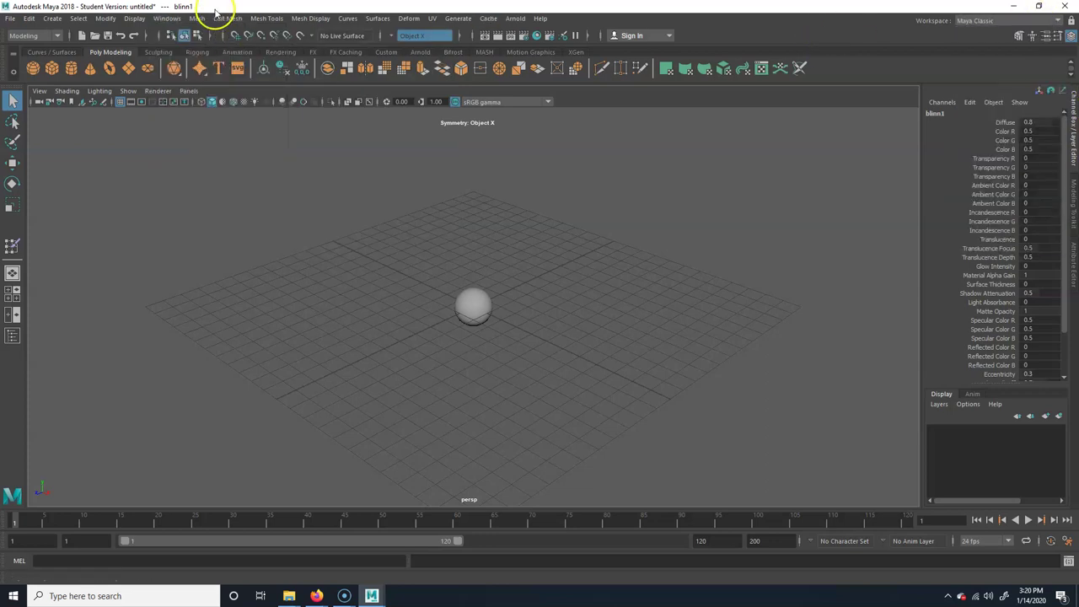
Step: Hide the Time Slider through the UI elements settings and show it again
{"action": "left_click", "coordinate": [169, 18]}
{"action": "mouse_move", "coordinate": [212, 114]}
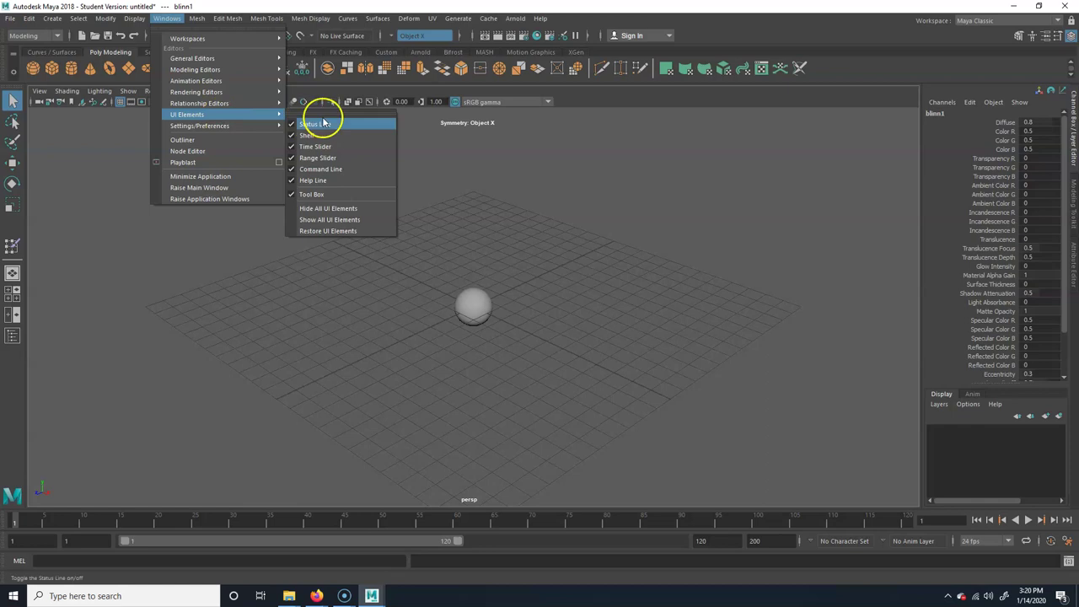
{"action": "left_click", "coordinate": [323, 147]}
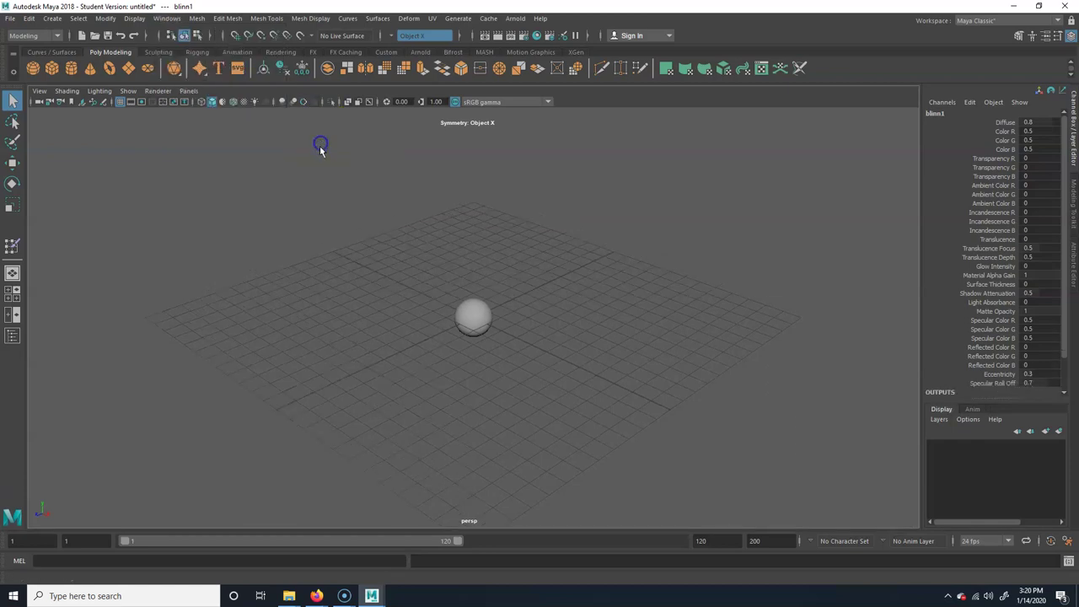
{"action": "left_click", "coordinate": [166, 18]}
{"action": "mouse_move", "coordinate": [221, 113]}
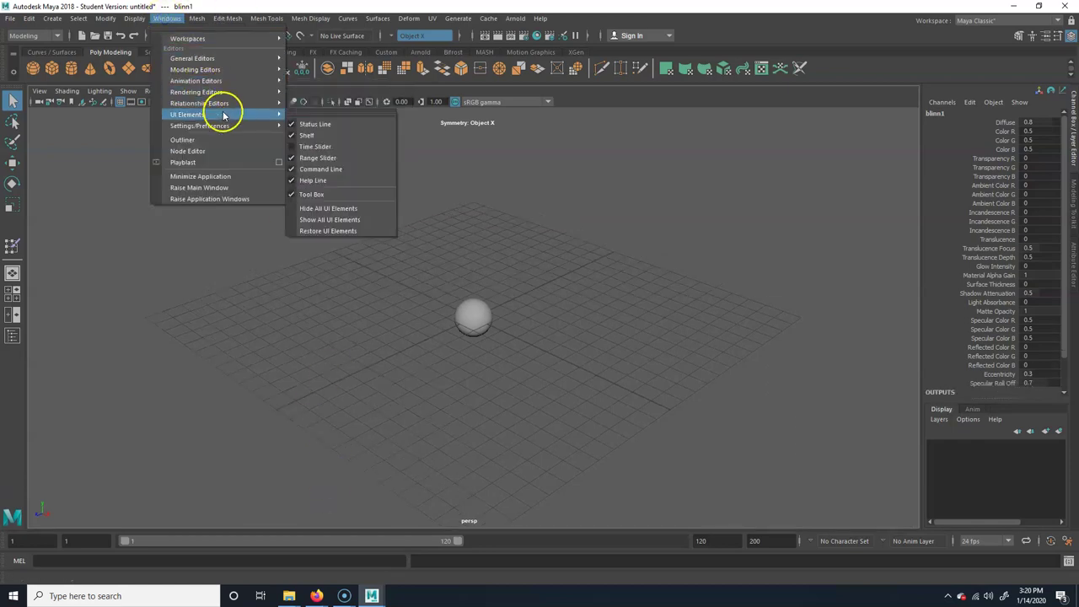
{"action": "left_click", "coordinate": [326, 149]}
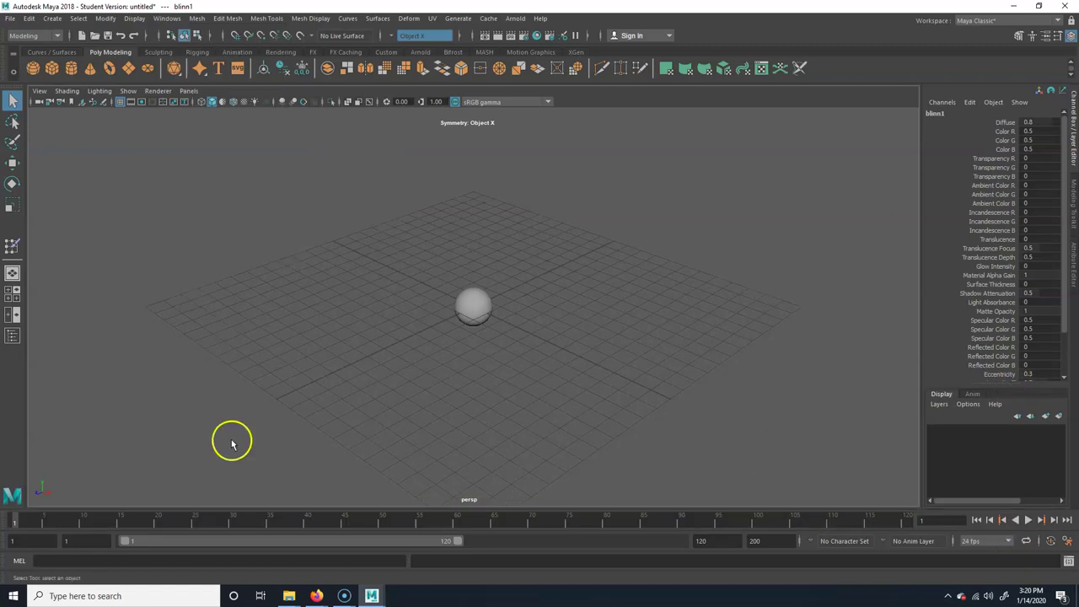
{"action": "left_click", "coordinate": [168, 19]}
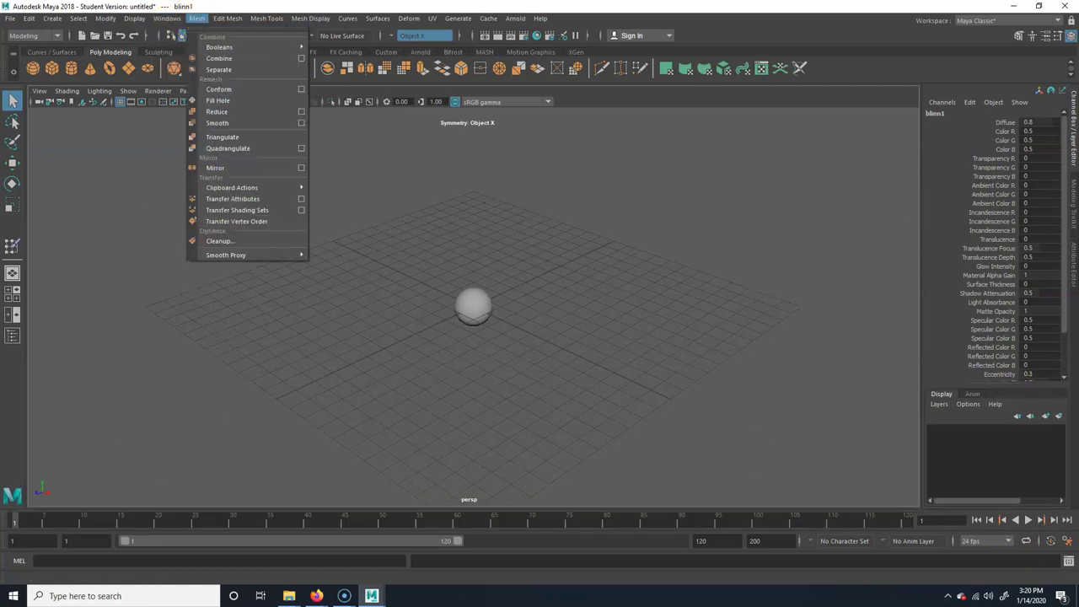
{"action": "left_click", "coordinate": [199, 18]}
{"action": "left_click", "coordinate": [171, 18]}
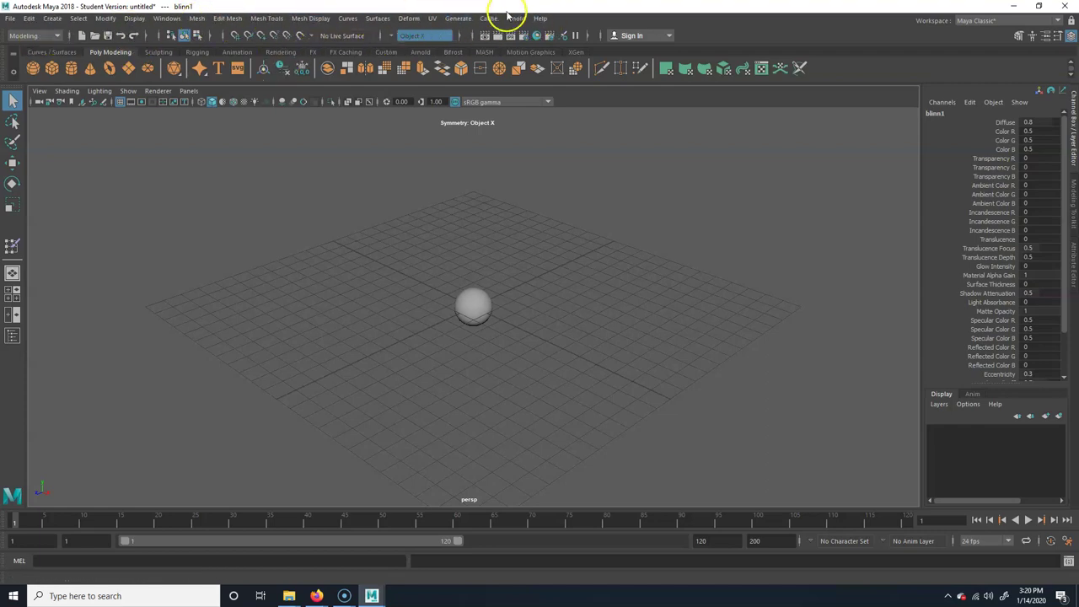
Step: Switch the menu set to Rigging and Animation to compare their menus, and return to Modeling
{"action": "left_click", "coordinate": [34, 36]}
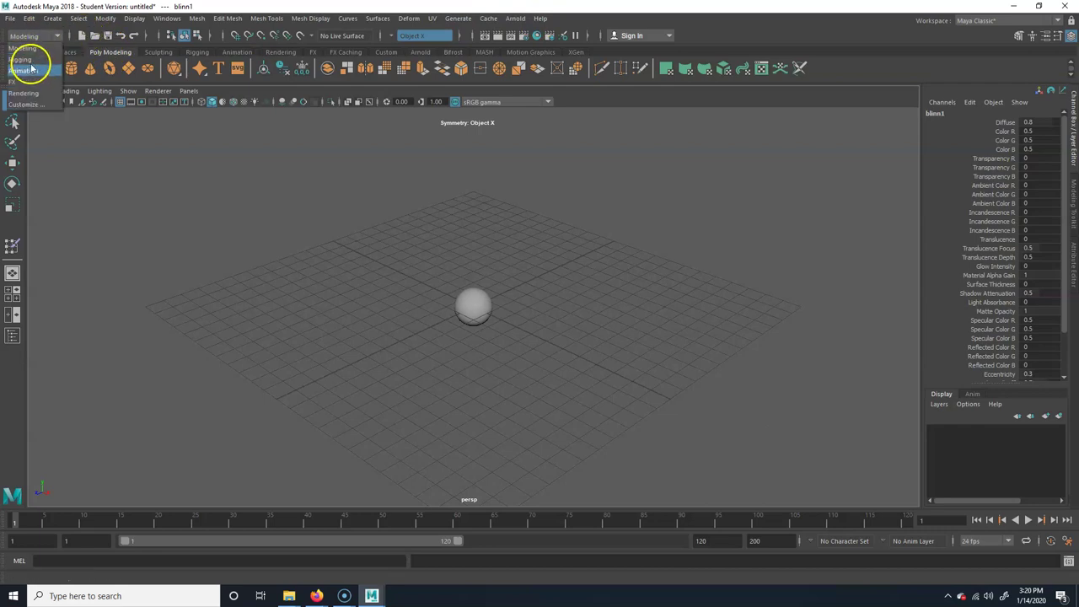
{"action": "left_click", "coordinate": [28, 60]}
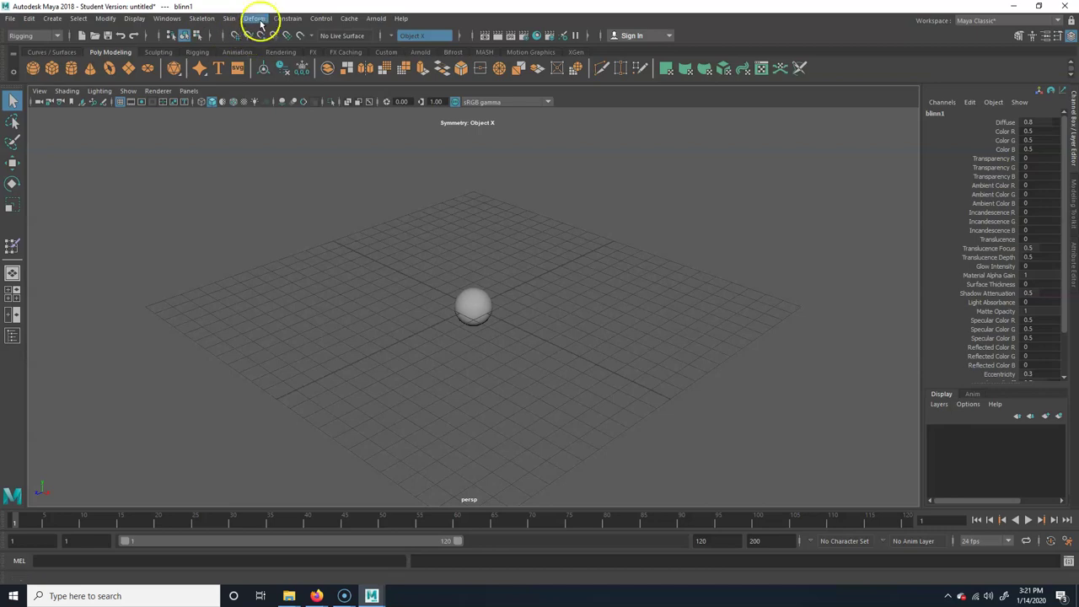
{"action": "left_click", "coordinate": [34, 36]}
{"action": "left_click", "coordinate": [33, 71]}
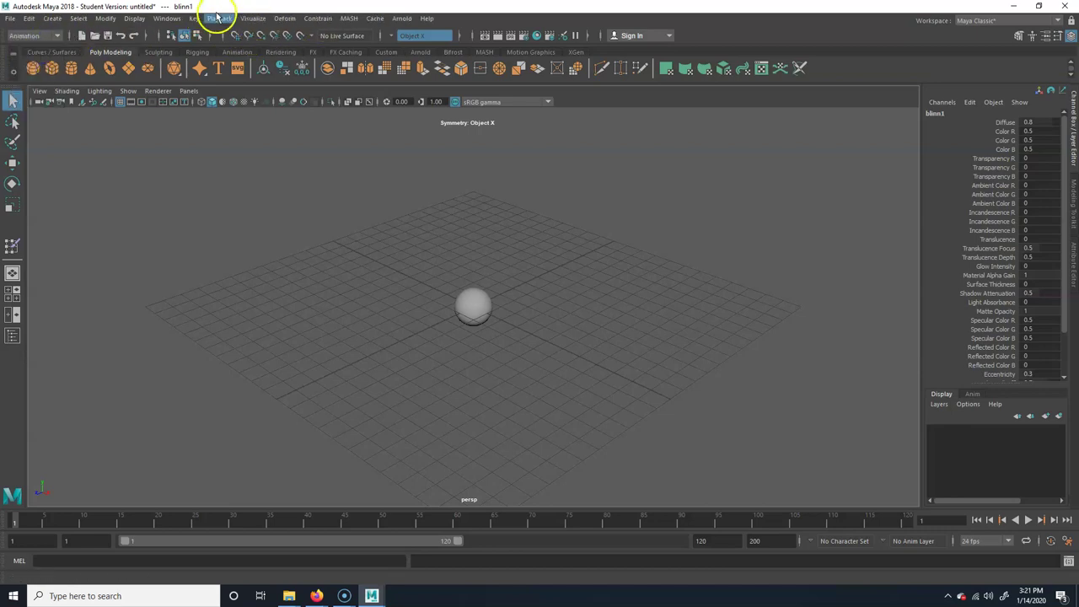
{"action": "left_click", "coordinate": [44, 38]}
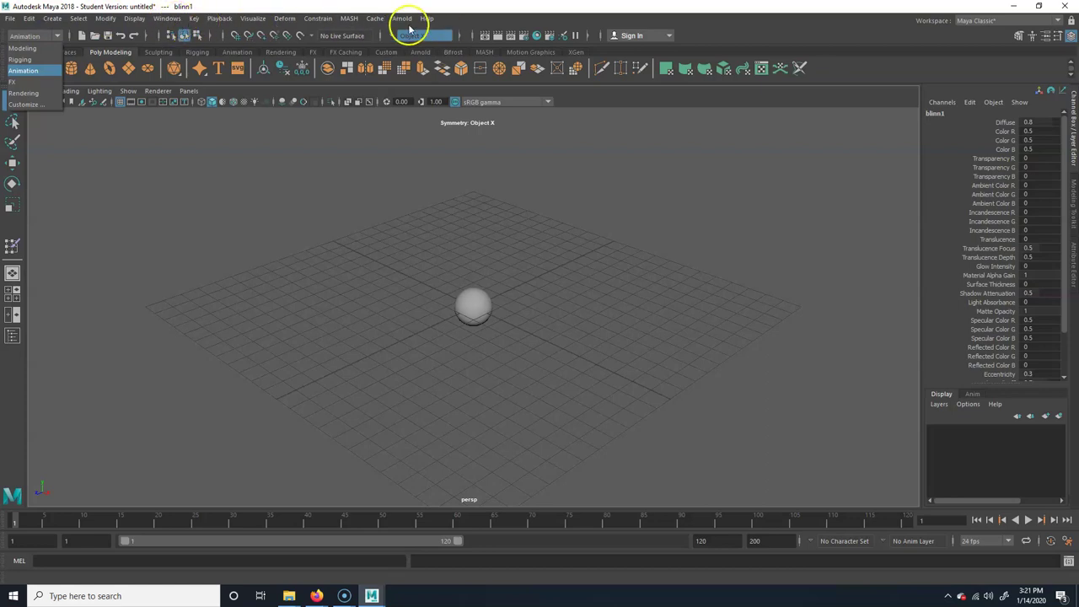
{"action": "left_click", "coordinate": [23, 48]}
{"action": "left_click", "coordinate": [34, 36]}
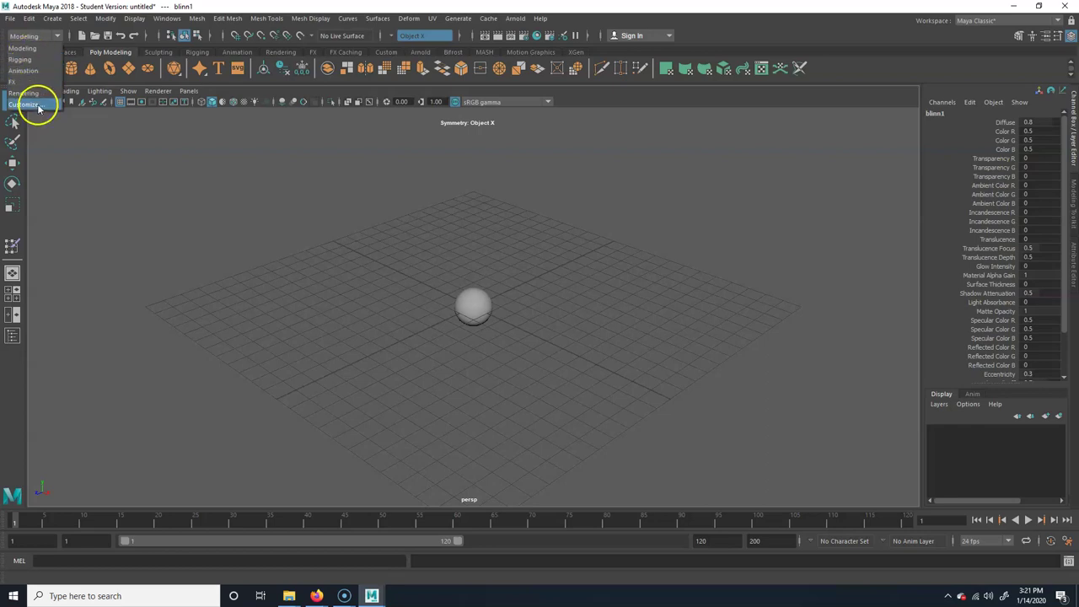
{"action": "left_click", "coordinate": [43, 49]}
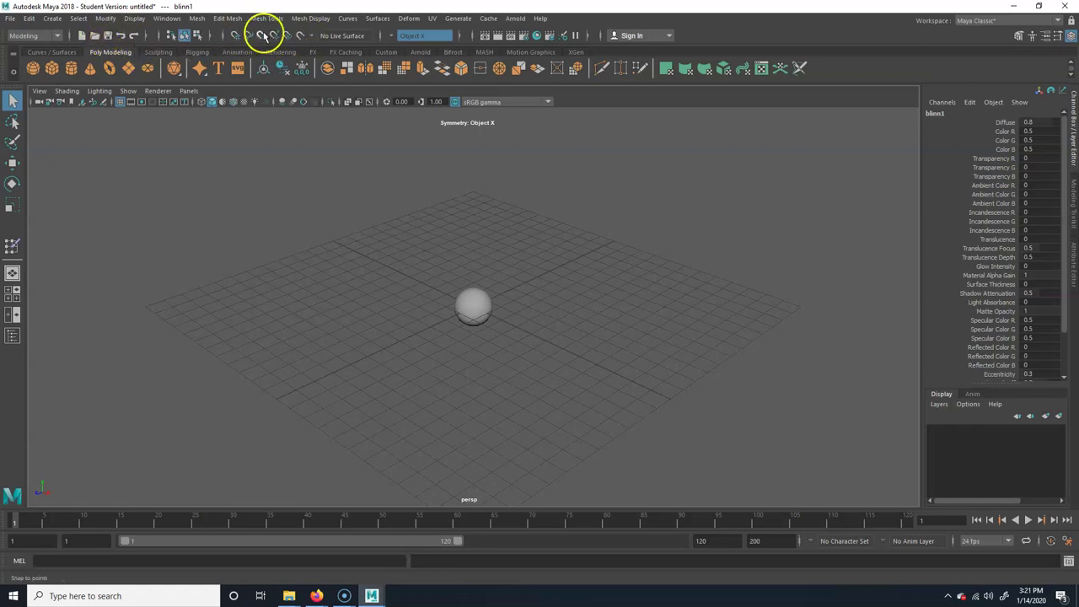
Step: Expand the collapsed group of selection masks in the status line
{"action": "left_click", "coordinate": [210, 36]}
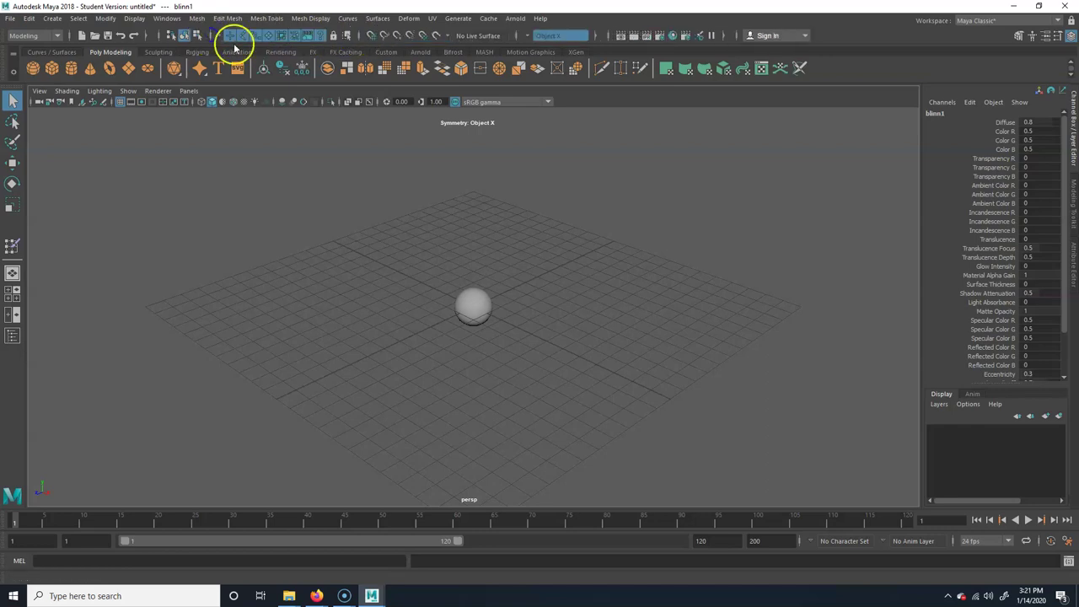
Step: Render the current view, set the renderer to Maya Software, render the view again and close the Render View
{"action": "left_click", "coordinate": [639, 38]}
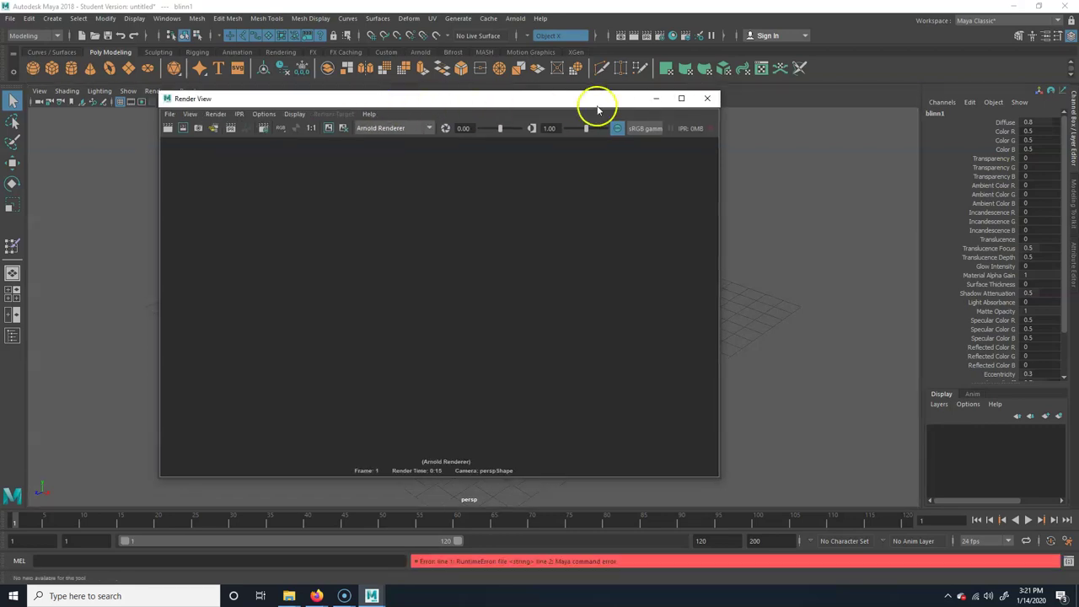
{"action": "left_click", "coordinate": [391, 128]}
{"action": "left_click", "coordinate": [375, 141]}
{"action": "left_click", "coordinate": [167, 133]}
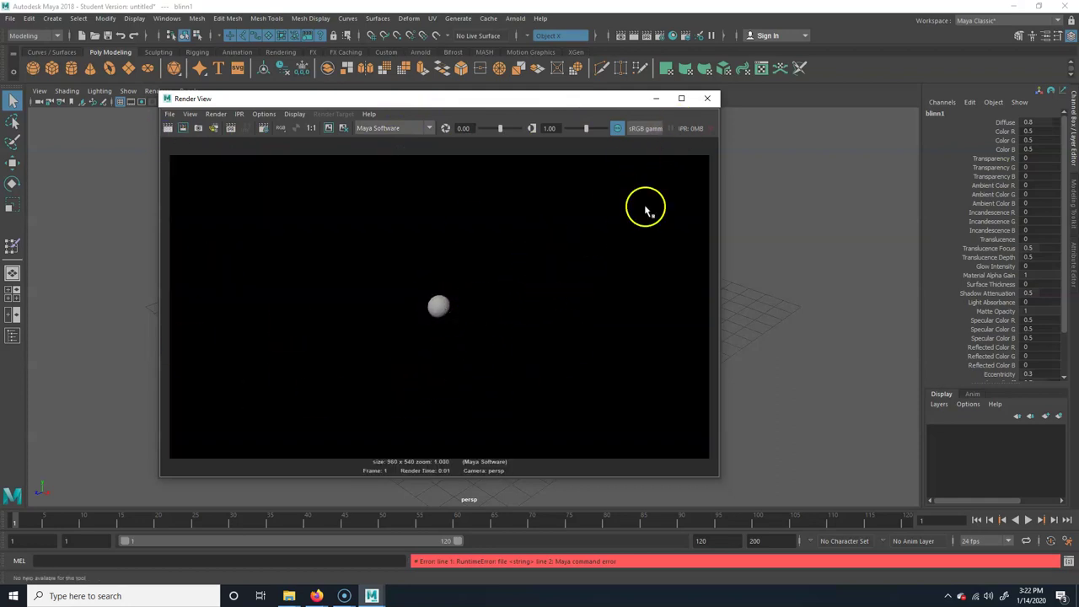
{"action": "left_click", "coordinate": [709, 100]}
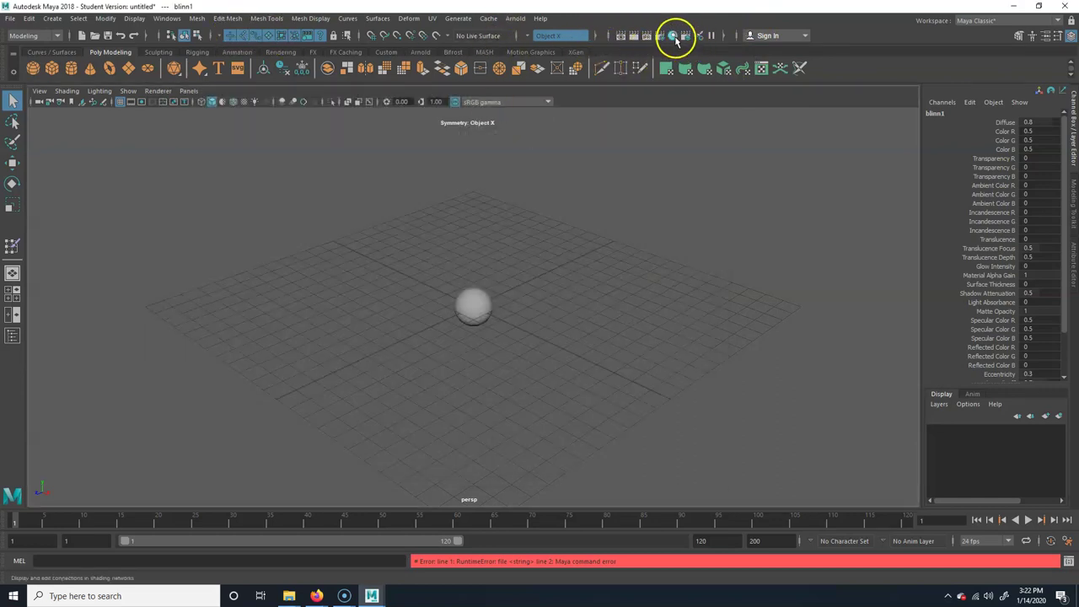
Step: Open the Hypershade to show the blinn1 material network and close it
{"action": "left_click", "coordinate": [672, 35]}
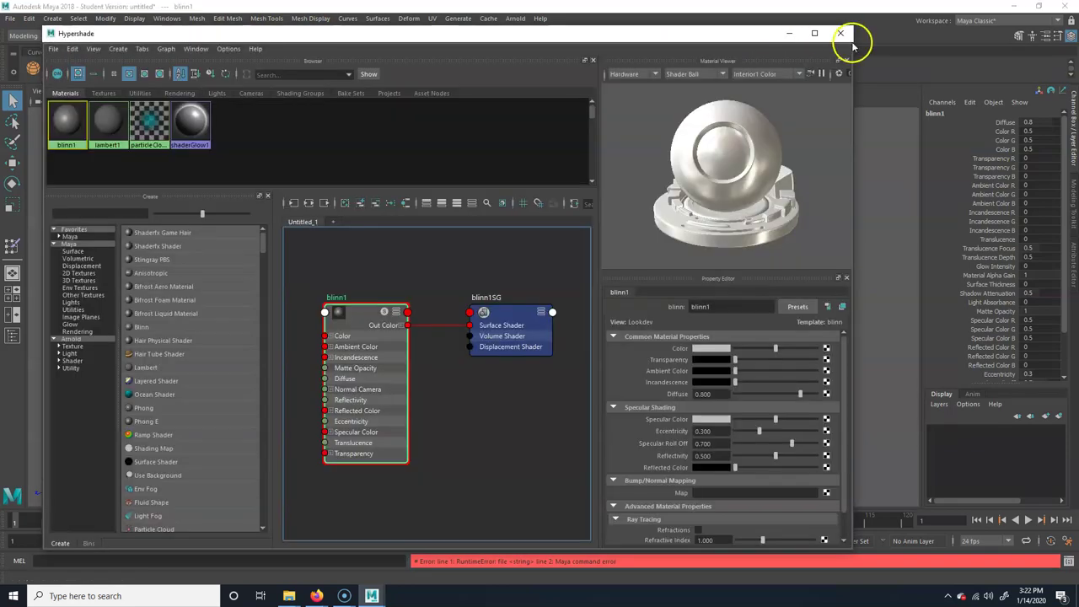
{"action": "left_click", "coordinate": [841, 33]}
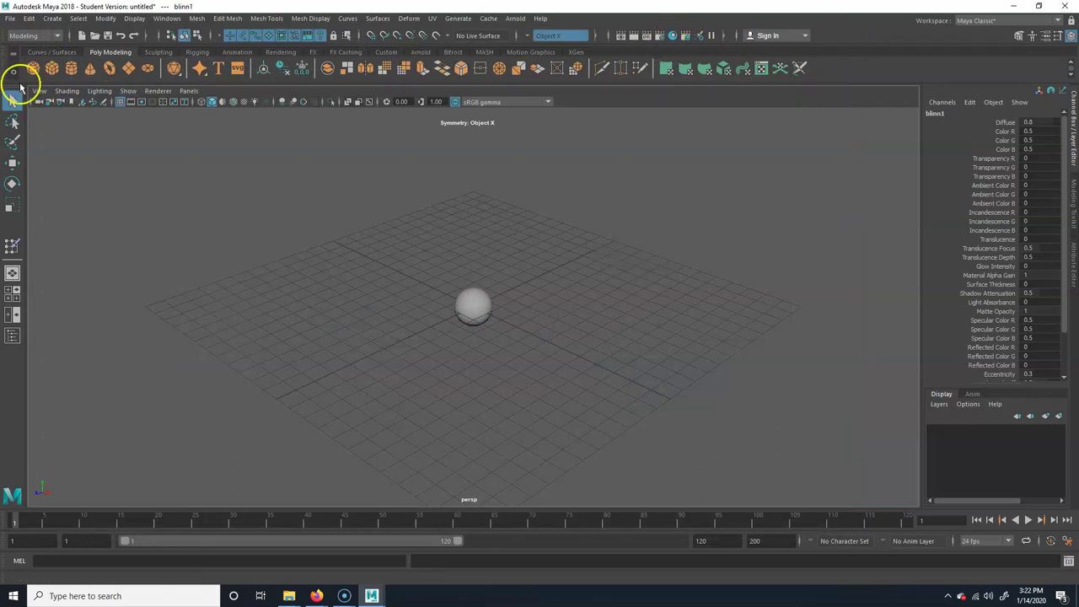
Step: Look through the shelves from Curves / Surfaces to FX Caching and return to the Poly Modeling shelf
{"action": "left_click", "coordinate": [51, 53]}
{"action": "left_click", "coordinate": [108, 52]}
{"action": "left_click", "coordinate": [158, 53]}
{"action": "left_click", "coordinate": [198, 52]}
{"action": "left_click", "coordinate": [237, 53]}
{"action": "left_click", "coordinate": [281, 52]}
{"action": "left_click", "coordinate": [313, 52]}
{"action": "left_click", "coordinate": [346, 52]}
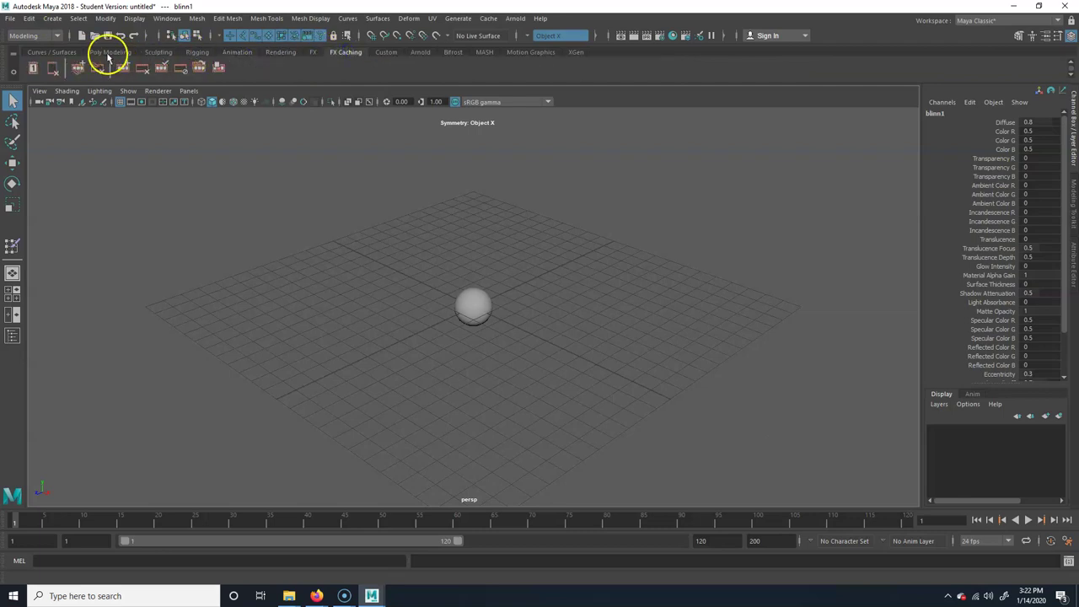
{"action": "left_click", "coordinate": [108, 53]}
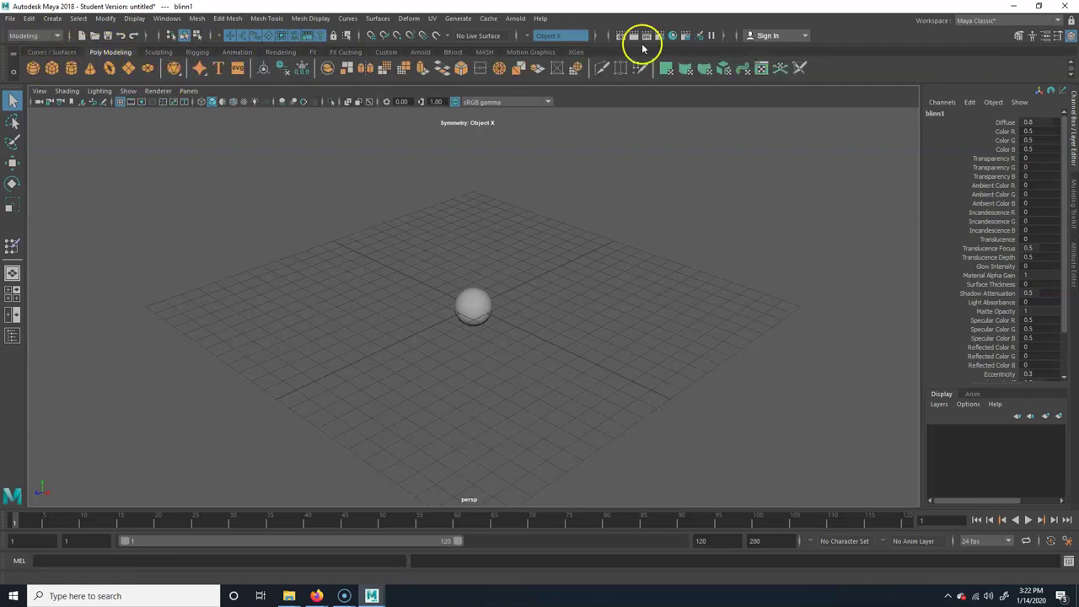
Step: Delete the polygon sphere at the centre of the grid
{"action": "left_click", "coordinate": [447, 305]}
{"action": "left_click", "coordinate": [465, 307]}
{"action": "key", "text": "Delete"}
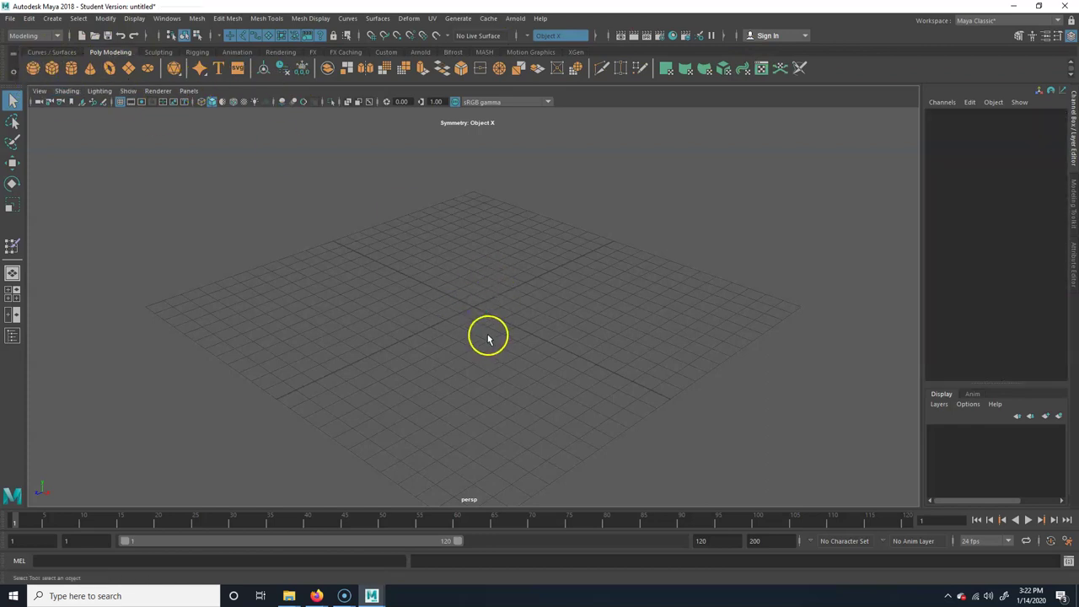
Step: Create a sphere from the polygon primitives and delete it, and do the same with the Poly Modeling shelf's sphere
{"action": "left_click", "coordinate": [53, 17]}
{"action": "mouse_move", "coordinate": [84, 55]}
{"action": "left_click", "coordinate": [251, 59]}
{"action": "left_click", "coordinate": [503, 309]}
{"action": "key", "text": "Delete"}
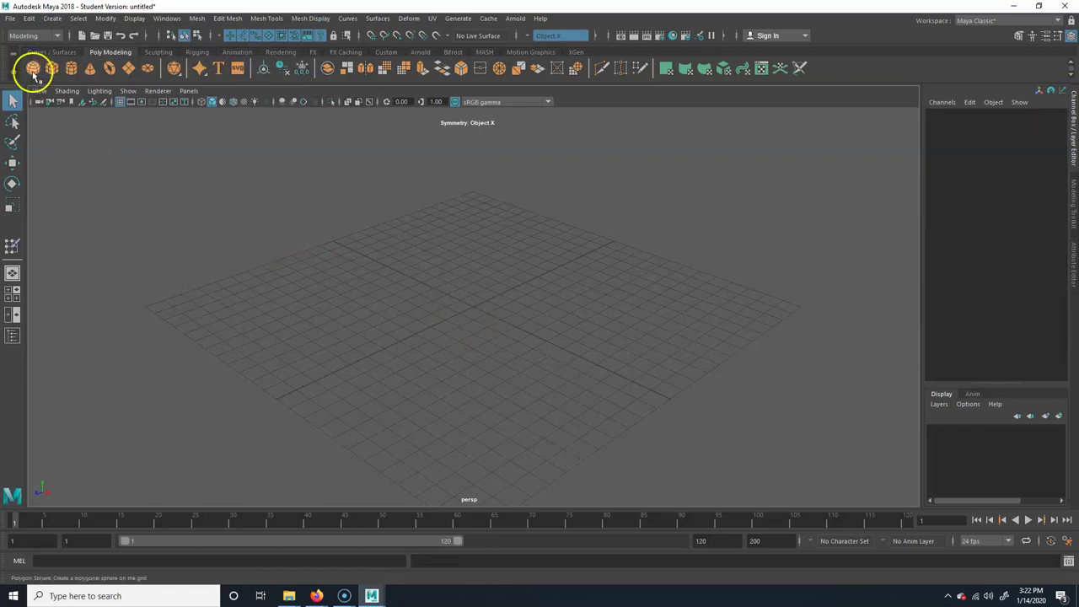
{"action": "left_click", "coordinate": [33, 67]}
{"action": "key", "text": "Delete"}
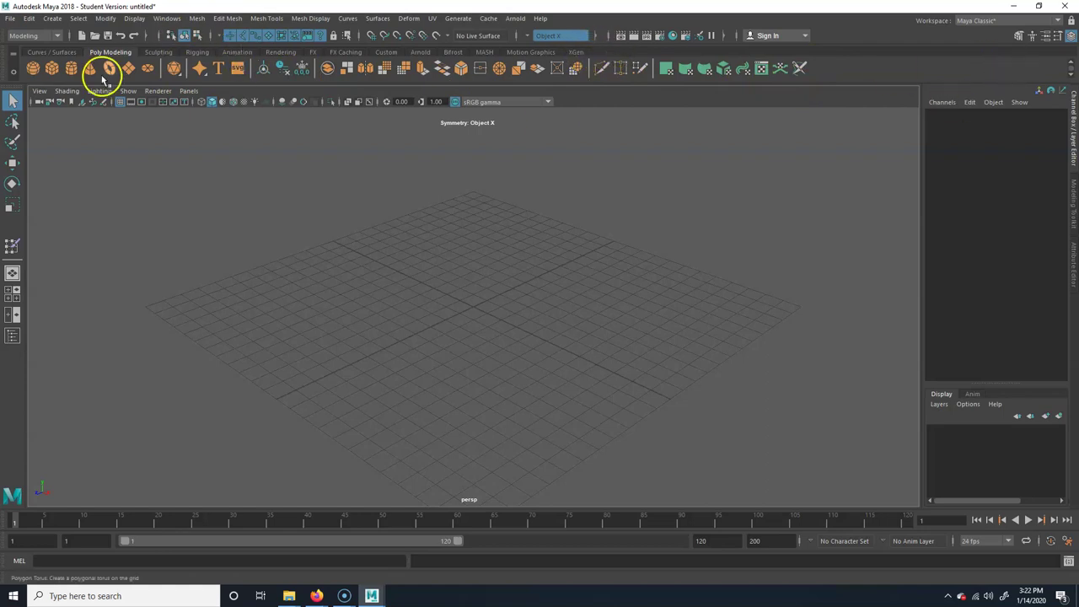
Step: Show the shelf options for creating, deleting, loading and saving shelves, and dismiss them
{"action": "left_click", "coordinate": [12, 74]}
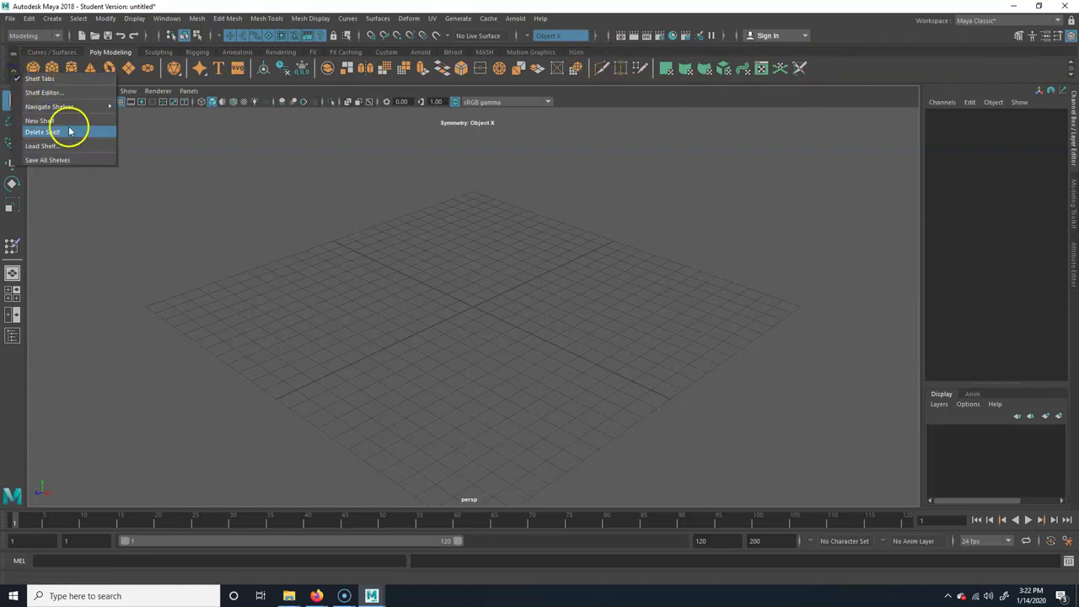
{"action": "left_click", "coordinate": [705, 54]}
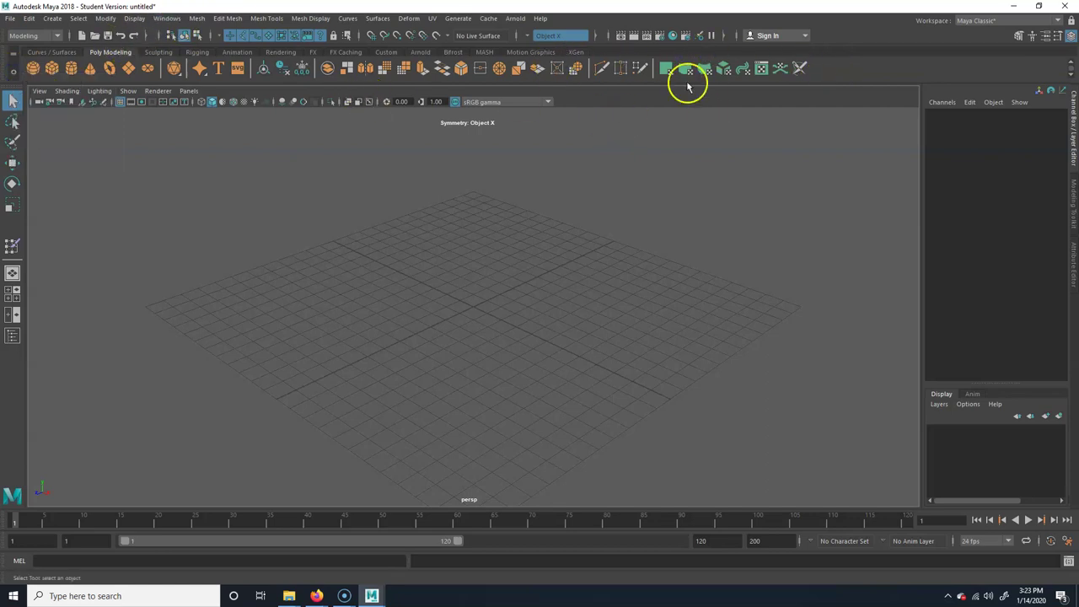
Step: Add the Insert Edge Loop tool to the Poly Modeling shelf and start it from there
{"action": "left_click", "coordinate": [304, 19]}
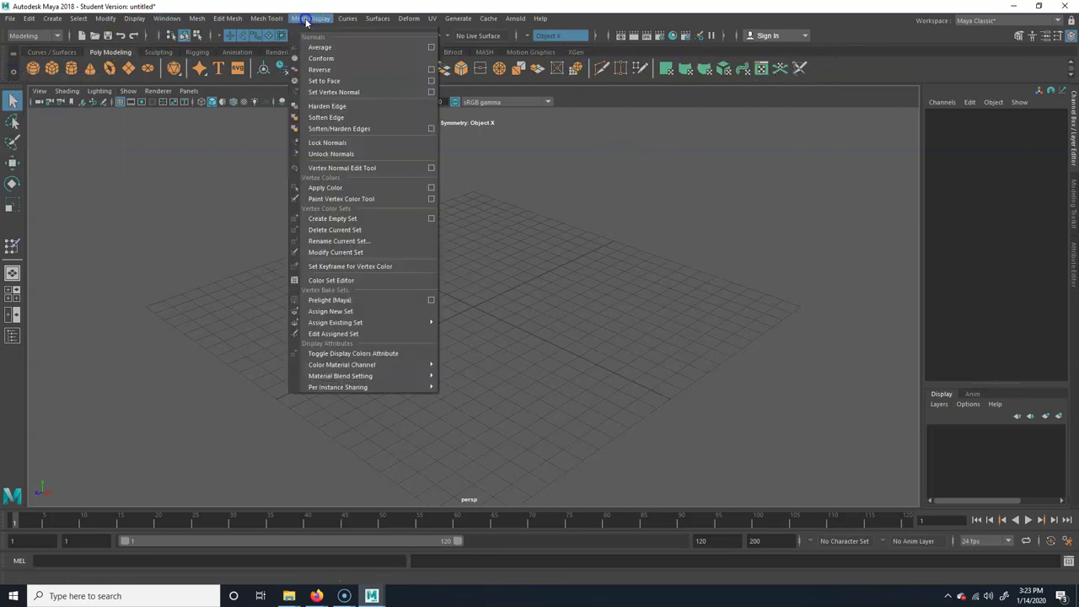
{"action": "mouse_move", "coordinate": [273, 17]}
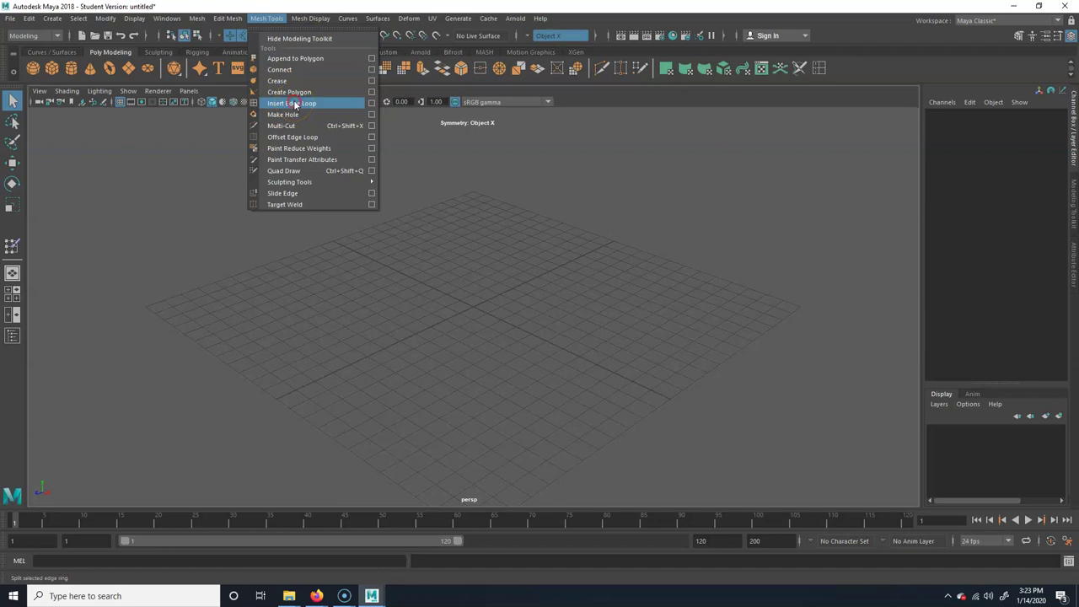
{"action": "left_click", "coordinate": [820, 71]}
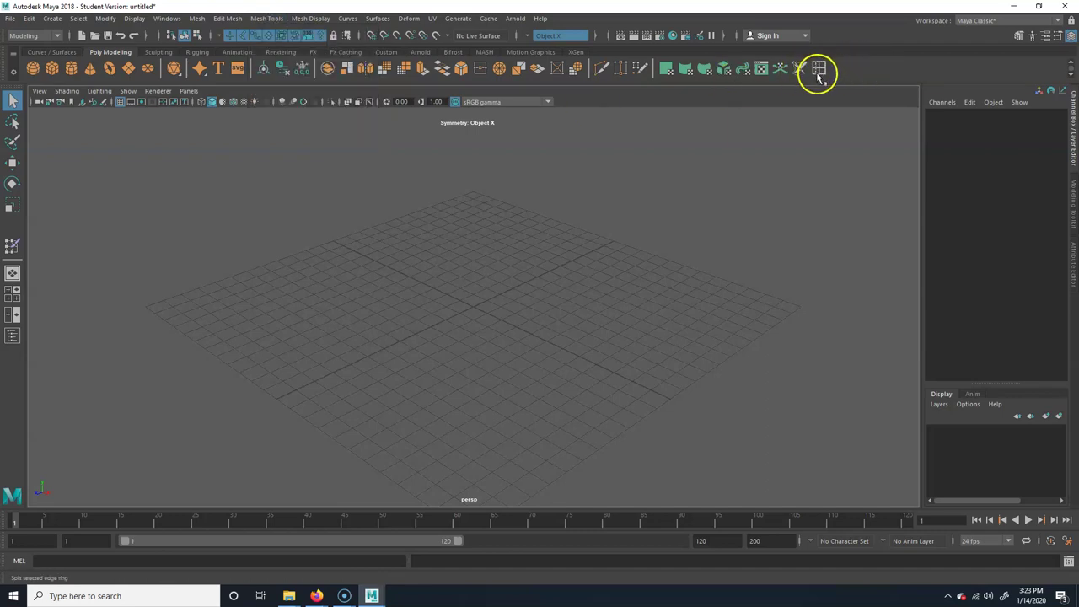
{"action": "left_click", "coordinate": [818, 68]}
Step: Delete the Insert Edge Loop button from the Poly Modeling shelf and return to the Select tool
{"action": "right_click", "coordinate": [820, 70]}
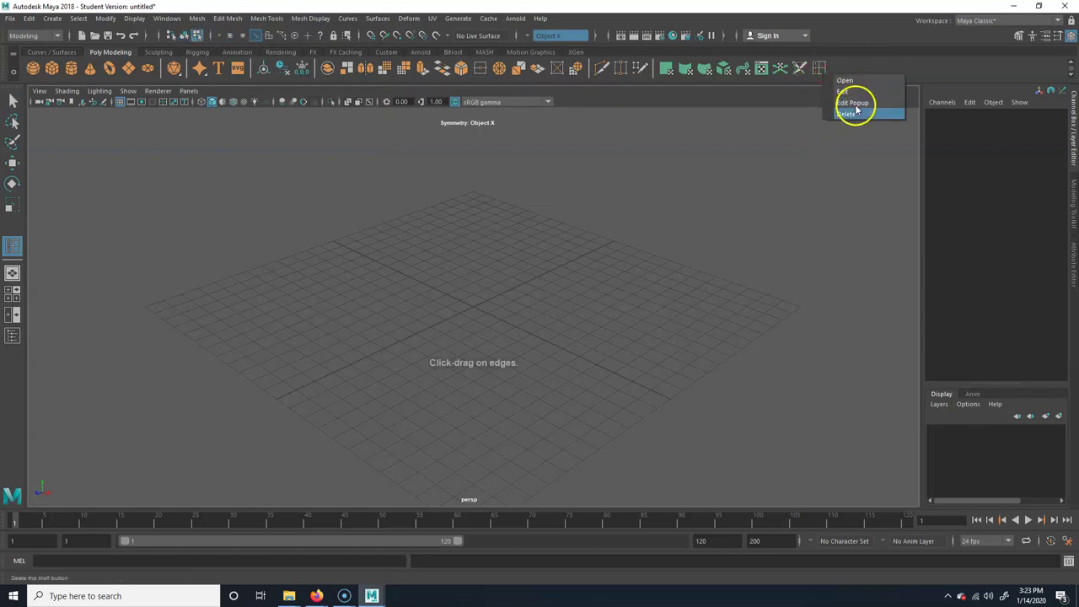
{"action": "left_click", "coordinate": [849, 106]}
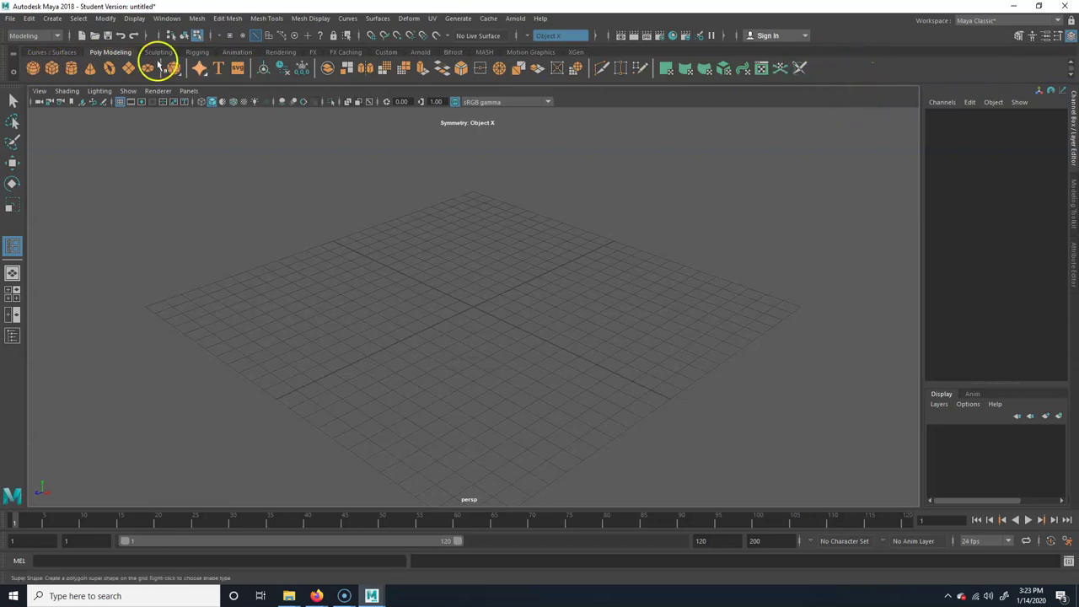
{"action": "left_click", "coordinate": [714, 80]}
{"action": "left_click", "coordinate": [814, 69]}
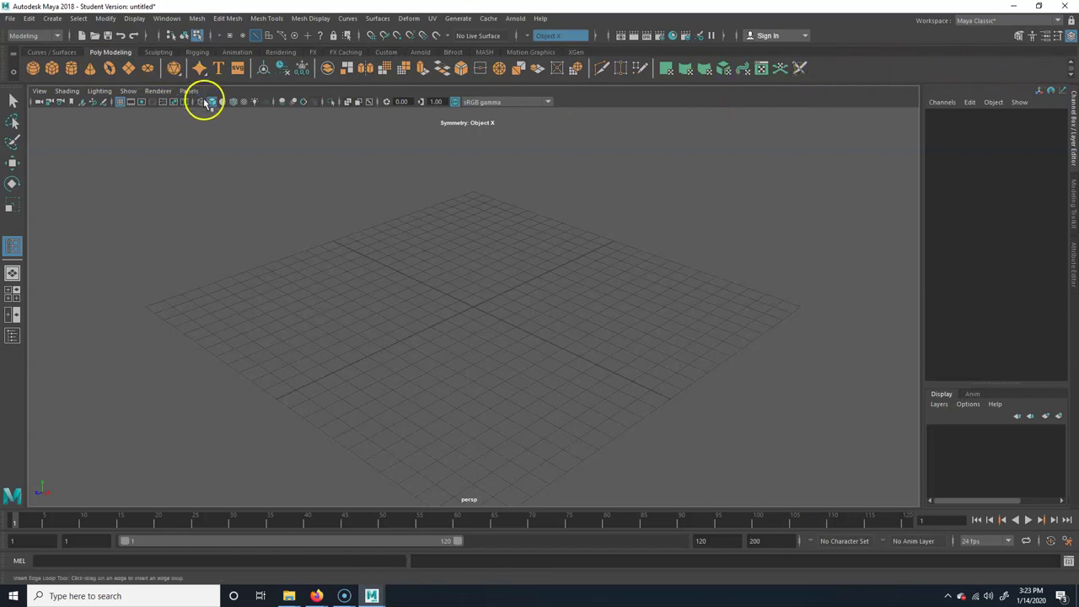
{"action": "left_click", "coordinate": [620, 69]}
{"action": "left_click", "coordinate": [12, 101]}
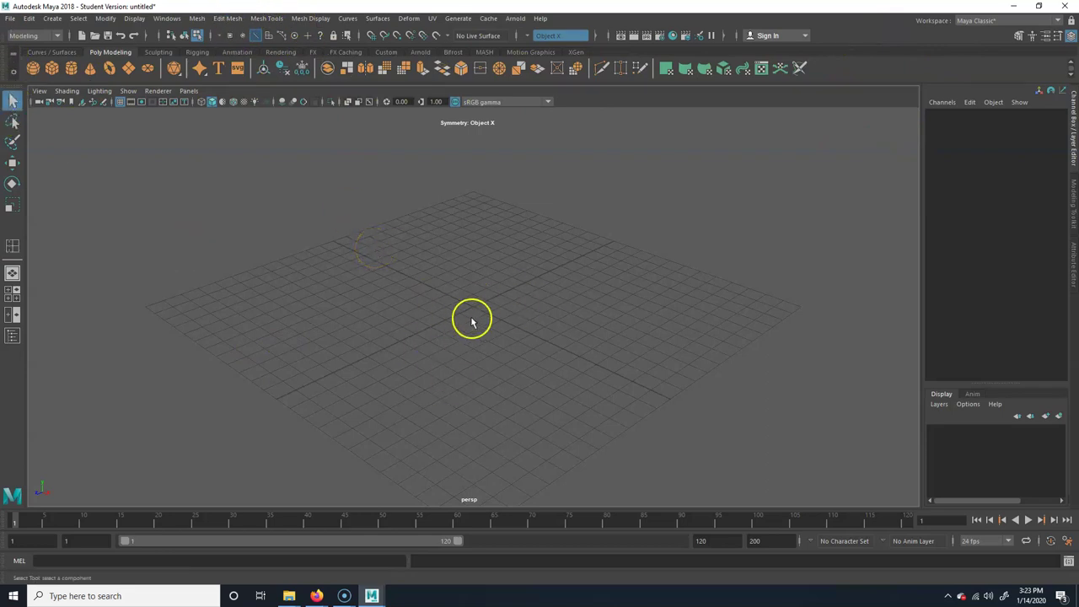
Step: Look over the object creation commands and display the hotbox to view all command sets
{"action": "left_click", "coordinate": [52, 18]}
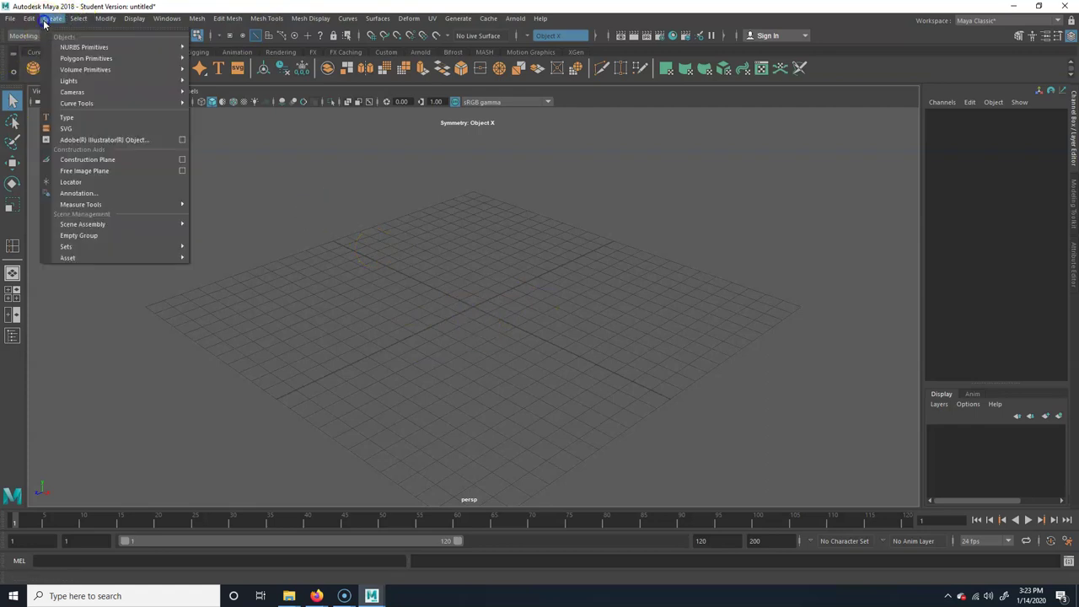
{"action": "left_click", "coordinate": [65, 64]}
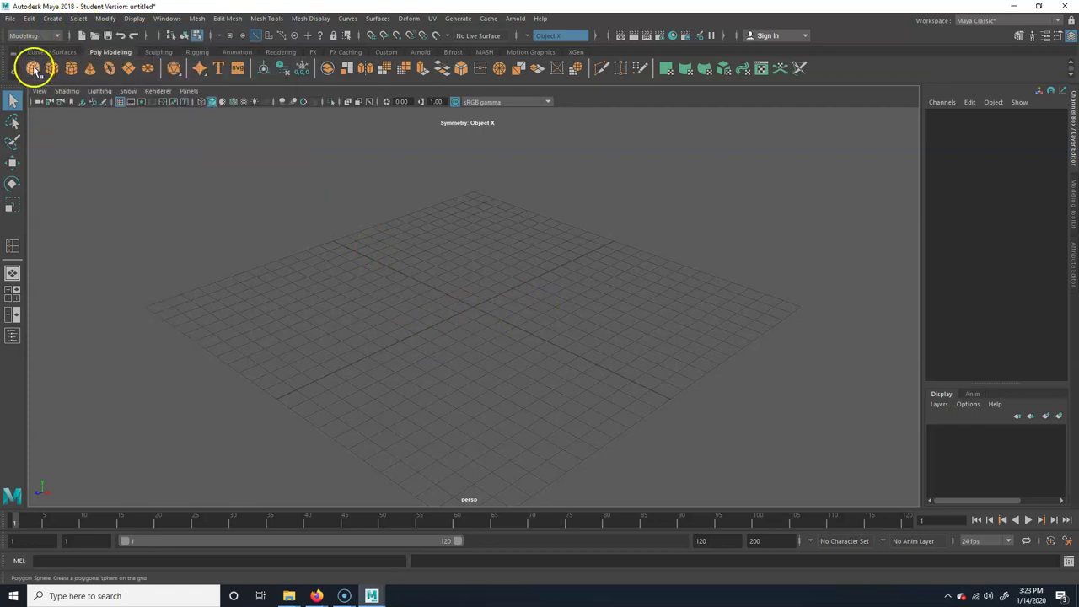
{"action": "key", "text": "space"}
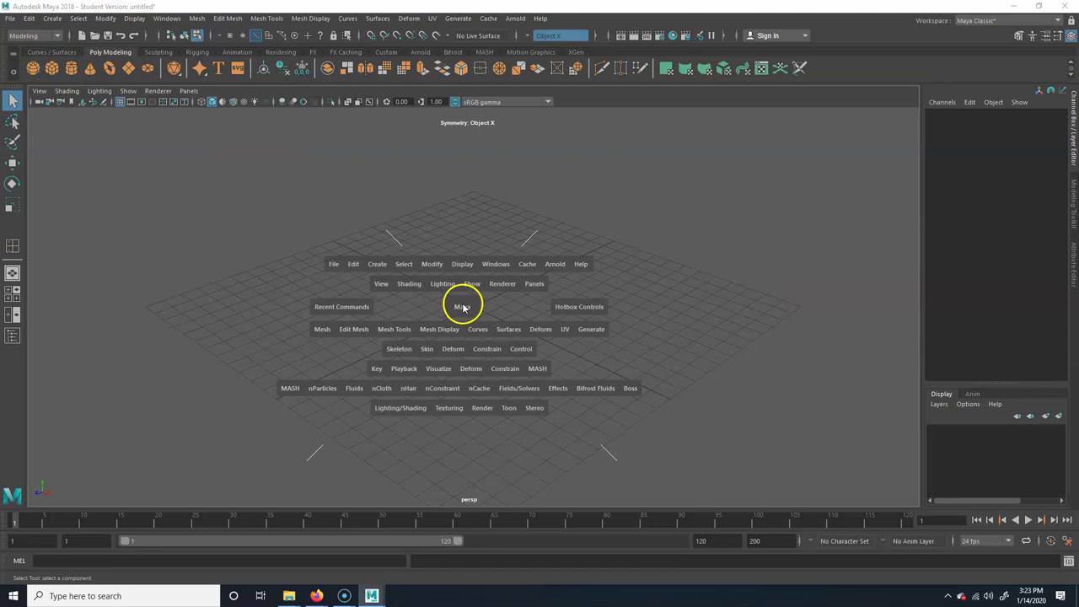
{"action": "left_click_drag", "start_coordinate": [382, 279], "coordinate": [224, 319]}
{"action": "key", "text": "space"}
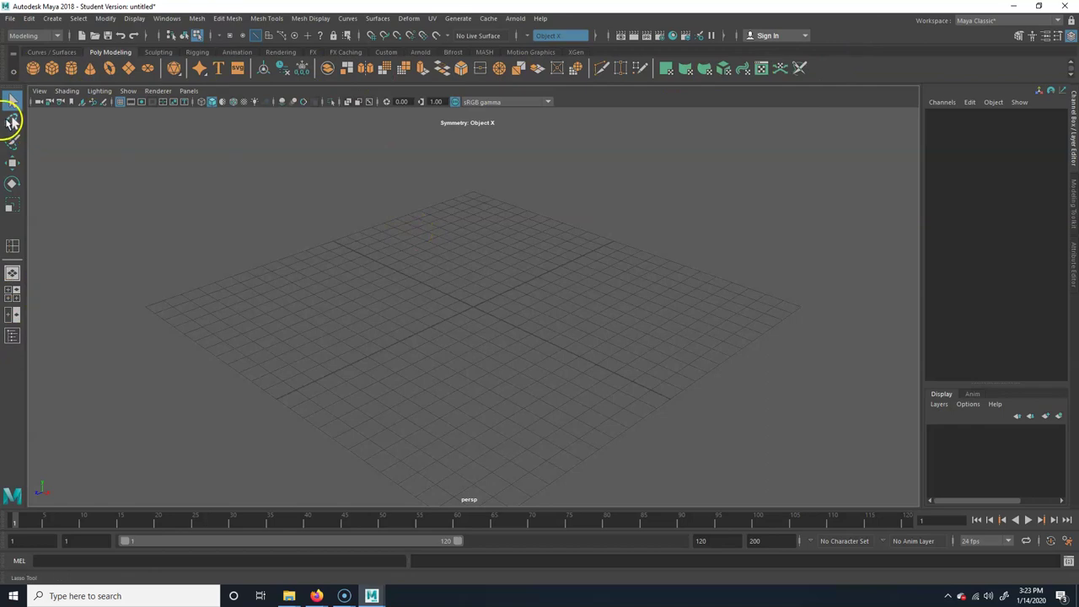
Step: Create a polygon sphere at the grid's centre and lasso-select its edges
{"action": "left_click", "coordinate": [33, 69]}
{"action": "left_click", "coordinate": [13, 121]}
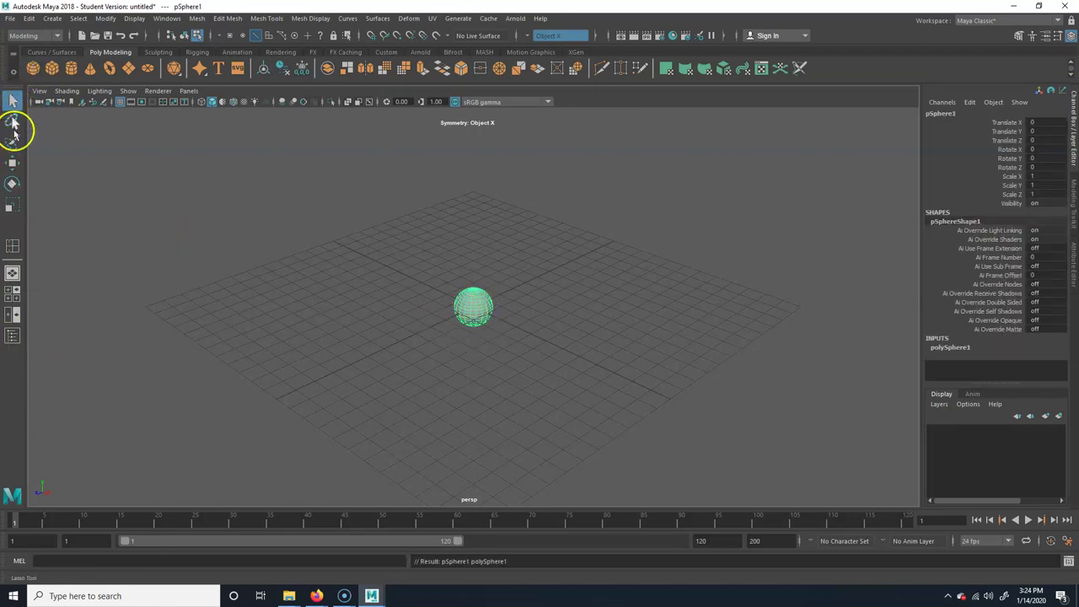
{"action": "mouse_move", "coordinate": [449, 265]}
{"action": "left_mouse_down"}
{"action": "mouse_move", "coordinate": [417, 284]}
{"action": "mouse_move", "coordinate": [473, 245]}
{"action": "mouse_move", "coordinate": [634, 296]}
{"action": "mouse_move", "coordinate": [629, 272]}
{"action": "left_mouse_up"}
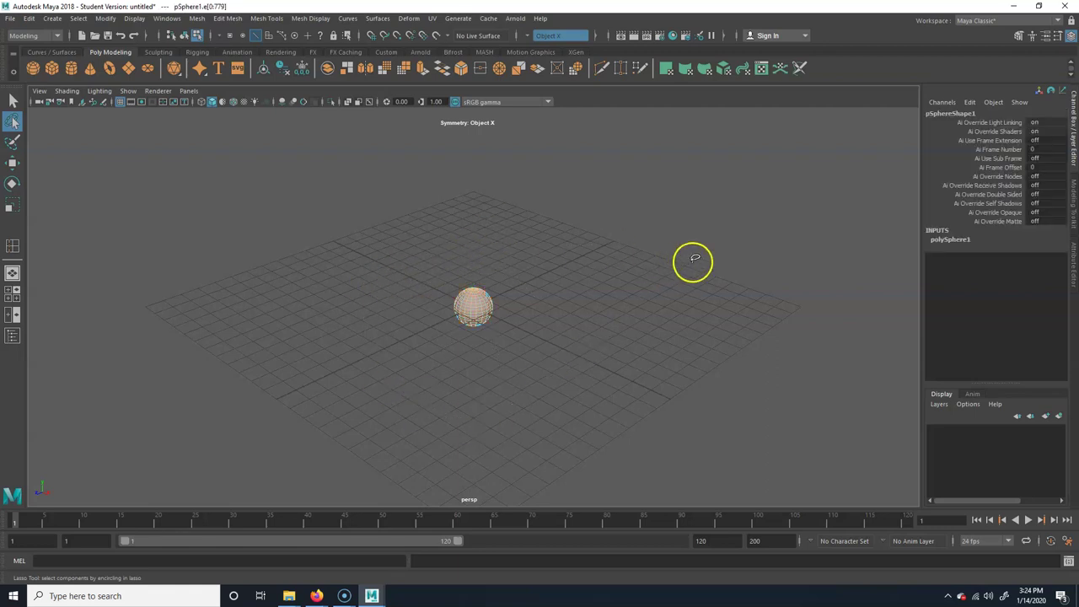
Step: Select the whole sphere with the Select tool, show its Move manipulator and deselect it
{"action": "left_click", "coordinate": [12, 100]}
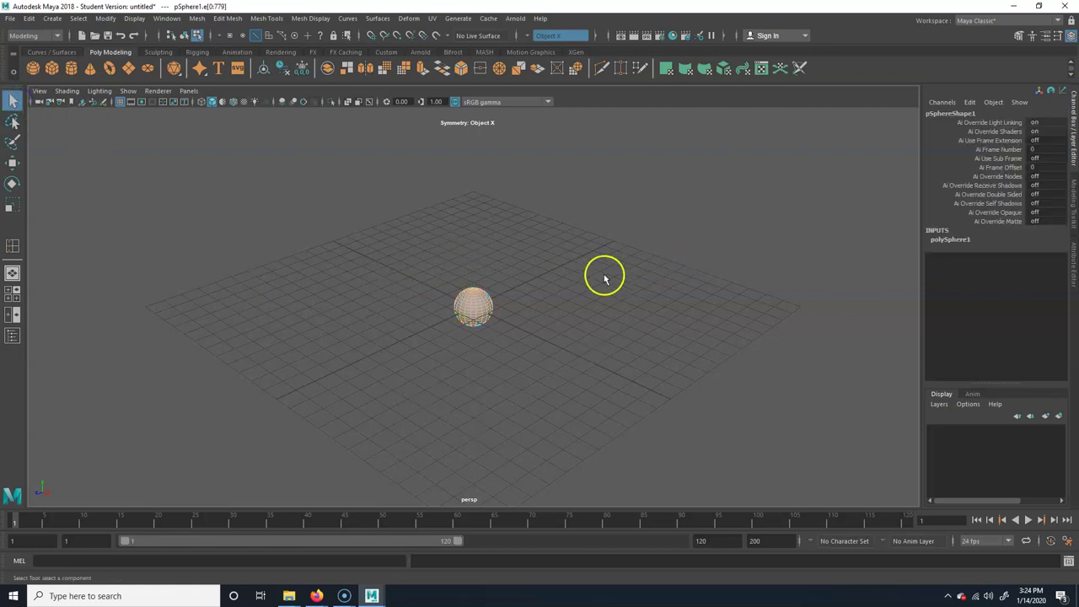
{"action": "left_click", "coordinate": [542, 362]}
{"action": "left_click_drag", "start_coordinate": [500, 278], "coordinate": [511, 385]}
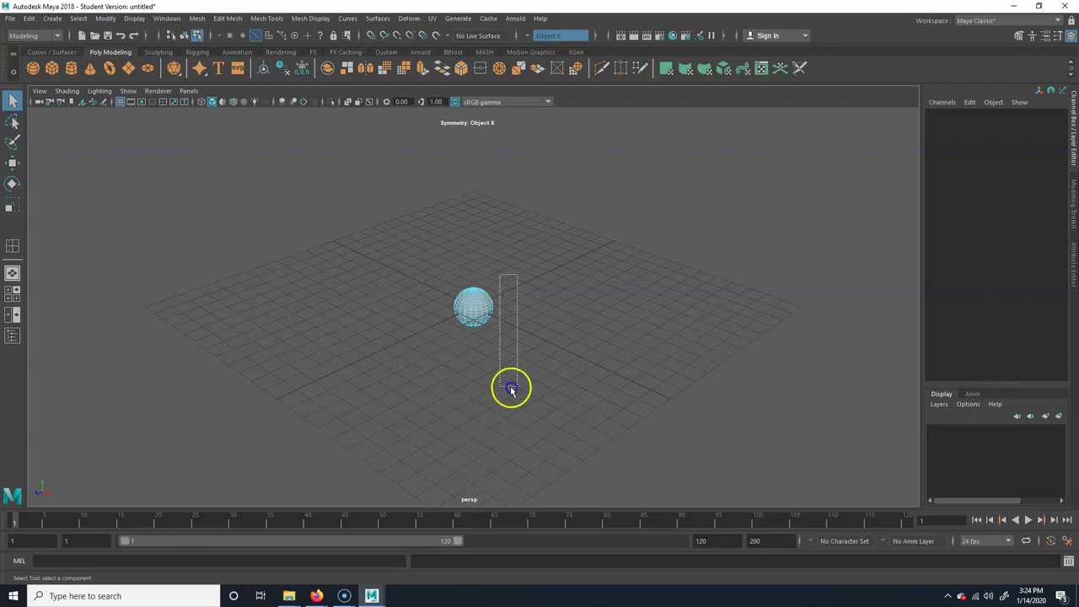
{"action": "left_click_drag", "start_coordinate": [463, 316], "coordinate": [487, 321]}
{"action": "left_click", "coordinate": [10, 98]}
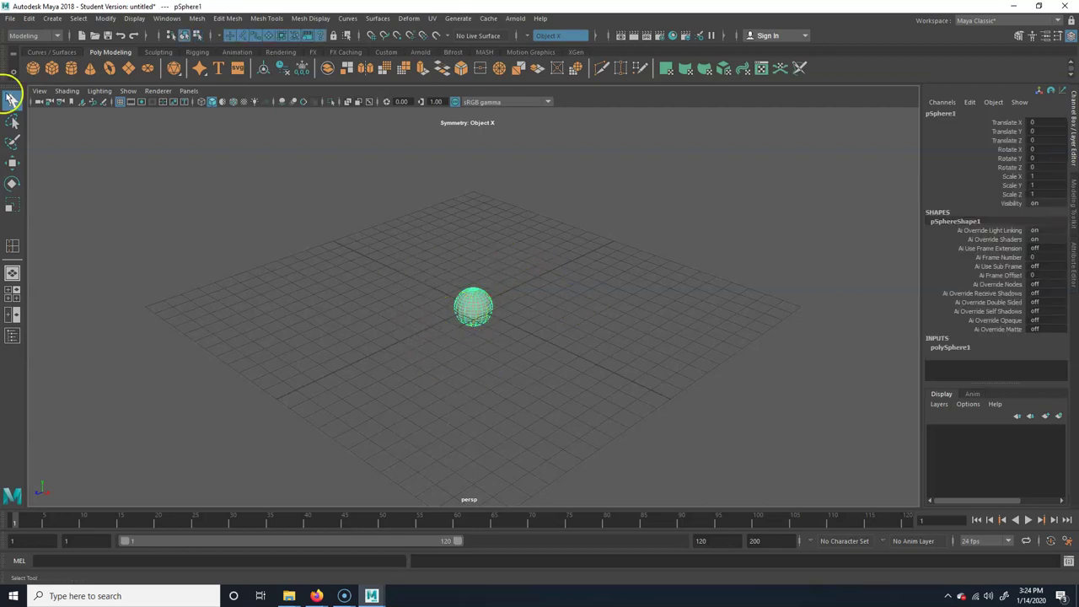
{"action": "left_click", "coordinate": [11, 165]}
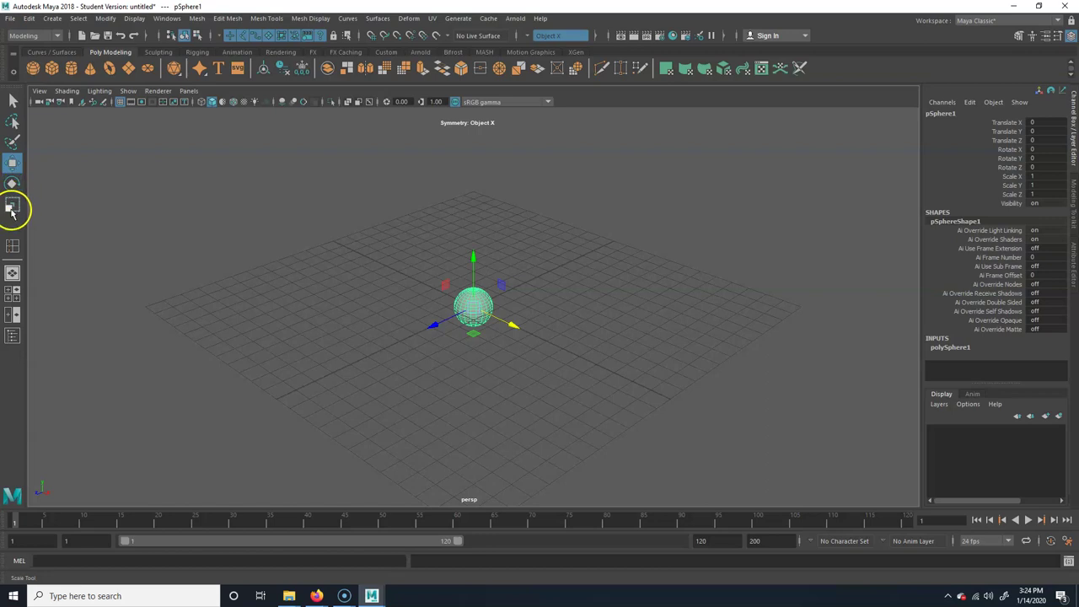
{"action": "left_click", "coordinate": [548, 349]}
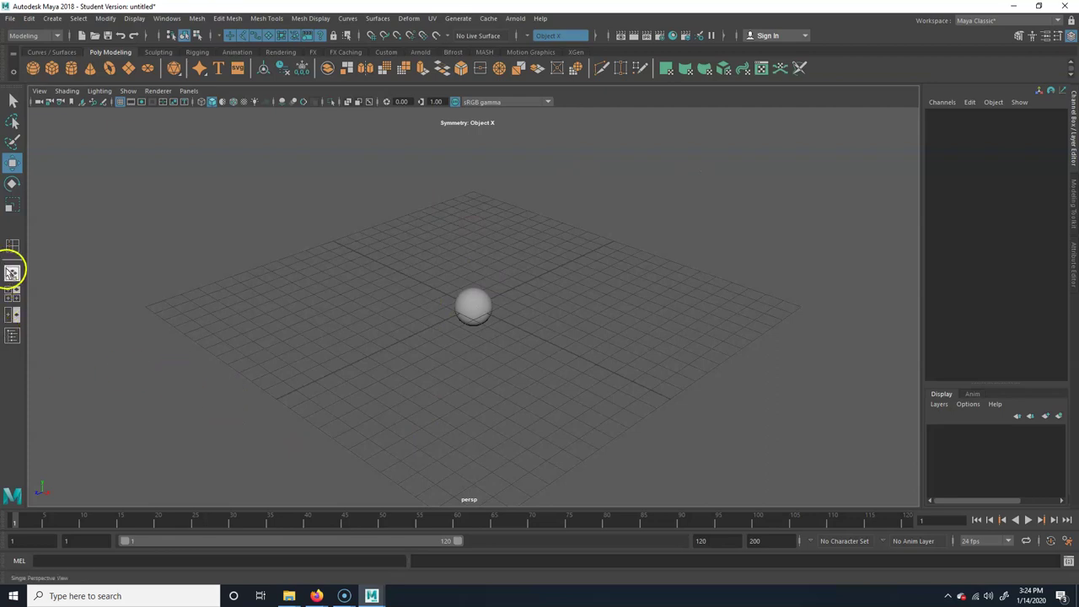
Step: Detach the toolbox from the interface and close it
{"action": "left_click_drag", "start_coordinate": [10, 90], "coordinate": [202, 149]}
{"action": "left_click", "coordinate": [230, 147]}
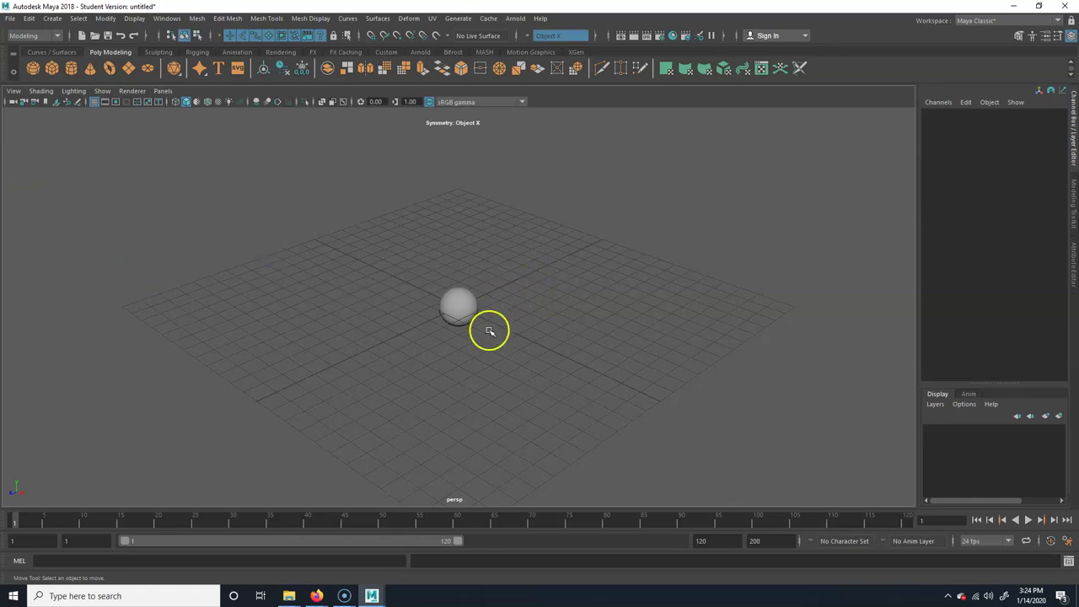
Step: Select the sphere to show its Move manipulator again and clear the selection
{"action": "left_click", "coordinate": [459, 304]}
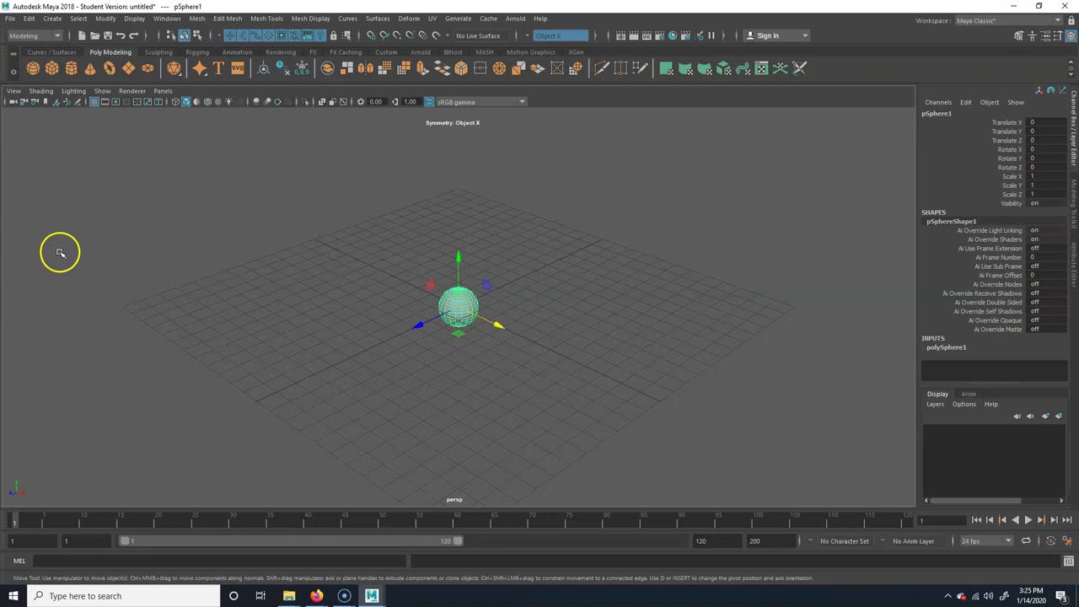
{"action": "left_click", "coordinate": [502, 301]}
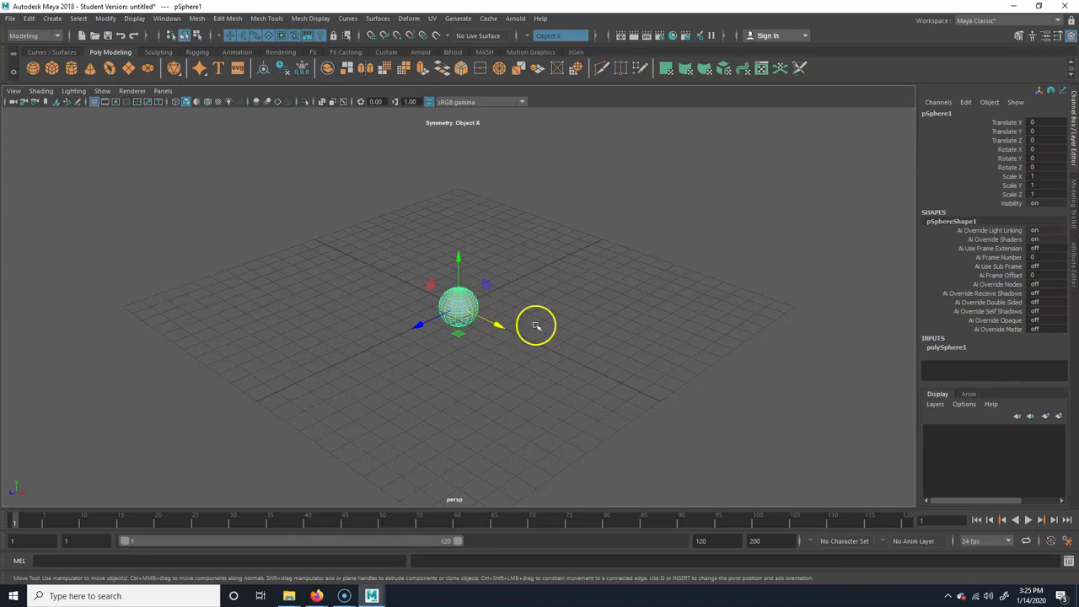
{"action": "left_click", "coordinate": [446, 281]}
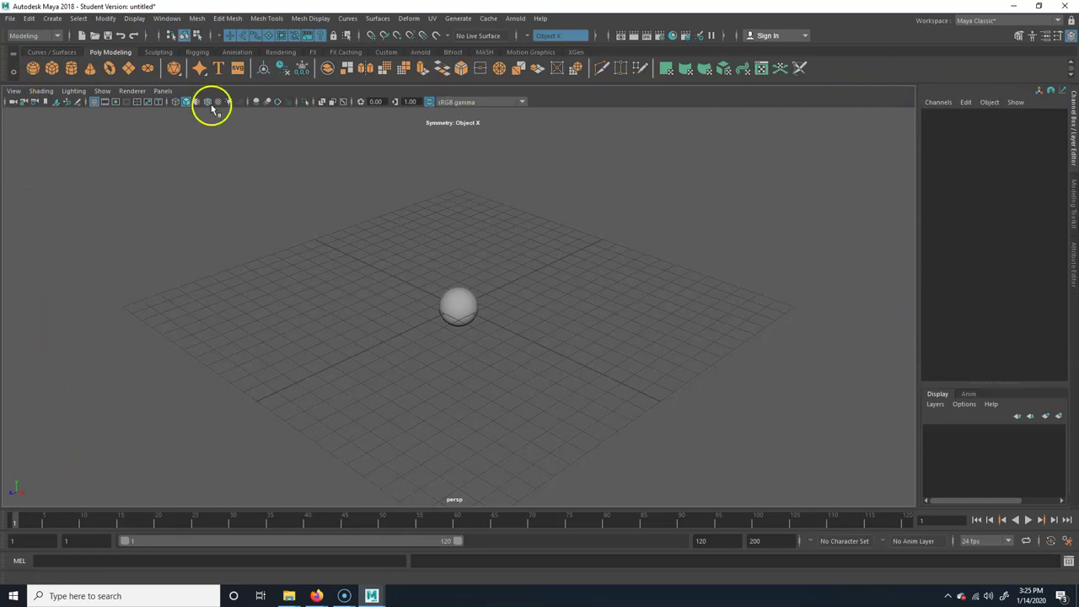
Step: Try wireframe, smooth-shaded, wireframe-on-shaded and all-lights display on the sphere, and restore plain shading with default lighting
{"action": "mouse_move", "coordinate": [477, 335]}
{"action": "left_mouse_down", "text": "alt"}
{"action": "mouse_move", "coordinate": [517, 308]}
{"action": "mouse_move", "coordinate": [487, 337]}
{"action": "left_mouse_up", "text": "alt"}
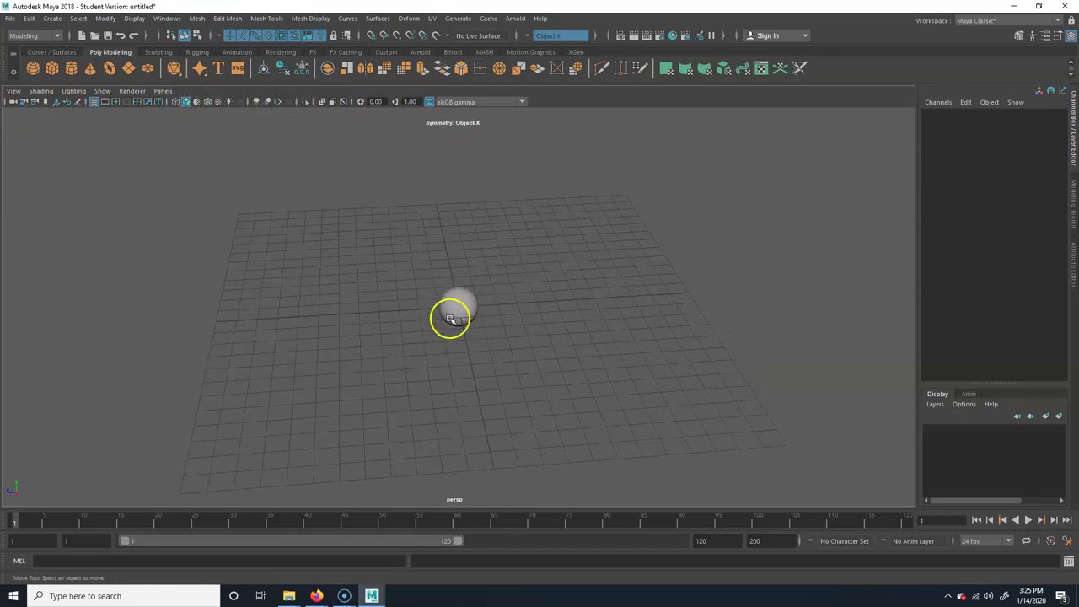
{"action": "left_click", "coordinate": [176, 102]}
{"action": "left_click", "coordinate": [187, 102]}
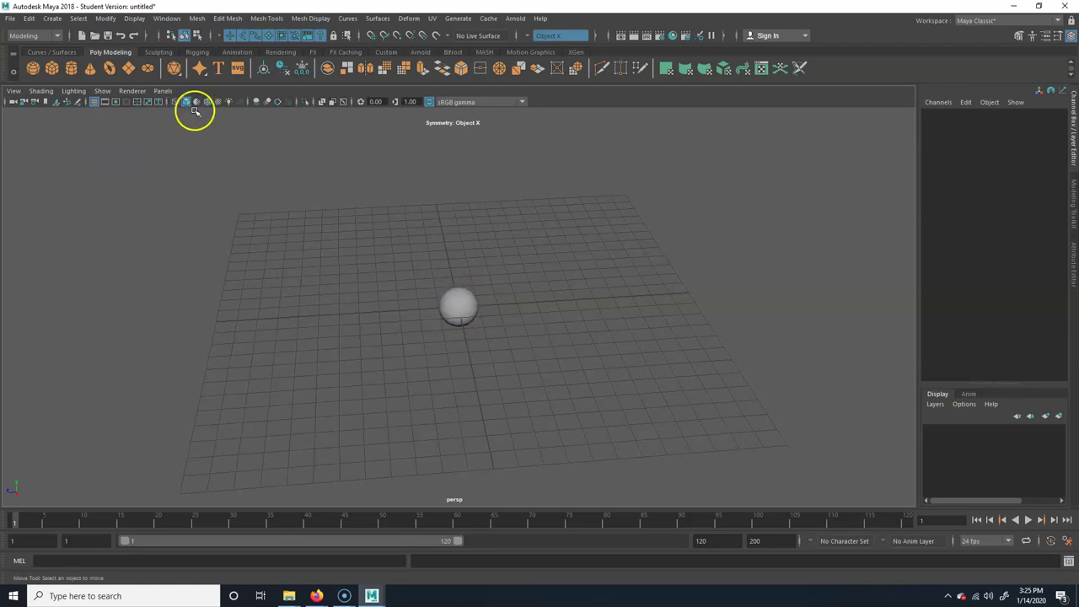
{"action": "left_click", "coordinate": [201, 104]}
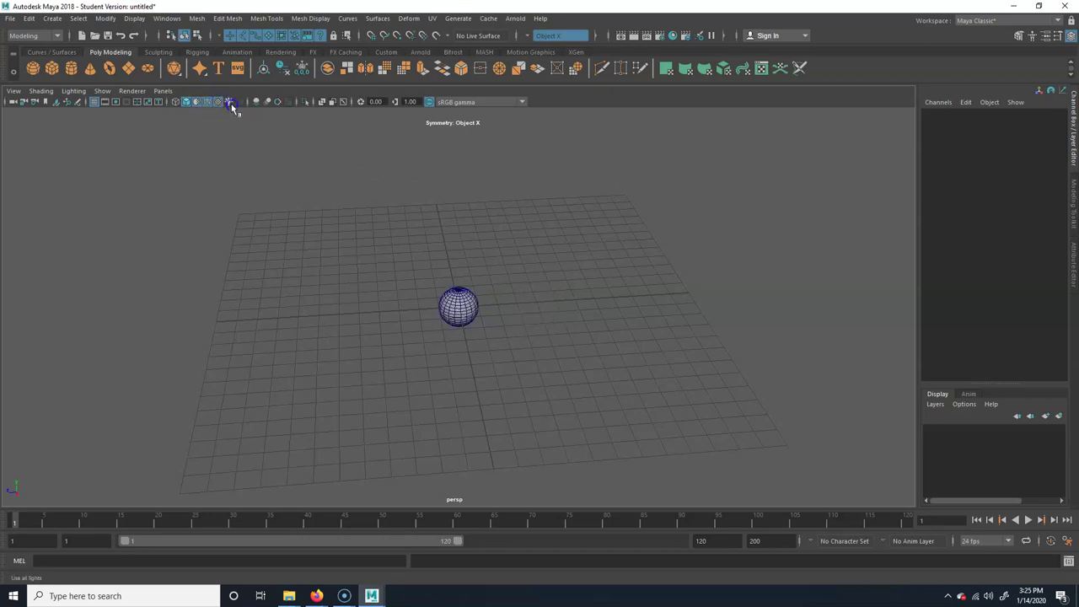
{"action": "left_click", "coordinate": [232, 107]}
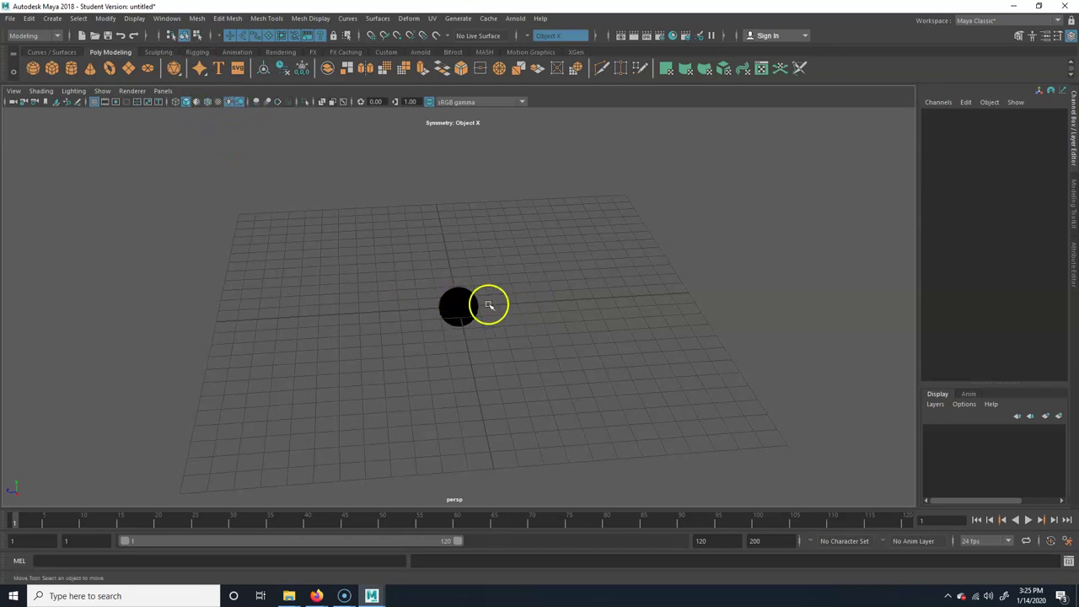
{"action": "left_click", "coordinate": [231, 102]}
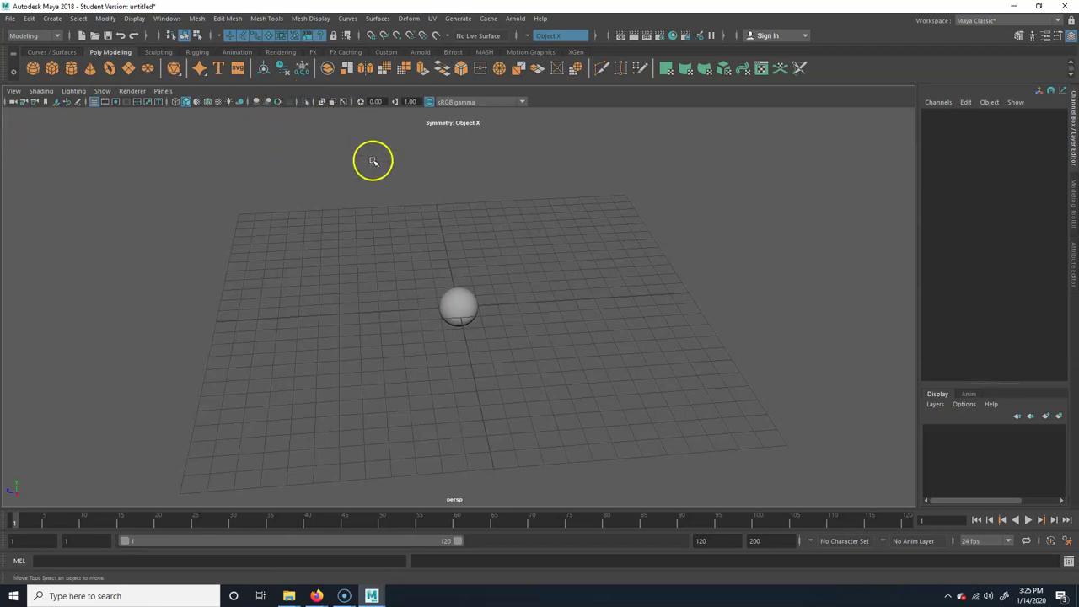
Step: Hide polygons in the perspective view and show them again
{"action": "left_click", "coordinate": [102, 91]}
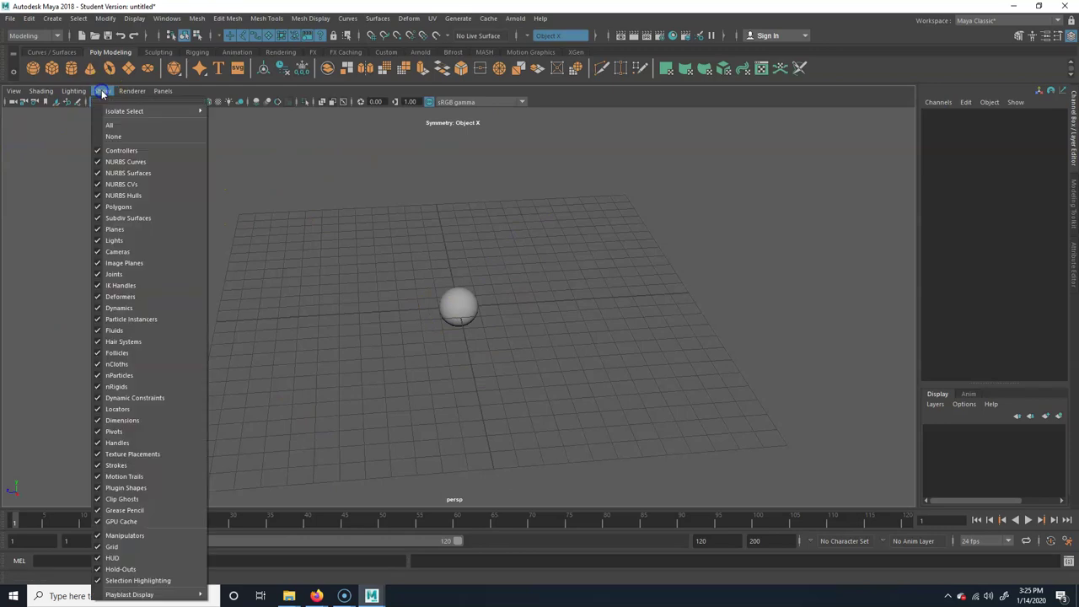
{"action": "left_click", "coordinate": [118, 207]}
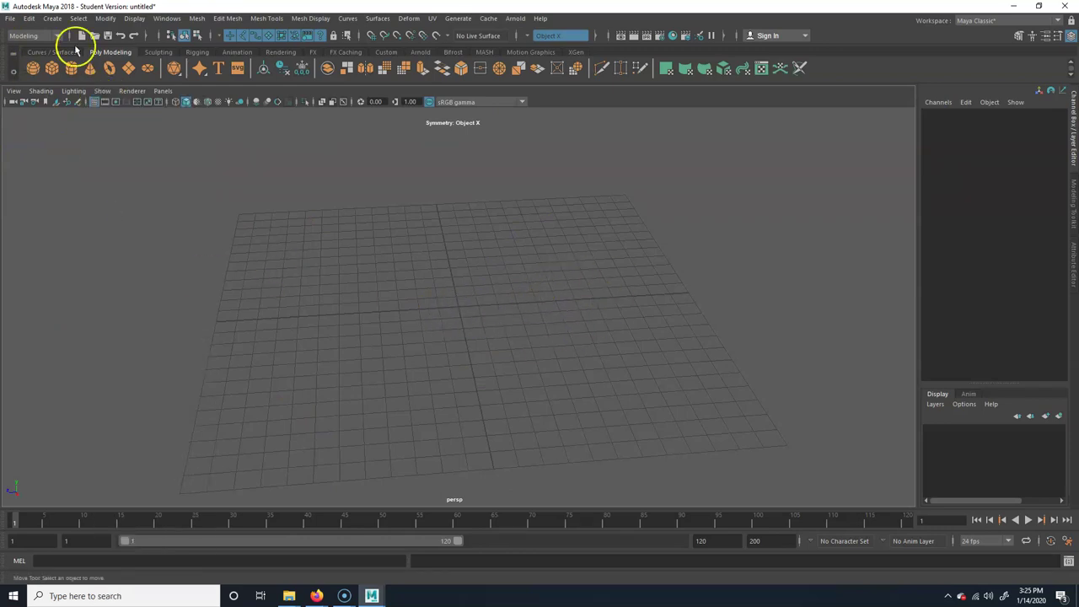
{"action": "left_click", "coordinate": [102, 91]}
{"action": "left_click", "coordinate": [135, 207]}
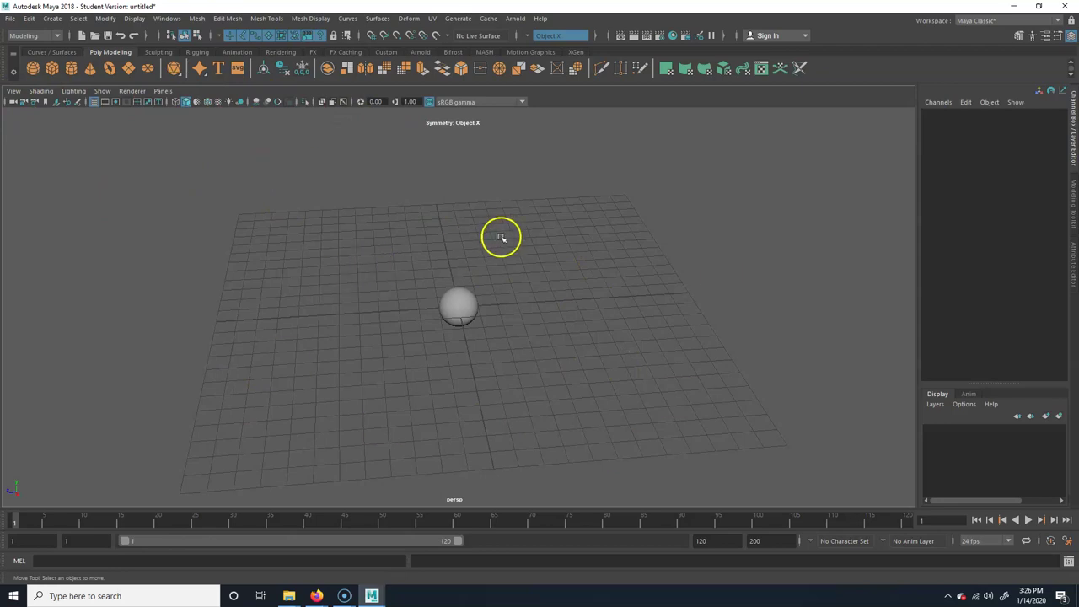
Step: Switch from the single perspective view to the four-view layout
{"action": "key", "text": "space"}
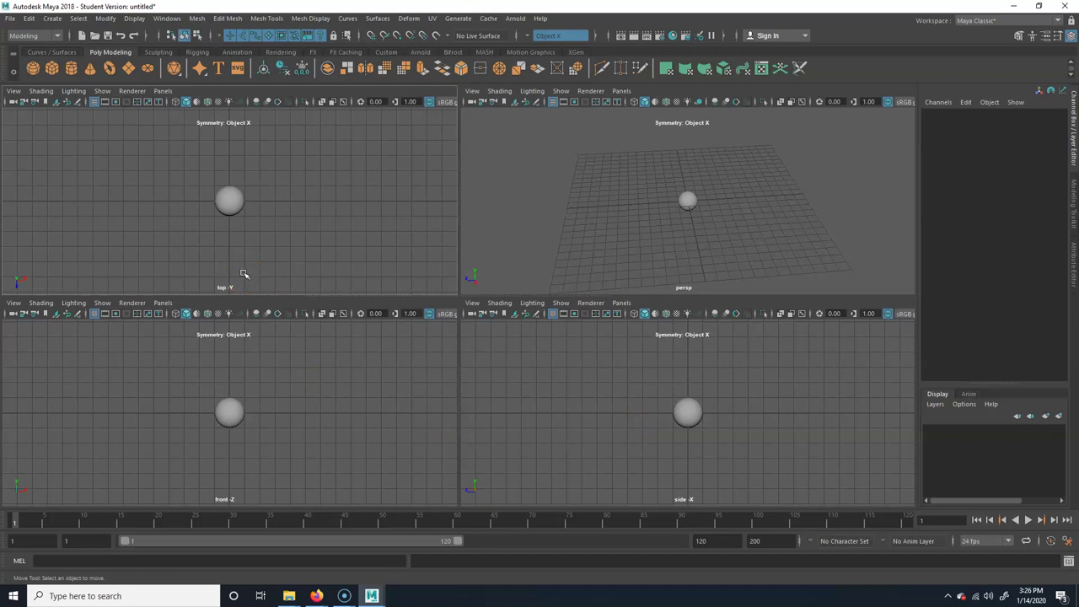
{"action": "left_click_drag", "start_coordinate": [747, 214], "coordinate": [806, 247], "text": "alt"}
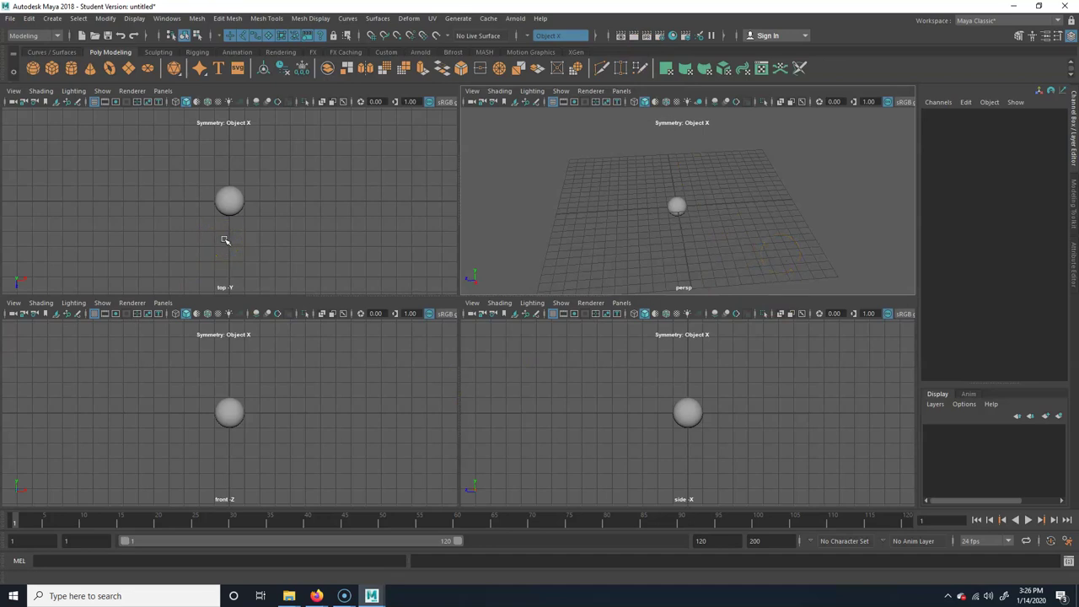
Step: Place a polygon cube at about 8.77 in Z, scaled to 4.49 and rotated about 29° around Y, and delete it
{"action": "left_click", "coordinate": [52, 68]}
{"action": "left_click_drag", "start_coordinate": [641, 206], "coordinate": [610, 205]}
{"action": "key", "text": "r"}
{"action": "key", "text": "e"}
{"action": "mouse_move", "coordinate": [565, 240]}
{"action": "left_mouse_down"}
{"action": "mouse_move", "coordinate": [579, 228]}
{"action": "mouse_move", "coordinate": [585, 241]}
{"action": "left_mouse_up"}
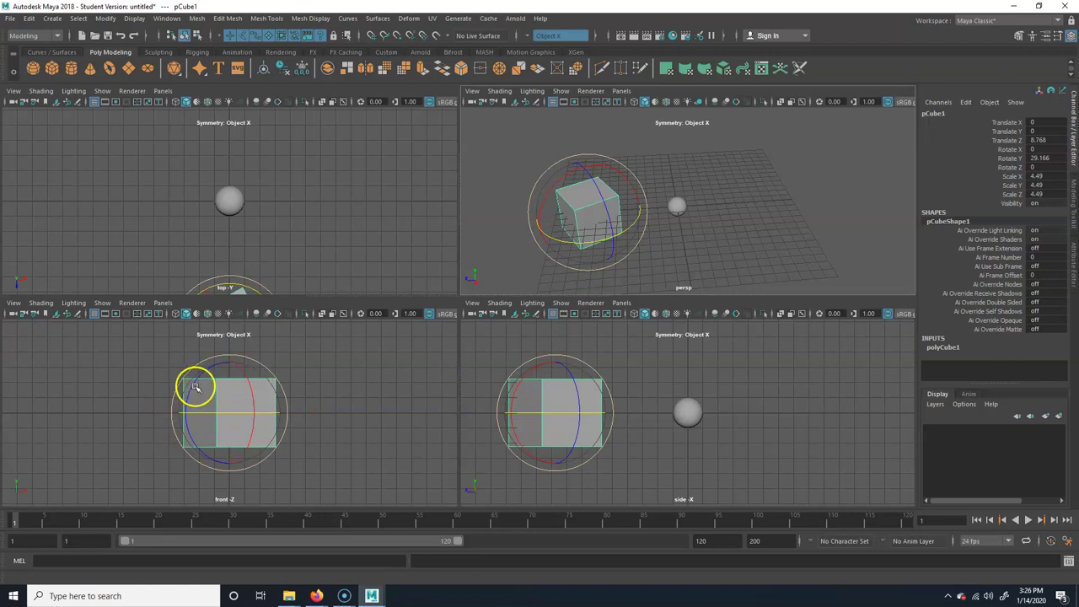
{"action": "left_click_drag", "start_coordinate": [721, 173], "coordinate": [624, 203], "text": "alt"}
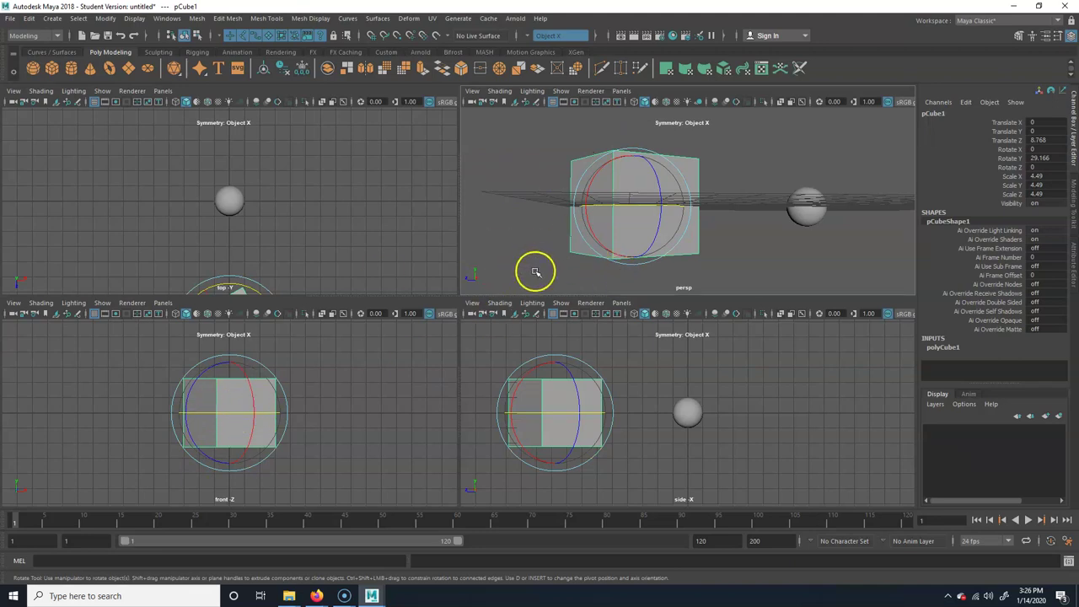
{"action": "key", "text": "Delete"}
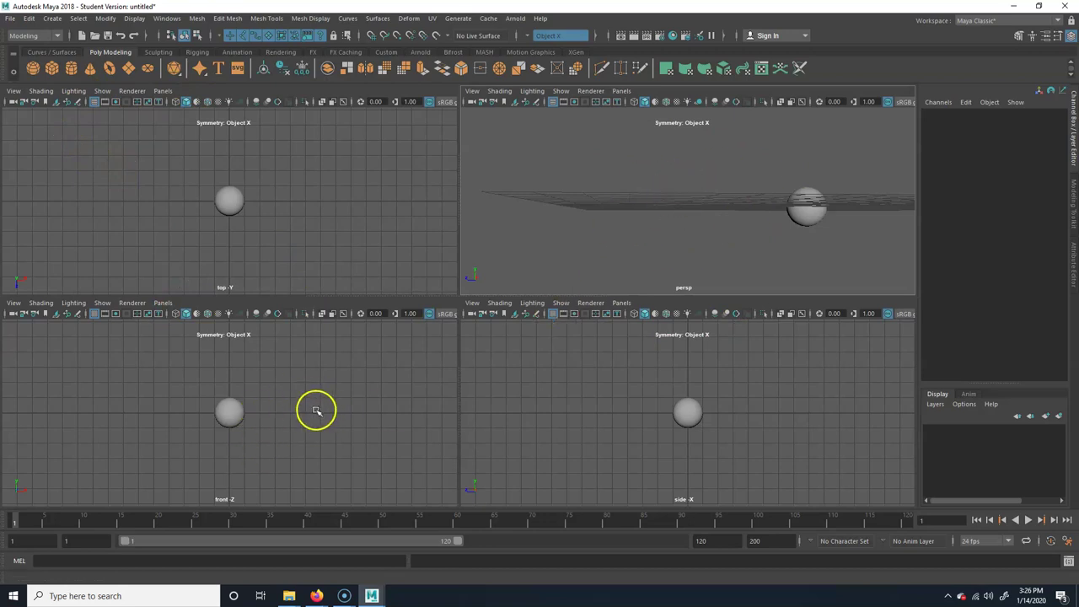
Step: Maximize the top, side and perspective views in turn, returning to the four-view layout after each one
{"action": "key", "text": "e"}
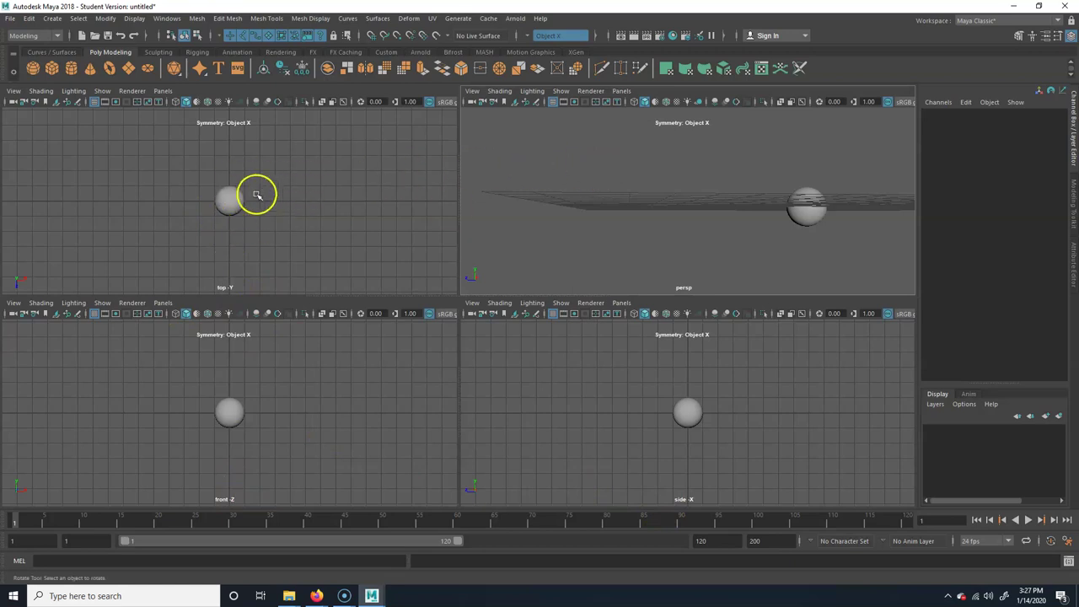
{"action": "key", "text": "space"}
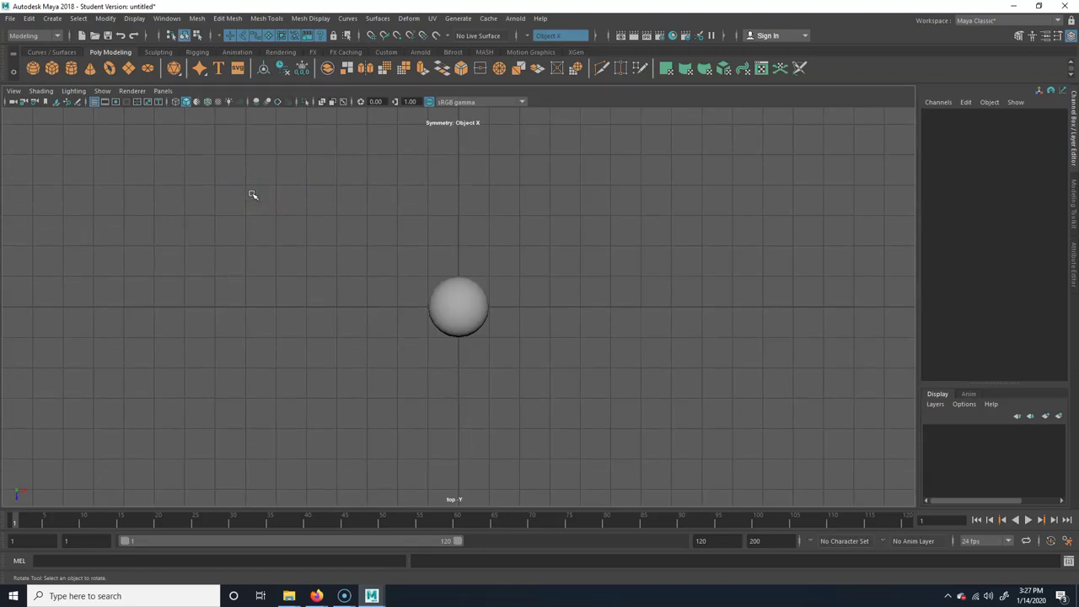
{"action": "key", "text": "space"}
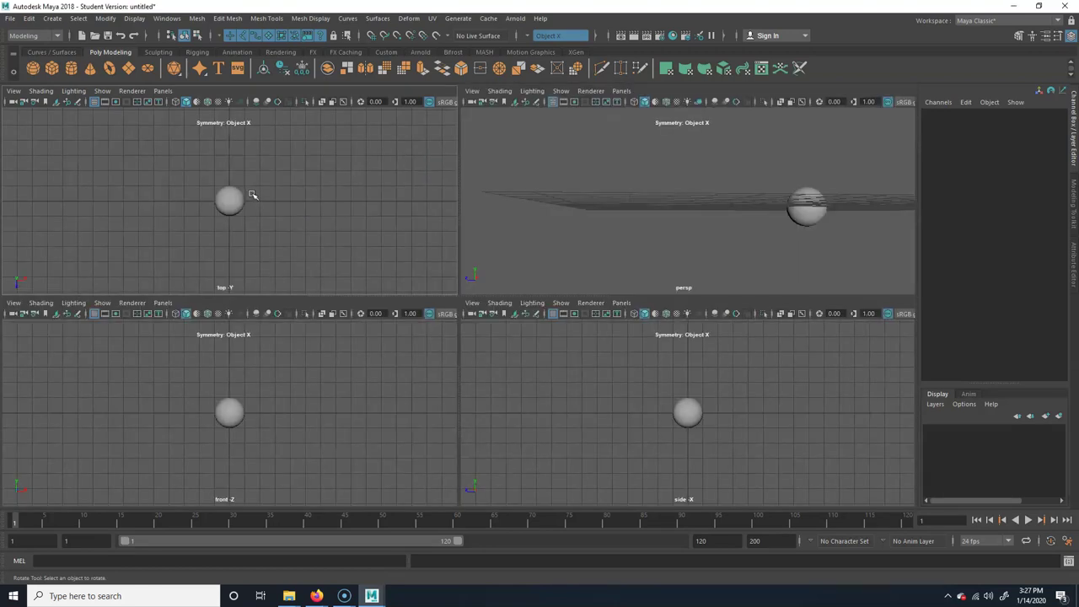
{"action": "key", "text": "space"}
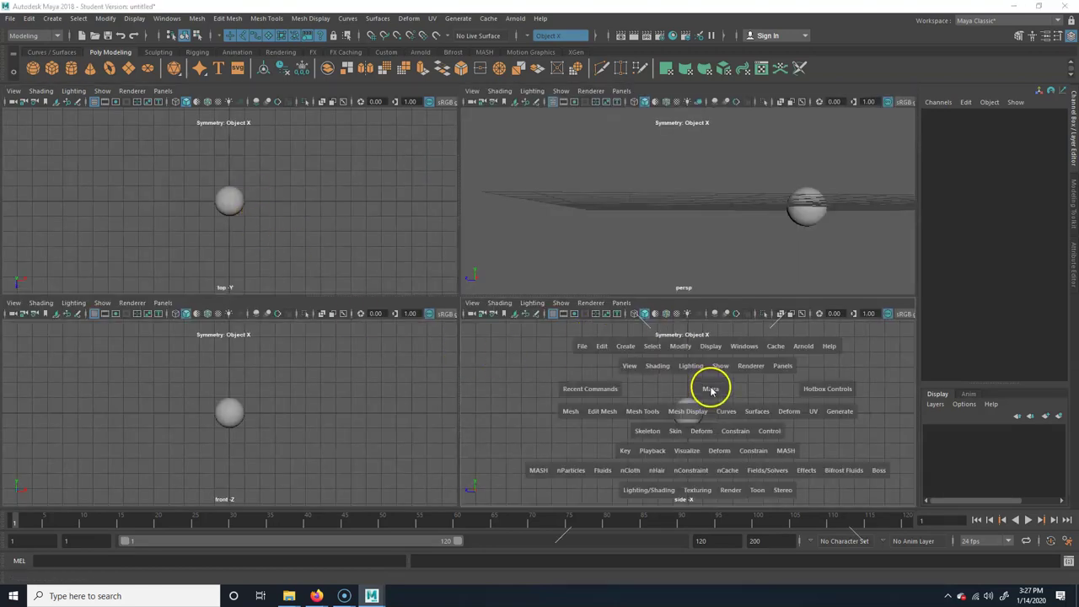
{"action": "key", "text": "space"}
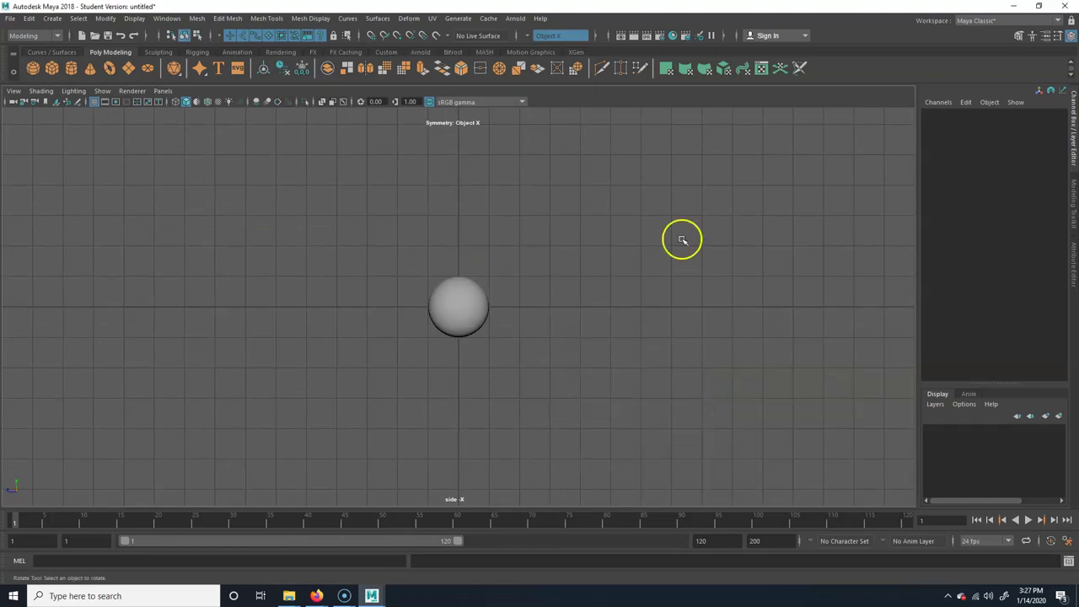
{"action": "key", "text": "space"}
{"action": "key", "text": "space"}
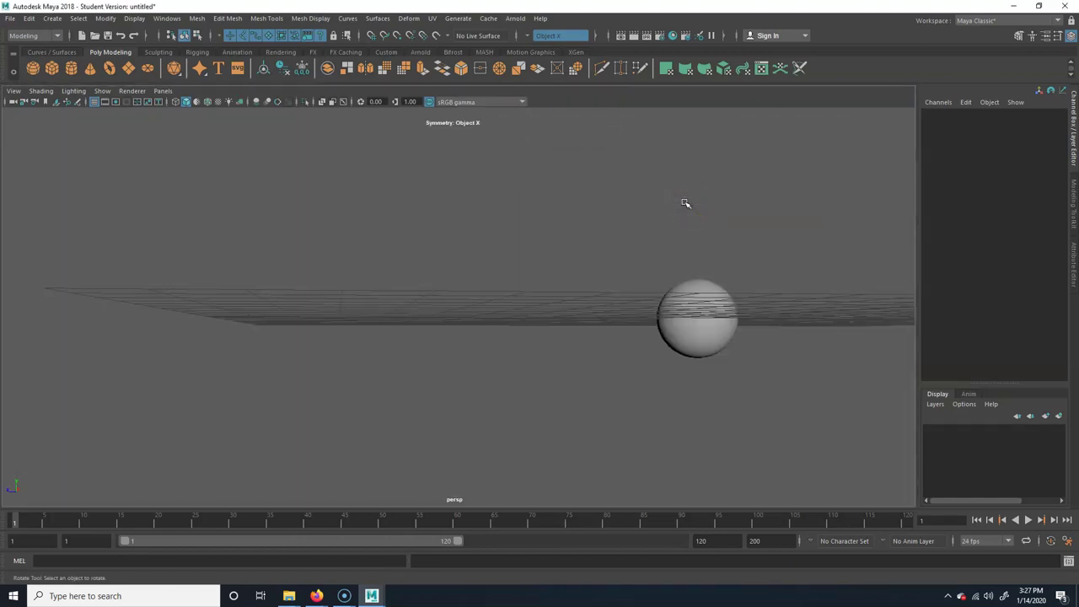
{"action": "key", "text": "space"}
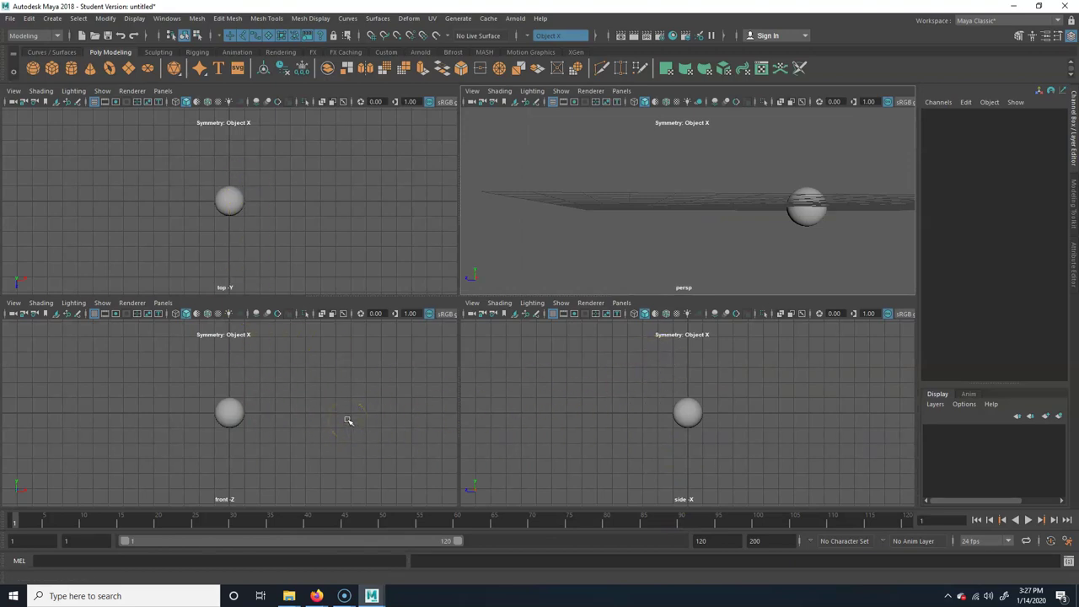
Step: Maximize the perspective view from the four-view layout
{"action": "key", "text": "e"}
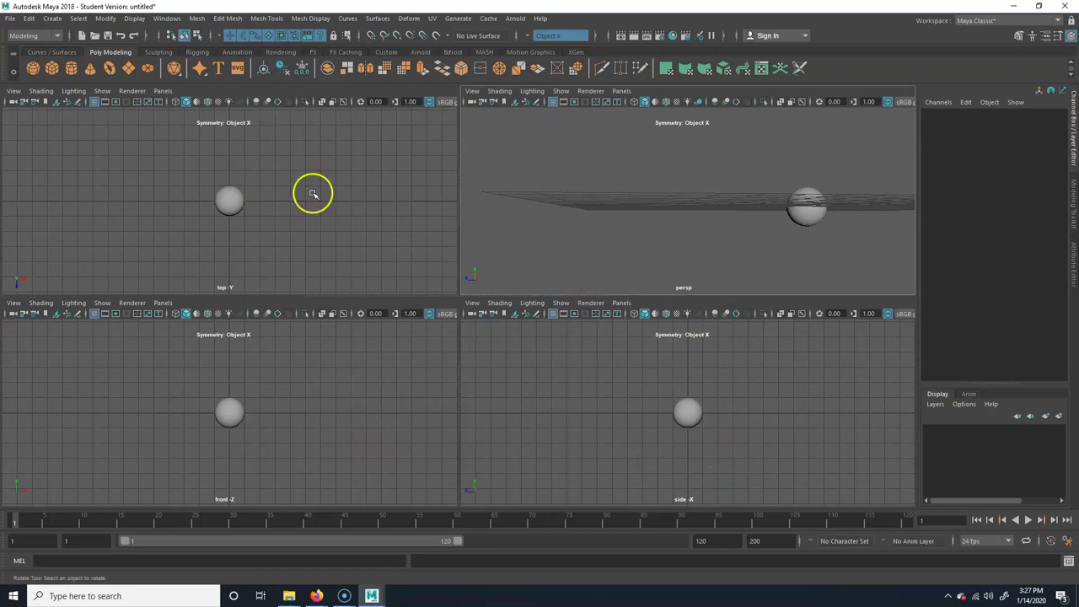
{"action": "left_click_drag", "start_coordinate": [675, 206], "coordinate": [692, 188], "text": "alt"}
{"action": "key", "text": "space"}
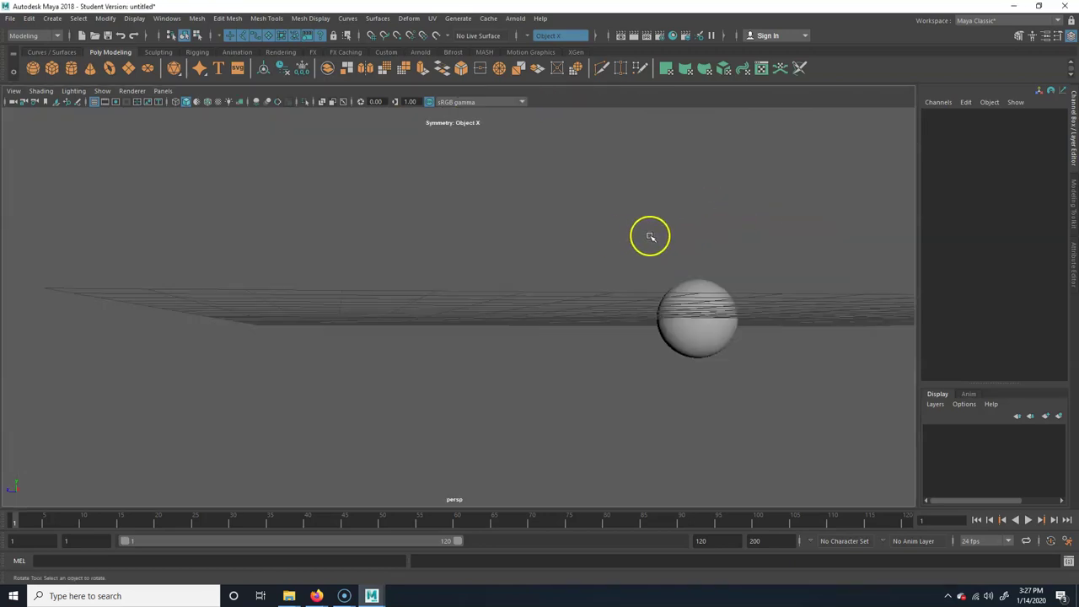
Step: Show the Tool Box as a floating window over the perspective view
{"action": "left_click", "coordinate": [166, 18]}
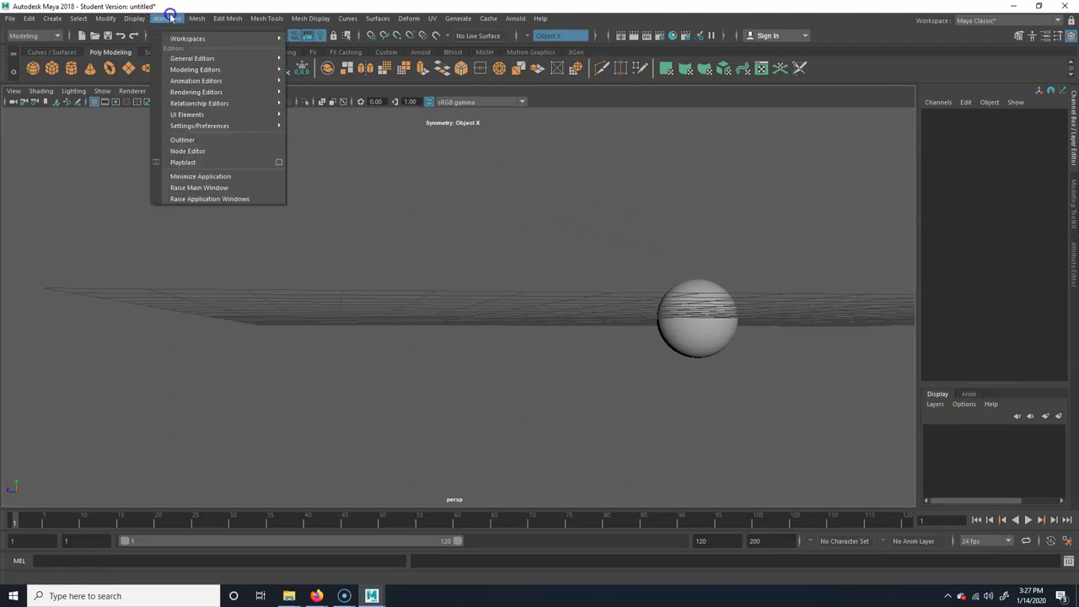
{"action": "mouse_move", "coordinate": [215, 118]}
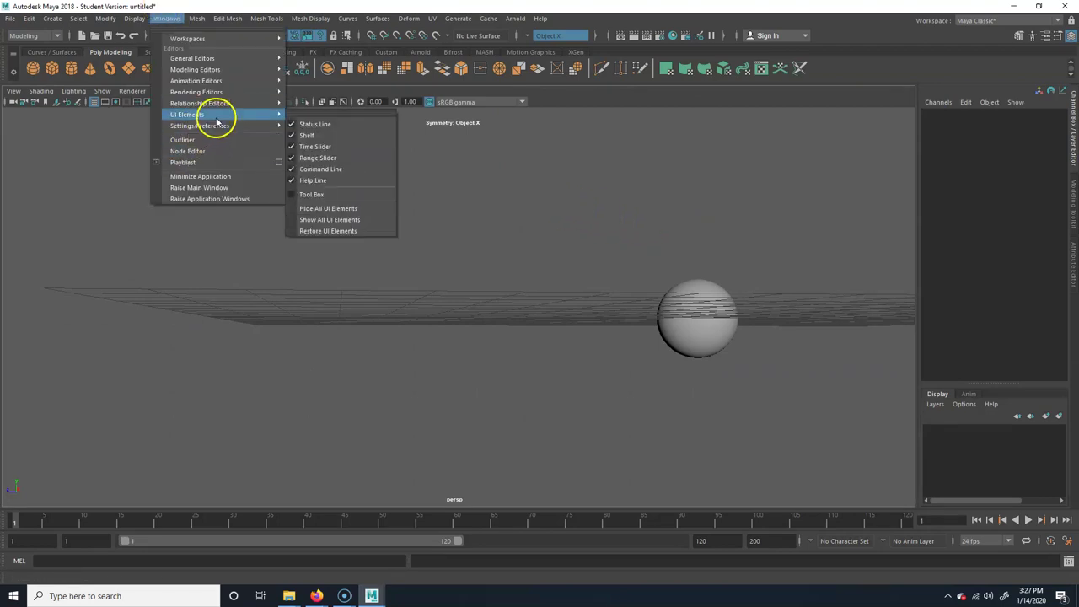
{"action": "left_click", "coordinate": [344, 194]}
{"action": "left_click", "coordinate": [208, 153]}
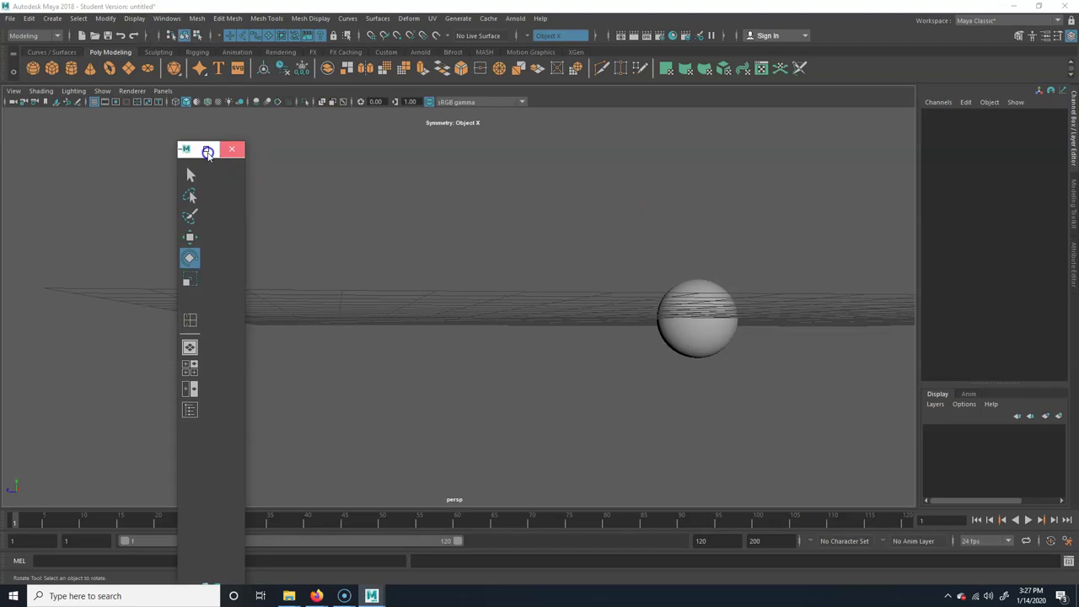
{"action": "left_click", "coordinate": [193, 155]}
{"action": "left_click", "coordinate": [108, 173]}
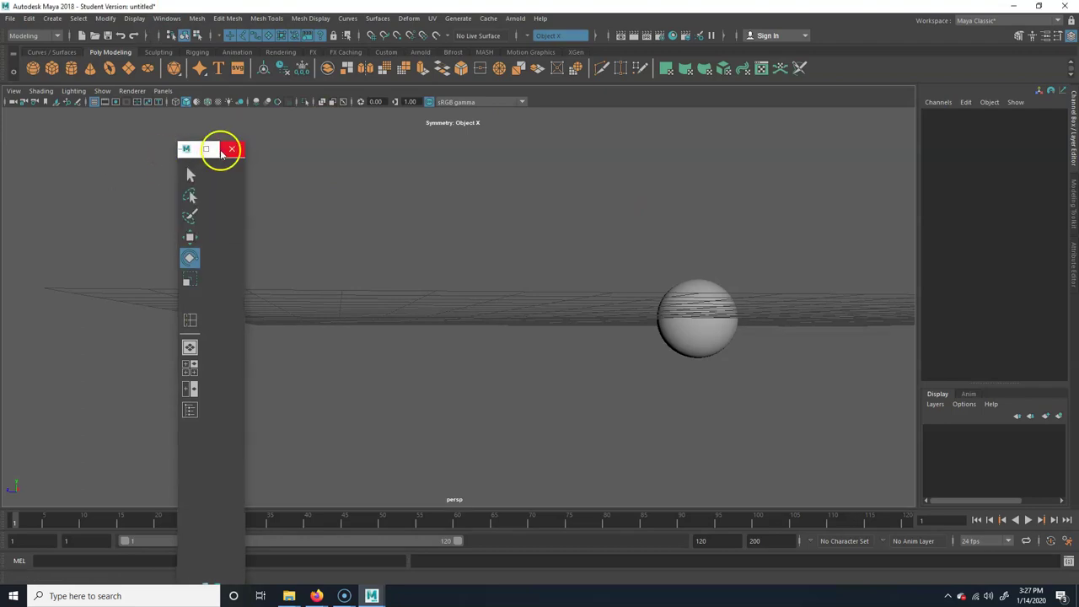
{"action": "left_click", "coordinate": [186, 149]}
{"action": "left_click", "coordinate": [205, 149]}
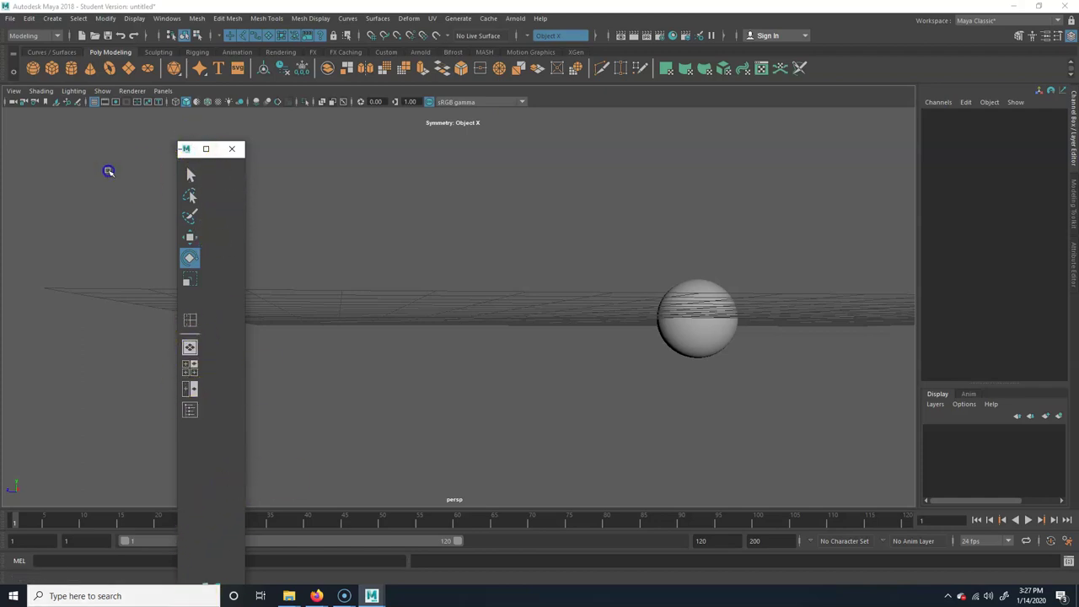
Step: Switch to the four-view layout using the Tool Box and return to the single perspective view
{"action": "left_click", "coordinate": [194, 369]}
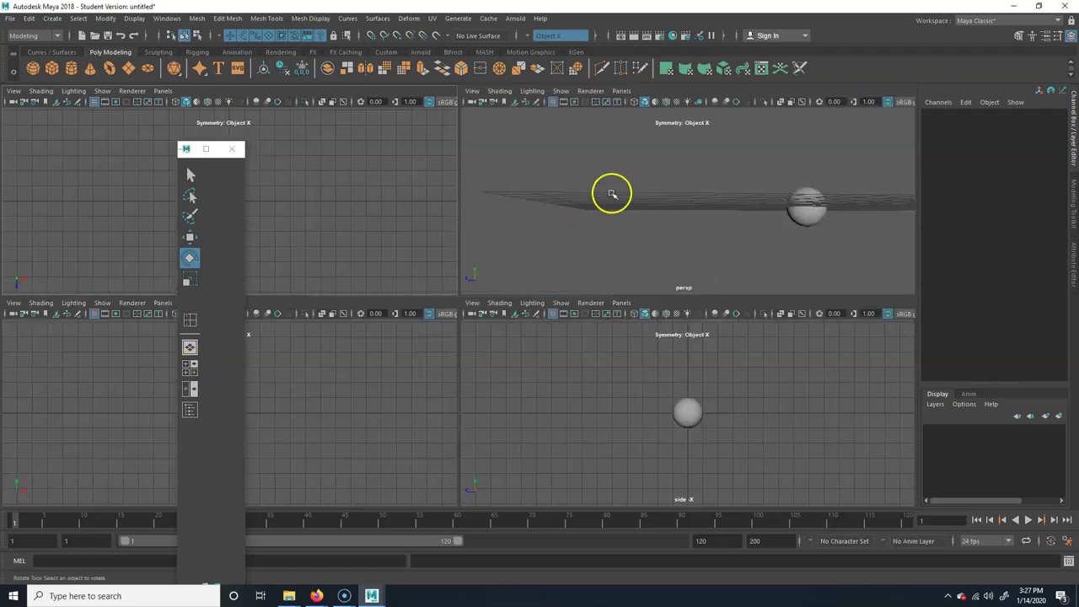
{"action": "key", "text": "space"}
{"action": "left_click", "coordinate": [189, 348]}
{"action": "key", "text": "q"}
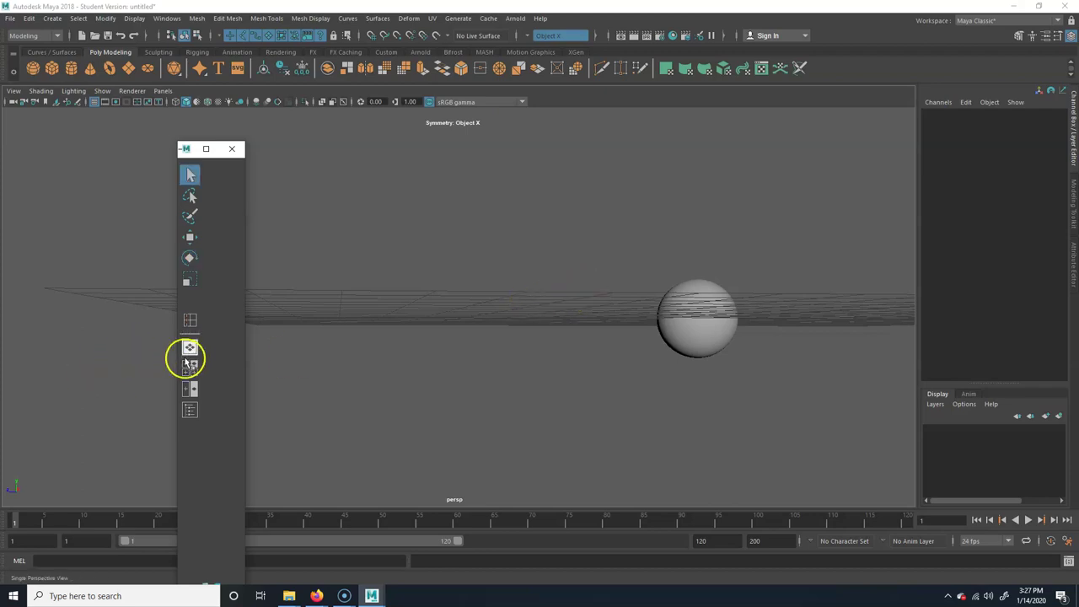
Step: Switch to the side-by-side two-pane layout and try maximizing and restoring its panes
{"action": "left_click", "coordinate": [189, 398]}
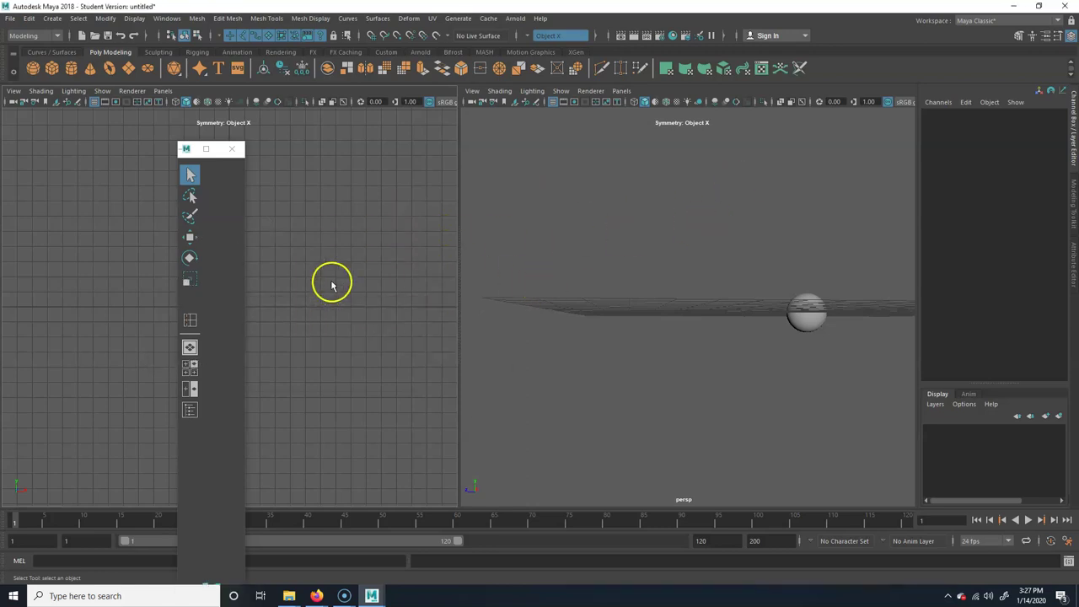
{"action": "key", "text": "space"}
{"action": "key", "text": "space"}
{"action": "key", "text": "space"}
{"action": "key", "text": "space"}
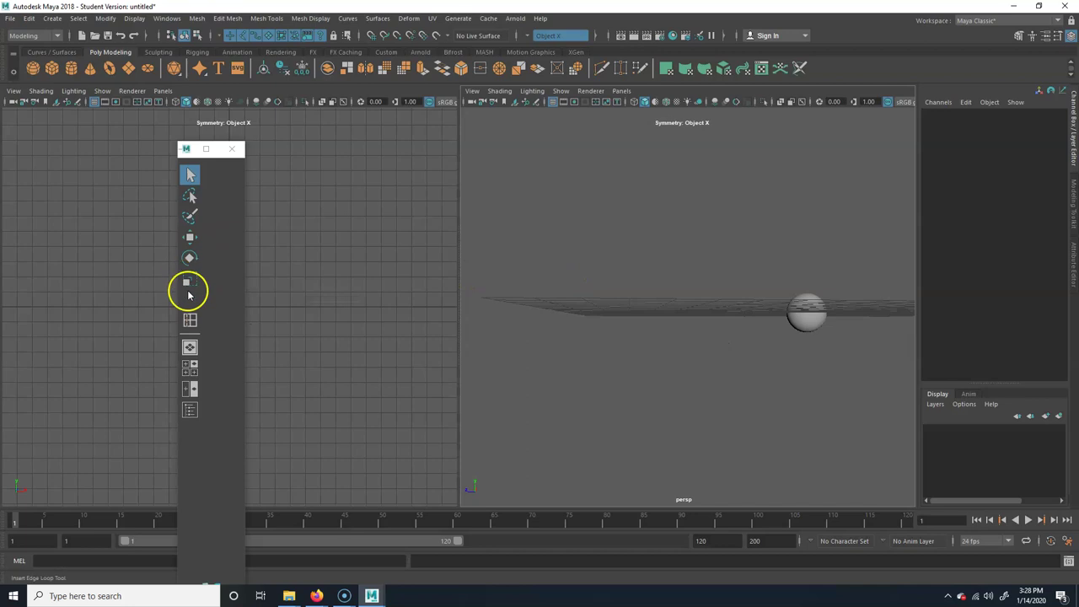
Step: Restore the four-view layout and close the Tool Box
{"action": "left_click", "coordinate": [190, 368]}
{"action": "left_click", "coordinate": [233, 149]}
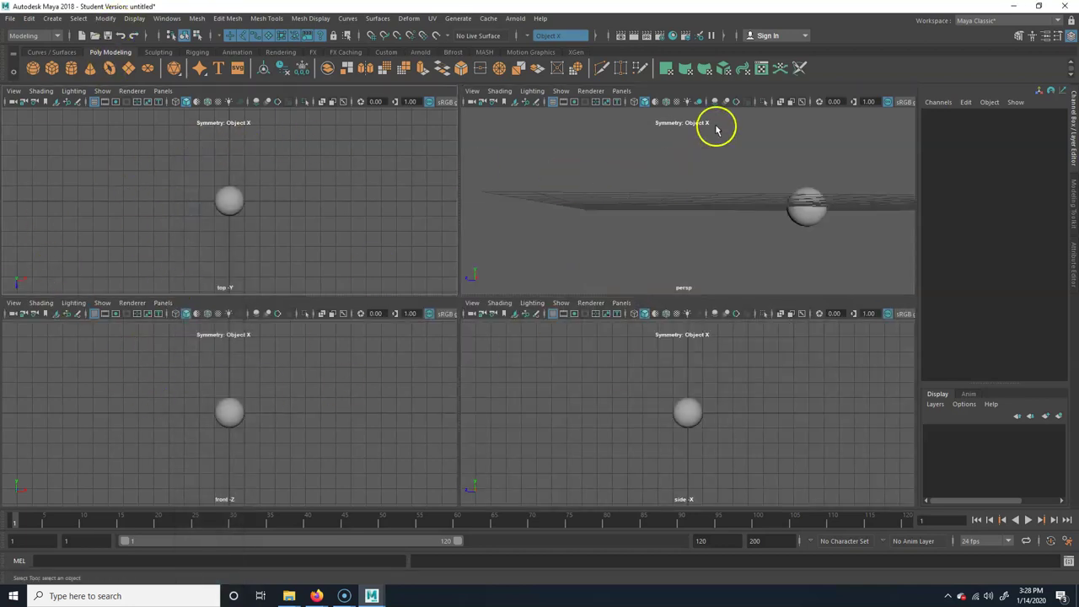
{"action": "left_click", "coordinate": [620, 91]}
{"action": "mouse_move", "coordinate": [679, 172]}
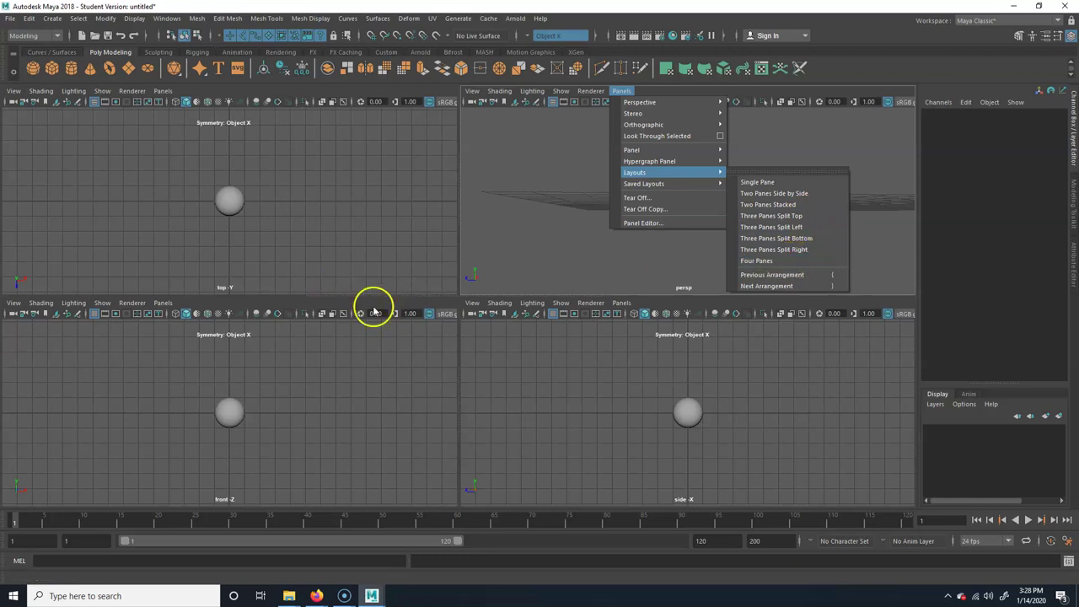
{"action": "mouse_move", "coordinate": [713, 152]}
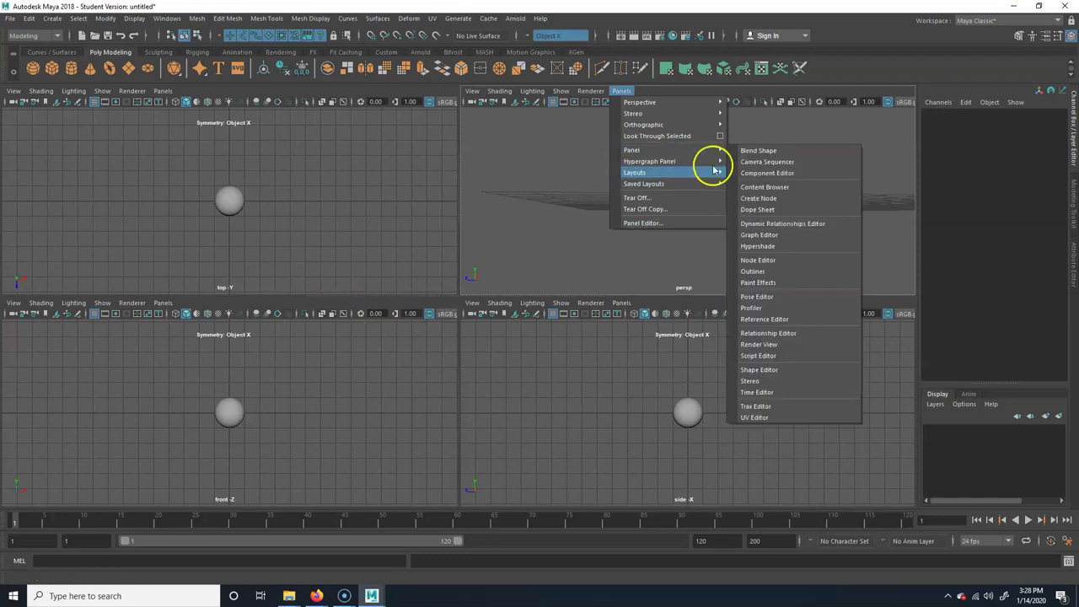
{"action": "left_click", "coordinate": [807, 114]}
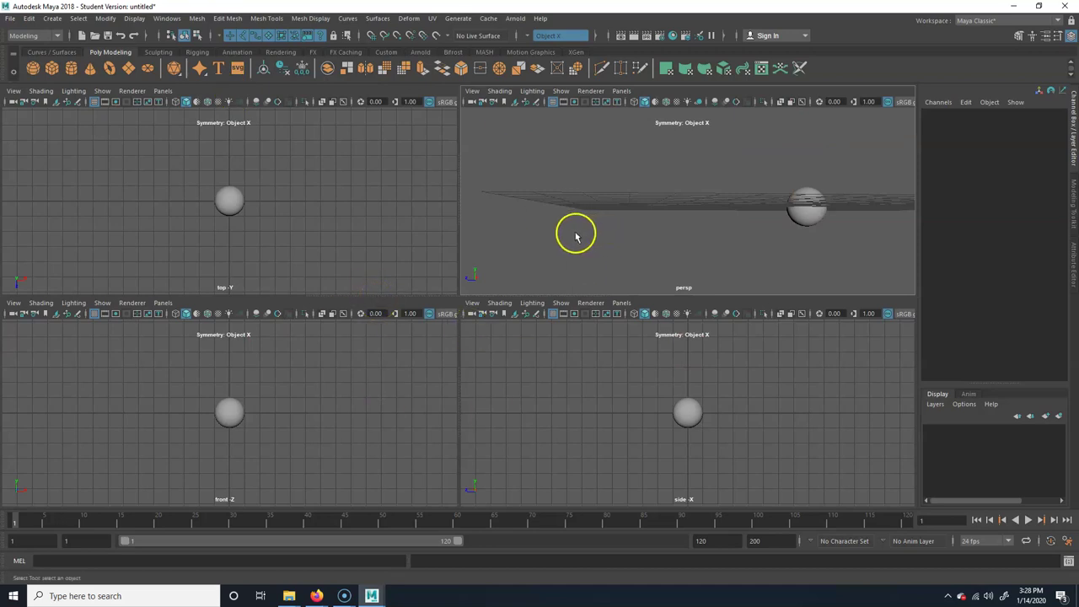
Step: Change the front view pane to the perspective camera and set it back to the orthographic front view
{"action": "left_click", "coordinate": [163, 303]}
{"action": "mouse_move", "coordinate": [206, 319]}
{"action": "left_click", "coordinate": [314, 315]}
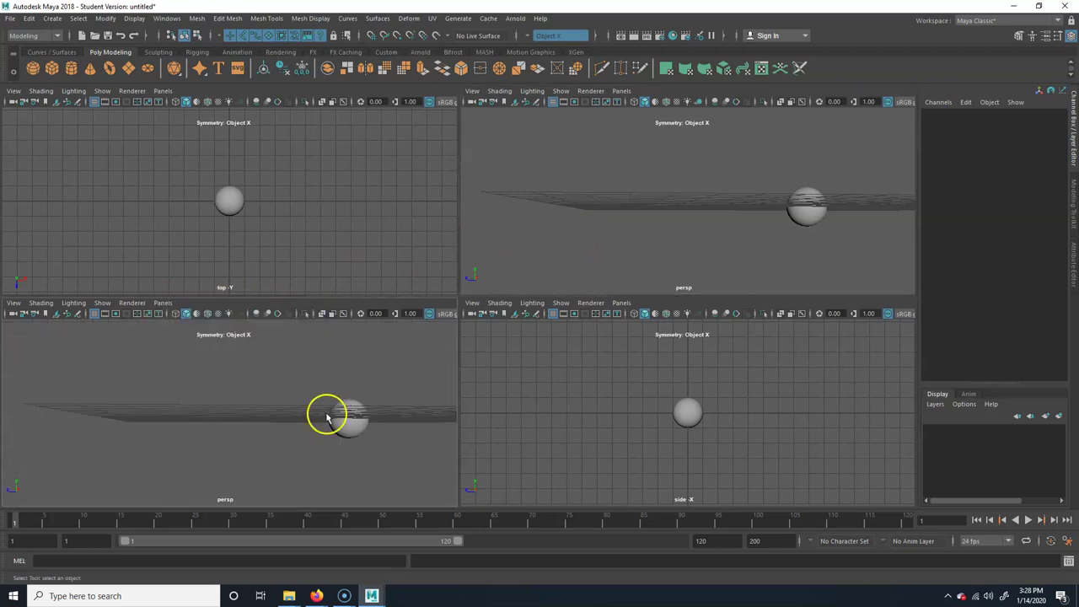
{"action": "left_click", "coordinate": [163, 302]}
{"action": "mouse_move", "coordinate": [179, 327]}
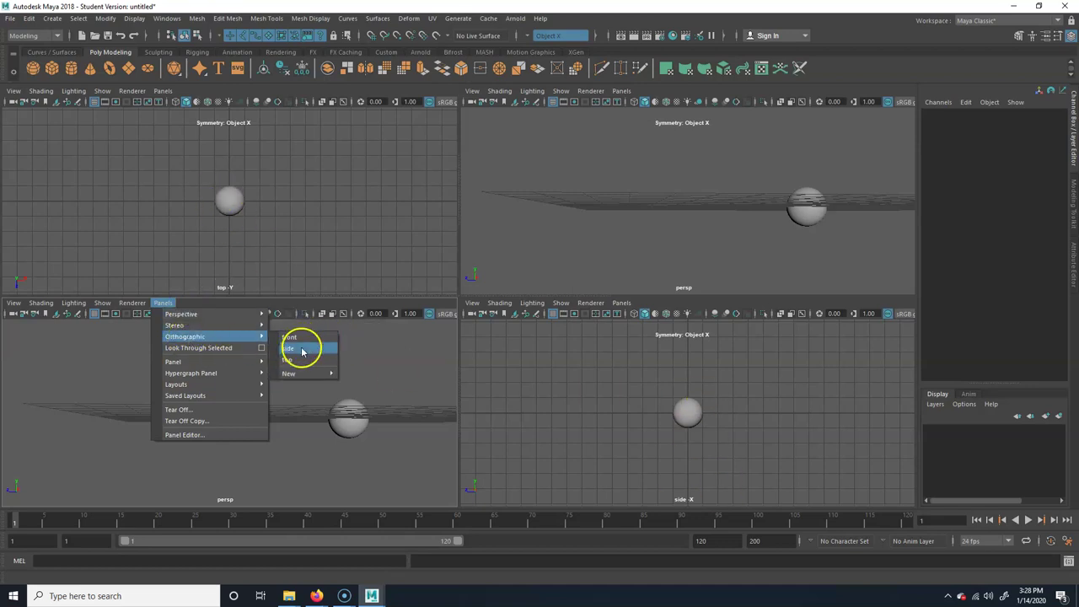
{"action": "left_click", "coordinate": [296, 337]}
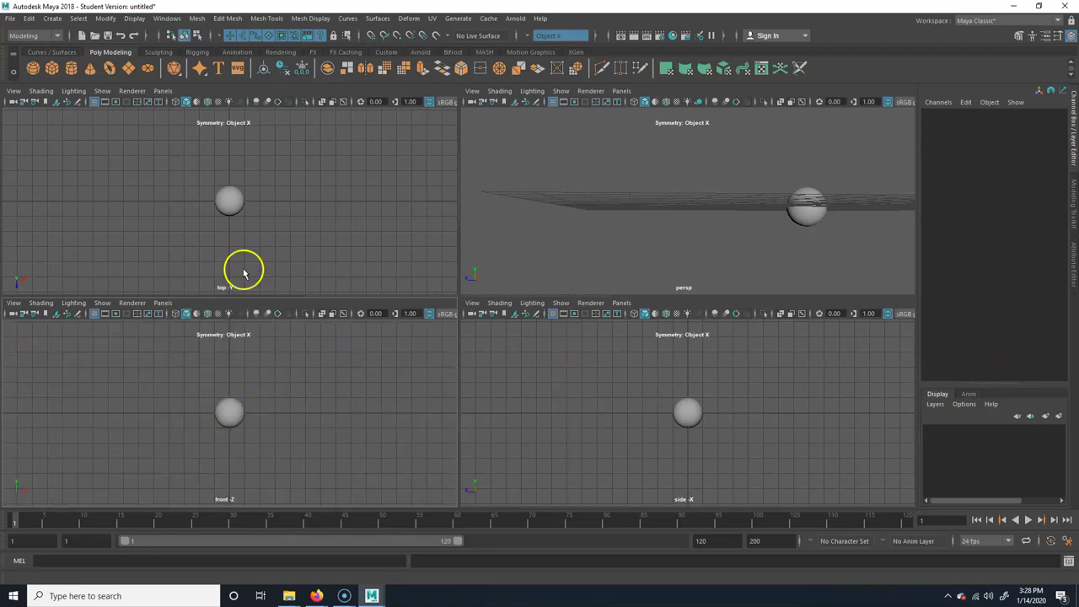
Step: Maximize the perspective view, and orbit and pan around the sphere to examine how the axis indicator follows the camera
{"action": "key", "text": "space"}
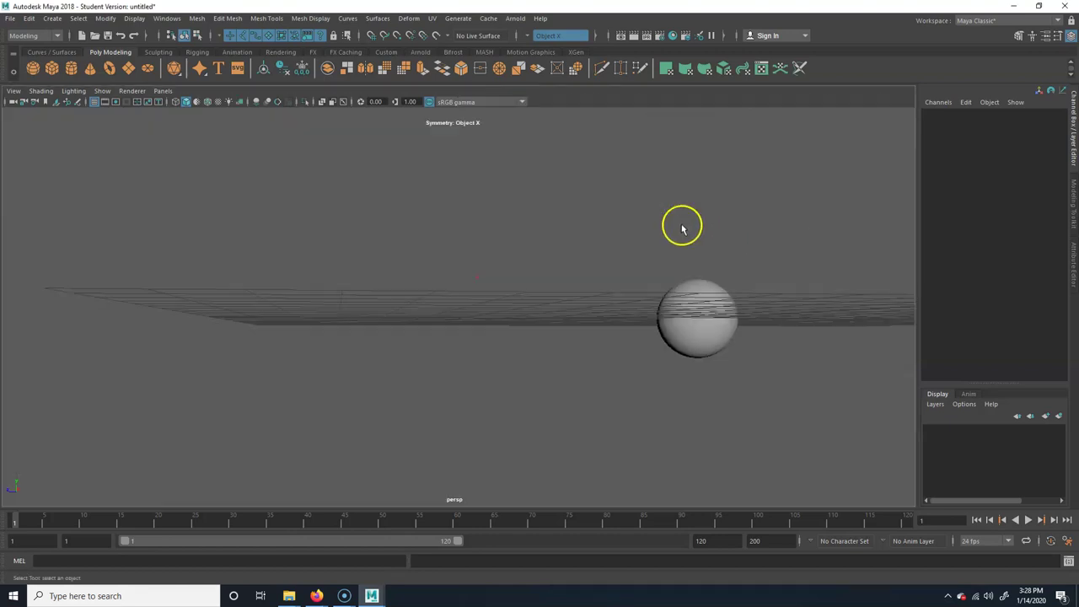
{"action": "left_click_drag", "start_coordinate": [598, 239], "coordinate": [482, 328], "text": "alt"}
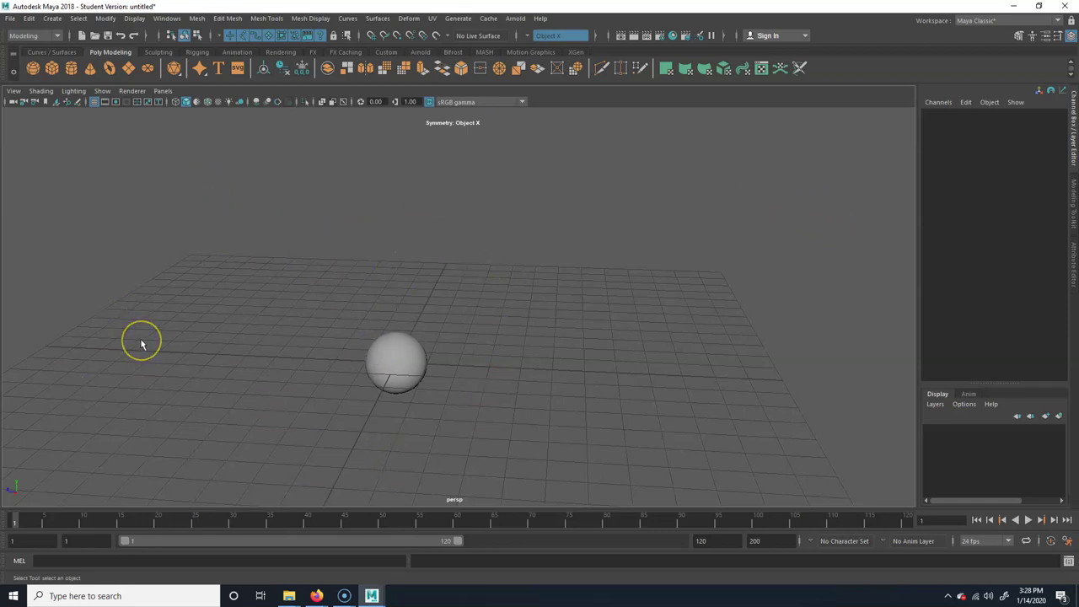
{"action": "left_click_drag", "start_coordinate": [250, 366], "coordinate": [501, 270], "text": "alt"}
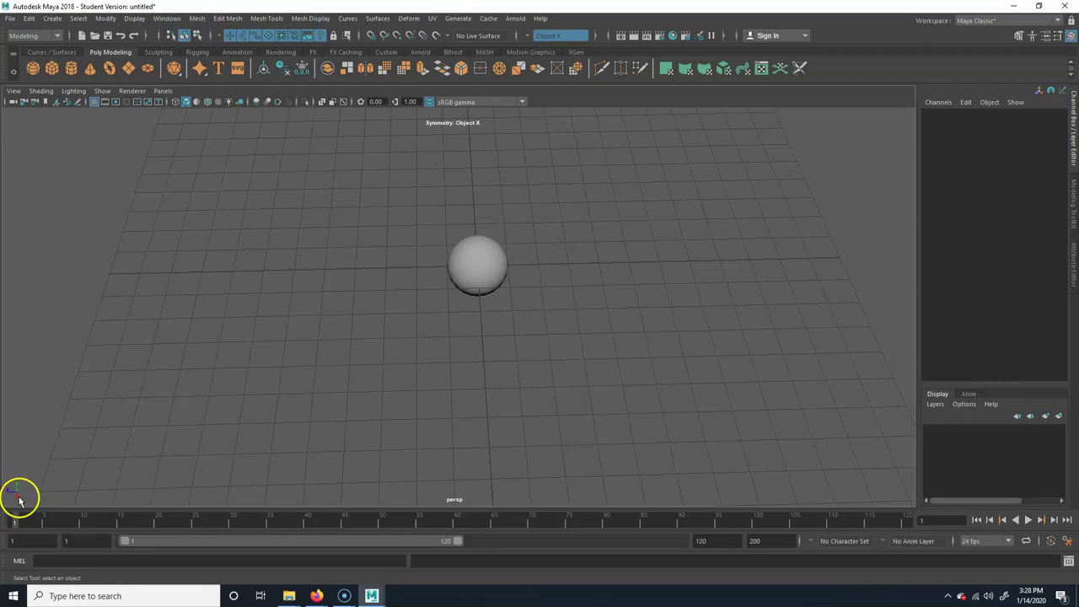
{"action": "left_click_drag", "start_coordinate": [277, 470], "coordinate": [364, 393], "text": "alt"}
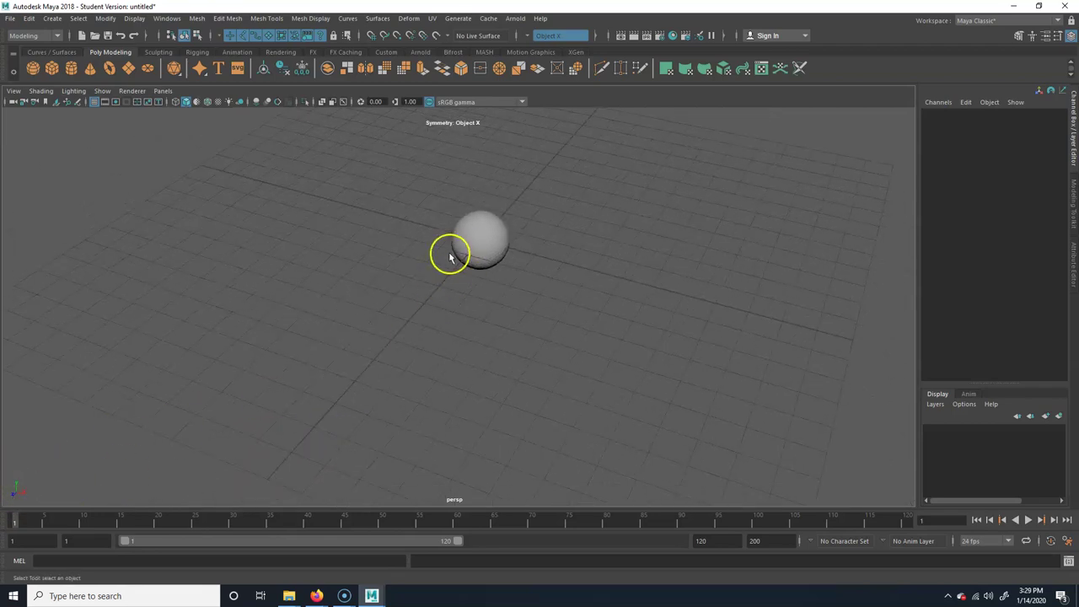
{"action": "left_click_drag", "start_coordinate": [394, 335], "coordinate": [434, 313], "text": "alt"}
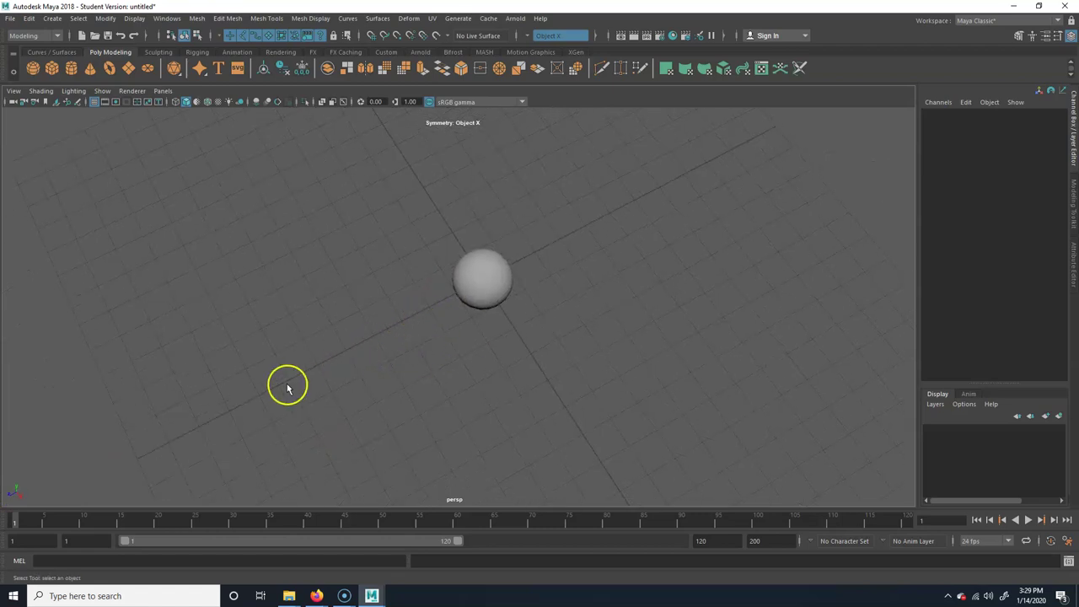
{"action": "middle_click_drag", "start_coordinate": [554, 316], "coordinate": [419, 366], "text": "alt"}
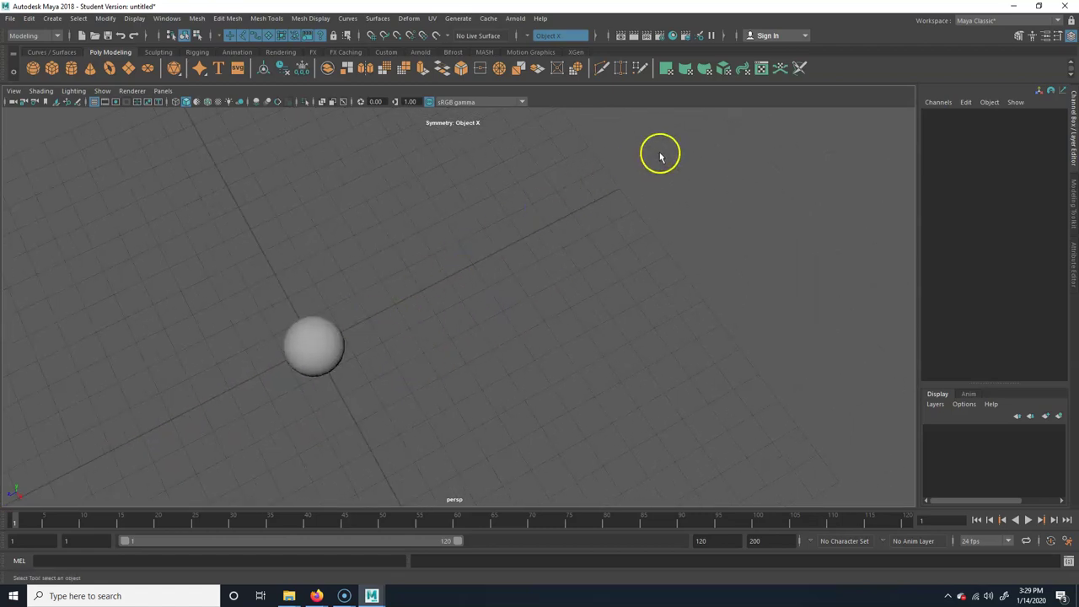
{"action": "middle_click_drag", "start_coordinate": [455, 303], "coordinate": [617, 250], "text": "alt"}
{"action": "left_click_drag", "start_coordinate": [617, 257], "coordinate": [485, 334], "text": "alt"}
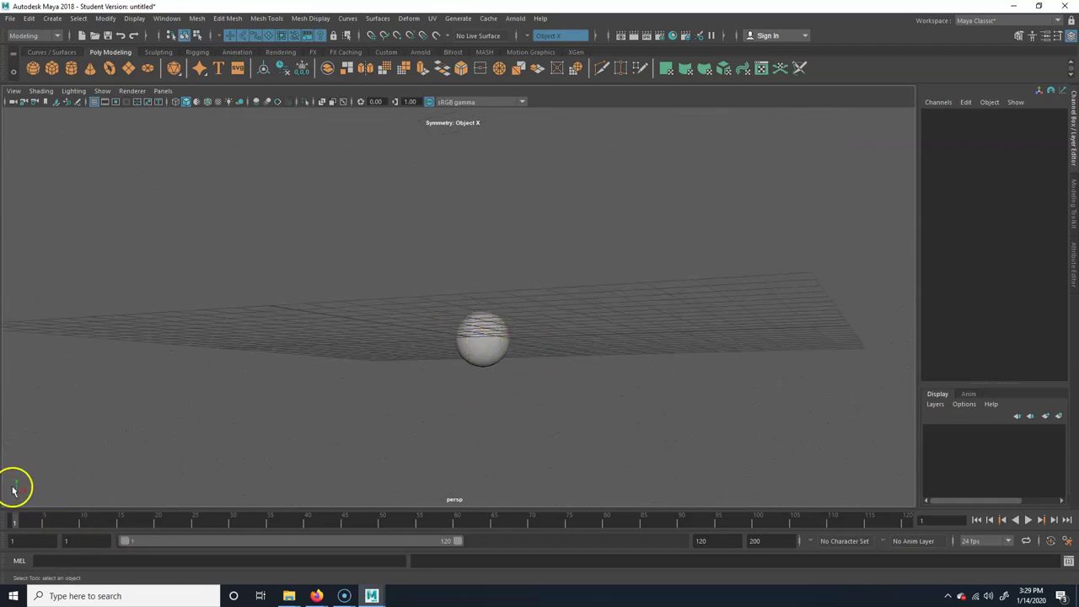
{"action": "left_click_drag", "start_coordinate": [555, 354], "coordinate": [581, 388], "text": "alt"}
Step: Delete the sphere and undo the deletion
{"action": "left_click", "coordinate": [484, 338]}
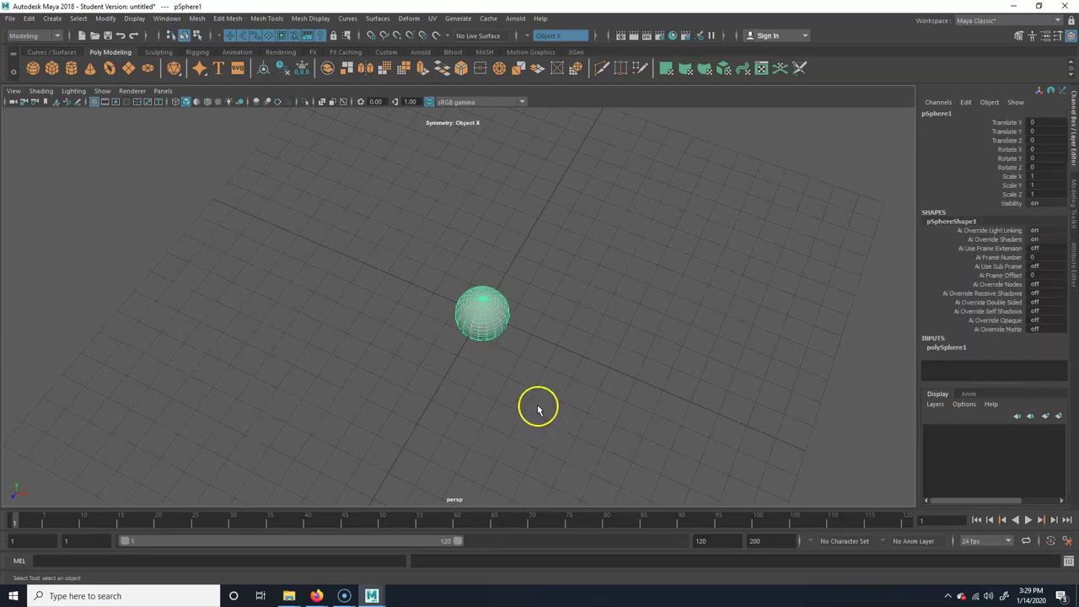
{"action": "key", "text": "Delete"}
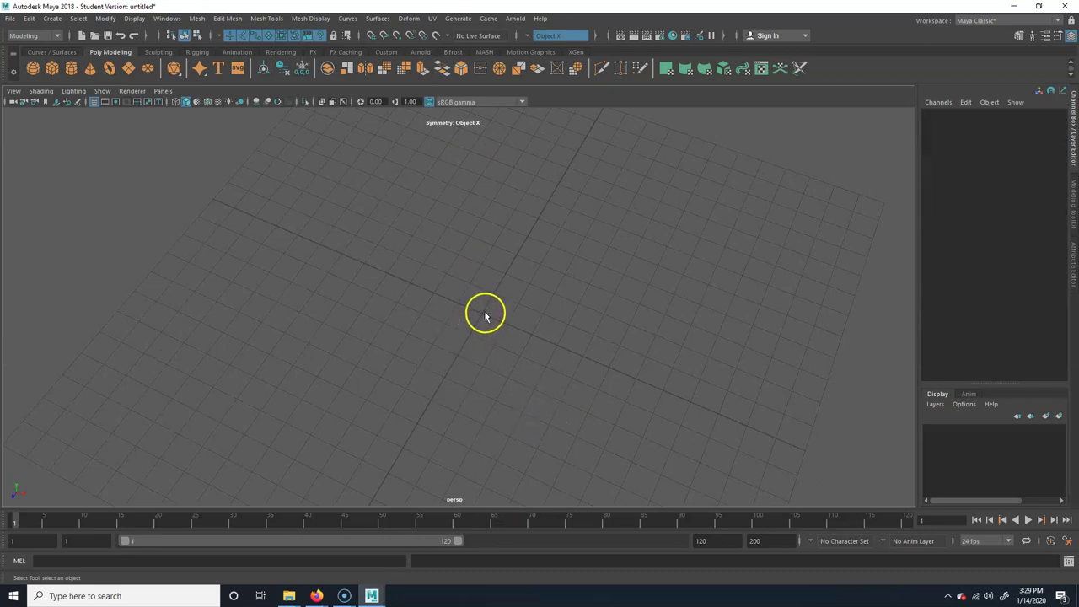
{"action": "key", "text": "ctrl+z"}
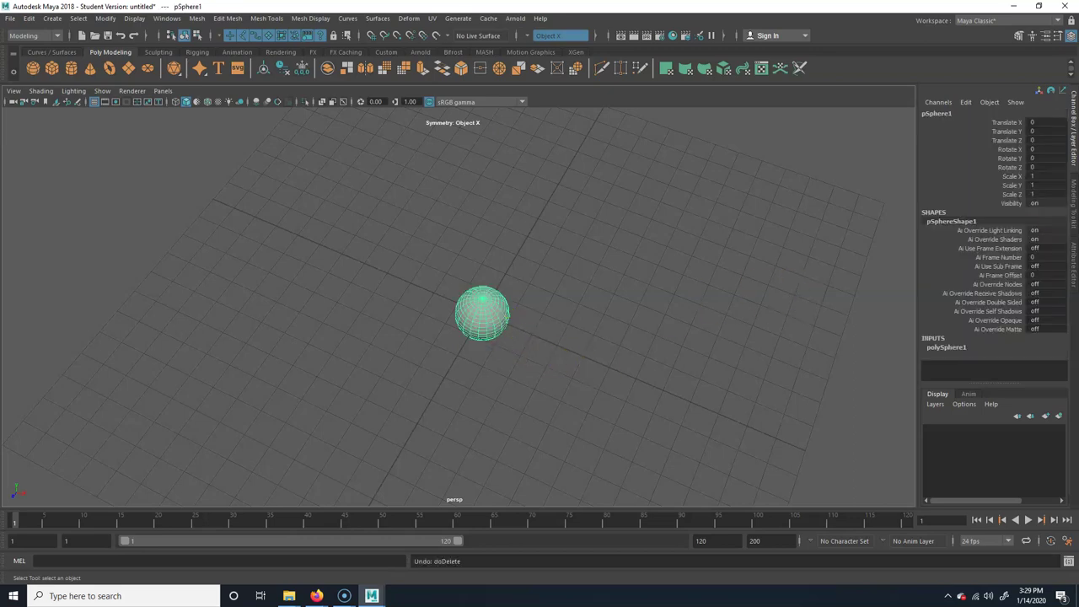
Step: Move the sphere forward and back along the Z axis in the perspective view and undo both moves
{"action": "left_click_drag", "start_coordinate": [440, 435], "coordinate": [386, 399], "text": "alt"}
{"action": "key", "text": "w"}
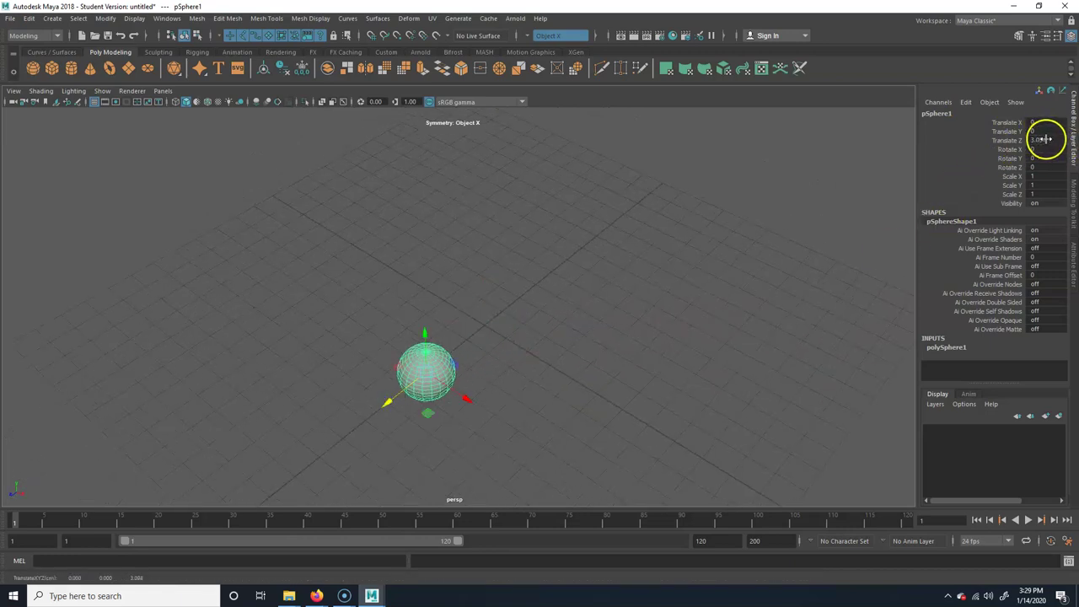
{"action": "left_click_drag", "start_coordinate": [391, 404], "coordinate": [540, 312]}
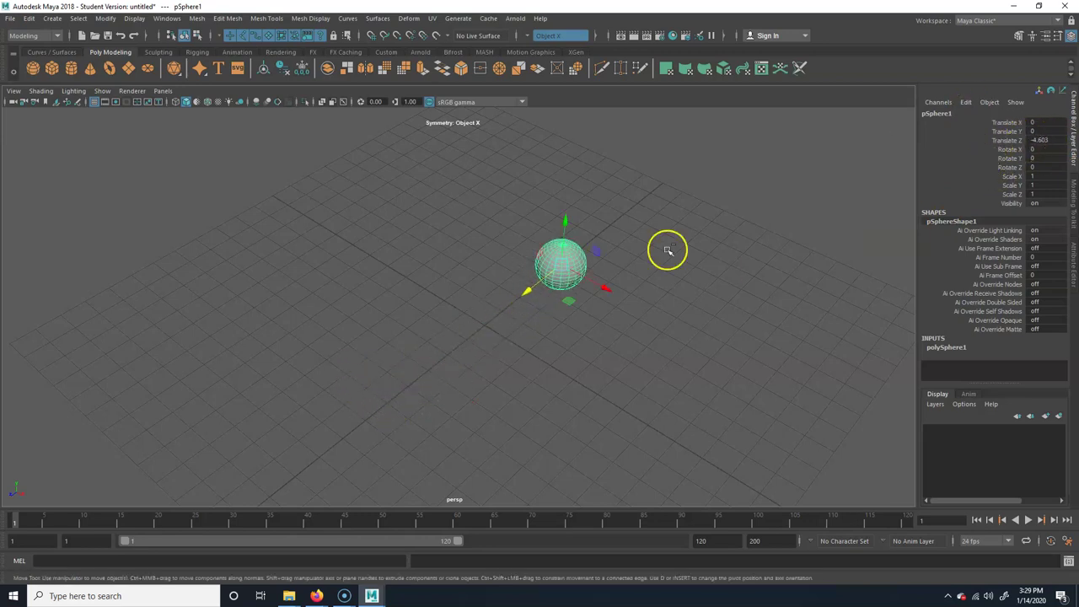
{"action": "key", "text": "ctrl+z"}
{"action": "key", "text": "ctrl+z"}
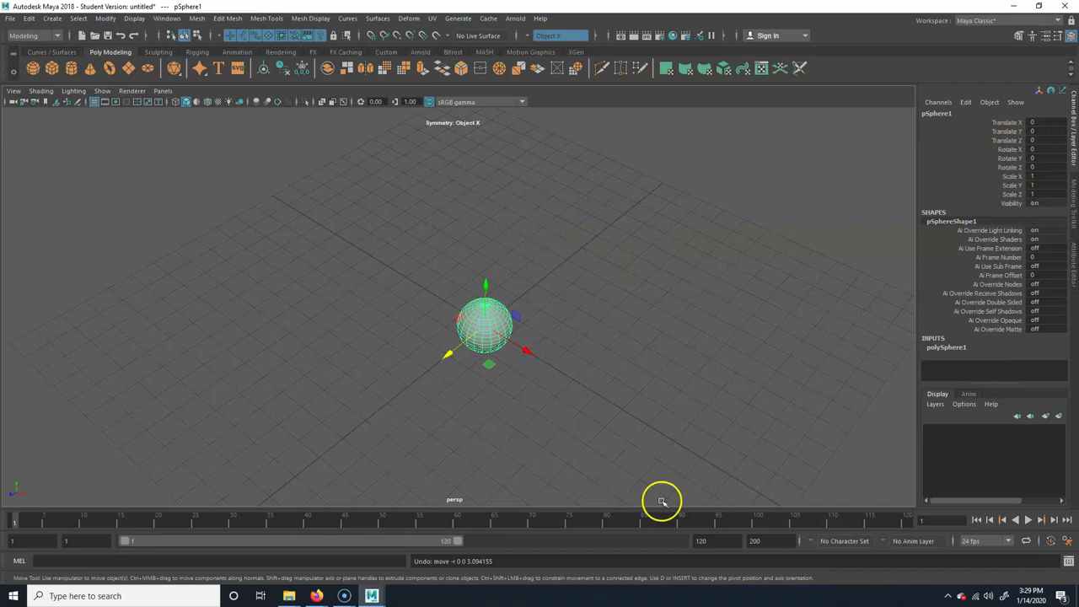
Step: Deselect the sphere, shorten the playback range to end at frame 81, and play the timeline from frame 1
{"action": "left_click_drag", "start_coordinate": [472, 441], "coordinate": [510, 415], "text": "alt"}
{"action": "left_click", "coordinate": [519, 422]}
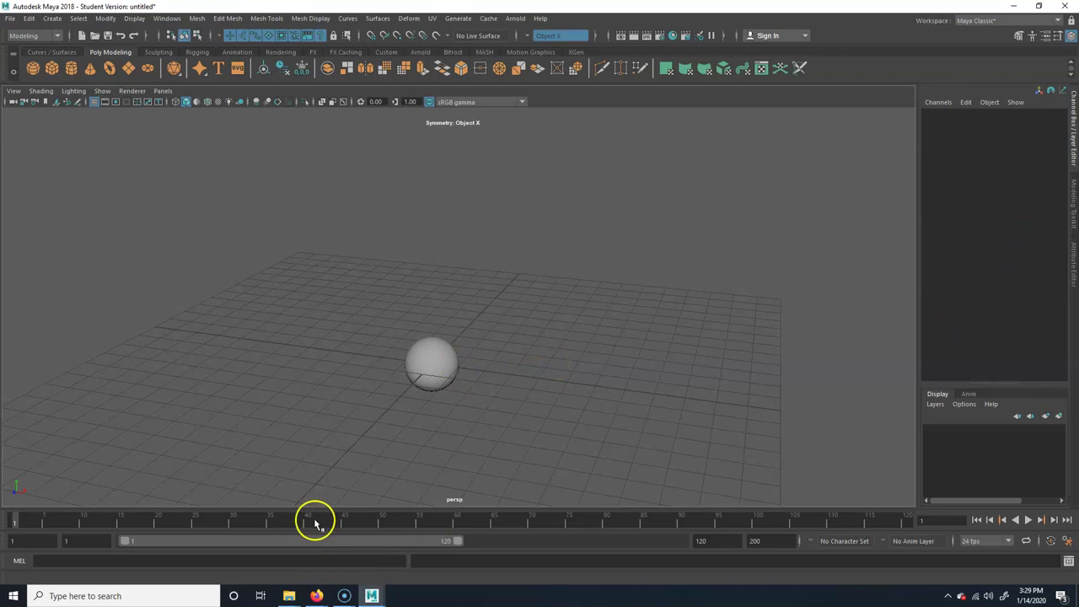
{"action": "left_click_drag", "start_coordinate": [31, 522], "coordinate": [169, 521]}
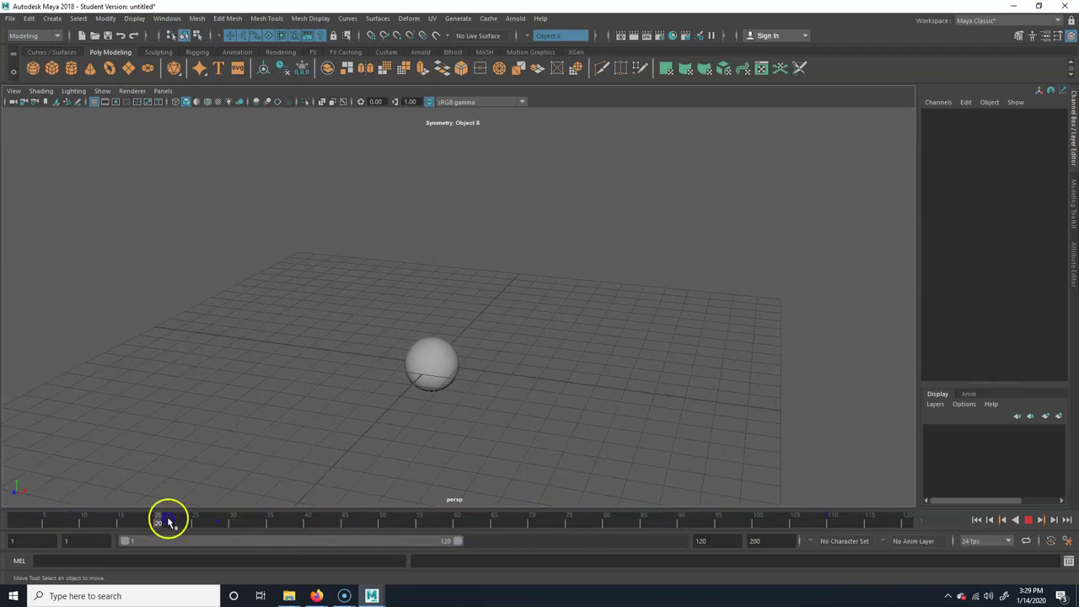
{"action": "left_click", "coordinate": [466, 553]}
{"action": "left_click_drag", "start_coordinate": [458, 542], "coordinate": [346, 546]}
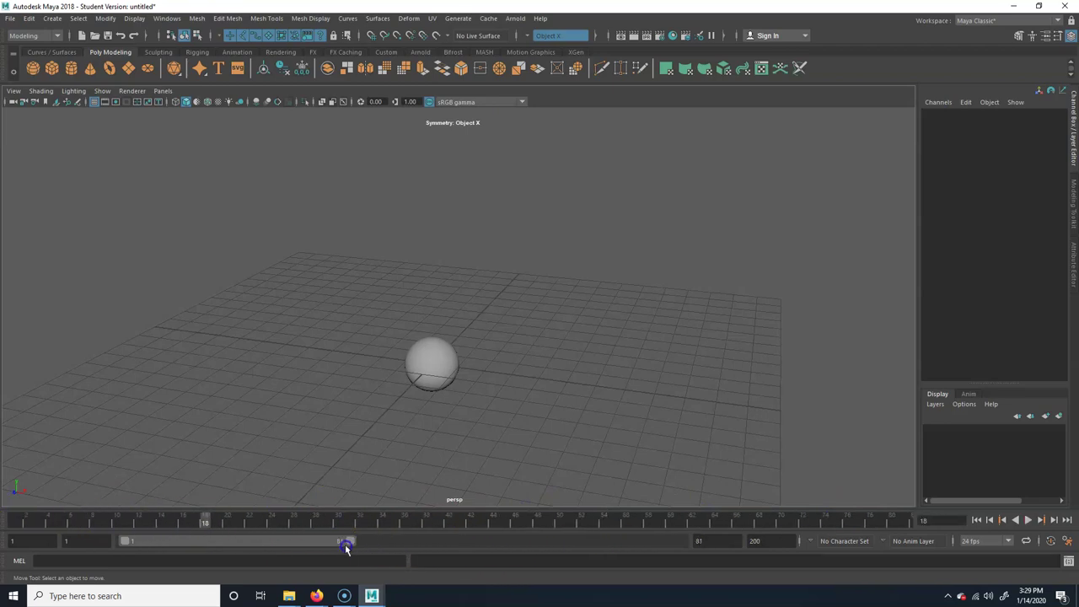
{"action": "left_click_drag", "start_coordinate": [225, 525], "coordinate": [15, 521]}
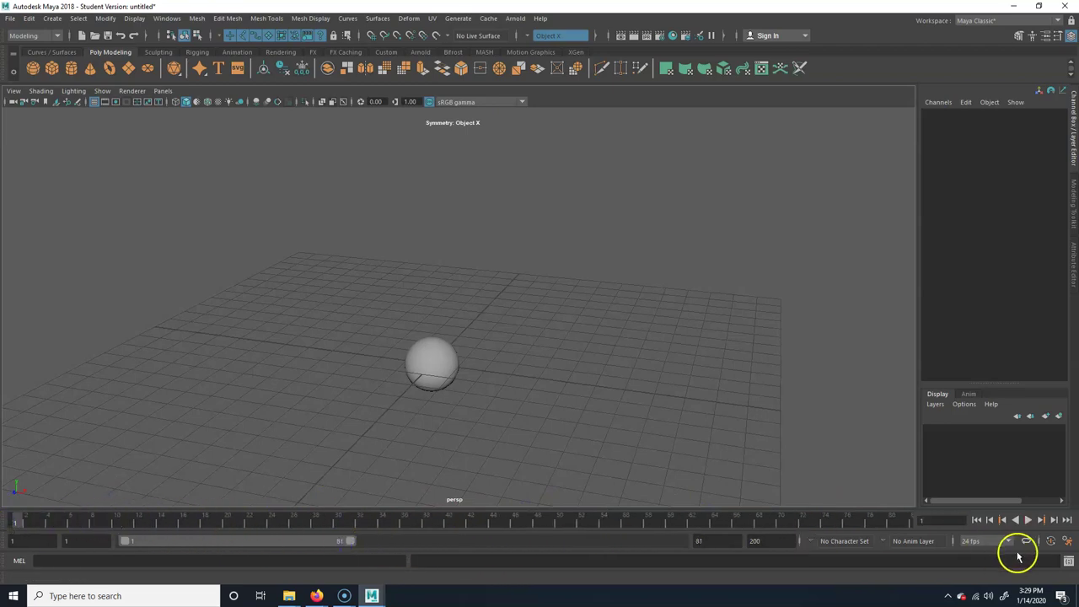
{"action": "left_click", "coordinate": [1028, 519]}
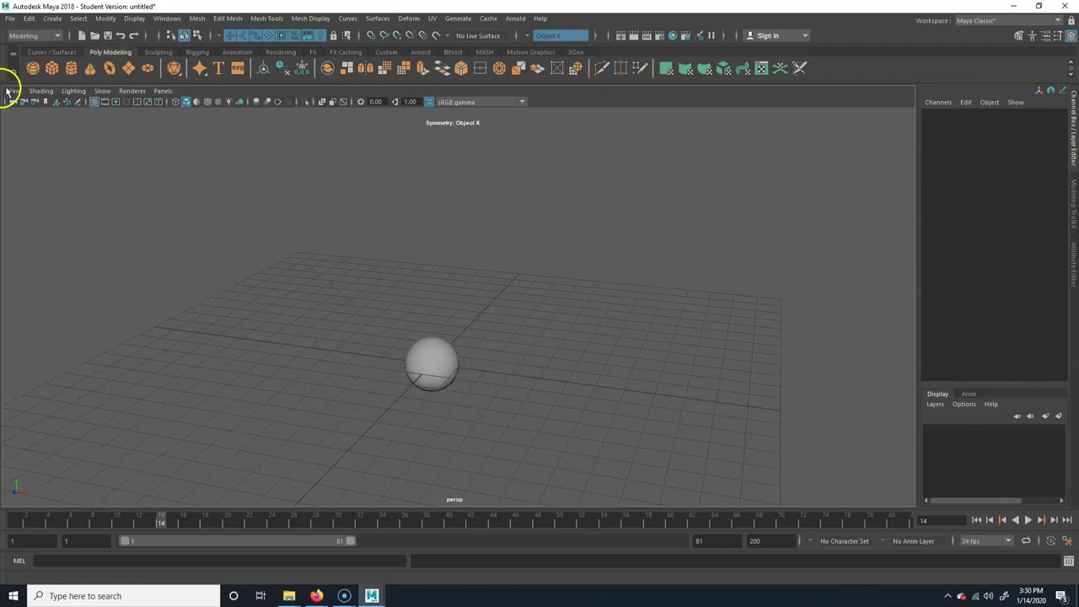
Step: Select the sphere and cycle through the Select, Move, Rotate and Scale tools, finishing with the Scale tool
{"action": "left_click", "coordinate": [455, 367]}
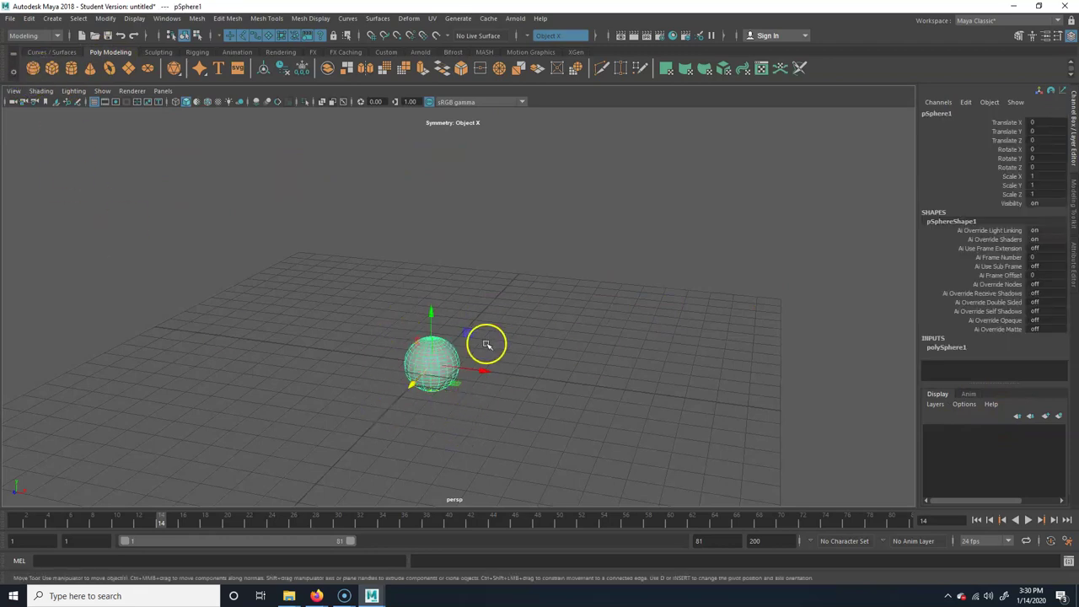
{"action": "key", "text": "e"}
{"action": "key", "text": "r"}
{"action": "key", "text": "q"}
{"action": "key", "text": "w"}
{"action": "key", "text": "e"}
{"action": "key", "text": "r"}
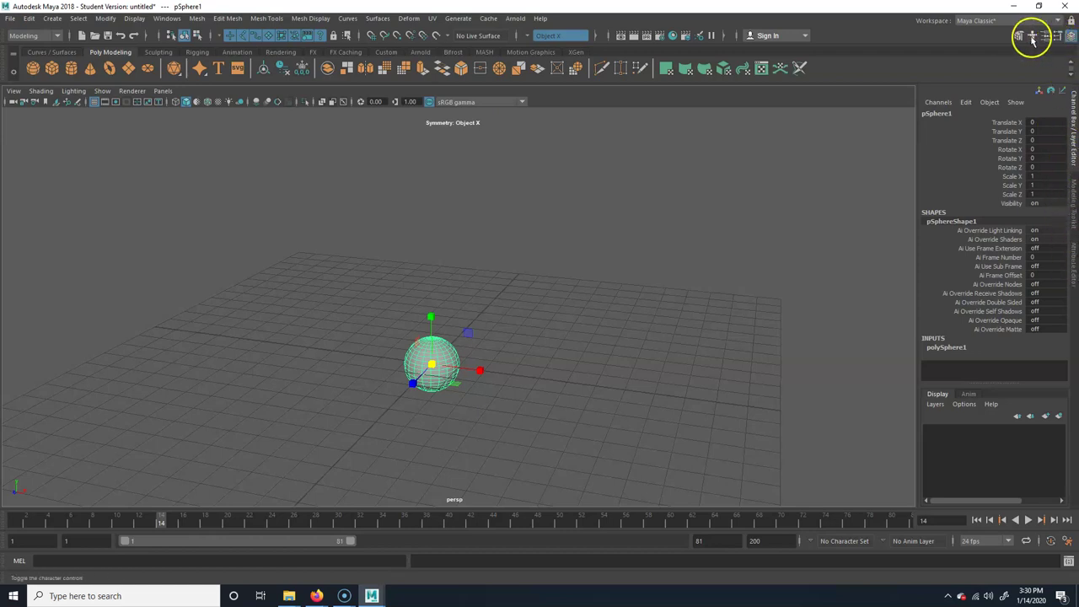
Step: Show the Attribute Editor, open the Tool Settings window and dock it beside the Attribute Editor
{"action": "left_click", "coordinate": [1070, 38]}
{"action": "left_click", "coordinate": [1071, 39]}
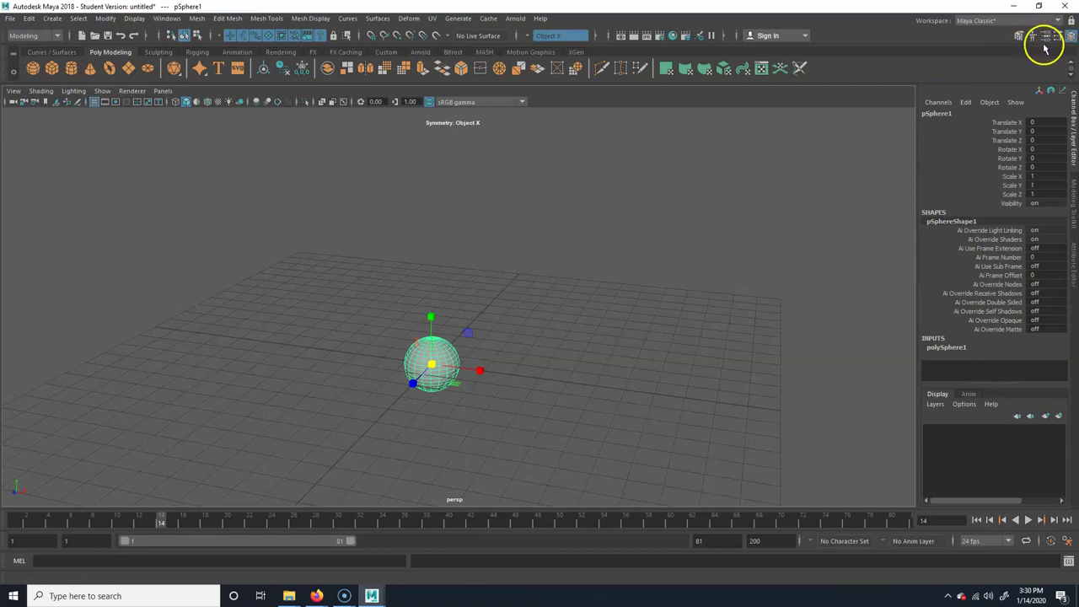
{"action": "left_click", "coordinate": [1047, 37]}
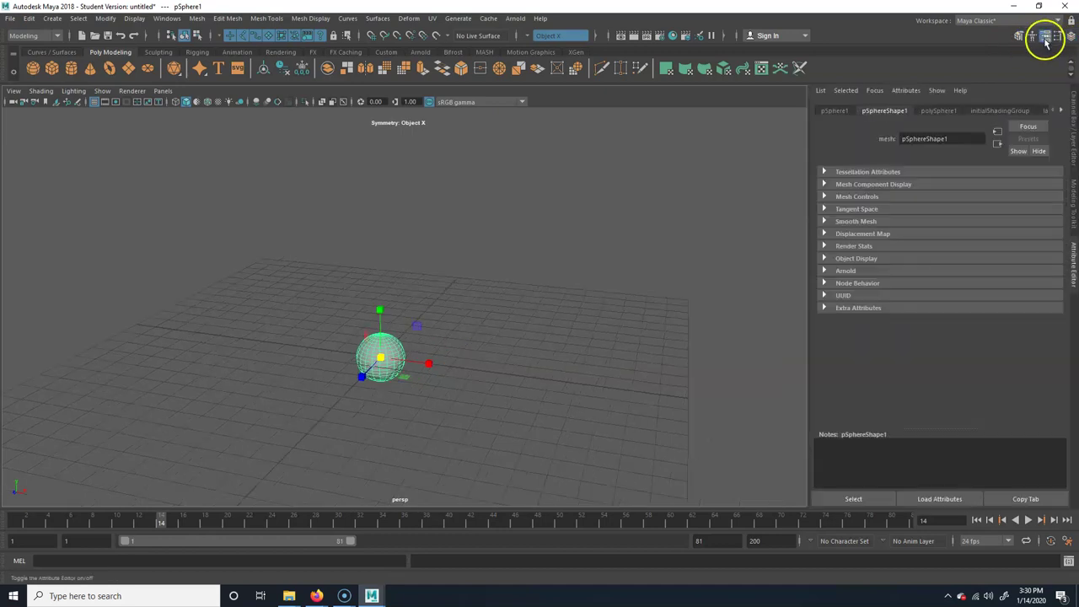
{"action": "left_click", "coordinate": [1059, 37]}
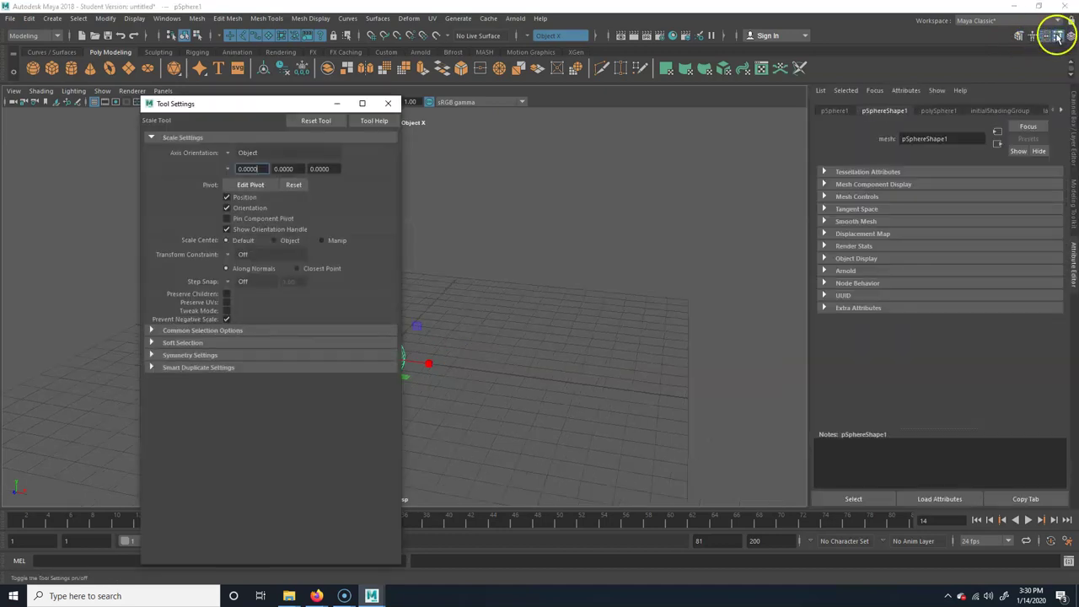
{"action": "left_click_drag", "start_coordinate": [241, 106], "coordinate": [1074, 113]}
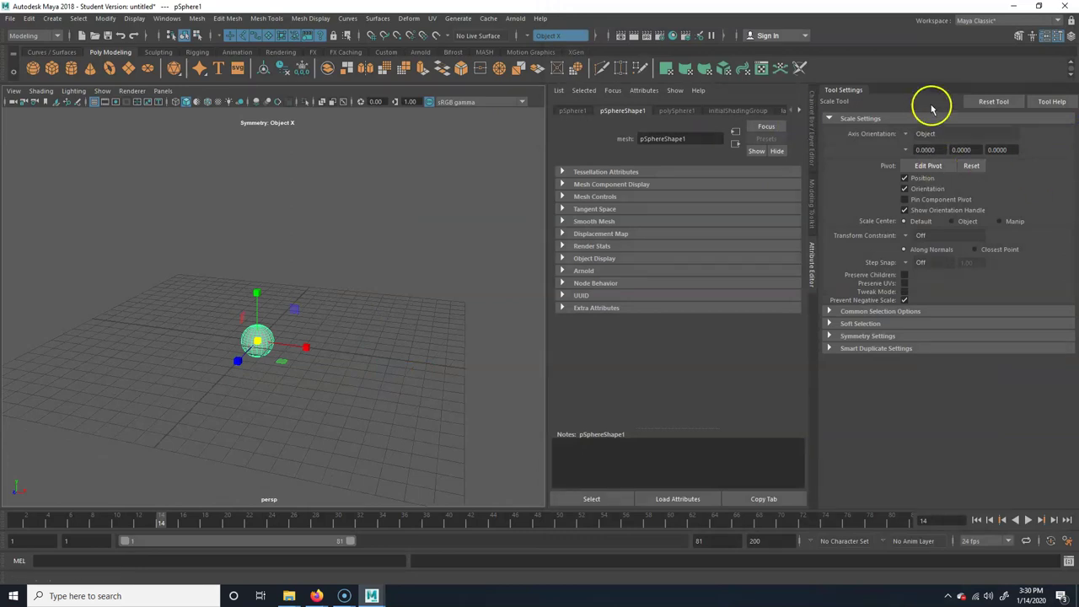
Step: Dock the Tool Settings as a tab alongside the Attribute Editor and bring the Channel Box back to the front
{"action": "left_click_drag", "start_coordinate": [866, 93], "coordinate": [1073, 103]}
{"action": "left_click", "coordinate": [1047, 37]}
{"action": "left_click", "coordinate": [1059, 36]}
{"action": "left_click", "coordinate": [1071, 37]}
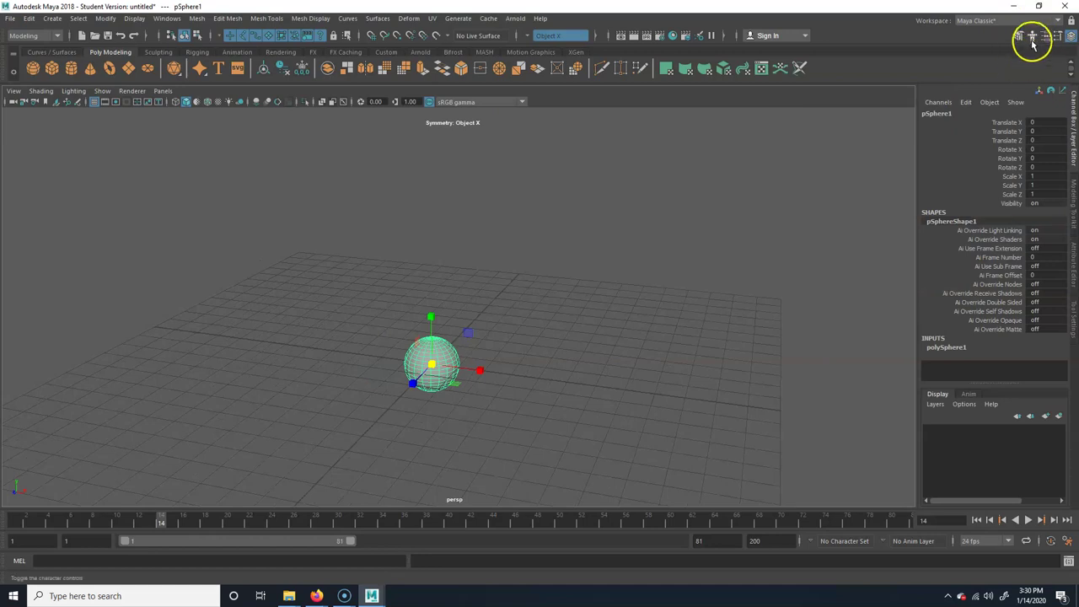
Step: Open and close the character controls, and view the Tool Settings and Attribute Editor before returning to the Channel Box
{"action": "left_click", "coordinate": [1032, 35]}
{"action": "left_click", "coordinate": [288, 102]}
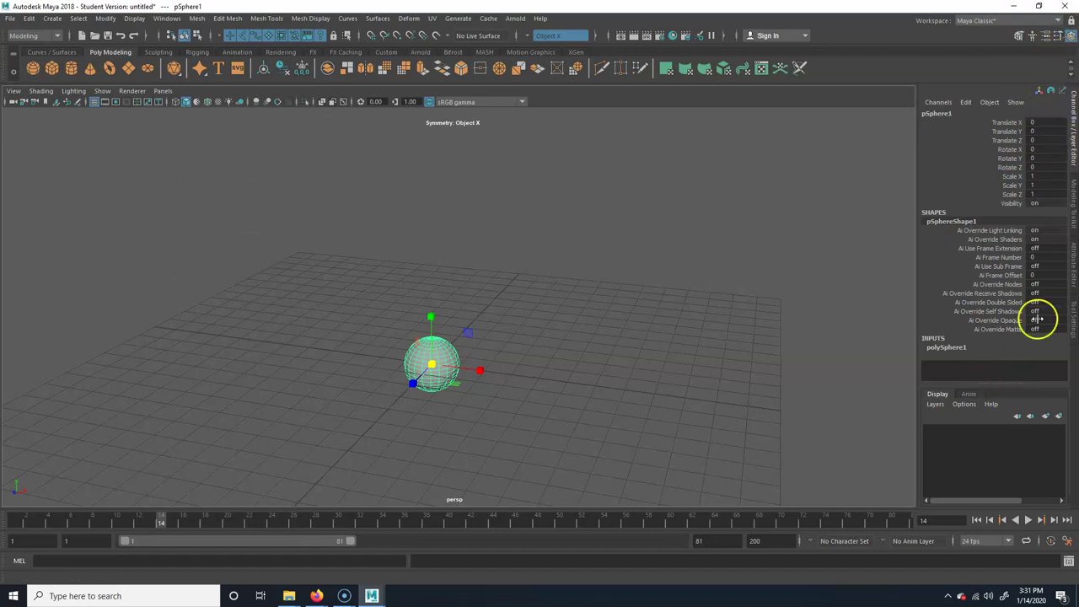
{"action": "left_click", "coordinate": [1058, 37]}
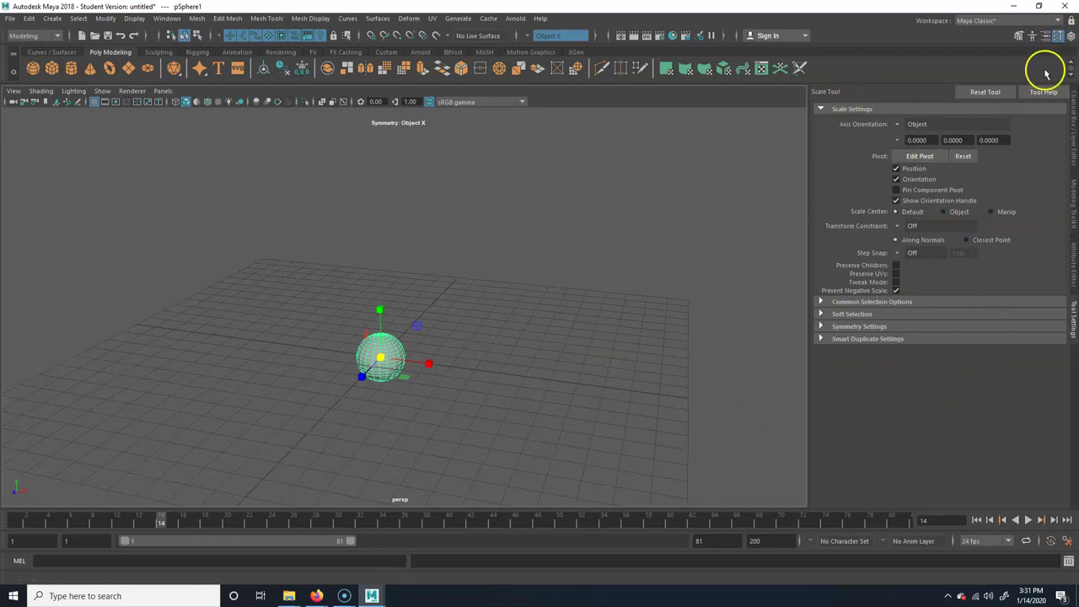
{"action": "left_click", "coordinate": [1046, 36]}
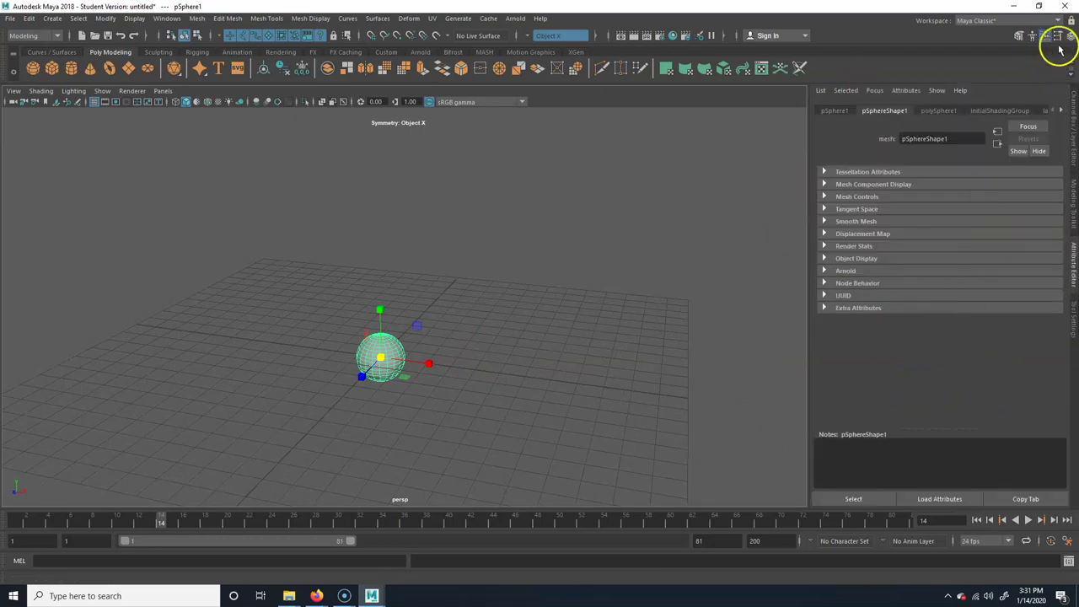
{"action": "left_click", "coordinate": [1070, 37]}
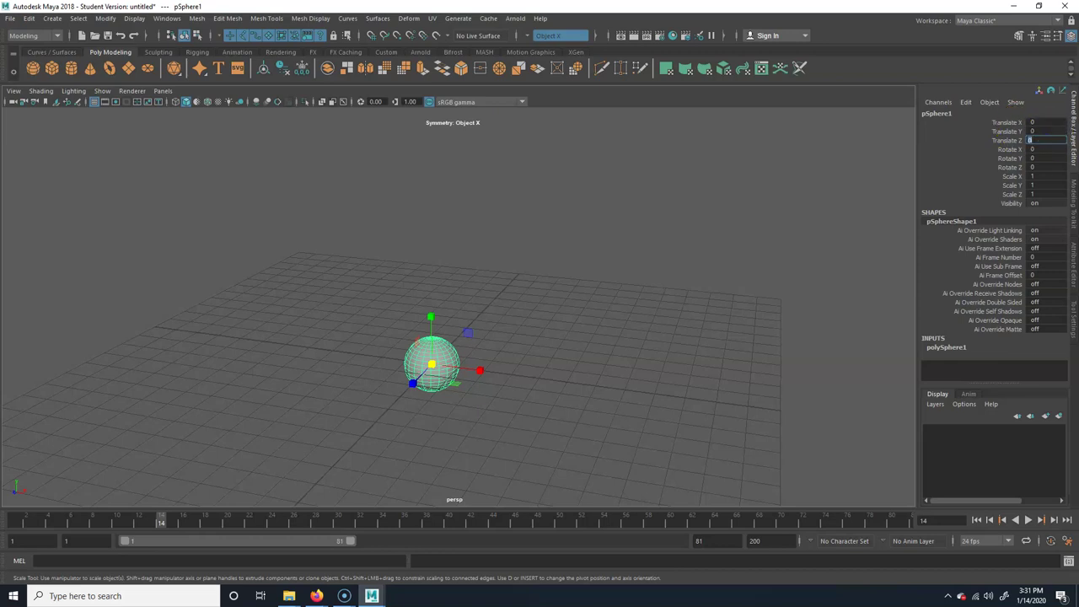
Step: Set the sphere's Translate Z to 5, Translate Y to 5 and Translate X to -10
{"action": "type", "text": "5"}
{"action": "key", "text": "Return"}
{"action": "left_click_drag", "start_coordinate": [377, 323], "coordinate": [463, 391], "text": "alt"}
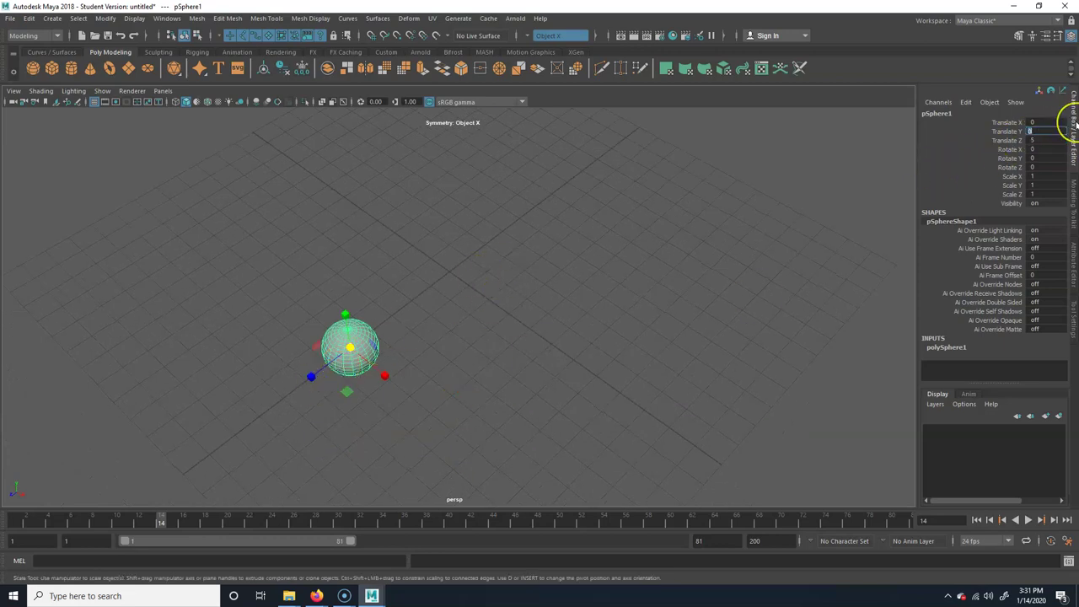
{"action": "key", "text": "Return"}
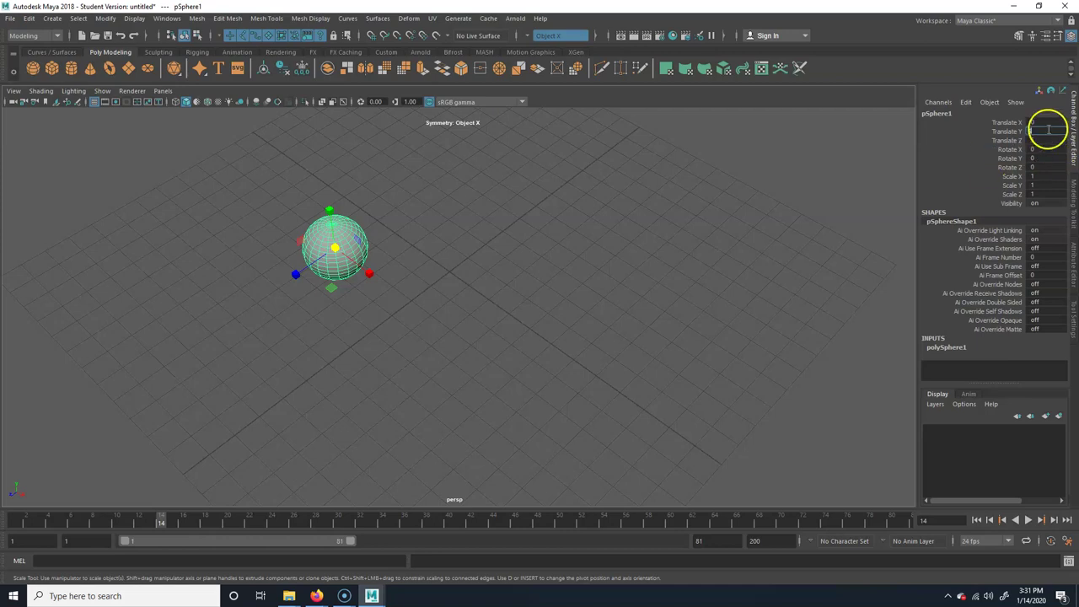
{"action": "left_click", "coordinate": [1053, 122]}
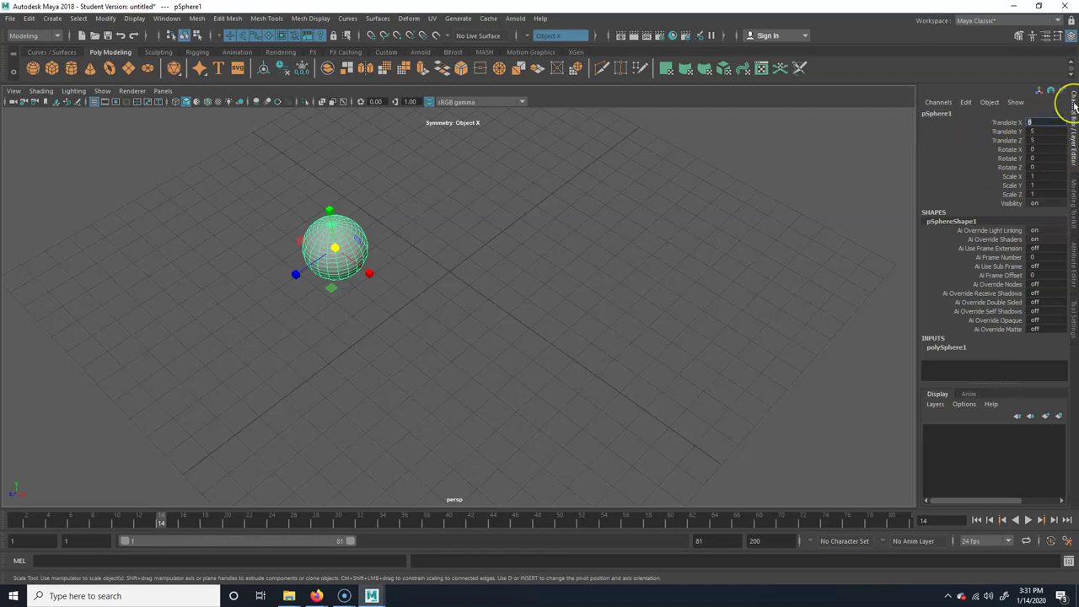
{"action": "type", "text": "-10"}
{"action": "key", "text": "Return"}
{"action": "middle_click_drag", "start_coordinate": [397, 176], "coordinate": [411, 305], "text": "alt"}
Step: Move the sphere freely in the XZ plane, undo it, and reset its Translate X, Y, Z and Rotate X, Y values to 0
{"action": "left_click_drag", "start_coordinate": [160, 271], "coordinate": [403, 443]}
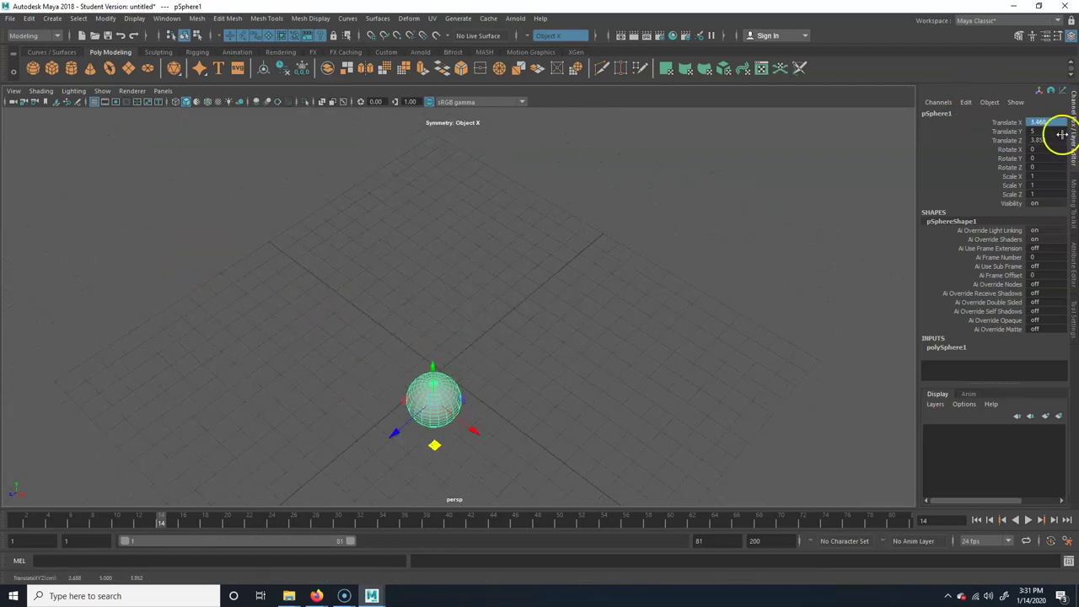
{"action": "key", "text": "ctrl+z"}
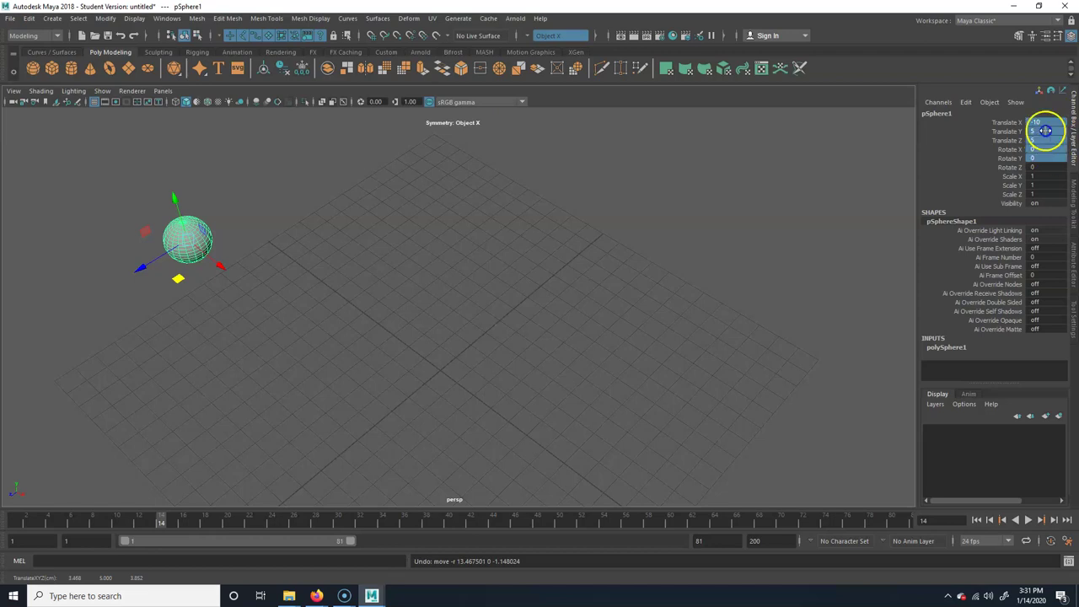
{"action": "type", "text": "0"}
{"action": "key", "text": "Return"}
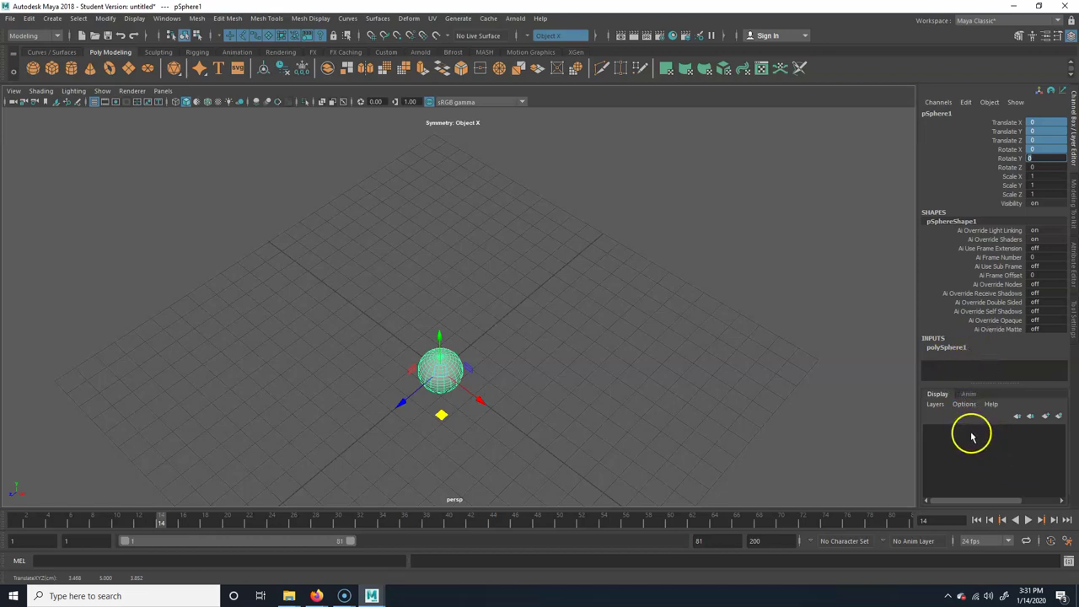
Step: Create a display layer from the selected sphere, and duplicate the sphere with the copy moved about 4.78 units along X
{"action": "mouse_move", "coordinate": [547, 364]}
{"action": "left_mouse_down", "text": "alt"}
{"action": "mouse_move", "coordinate": [570, 303]}
{"action": "mouse_move", "coordinate": [362, 368]}
{"action": "mouse_move", "coordinate": [552, 355]}
{"action": "left_mouse_up", "text": "alt"}
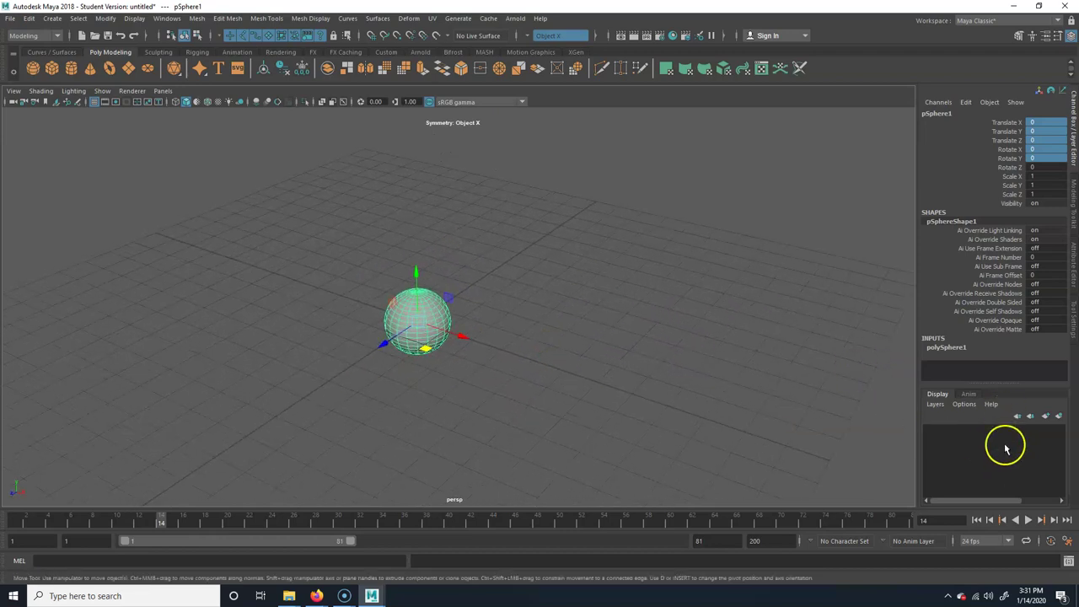
{"action": "left_click", "coordinate": [1059, 416]}
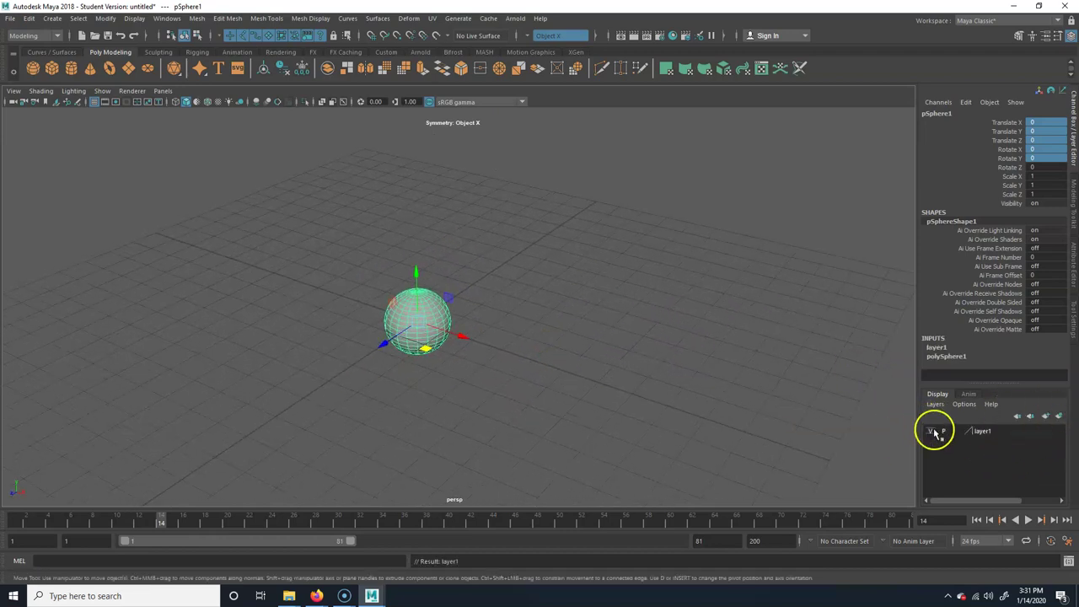
{"action": "key", "text": "ctrl+d"}
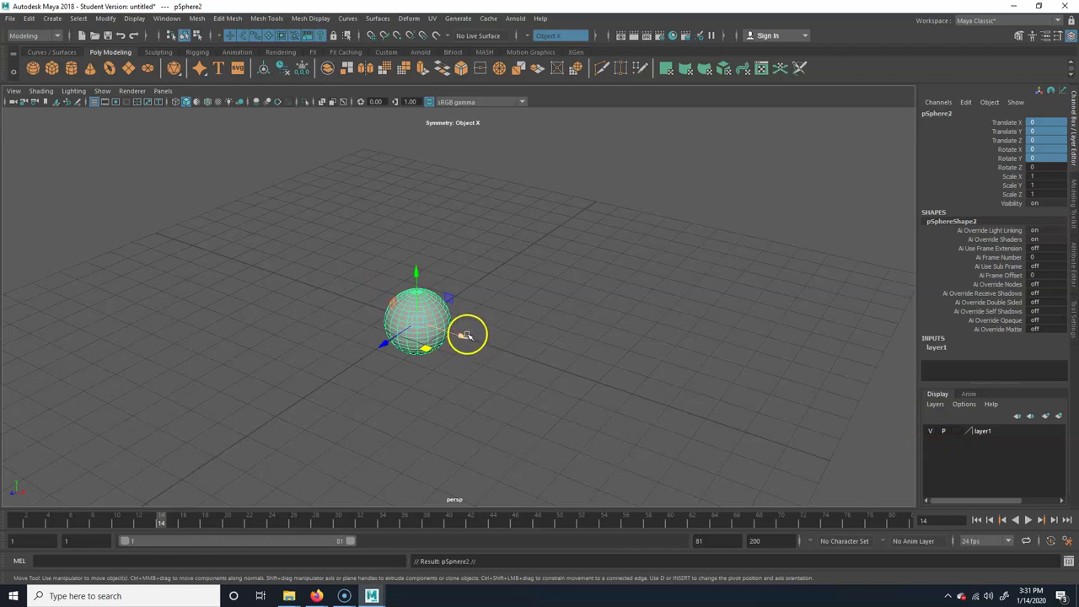
{"action": "left_click_drag", "start_coordinate": [466, 336], "coordinate": [612, 392]}
Step: Create a second display layer for the duplicated sphere and toggle the visibility of each layer off and on
{"action": "left_click", "coordinate": [1004, 432]}
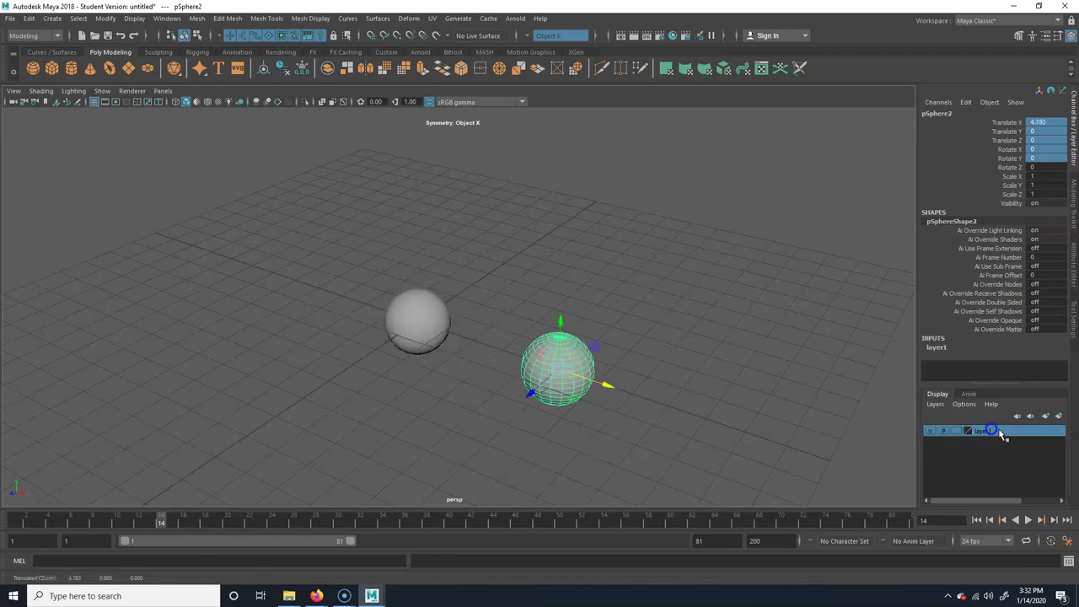
{"action": "left_click", "coordinate": [1059, 416]}
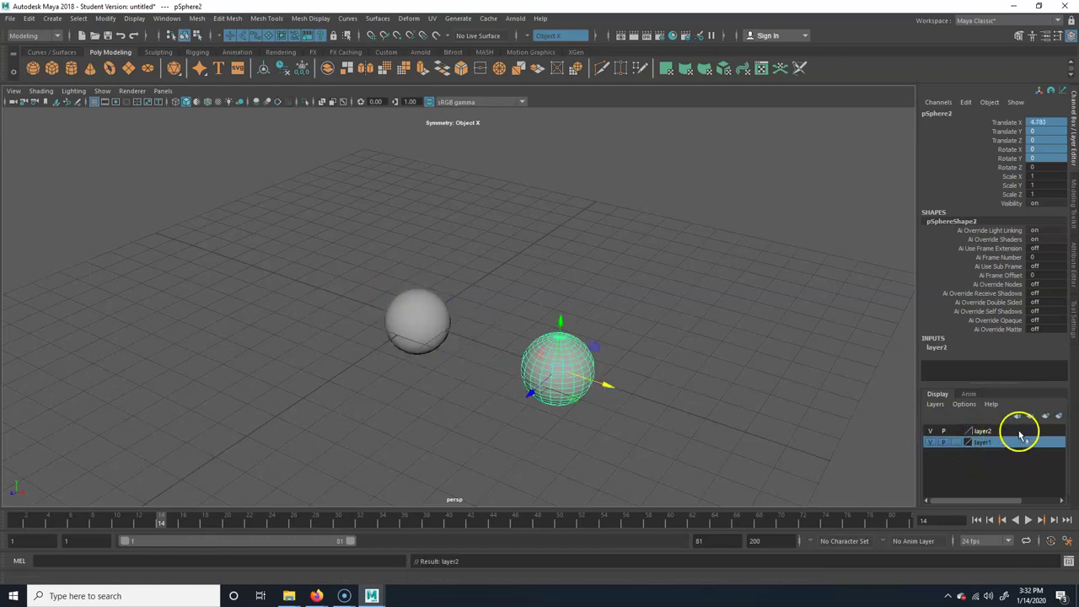
{"action": "left_click", "coordinate": [931, 431]}
{"action": "middle_click_drag", "start_coordinate": [581, 364], "coordinate": [532, 336], "text": "alt"}
{"action": "left_click", "coordinate": [931, 432]}
{"action": "left_click", "coordinate": [931, 432]}
{"action": "left_click", "coordinate": [931, 431]}
{"action": "left_click", "coordinate": [931, 443]}
{"action": "left_click", "coordinate": [931, 443]}
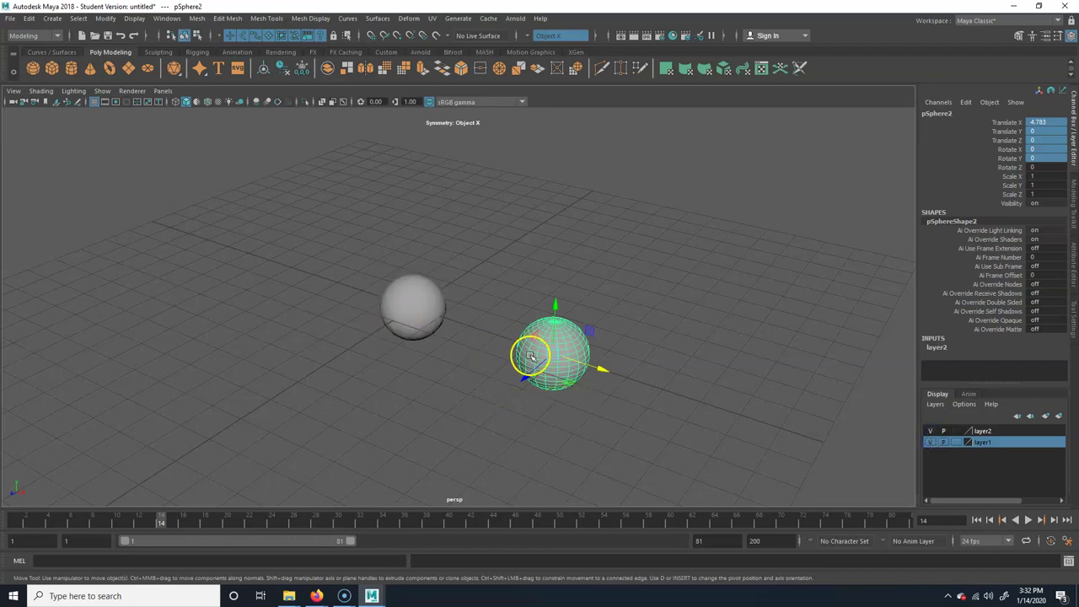
Step: Delete the duplicated sphere and remove both display layers, layer2 and layer1
{"action": "key", "text": "Delete"}
{"action": "left_click", "coordinate": [978, 431]}
{"action": "right_click", "coordinate": [976, 430]}
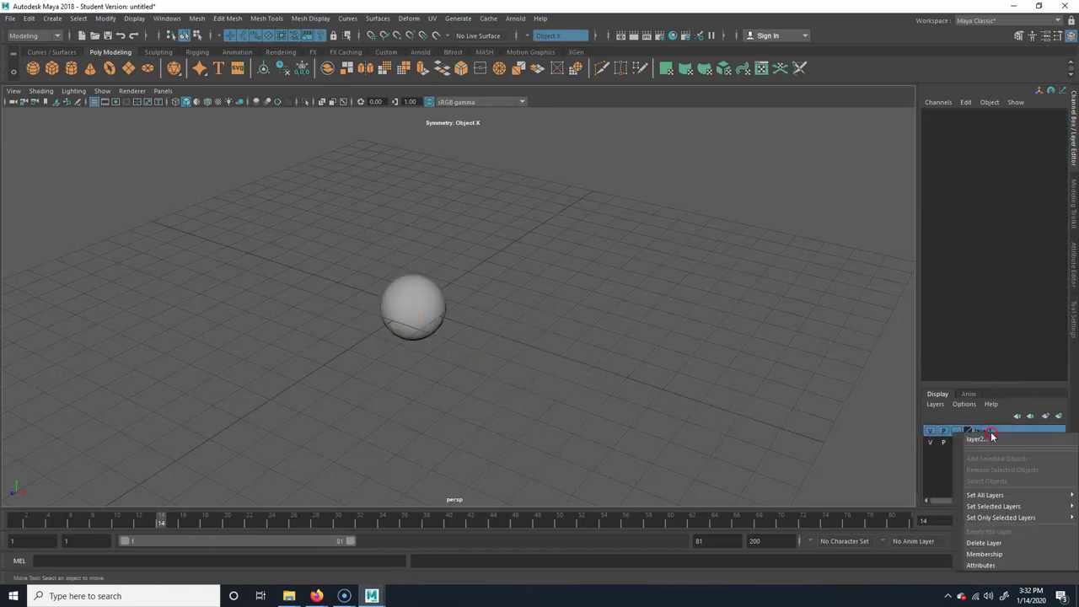
{"action": "left_click", "coordinate": [1004, 542]}
{"action": "left_click", "coordinate": [984, 432]}
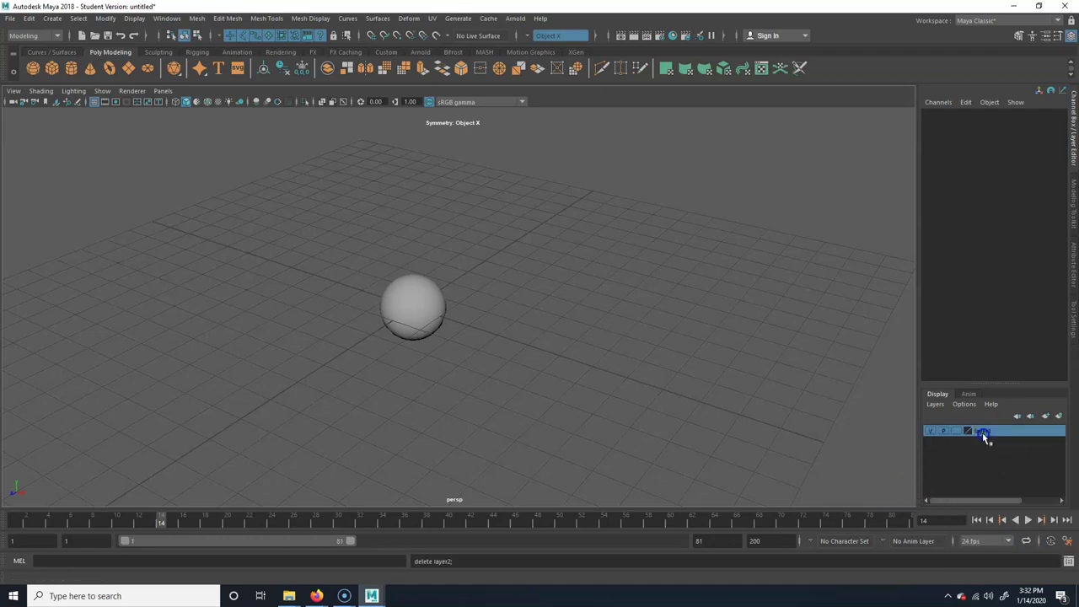
{"action": "right_click", "coordinate": [999, 433]}
{"action": "left_click", "coordinate": [1000, 540]}
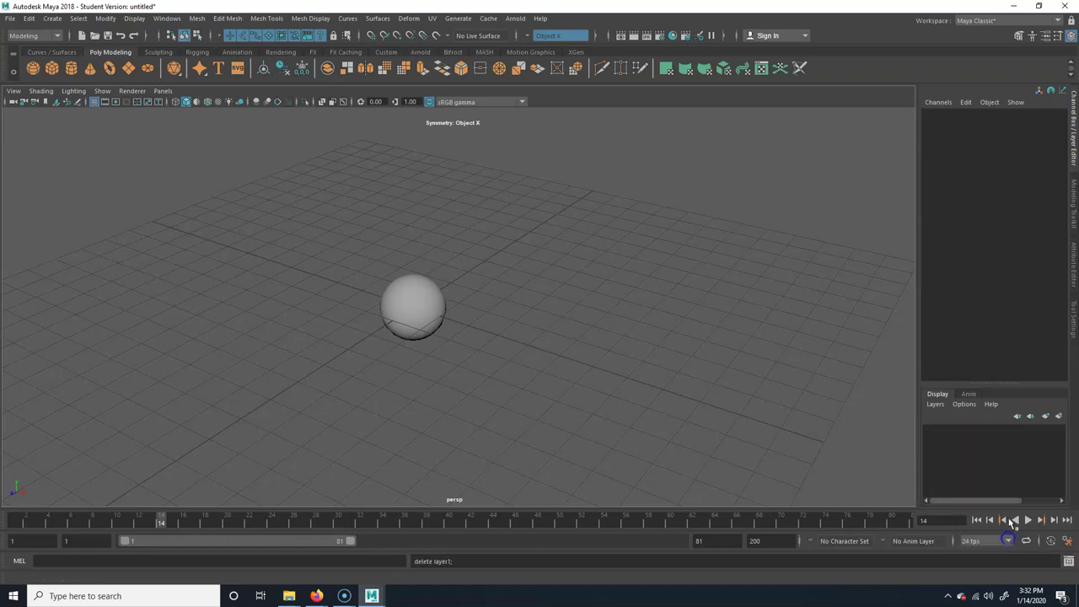
Step: Show the animation layers in the Layer Editor
{"action": "left_click", "coordinate": [968, 394]}
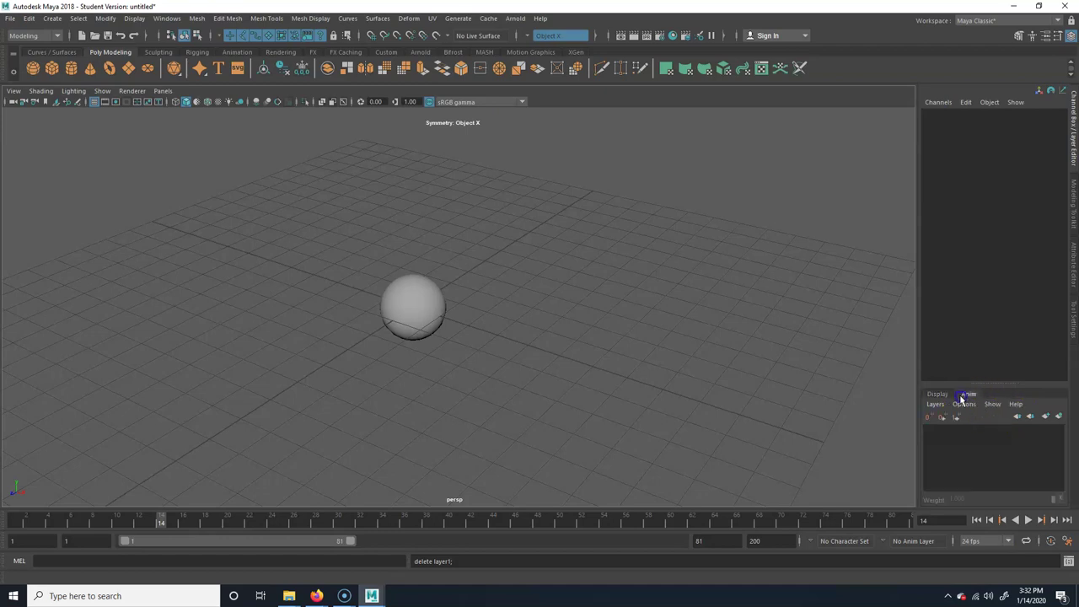
Step: Return the Layer Editor to display layers, select the sphere and show its transform node in the Attribute Editor
{"action": "left_click", "coordinate": [937, 394]}
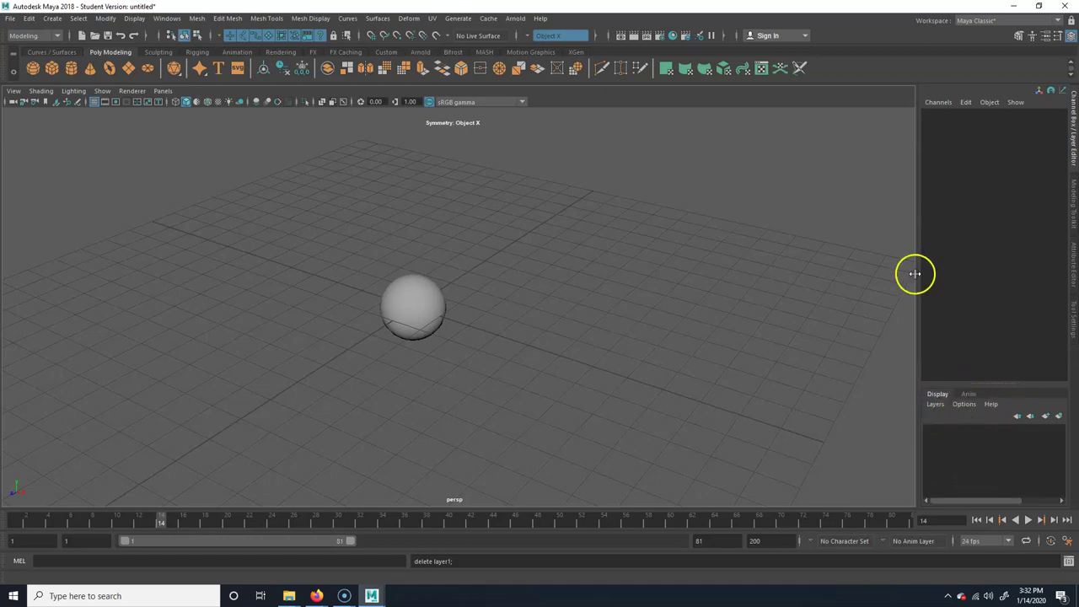
{"action": "left_click", "coordinate": [436, 306]}
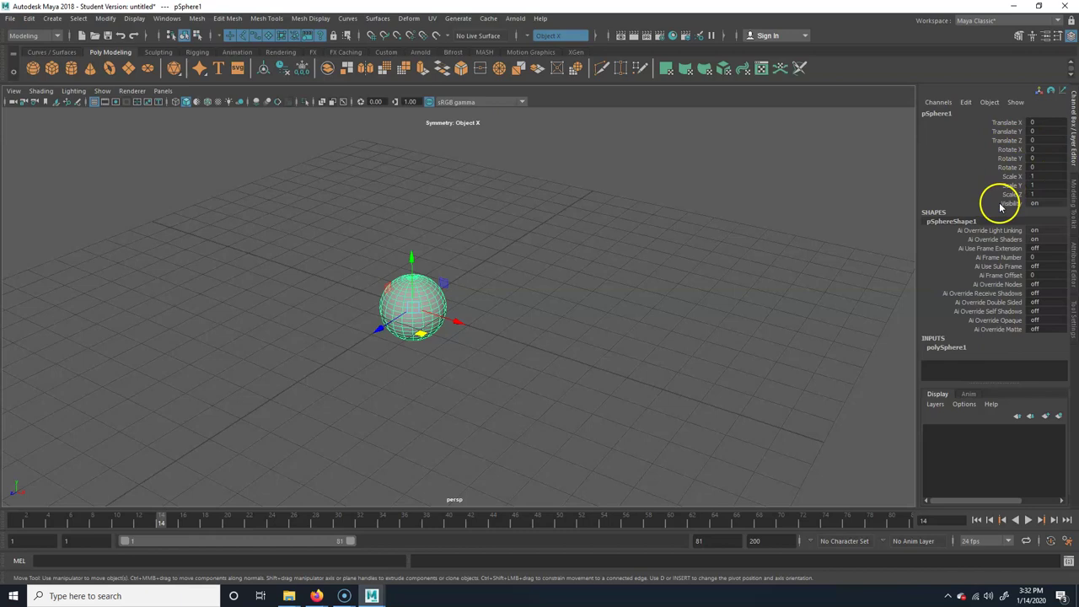
{"action": "left_click", "coordinate": [1045, 38]}
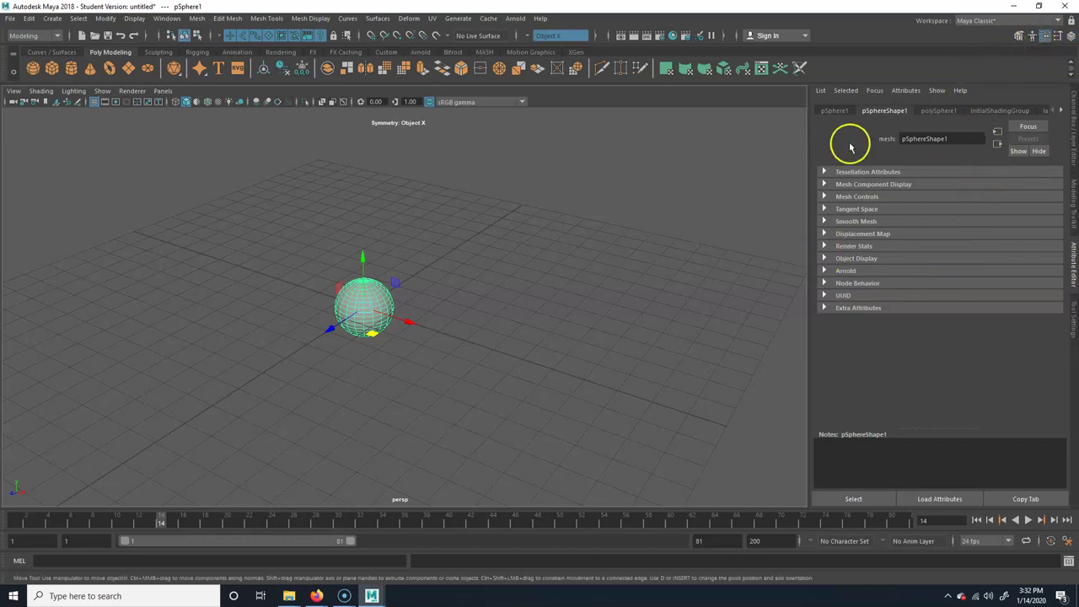
{"action": "left_click", "coordinate": [834, 112]}
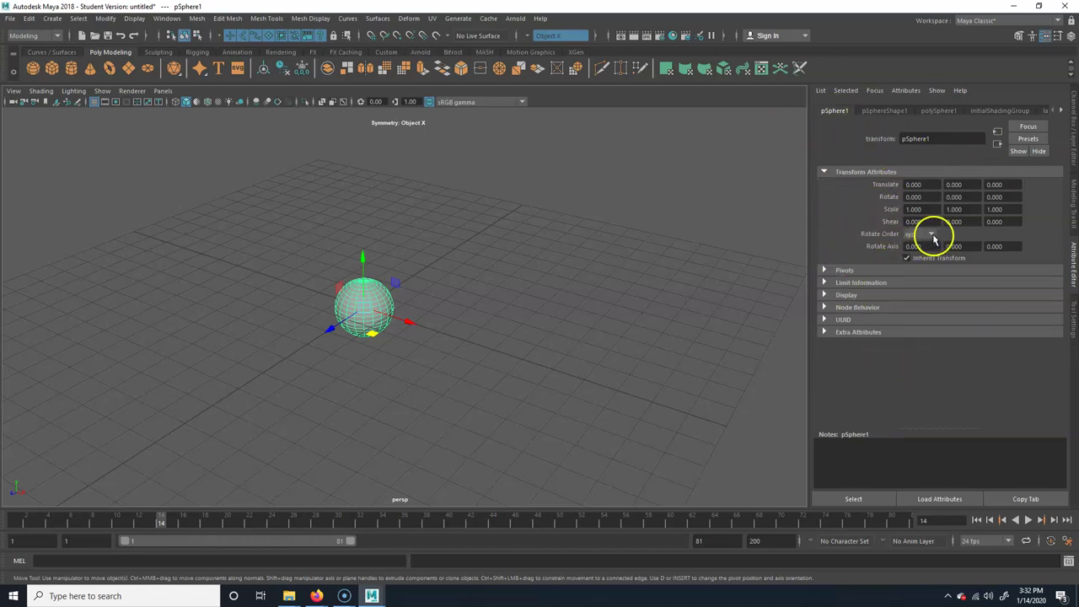
Step: Expand the sphere's Pivots, Local Space and Display sections and look through its transform attributes
{"action": "left_click", "coordinate": [848, 271]}
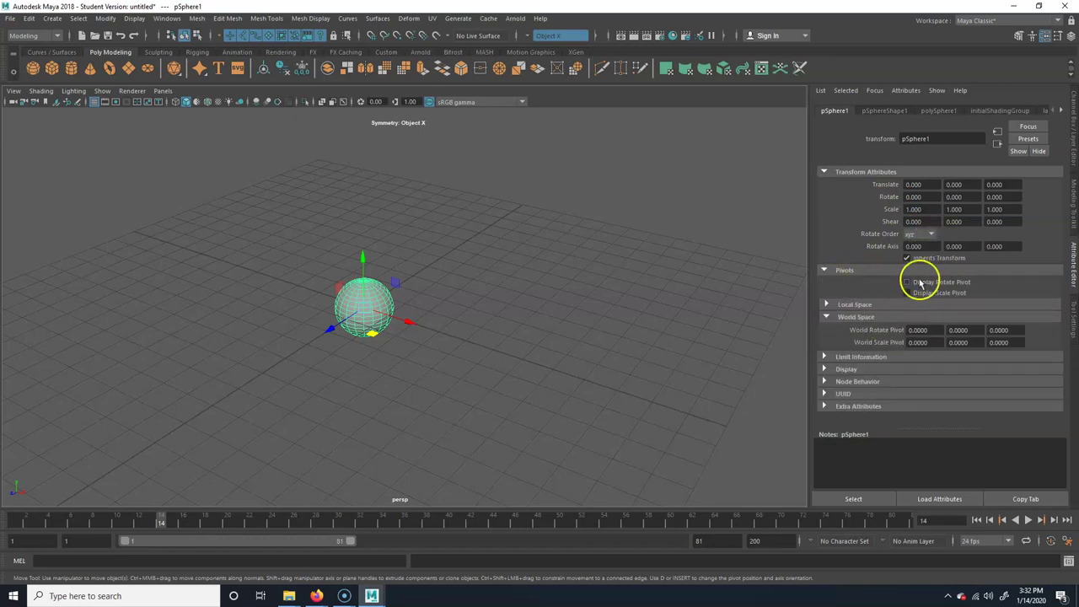
{"action": "double_click", "coordinate": [829, 303]}
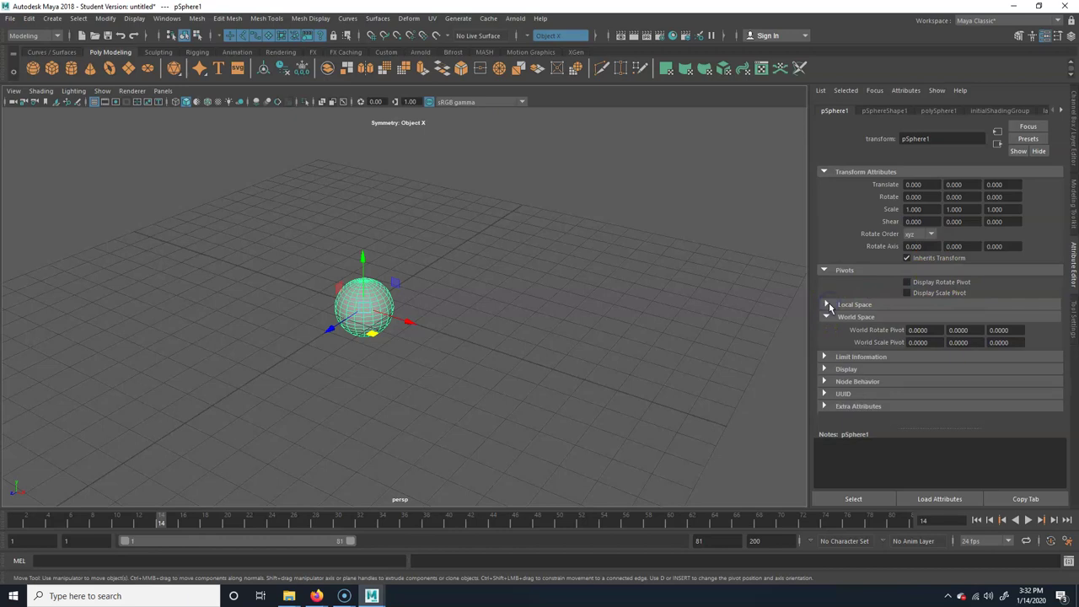
{"action": "left_click", "coordinate": [843, 372]}
{"action": "scroll", "coordinate": [903, 409], "scroll_direction": "down", "scroll_amount": 3}
{"action": "scroll", "coordinate": [877, 333], "scroll_direction": "up", "scroll_amount": 3}
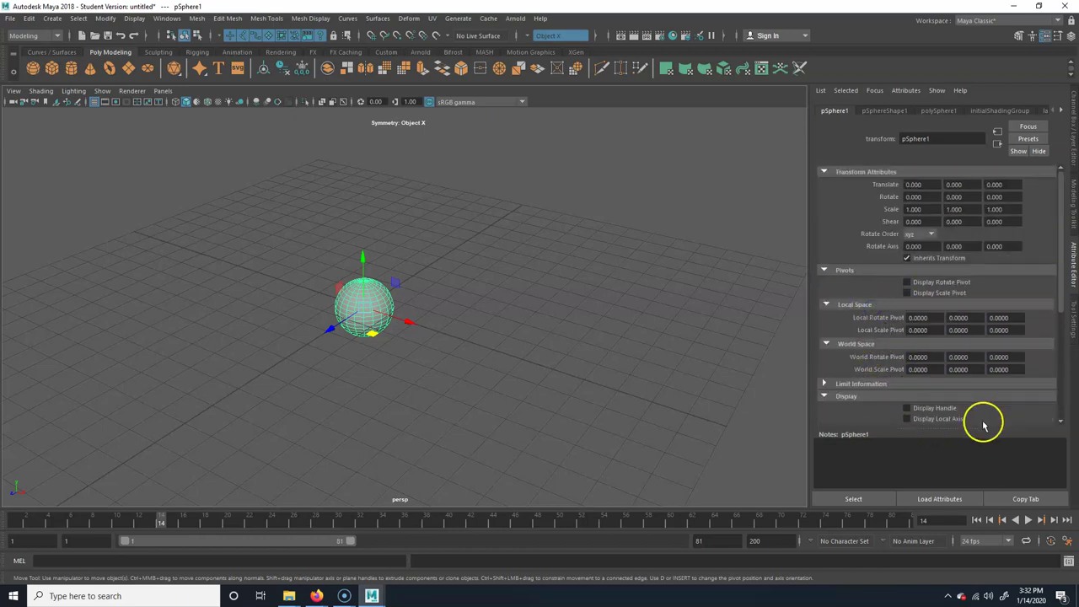
{"action": "scroll", "coordinate": [953, 392], "scroll_direction": "down", "scroll_amount": 4}
{"action": "scroll", "coordinate": [889, 335], "scroll_direction": "up", "scroll_amount": 5}
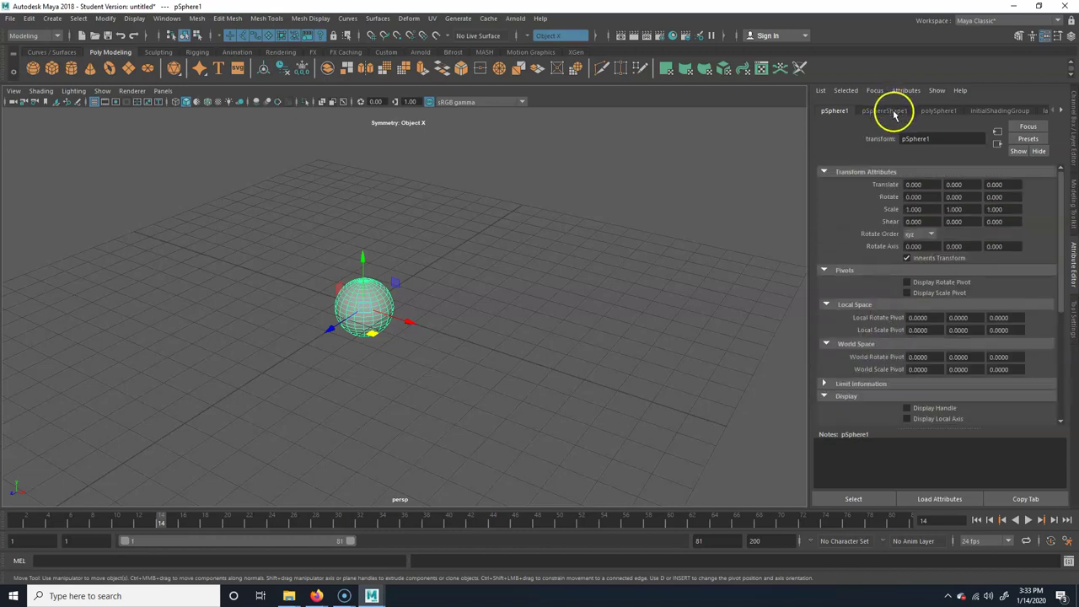
Step: Examine the sphere's shape node attributes, expanding Mesh Component Display, Tessellation Attributes and Displacement Map
{"action": "left_click", "coordinate": [897, 111]}
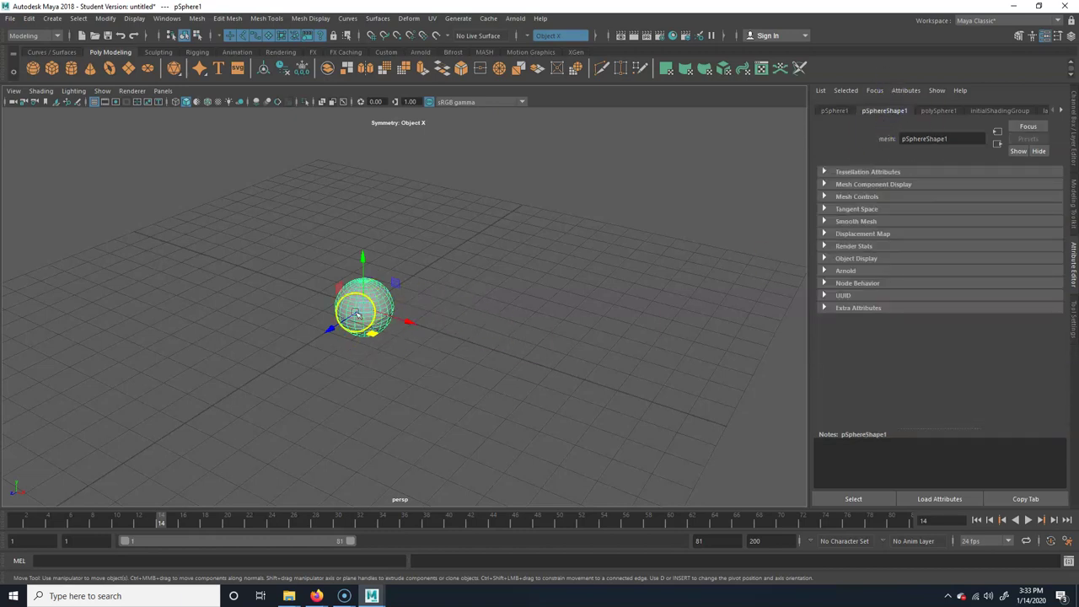
{"action": "left_click", "coordinate": [834, 186]}
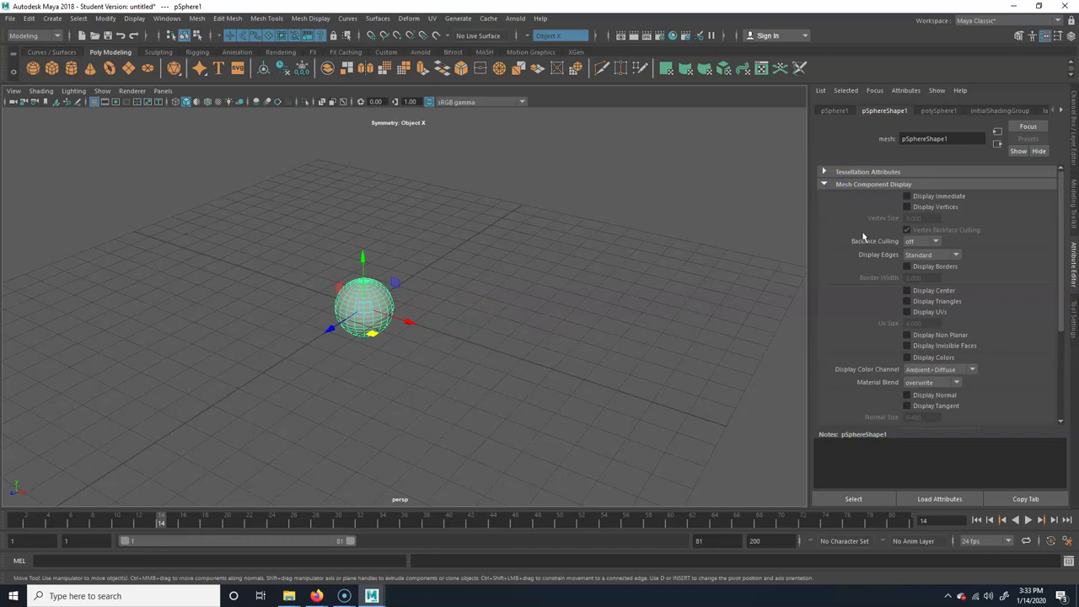
{"action": "left_click", "coordinate": [853, 171]}
{"action": "scroll", "coordinate": [923, 386], "scroll_direction": "down", "scroll_amount": 6}
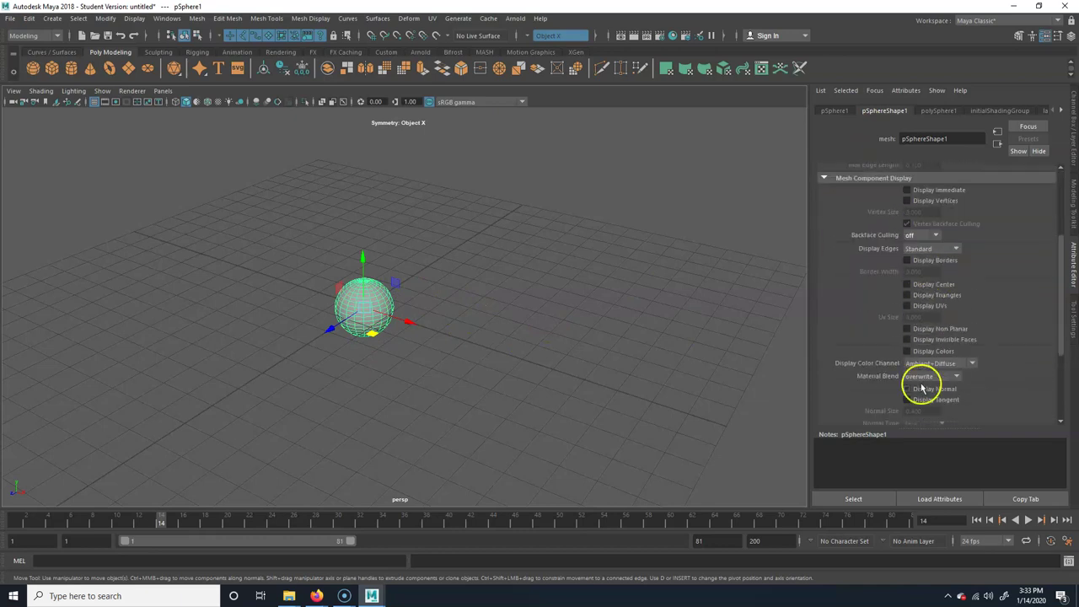
{"action": "left_click", "coordinate": [873, 343]}
{"action": "scroll", "coordinate": [884, 363], "scroll_direction": "down", "scroll_amount": 3}
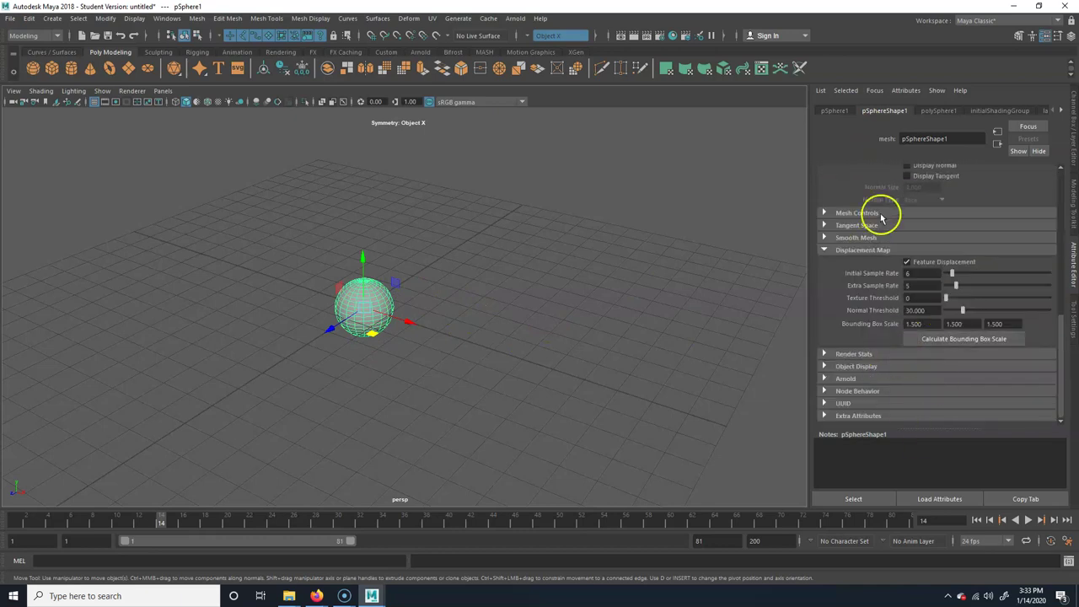
{"action": "scroll", "coordinate": [918, 265], "scroll_direction": "up", "scroll_amount": 5}
Step: Set the sphere's Subdivisions Axis and Subdivisions Height to 16, and reduce both to 8
{"action": "left_click", "coordinate": [943, 111]}
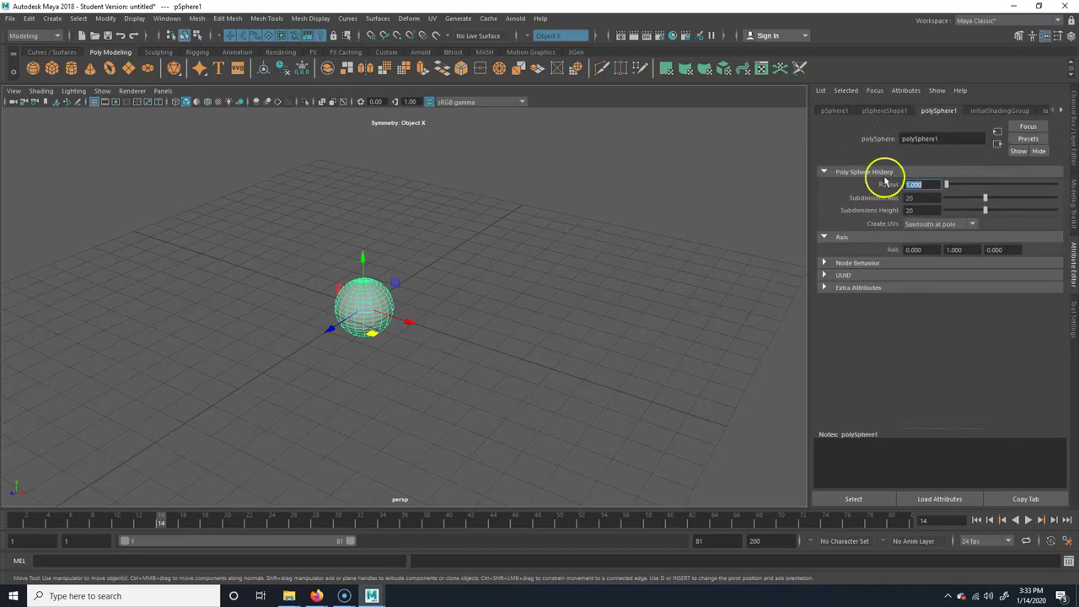
{"action": "left_click", "coordinate": [924, 198]}
{"action": "type", "text": "16"}
{"action": "left_click", "coordinate": [913, 210]}
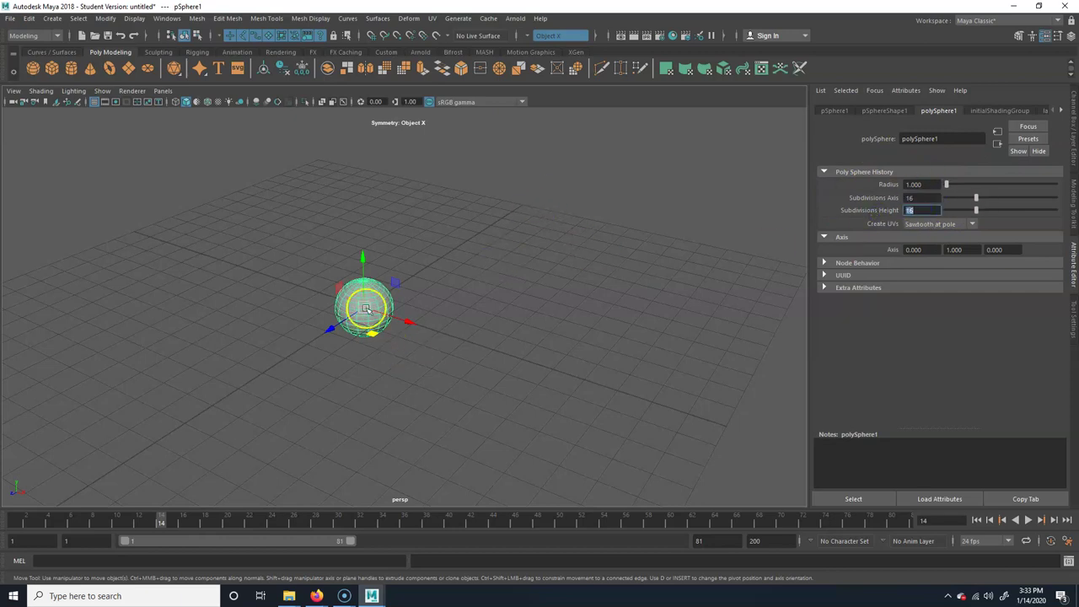
{"action": "left_click", "coordinate": [937, 199]}
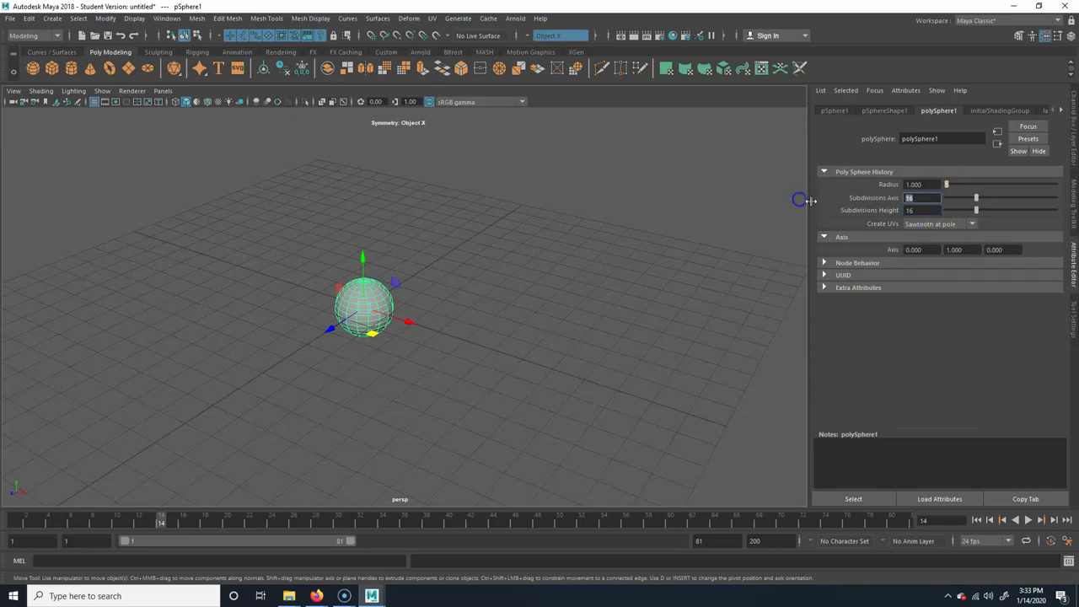
{"action": "key", "text": "Tab"}
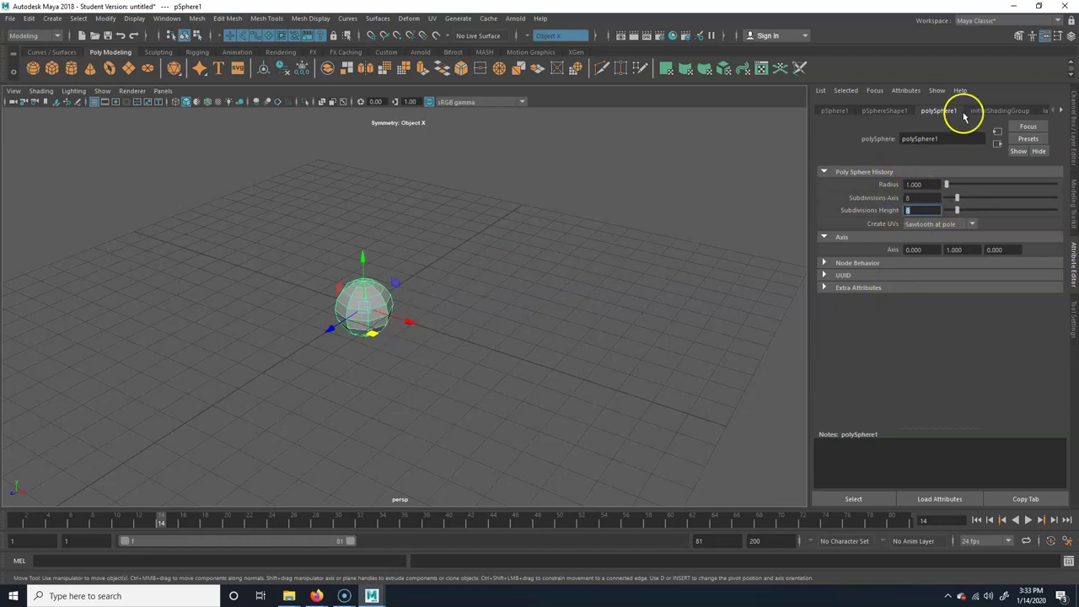
Step: Set the Color of the sphere's lambert1 material to red
{"action": "left_click", "coordinate": [996, 111]}
{"action": "left_click", "coordinate": [1053, 111]}
{"action": "left_click", "coordinate": [1028, 111]}
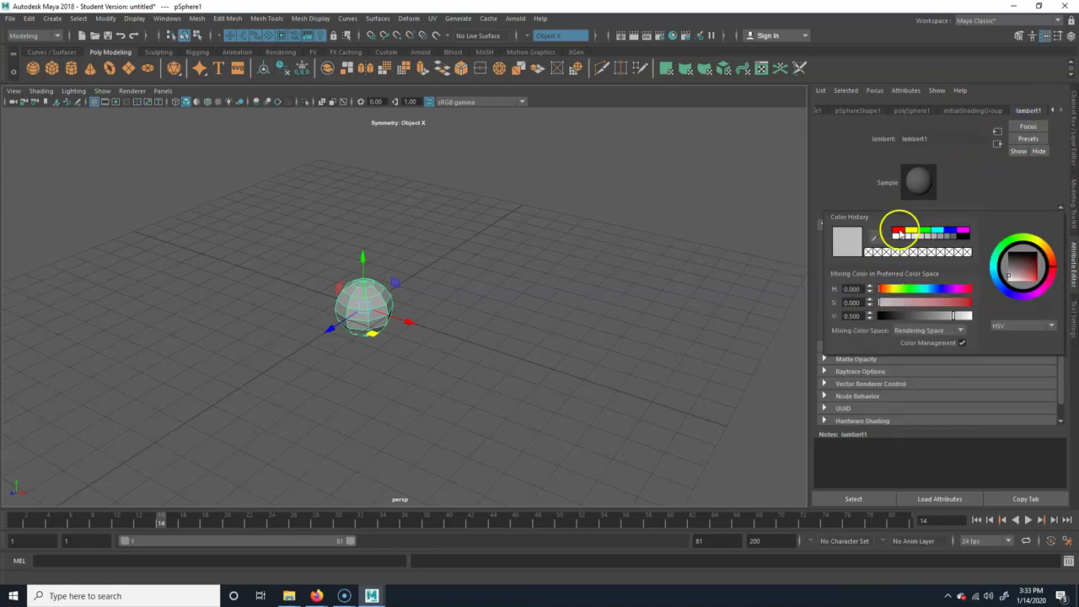
{"action": "left_click", "coordinate": [900, 234]}
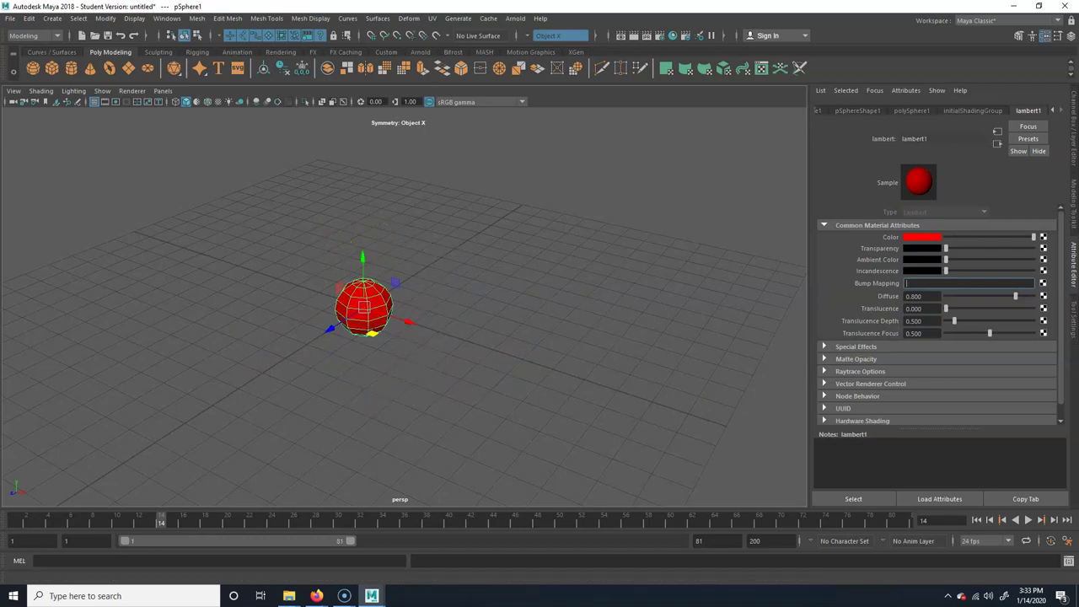
Step: Return to the sphere's transform attributes and switch back to the Channel Box
{"action": "left_click", "coordinate": [1052, 110]}
{"action": "left_click", "coordinate": [849, 112]}
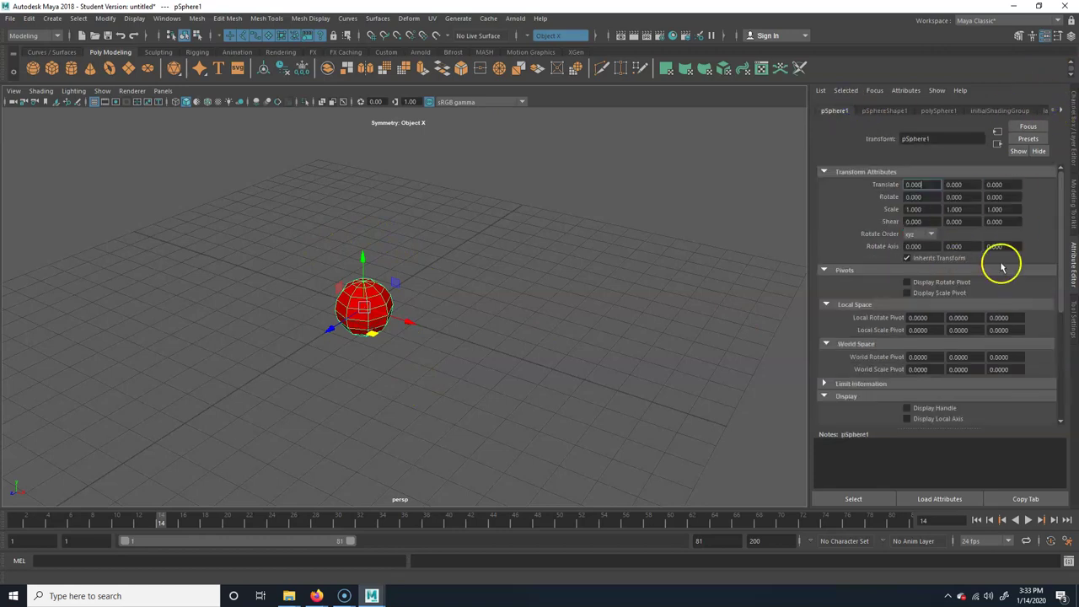
{"action": "left_click", "coordinate": [1070, 36]}
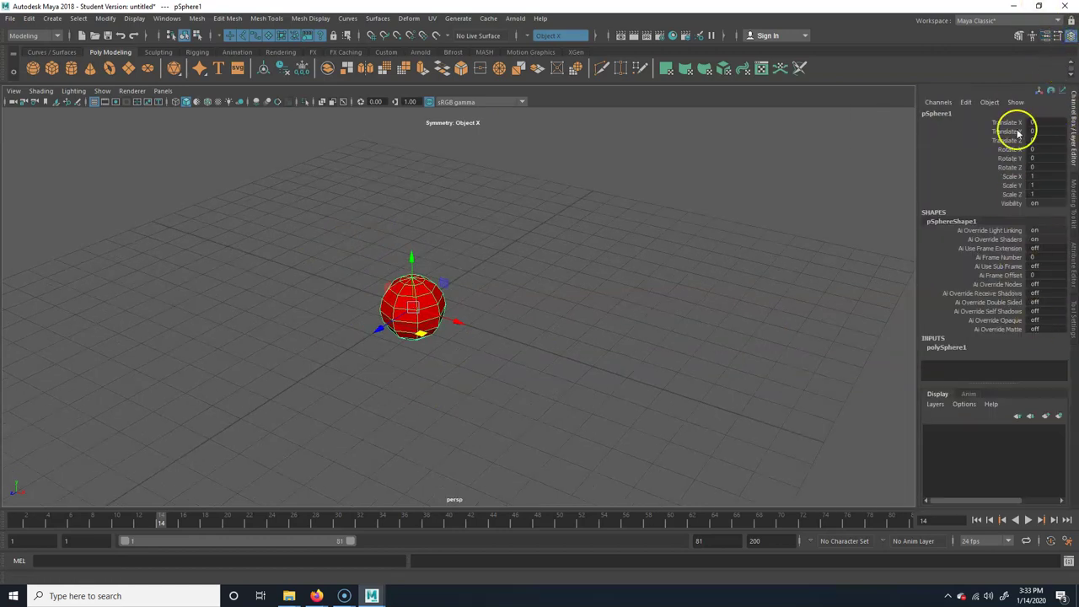
Step: Show the Tool Settings for the Move Tool, Quad Draw and the Select Tool, and reselect the sphere
{"action": "left_click", "coordinate": [1057, 35]}
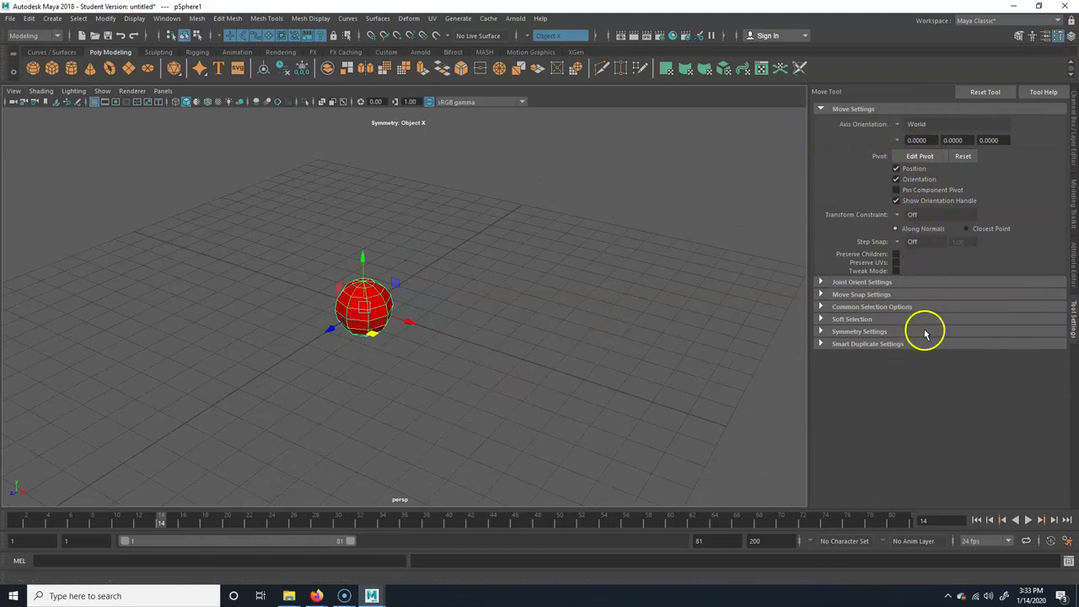
{"action": "left_click", "coordinate": [601, 68]}
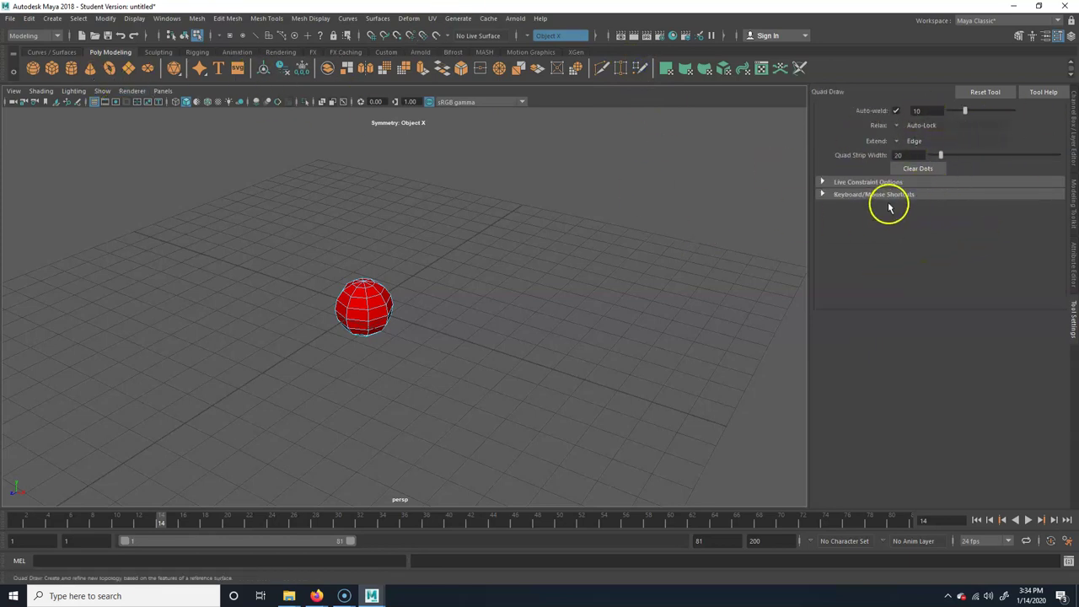
{"action": "key", "text": "q"}
{"action": "left_click", "coordinate": [378, 300]}
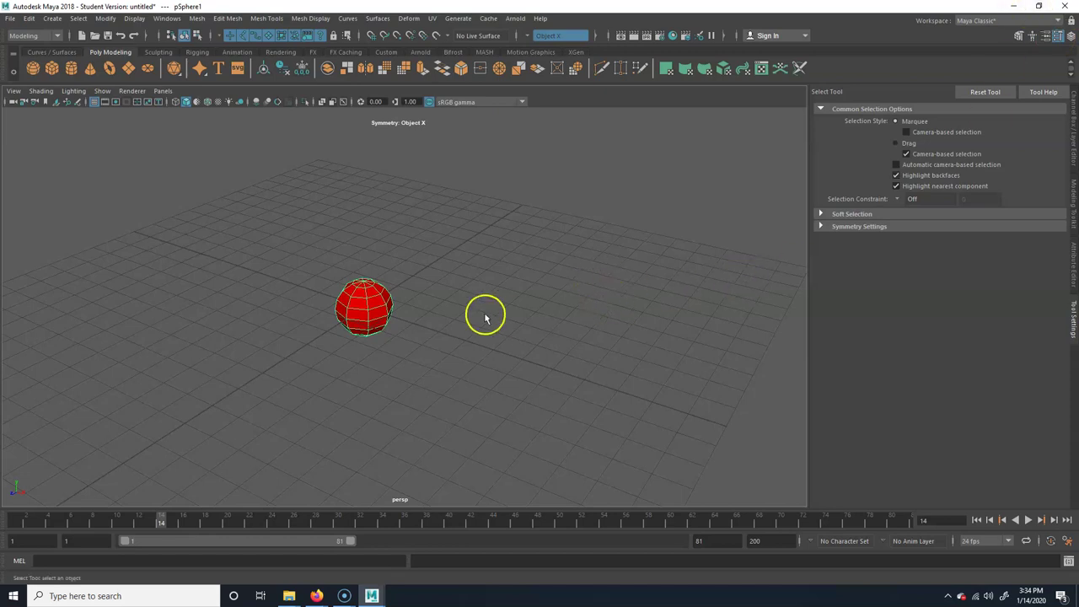
{"action": "middle_click_drag", "start_coordinate": [424, 318], "coordinate": [463, 329], "text": "alt"}
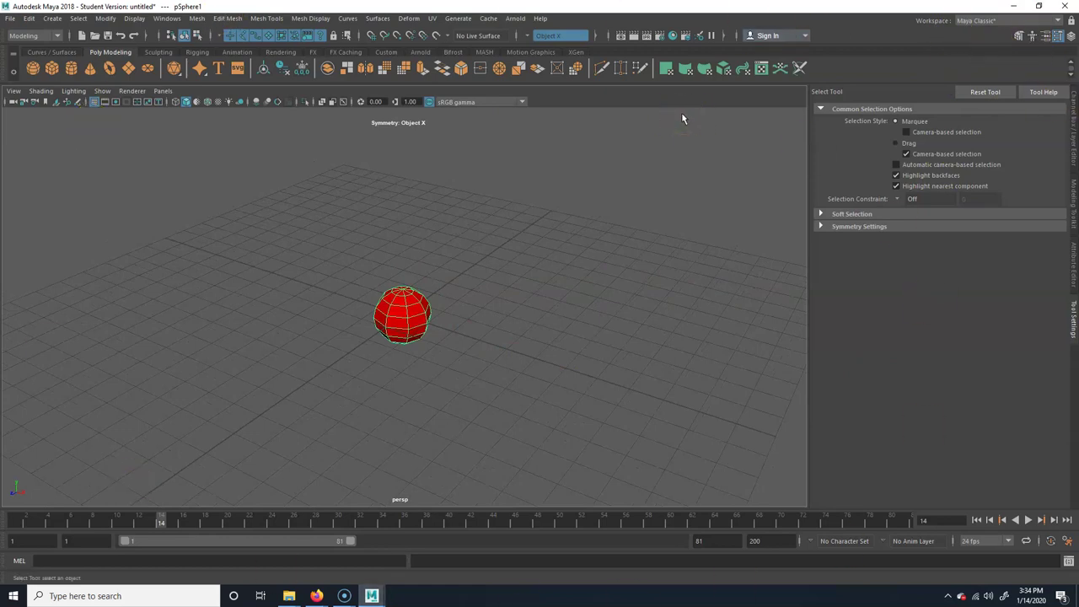
Step: Delete the red sphere, and twice create a default polygon sphere and delete it
{"action": "key", "text": "Delete"}
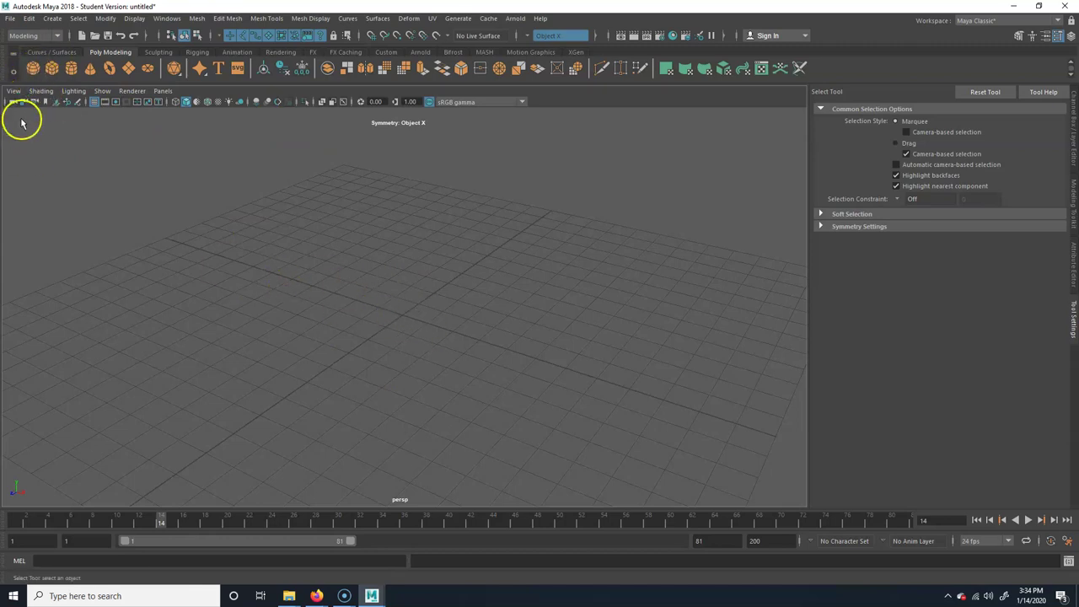
{"action": "left_click", "coordinate": [33, 67]}
{"action": "left_click", "coordinate": [411, 323]}
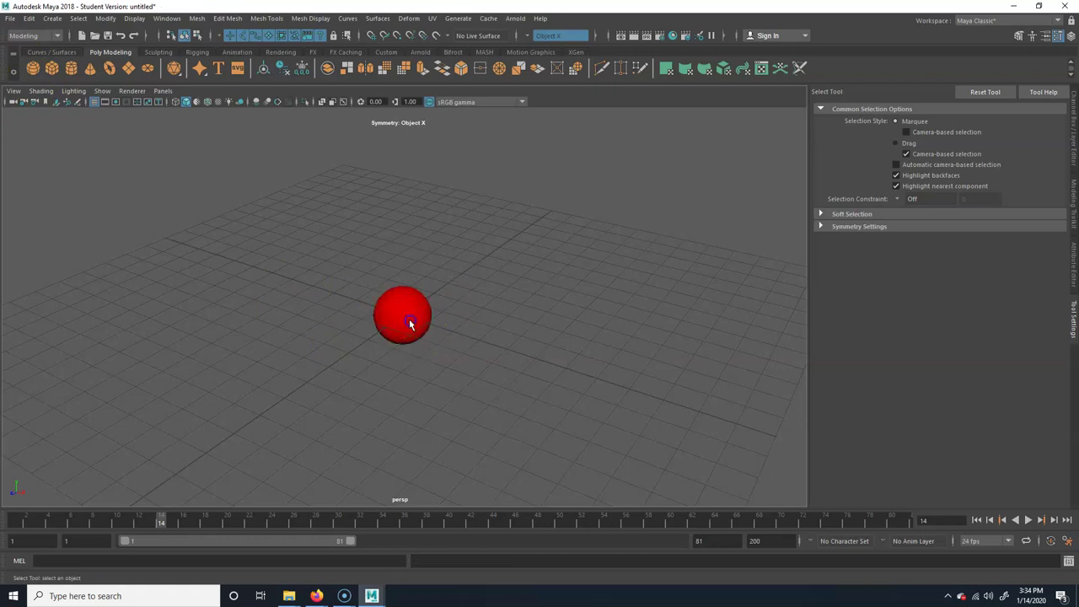
{"action": "key", "text": "Delete"}
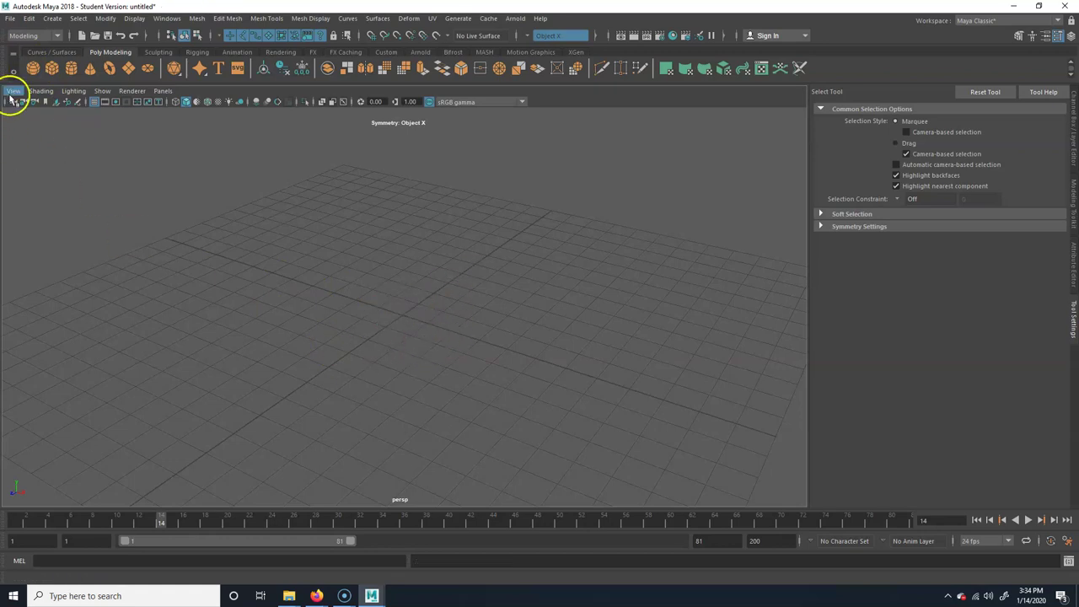
{"action": "left_click", "coordinate": [32, 69]}
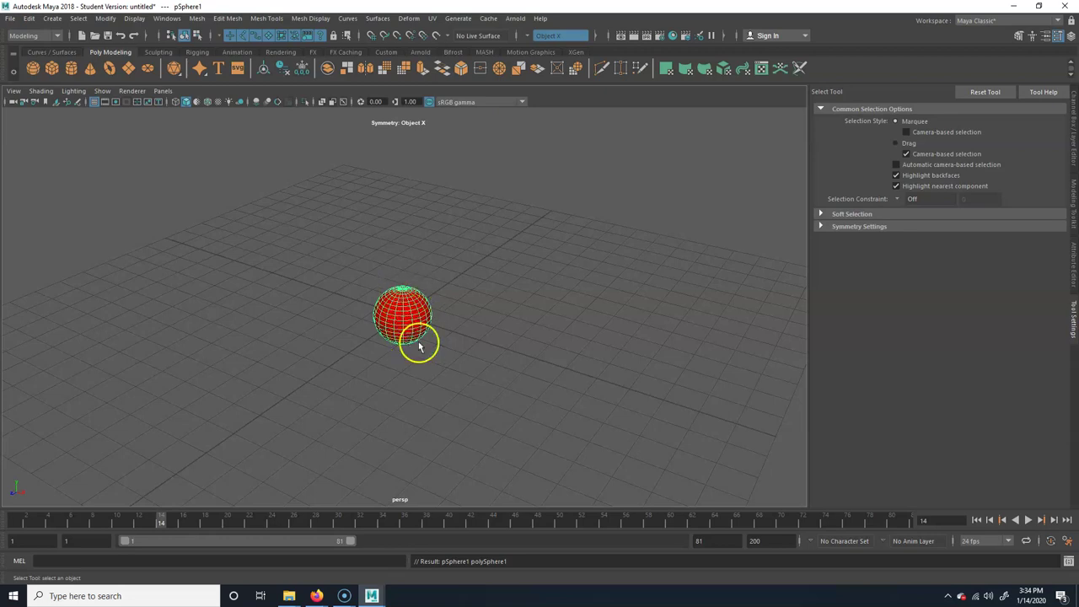
{"action": "key", "text": "Delete"}
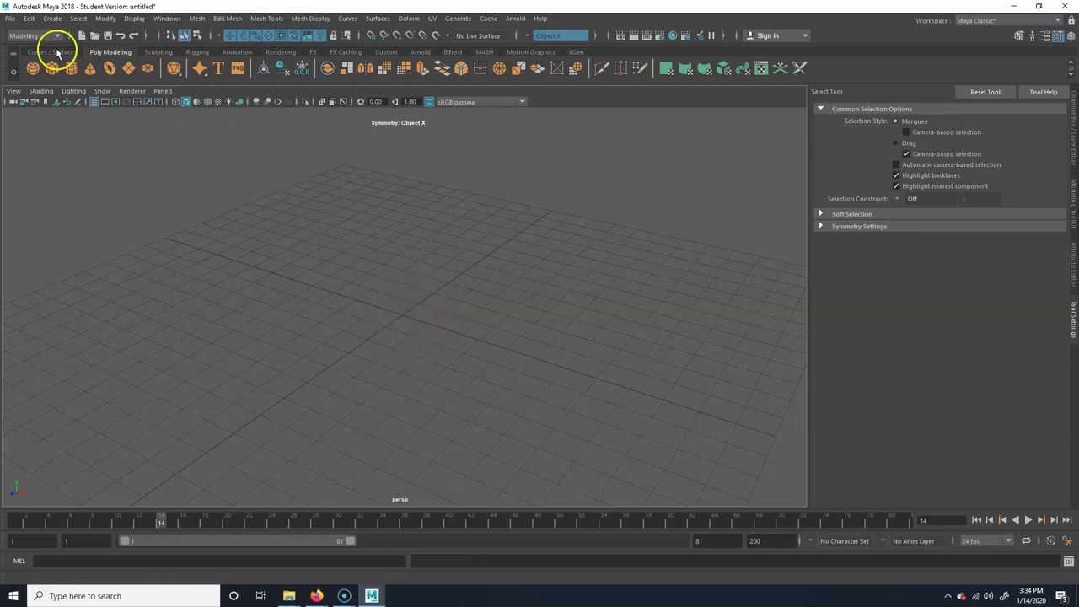
Step: Create a default sphere from the Polygon Primitives and undo its creation
{"action": "left_click", "coordinate": [53, 18]}
{"action": "mouse_move", "coordinate": [107, 61]}
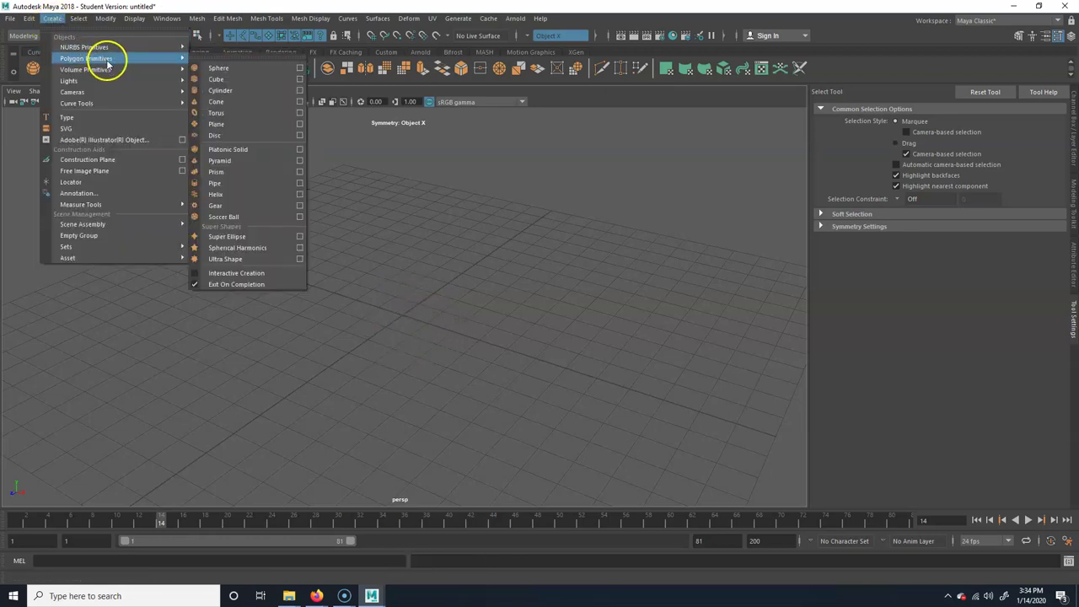
{"action": "left_click", "coordinate": [237, 69]}
{"action": "key", "text": "ctrl+z"}
Step: Open the Polygon Sphere Options, set Axis divisions to 8 and start editing Height divisions
{"action": "left_click", "coordinate": [53, 18]}
{"action": "mouse_move", "coordinate": [97, 63]}
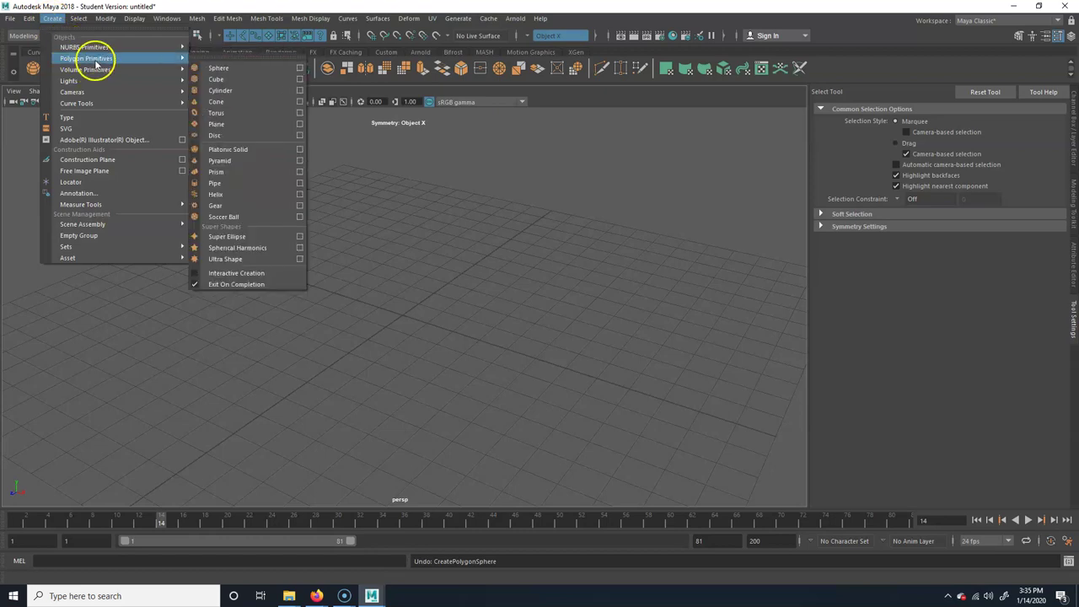
{"action": "left_click", "coordinate": [300, 70]}
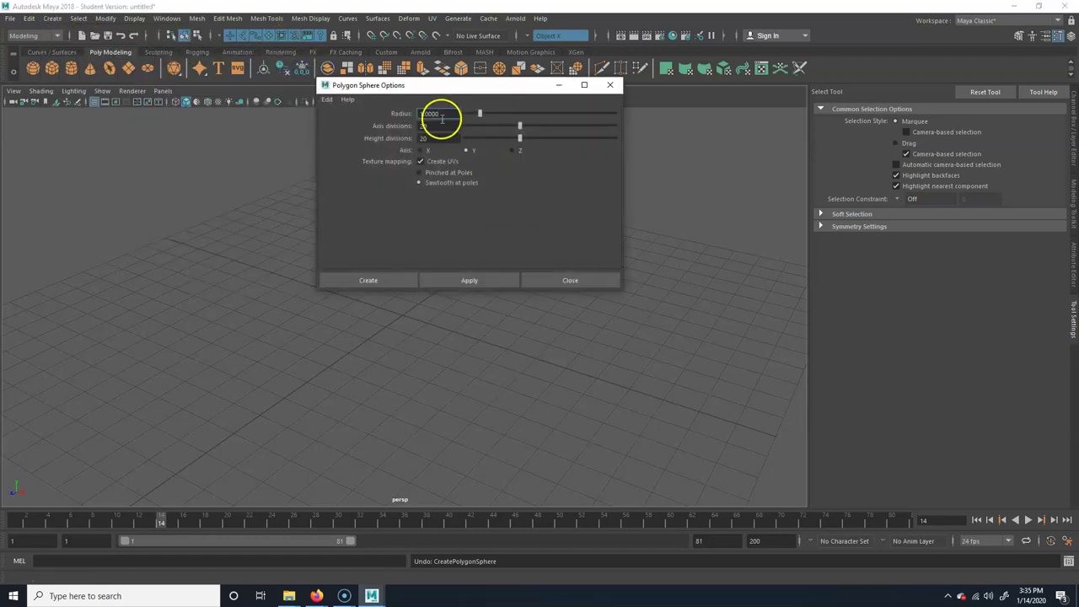
{"action": "left_click_drag", "start_coordinate": [434, 126], "coordinate": [354, 129]}
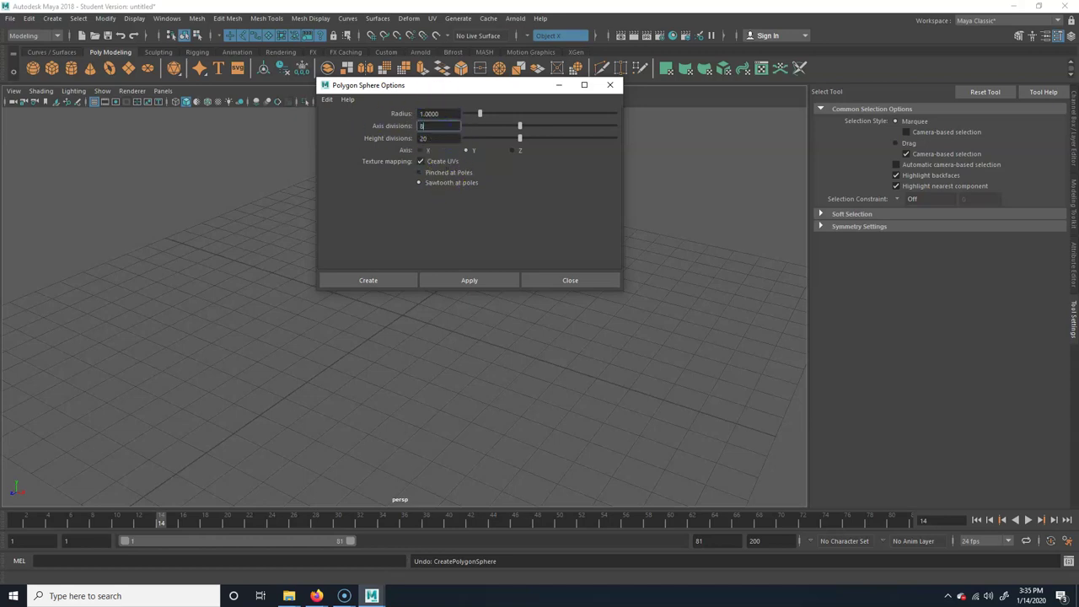
{"action": "left_click_drag", "start_coordinate": [446, 138], "coordinate": [388, 139]}
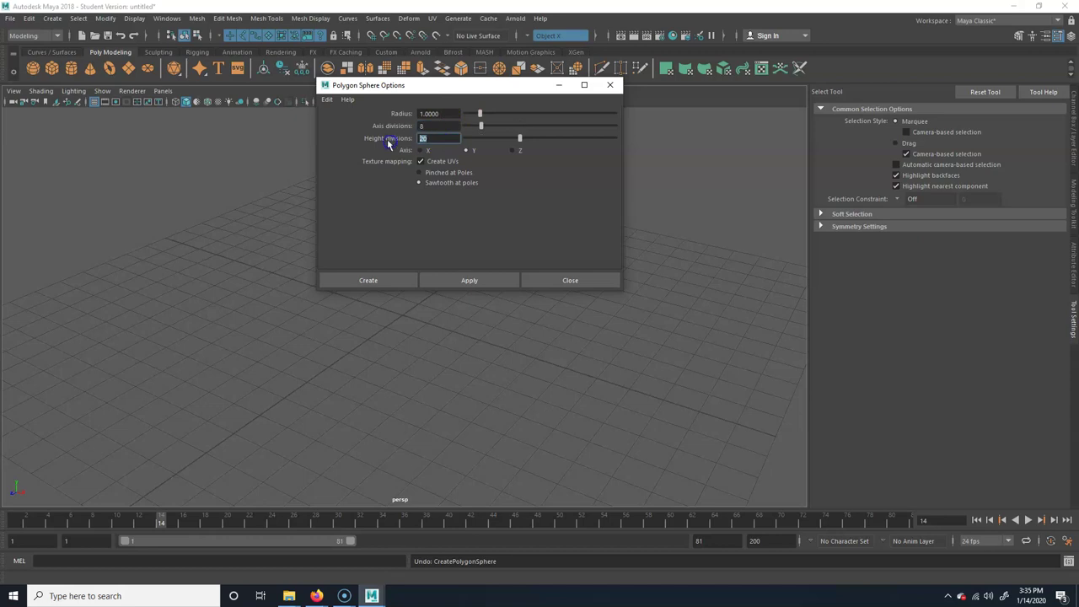
Step: Set the polygon sphere's height divisions to 8 and create the sphere
{"action": "type", "text": "8"}
{"action": "left_click", "coordinate": [432, 139]}
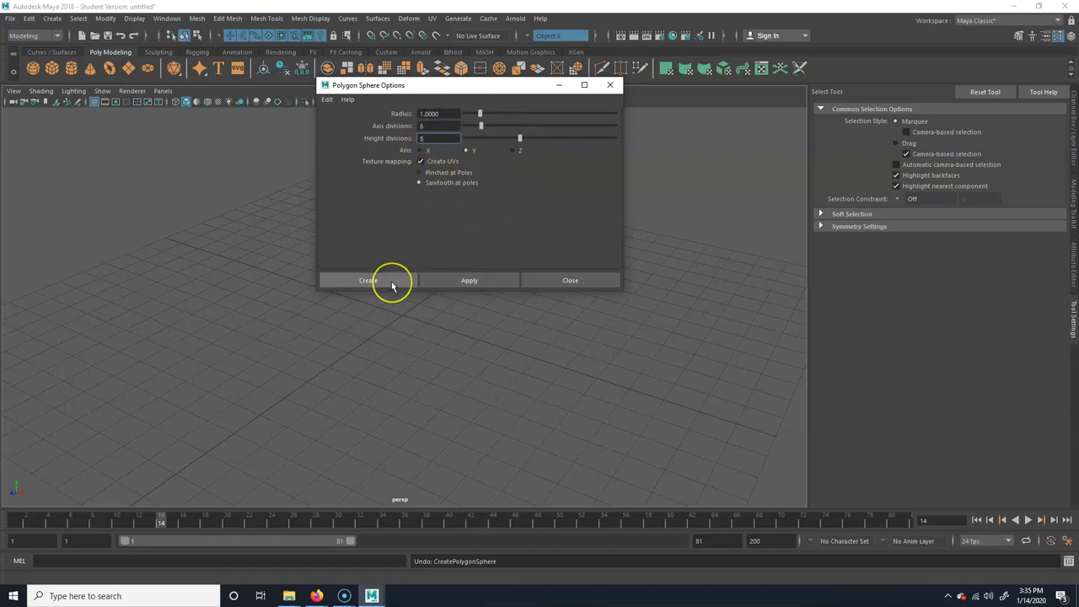
{"action": "left_click", "coordinate": [392, 285]}
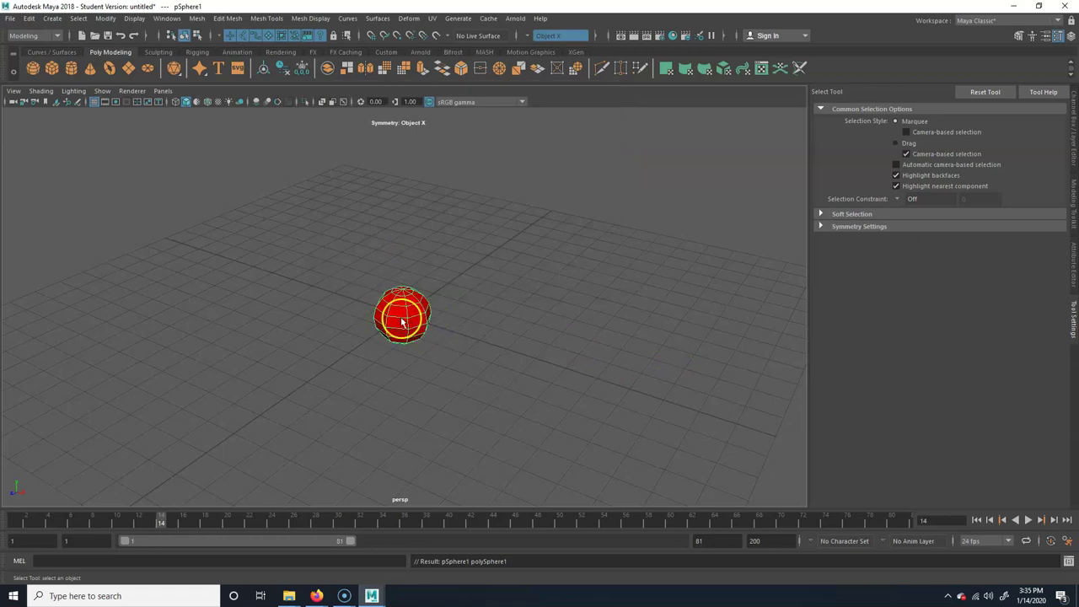
Step: Delete the sphere and create a new polygon sphere with the same saved settings
{"action": "key", "text": "Delete"}
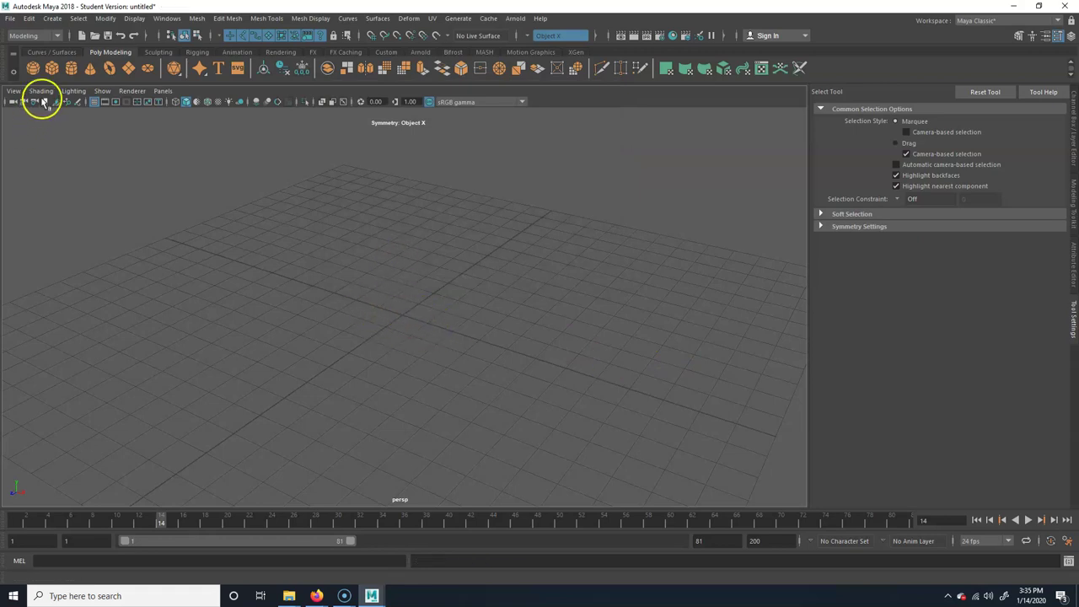
{"action": "left_click", "coordinate": [32, 67]}
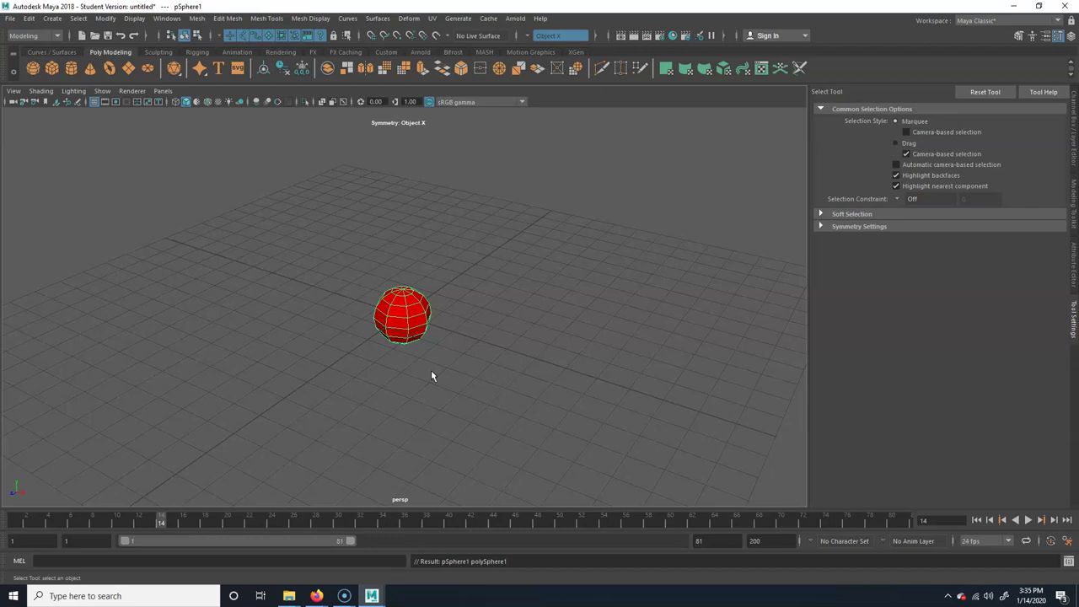
{"action": "left_click", "coordinate": [393, 318]}
{"action": "left_click", "coordinate": [473, 335]}
Step: Orbit, pan and zoom the perspective view to examine the sphere's top and faces up close
{"action": "left_click_drag", "start_coordinate": [531, 334], "coordinate": [476, 357], "text": "alt"}
{"action": "left_click", "coordinate": [487, 358]}
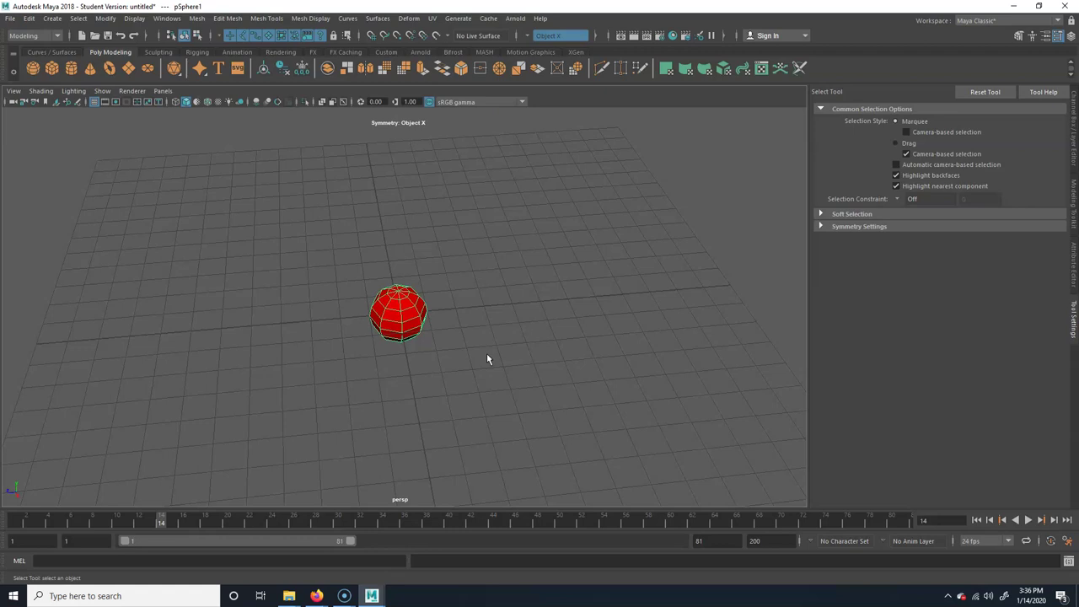
{"action": "mouse_move", "coordinate": [486, 354]}
{"action": "middle_mouse_down", "text": "alt"}
{"action": "mouse_move", "coordinate": [301, 357]}
{"action": "mouse_move", "coordinate": [643, 332]}
{"action": "mouse_move", "coordinate": [419, 342]}
{"action": "mouse_move", "coordinate": [545, 341]}
{"action": "mouse_move", "coordinate": [248, 371]}
{"action": "mouse_move", "coordinate": [691, 340]}
{"action": "mouse_move", "coordinate": [385, 311]}
{"action": "mouse_move", "coordinate": [439, 360]}
{"action": "mouse_move", "coordinate": [477, 348]}
{"action": "middle_mouse_up", "text": "alt"}
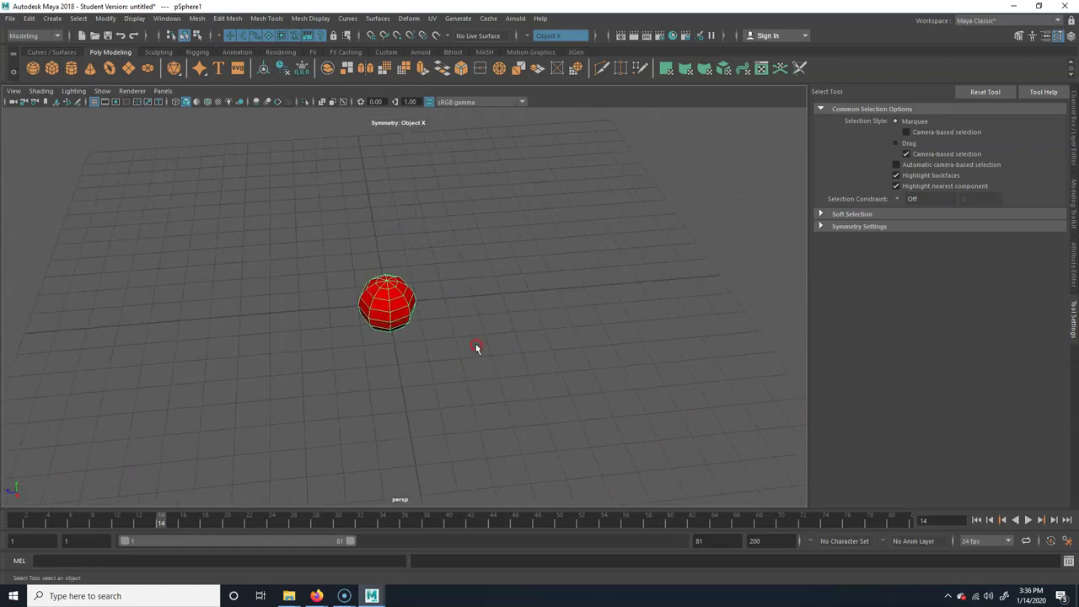
{"action": "right_click_drag", "start_coordinate": [447, 352], "coordinate": [450, 355], "text": "alt"}
{"action": "scroll", "coordinate": [449, 355], "scroll_direction": "up", "scroll_amount": 2}
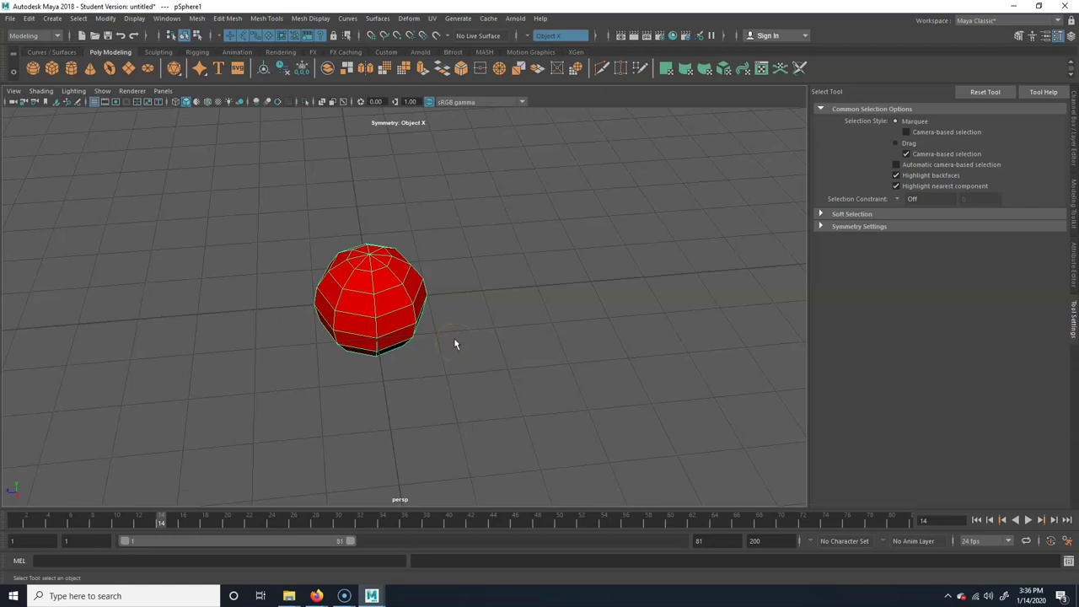
{"action": "right_click_drag", "start_coordinate": [313, 321], "coordinate": [331, 352], "text": "alt"}
{"action": "scroll", "coordinate": [322, 348], "scroll_direction": "up", "scroll_amount": 2}
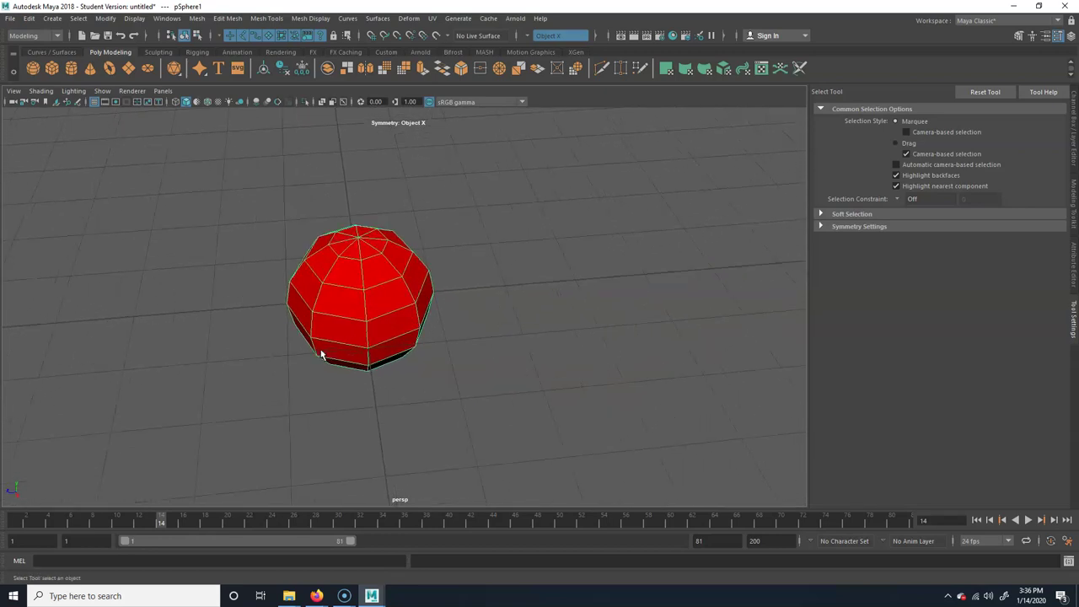
Step: Examine the sphere from several angles and distances by combining tumbling, tracking and dollying
{"action": "scroll", "coordinate": [321, 349], "scroll_direction": "down", "scroll_amount": 3}
{"action": "right_click_drag", "start_coordinate": [299, 352], "coordinate": [448, 350], "text": "alt"}
{"action": "middle_click_drag", "start_coordinate": [448, 349], "coordinate": [547, 360], "text": "alt"}
{"action": "left_click_drag", "start_coordinate": [547, 360], "coordinate": [472, 357], "text": "alt"}
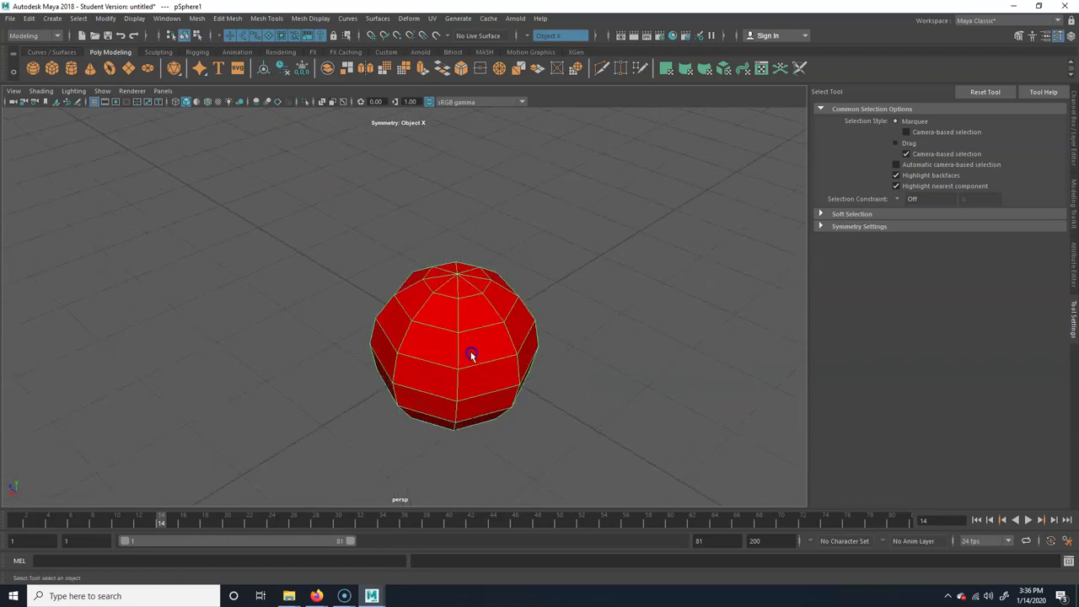
{"action": "middle_click_drag", "start_coordinate": [473, 357], "coordinate": [388, 335], "text": "alt"}
{"action": "right_click_drag", "start_coordinate": [388, 335], "coordinate": [188, 362], "text": "alt"}
{"action": "left_click_drag", "start_coordinate": [188, 362], "coordinate": [448, 379], "text": "alt"}
{"action": "right_click_drag", "start_coordinate": [448, 379], "coordinate": [484, 376], "text": "alt"}
{"action": "middle_click_drag", "start_coordinate": [484, 376], "coordinate": [479, 316], "text": "alt"}
{"action": "right_click_drag", "start_coordinate": [479, 316], "coordinate": [531, 321], "text": "alt"}
{"action": "left_click_drag", "start_coordinate": [531, 320], "coordinate": [581, 335], "text": "alt"}
{"action": "right_click_drag", "start_coordinate": [576, 339], "coordinate": [649, 337], "text": "alt"}
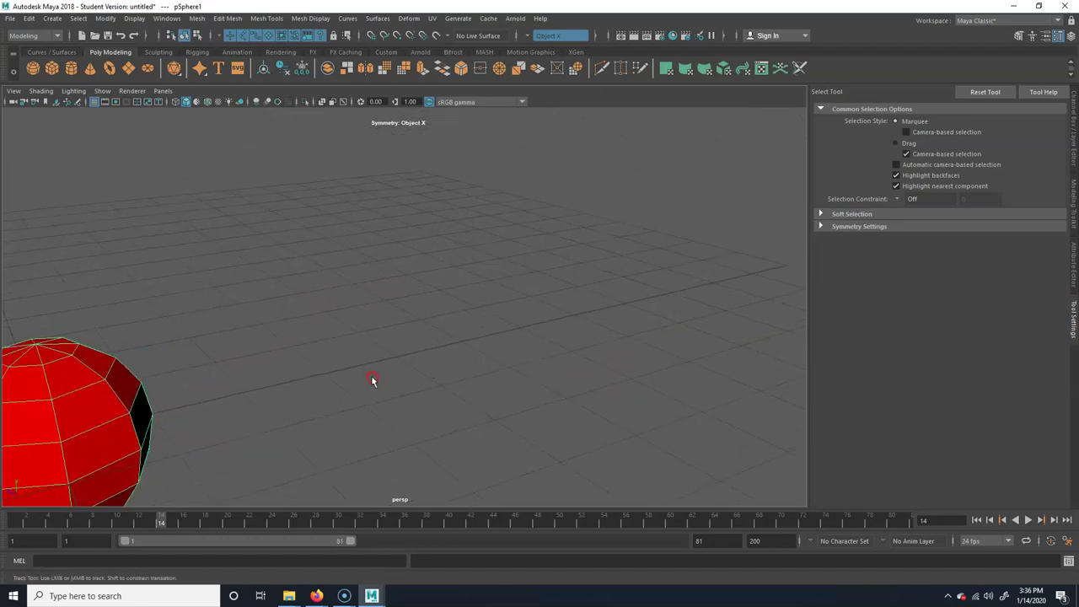
{"action": "middle_click_drag", "start_coordinate": [374, 379], "coordinate": [680, 325], "text": "alt"}
{"action": "right_click_drag", "start_coordinate": [680, 326], "coordinate": [520, 359], "text": "alt"}
{"action": "left_click_drag", "start_coordinate": [519, 359], "coordinate": [332, 378], "text": "alt"}
{"action": "right_click_drag", "start_coordinate": [333, 379], "coordinate": [362, 378], "text": "alt"}
{"action": "left_click_drag", "start_coordinate": [362, 379], "coordinate": [270, 378], "text": "alt"}
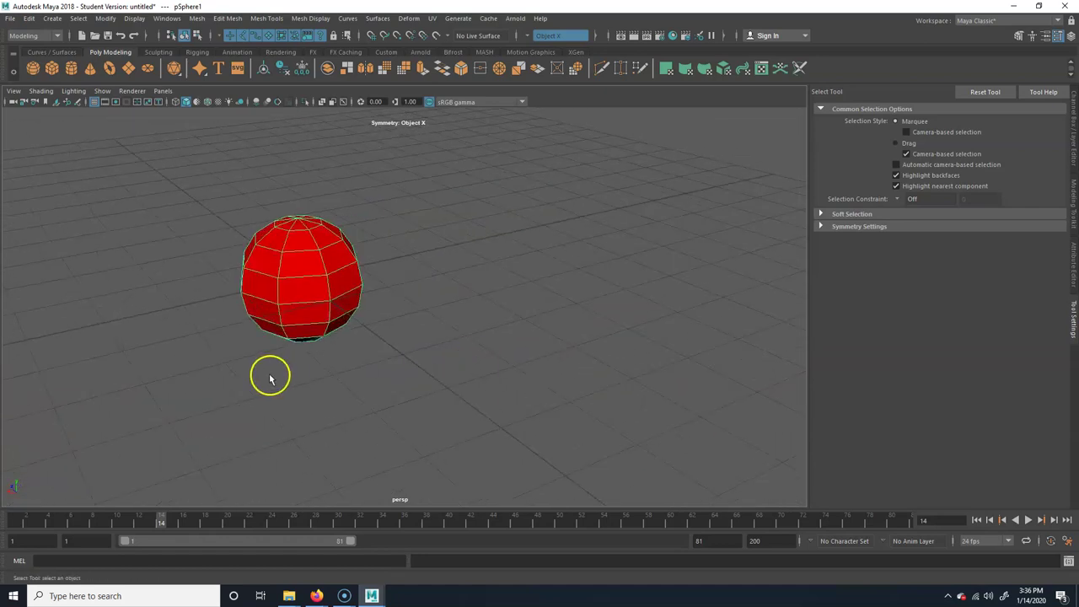
{"action": "middle_click_drag", "start_coordinate": [202, 385], "coordinate": [306, 373], "text": "alt"}
{"action": "right_click_drag", "start_coordinate": [306, 373], "coordinate": [388, 376], "text": "alt"}
{"action": "middle_click_drag", "start_coordinate": [388, 376], "coordinate": [354, 396], "text": "alt"}
{"action": "left_click_drag", "start_coordinate": [352, 397], "coordinate": [431, 386], "text": "alt"}
{"action": "middle_click_drag", "start_coordinate": [384, 386], "coordinate": [481, 383], "text": "alt"}
{"action": "right_click_drag", "start_coordinate": [586, 384], "coordinate": [402, 391], "text": "alt"}
{"action": "left_click_drag", "start_coordinate": [516, 368], "coordinate": [489, 362], "text": "alt"}
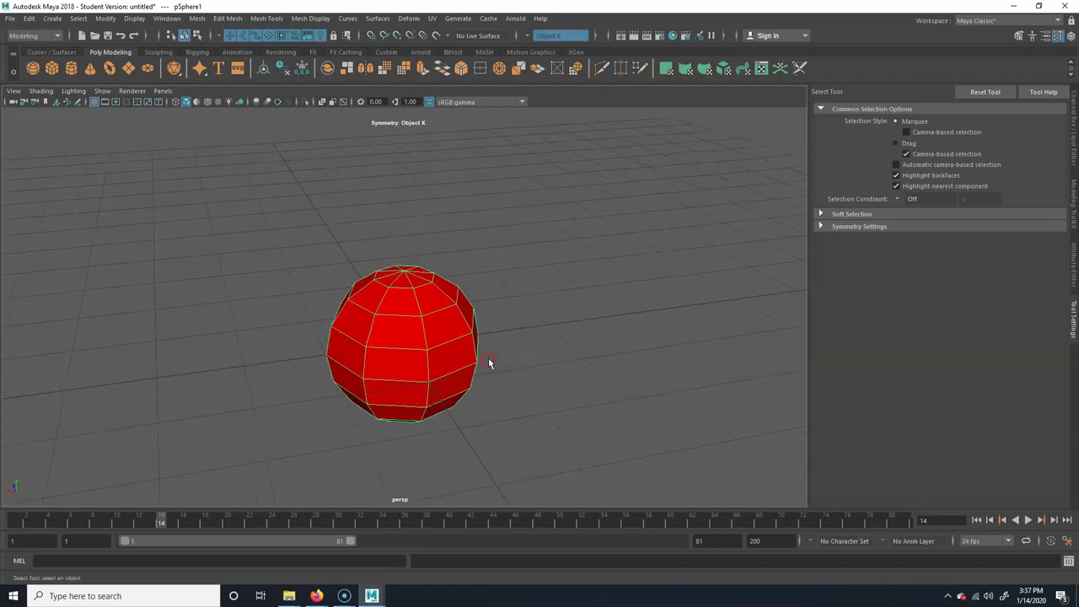
Step: Navigate away until the sphere is out of view, and frame the selected sphere again
{"action": "middle_click_drag", "start_coordinate": [508, 410], "coordinate": [529, 357], "text": "alt"}
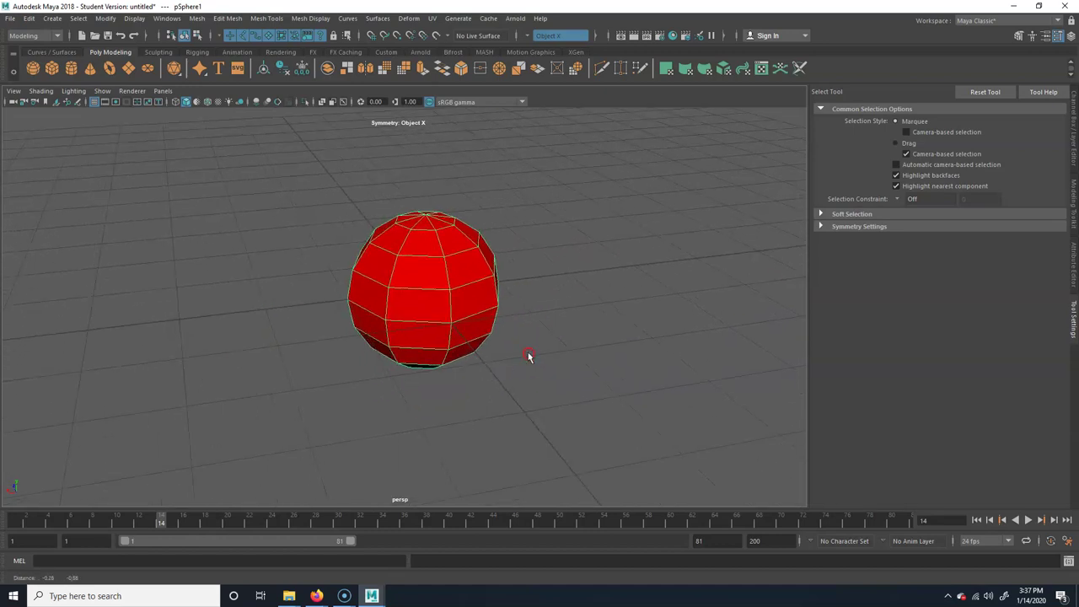
{"action": "left_click_drag", "start_coordinate": [537, 354], "coordinate": [378, 356], "text": "alt"}
{"action": "right_click_drag", "start_coordinate": [513, 347], "coordinate": [330, 340], "text": "alt"}
{"action": "middle_click_drag", "start_coordinate": [573, 333], "coordinate": [329, 332], "text": "alt"}
{"action": "middle_click_drag", "start_coordinate": [518, 328], "coordinate": [448, 319], "text": "alt"}
{"action": "middle_click_drag", "start_coordinate": [553, 310], "coordinate": [550, 313], "text": "alt"}
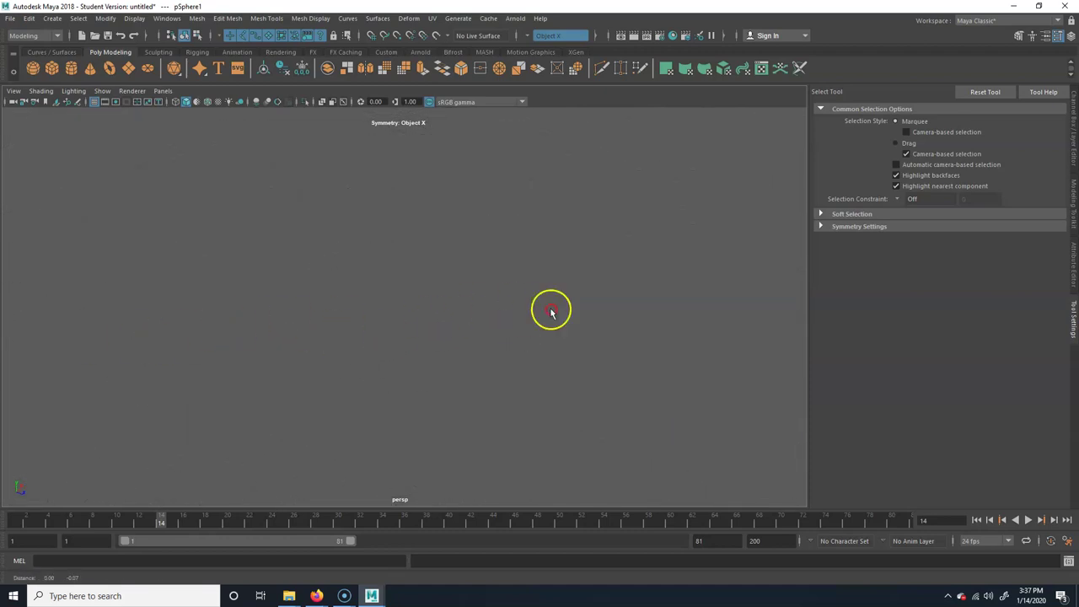
{"action": "left_click_drag", "start_coordinate": [542, 293], "coordinate": [367, 339], "text": "alt"}
{"action": "key", "text": "f"}
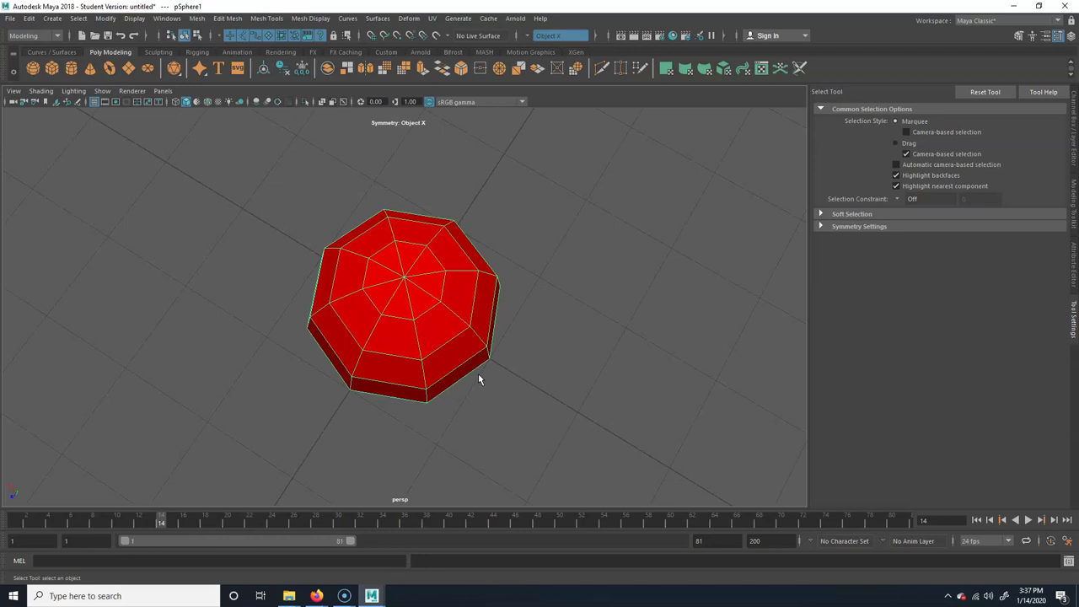
Step: Duplicate the sphere with the copy moved along X to about 17.1 units, clear the selection and frame all objects
{"action": "right_click_drag", "start_coordinate": [534, 351], "coordinate": [211, 359], "text": "alt"}
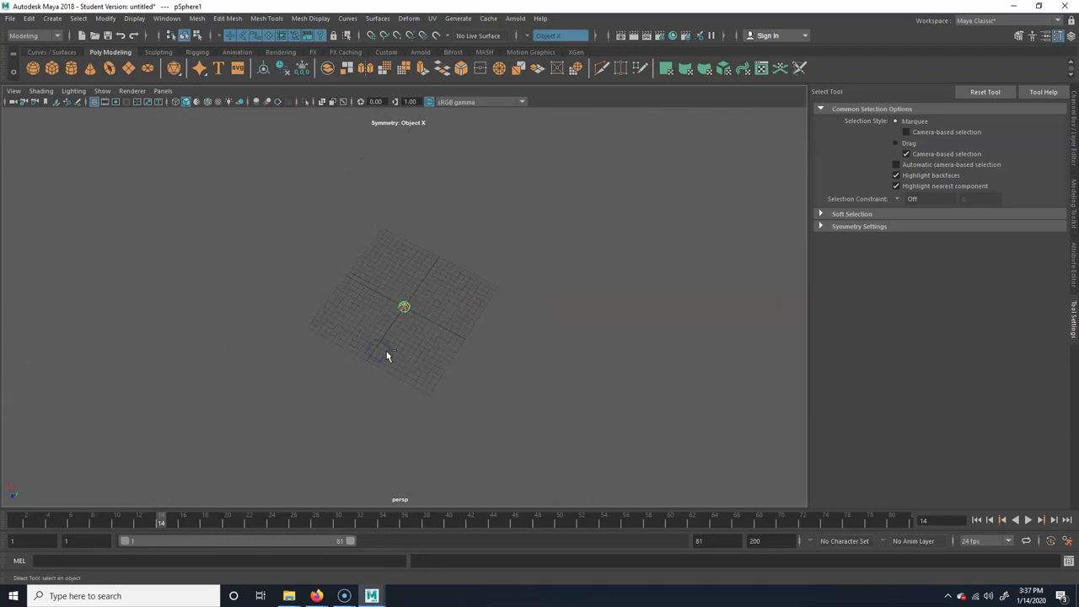
{"action": "key", "text": "w"}
{"action": "left_click_drag", "start_coordinate": [377, 294], "coordinate": [291, 248]}
{"action": "left_click_drag", "start_coordinate": [362, 332], "coordinate": [373, 328], "text": "alt"}
{"action": "left_click", "coordinate": [439, 397]}
{"action": "right_click_drag", "start_coordinate": [292, 406], "coordinate": [480, 395], "text": "alt"}
{"action": "key", "text": "a"}
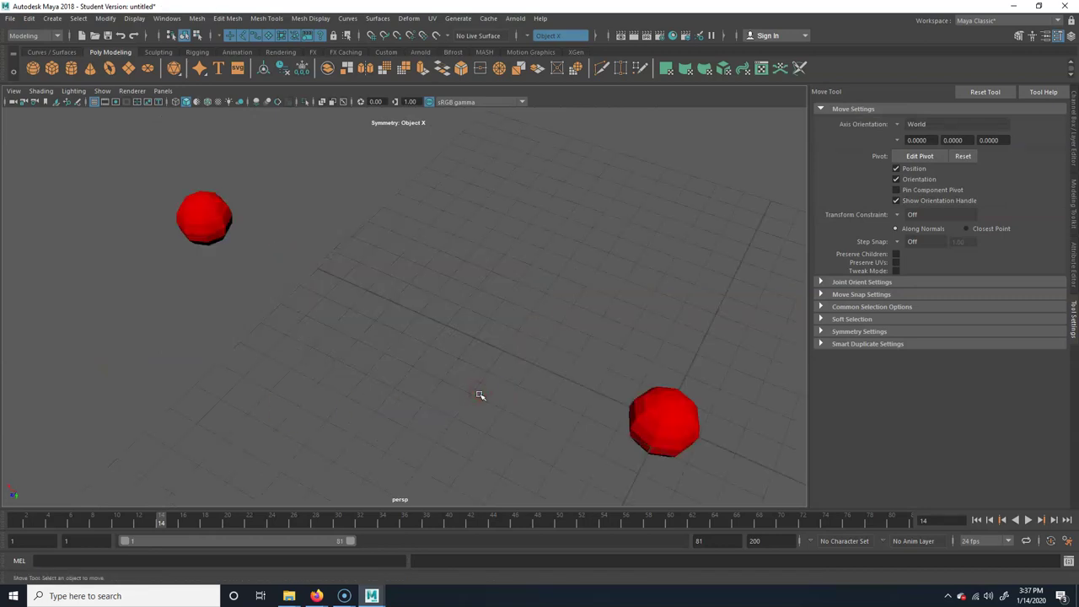
Step: Select the sphere at the origin, pan away from it and frame it in the view
{"action": "left_click", "coordinate": [642, 418]}
{"action": "scroll", "coordinate": [559, 393], "scroll_direction": "down", "scroll_amount": 5}
{"action": "middle_click_drag", "start_coordinate": [559, 393], "coordinate": [275, 365], "text": "alt"}
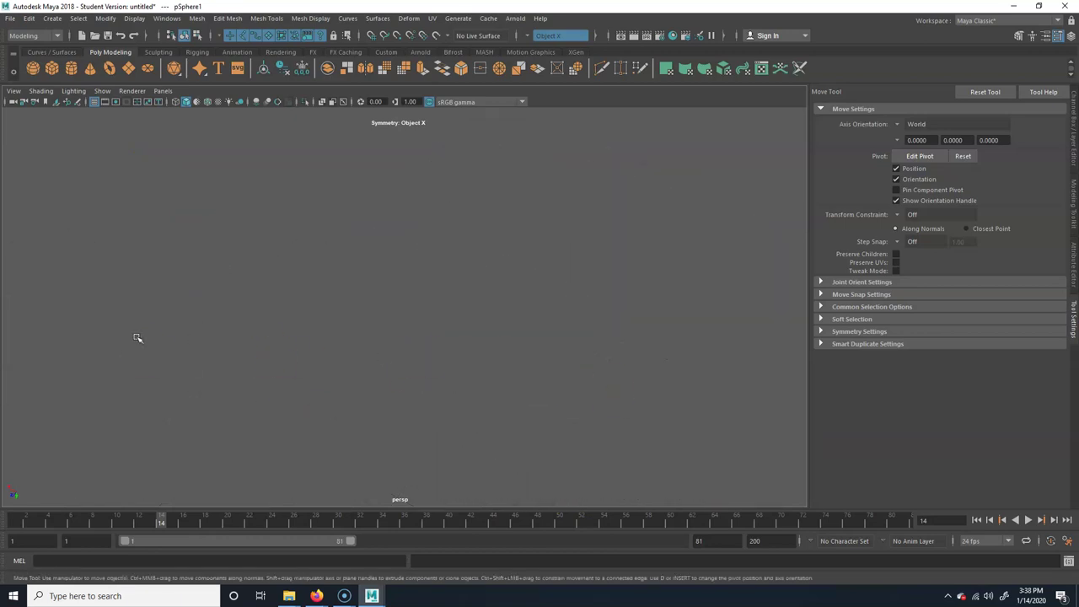
{"action": "key", "text": "f"}
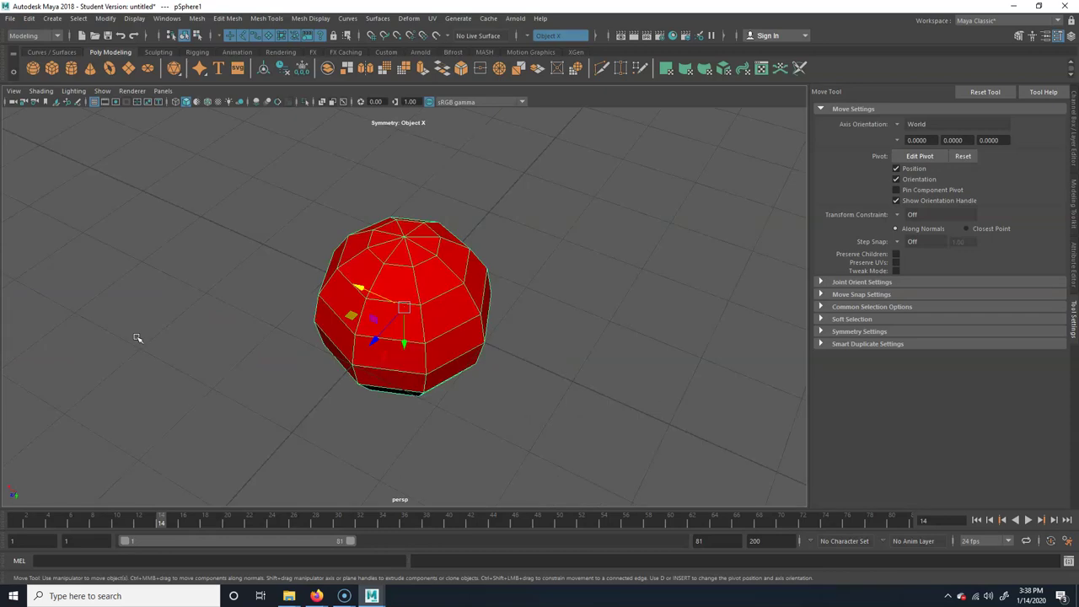
Step: Navigate from the sphere at the origin to the unselected copy and inspect it up close
{"action": "right_click_drag", "start_coordinate": [133, 351], "coordinate": [96, 369], "text": "alt"}
{"action": "middle_click_drag", "start_coordinate": [96, 368], "coordinate": [410, 292], "text": "alt"}
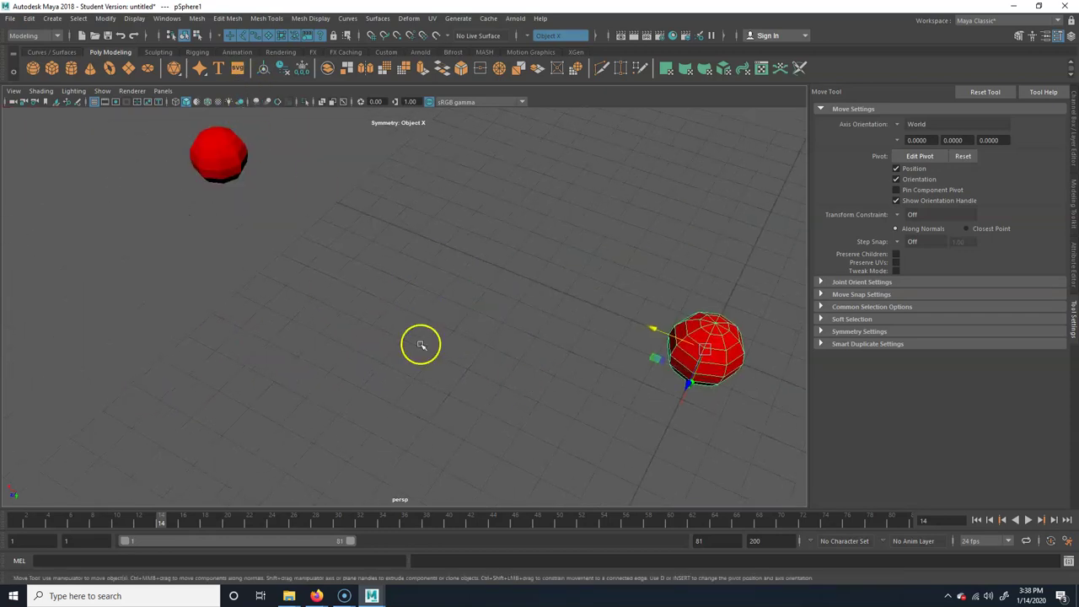
{"action": "right_click_drag", "start_coordinate": [421, 345], "coordinate": [577, 404], "text": "alt"}
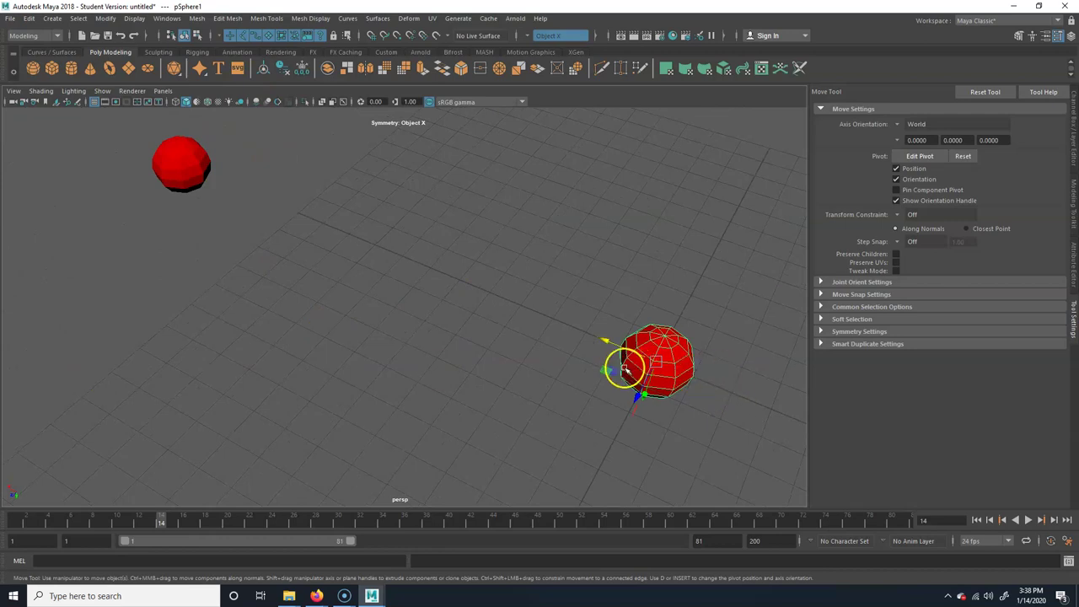
{"action": "middle_click_drag", "start_coordinate": [437, 300], "coordinate": [652, 430], "text": "alt"}
{"action": "right_click_drag", "start_coordinate": [236, 332], "coordinate": [521, 368], "text": "alt"}
{"action": "left_click_drag", "start_coordinate": [521, 368], "coordinate": [575, 394], "text": "alt"}
{"action": "left_click_drag", "start_coordinate": [536, 360], "coordinate": [369, 400], "text": "alt"}
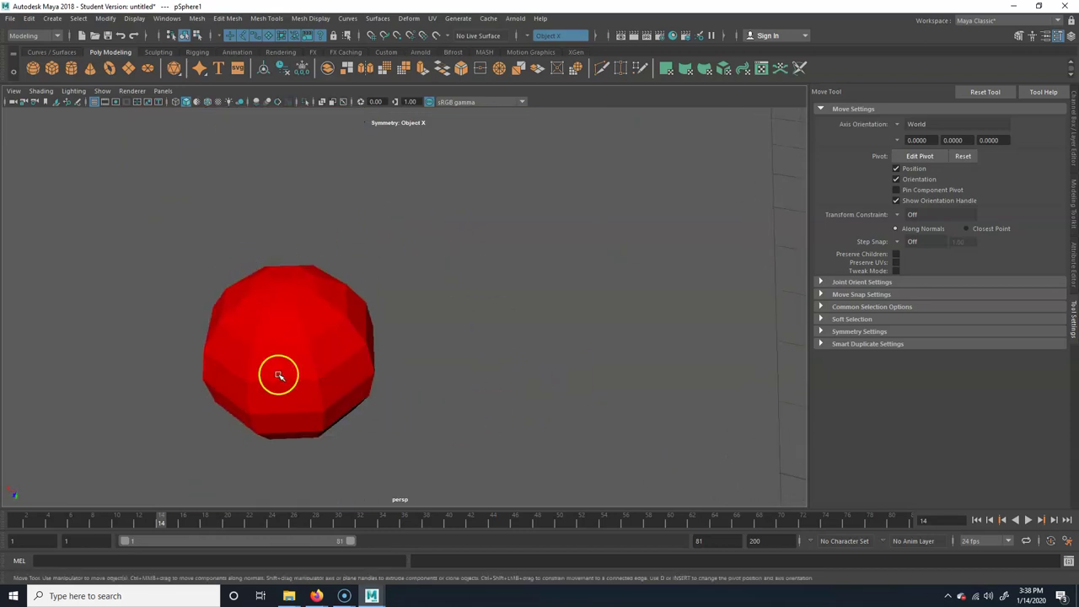
{"action": "left_click_drag", "start_coordinate": [486, 433], "coordinate": [465, 395], "text": "alt"}
{"action": "scroll", "coordinate": [402, 406], "scroll_direction": "down", "scroll_amount": 4}
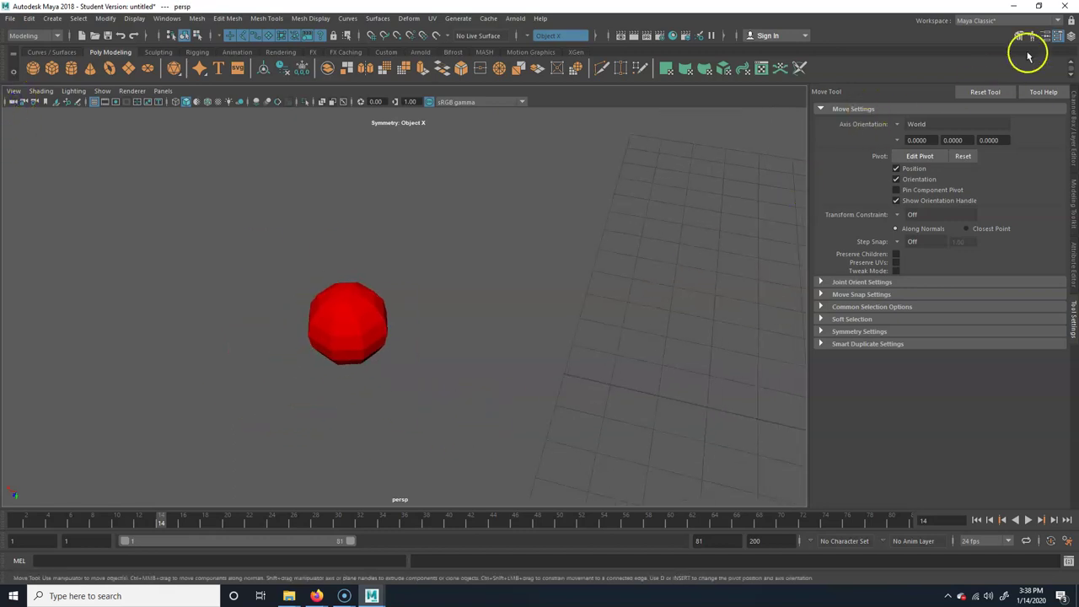
Step: Show the Channel Box and vary the persp camera's Rotate X, ending at 137
{"action": "left_click", "coordinate": [1070, 35]}
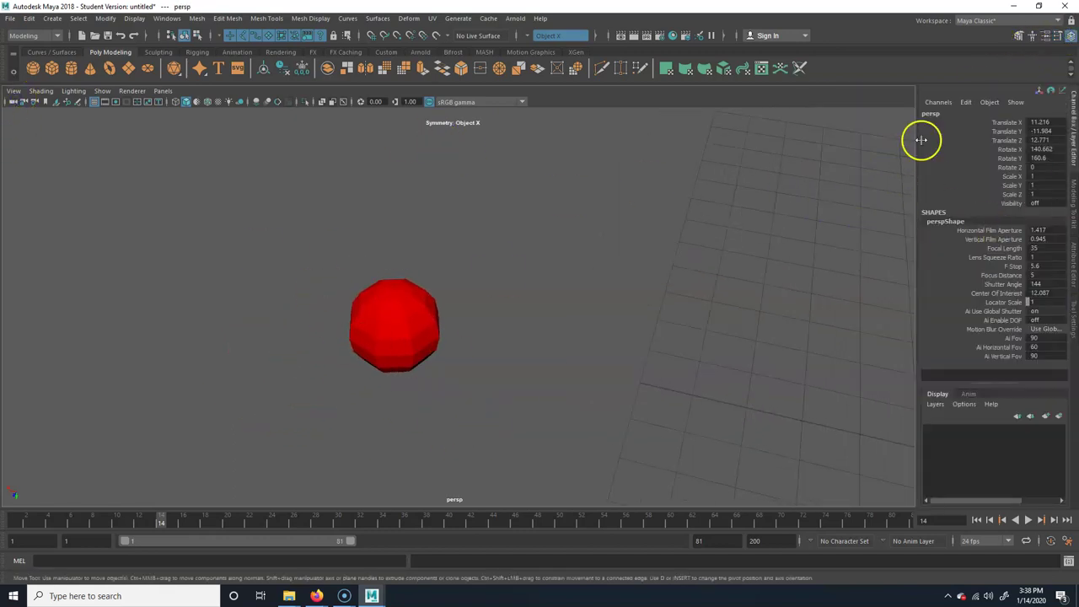
{"action": "key", "text": "e"}
{"action": "left_click", "coordinate": [1007, 151]}
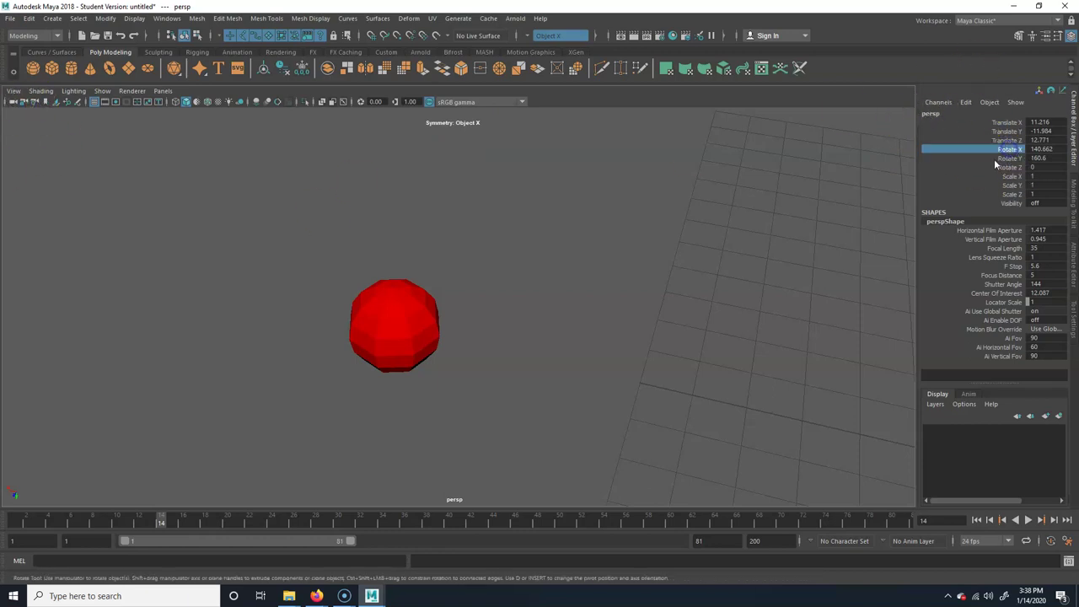
{"action": "middle_click_drag", "start_coordinate": [816, 182], "coordinate": [708, 187]}
{"action": "double_click", "coordinate": [1046, 149]}
{"action": "type", "text": "119"}
{"action": "key", "text": "Return"}
{"action": "middle_click_drag", "start_coordinate": [507, 153], "coordinate": [608, 153]}
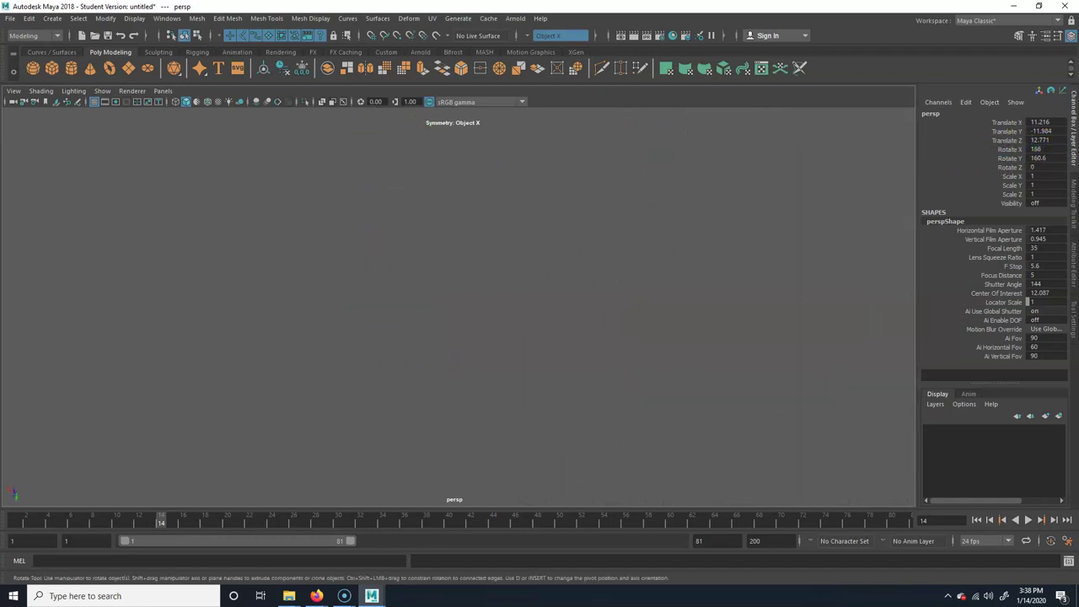
{"action": "middle_click_drag", "start_coordinate": [912, 145], "coordinate": [522, 145]}
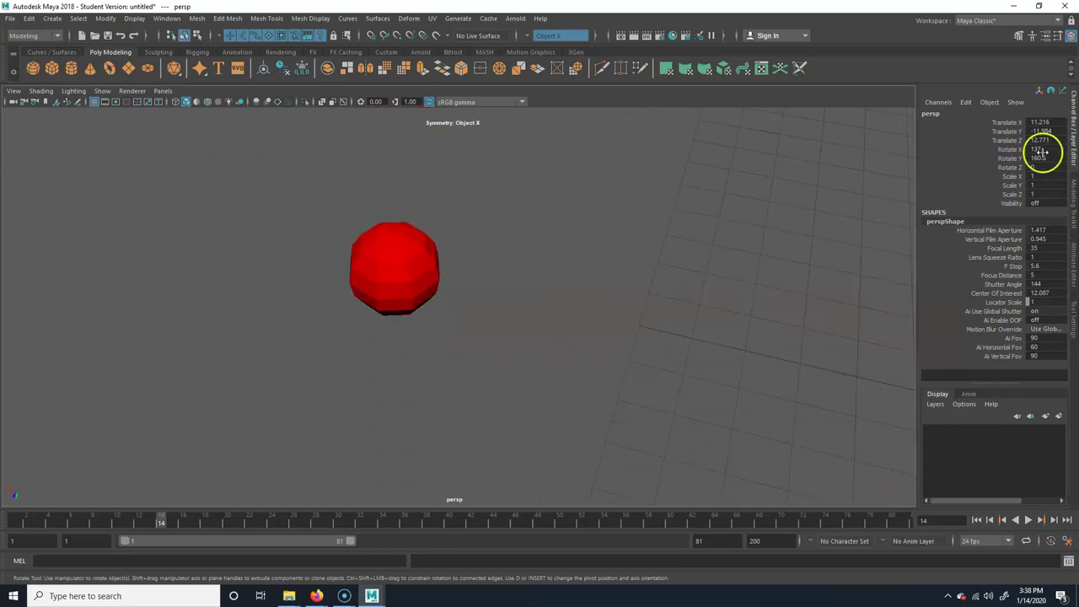
Step: Select the duplicated sphere with the Move tool active and frame it in the view
{"action": "left_click", "coordinate": [390, 265]}
{"action": "key", "text": "w"}
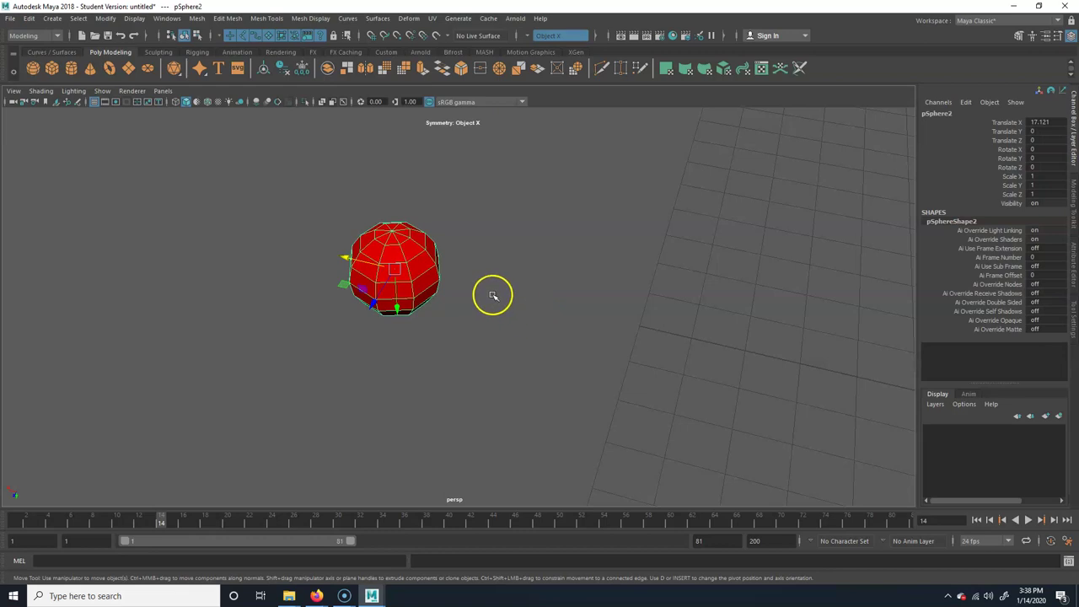
{"action": "key", "text": "f"}
Step: Navigate across the grid to the sphere at the origin, select it and frame it
{"action": "right_click_drag", "start_coordinate": [577, 301], "coordinate": [396, 315], "text": "alt"}
{"action": "left_click_drag", "start_coordinate": [396, 315], "coordinate": [511, 354], "text": "alt"}
{"action": "right_click_drag", "start_coordinate": [511, 354], "coordinate": [340, 350], "text": "alt"}
{"action": "middle_click_drag", "start_coordinate": [792, 384], "coordinate": [368, 103], "text": "alt"}
{"action": "left_click_drag", "start_coordinate": [368, 253], "coordinate": [433, 395], "text": "alt"}
{"action": "middle_click_drag", "start_coordinate": [738, 330], "coordinate": [354, 345], "text": "alt"}
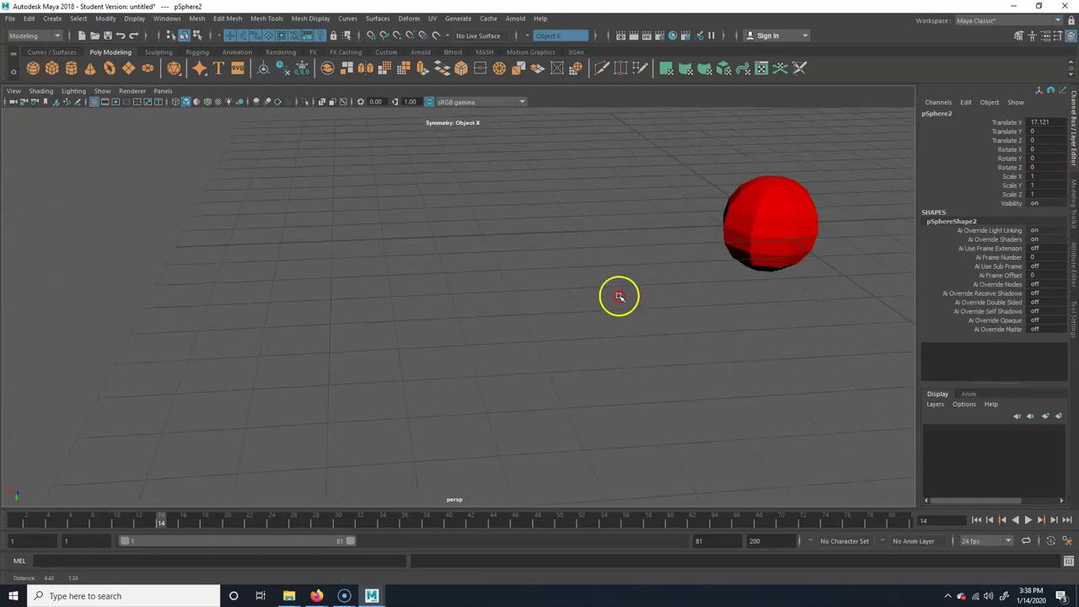
{"action": "right_click_drag", "start_coordinate": [354, 345], "coordinate": [667, 333], "text": "alt"}
{"action": "middle_click_drag", "start_coordinate": [873, 324], "coordinate": [537, 340], "text": "alt"}
{"action": "left_click_drag", "start_coordinate": [496, 355], "coordinate": [552, 349], "text": "alt"}
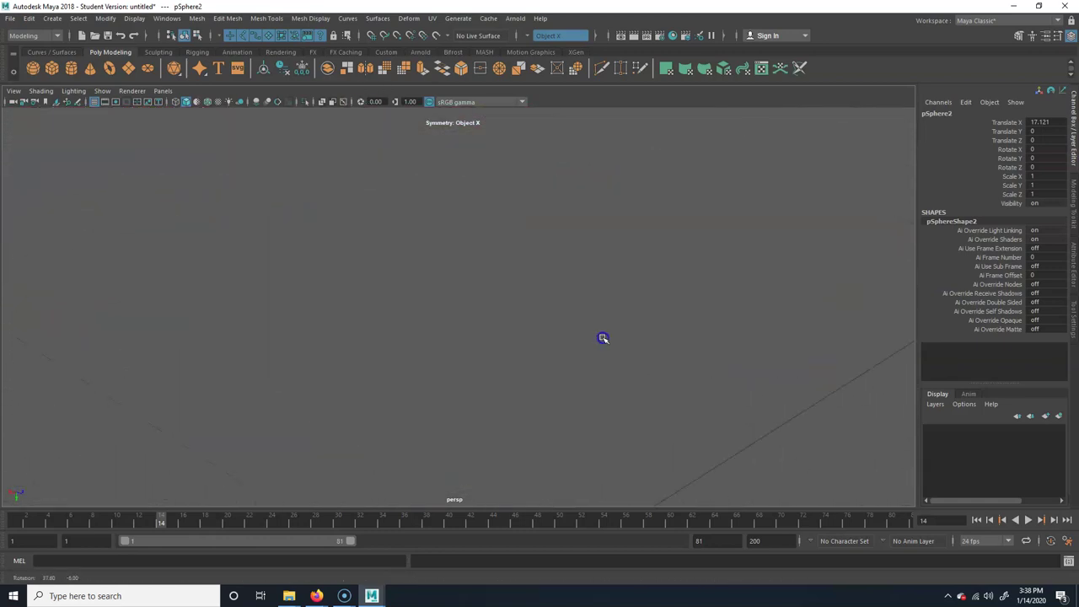
{"action": "left_click", "coordinate": [501, 384]}
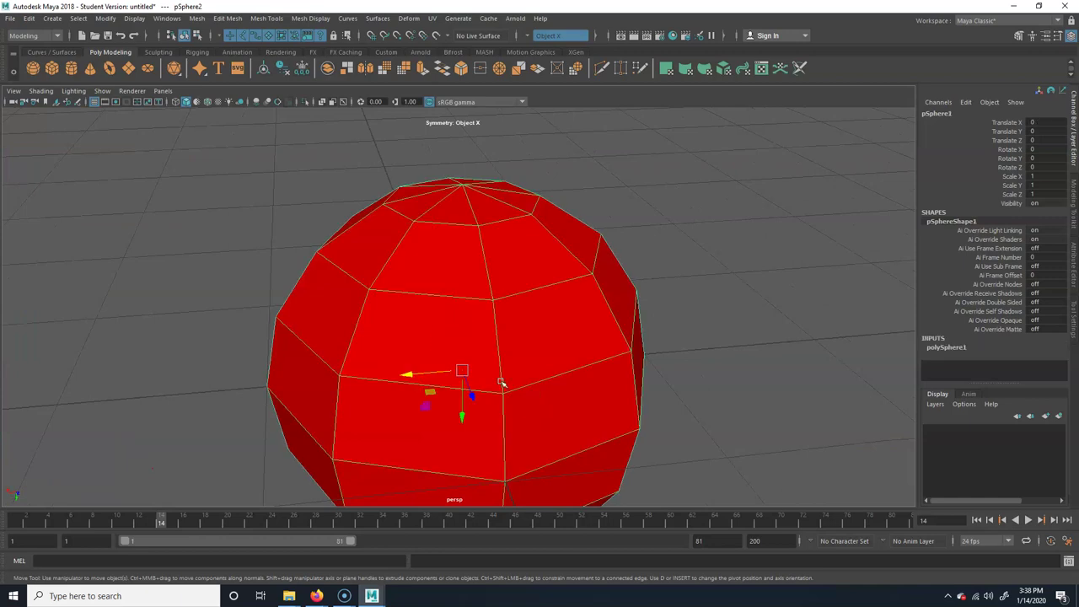
{"action": "key", "text": "f"}
Step: Orbit and pan until the duplicated sphere is in view, select it and frame it
{"action": "left_click_drag", "start_coordinate": [591, 421], "coordinate": [549, 400], "text": "alt"}
{"action": "left_click_drag", "start_coordinate": [662, 348], "coordinate": [425, 344], "text": "alt"}
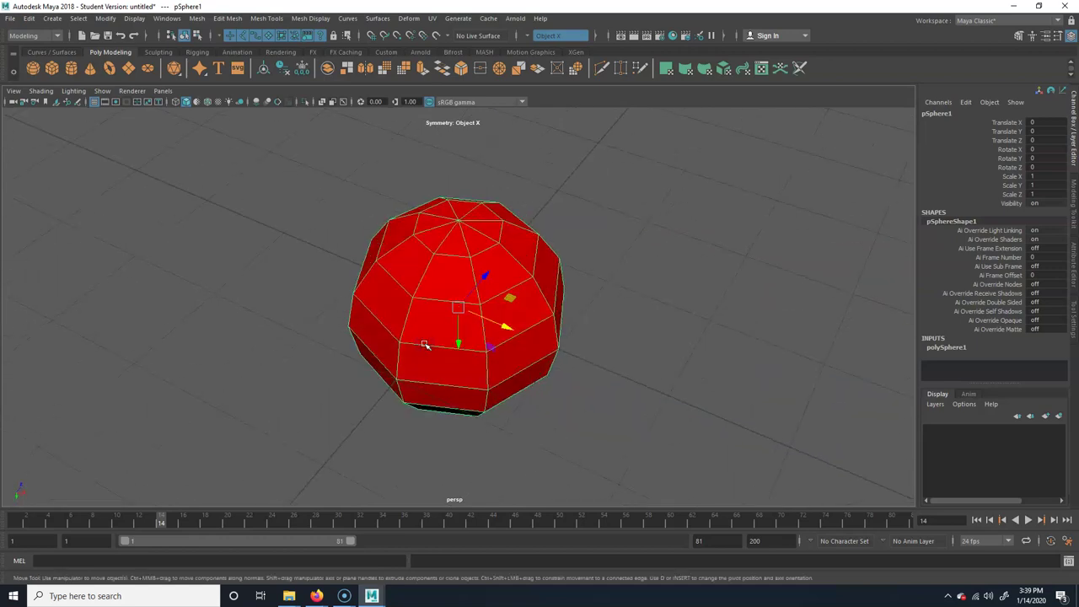
{"action": "left_click_drag", "start_coordinate": [498, 312], "coordinate": [386, 321], "text": "alt"}
{"action": "middle_click_drag", "start_coordinate": [386, 322], "coordinate": [607, 390], "text": "alt"}
{"action": "right_click_drag", "start_coordinate": [607, 390], "coordinate": [450, 354], "text": "alt"}
{"action": "middle_click_drag", "start_coordinate": [450, 354], "coordinate": [321, 301], "text": "alt"}
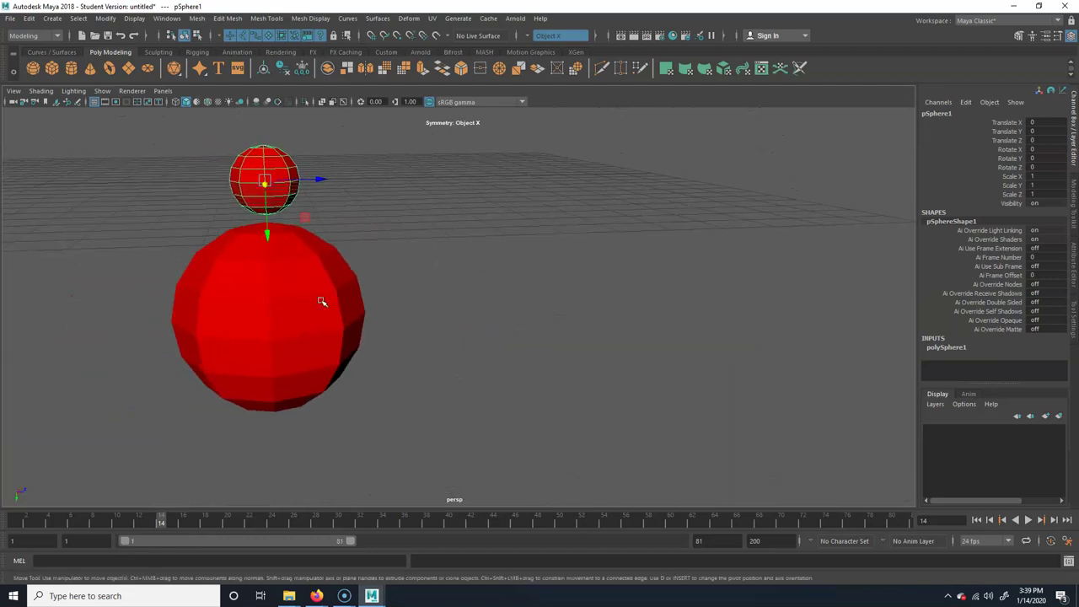
{"action": "left_click", "coordinate": [383, 401]}
{"action": "key", "text": "f"}
Step: Navigate back across the grid until the sphere at the origin is in view
{"action": "mouse_move", "coordinate": [385, 402]}
{"action": "left_mouse_down", "text": "alt"}
{"action": "mouse_move", "coordinate": [474, 355]}
{"action": "mouse_move", "coordinate": [520, 347]}
{"action": "left_mouse_up", "text": "alt"}
{"action": "middle_click_drag", "start_coordinate": [363, 366], "coordinate": [753, 362], "text": "alt"}
{"action": "middle_click_drag", "start_coordinate": [328, 349], "coordinate": [514, 346], "text": "alt"}
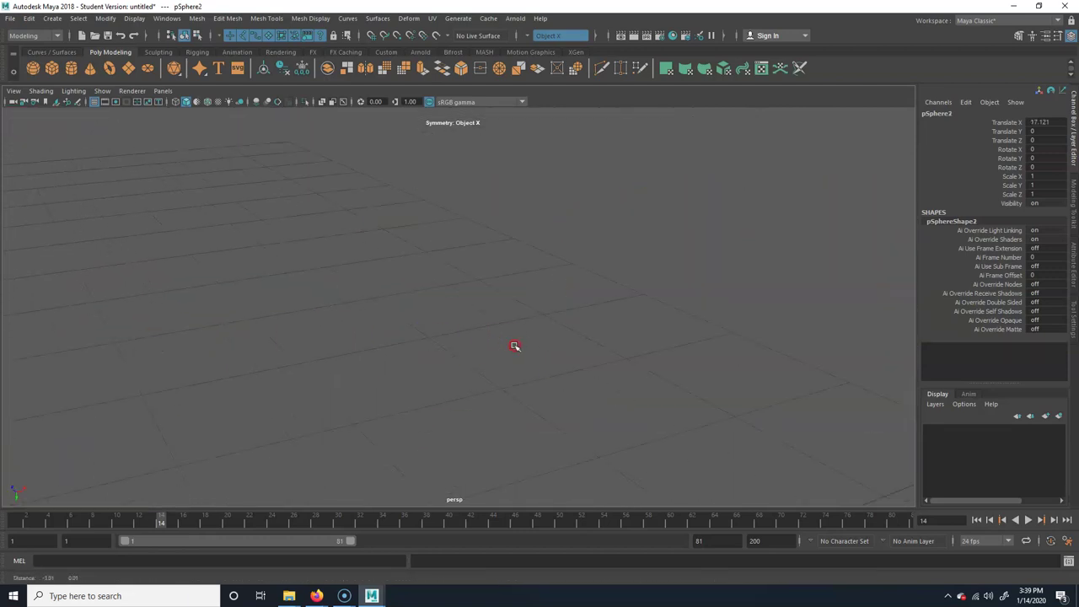
{"action": "right_click_drag", "start_coordinate": [297, 362], "coordinate": [214, 355], "text": "alt"}
{"action": "middle_click_drag", "start_coordinate": [215, 354], "coordinate": [497, 361], "text": "alt"}
{"action": "right_click_drag", "start_coordinate": [498, 361], "coordinate": [325, 366], "text": "alt"}
{"action": "left_click_drag", "start_coordinate": [325, 366], "coordinate": [349, 314], "text": "alt"}
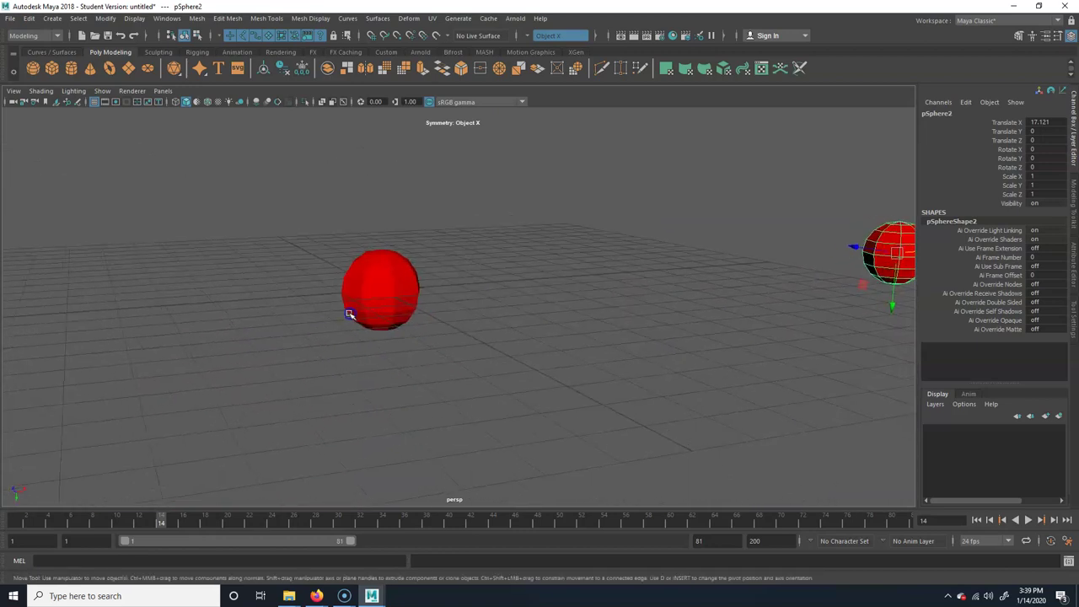
Step: Select the sphere at the origin, frame it, and orbit to an elevated view of it
{"action": "left_click", "coordinate": [382, 306]}
{"action": "key", "text": "f"}
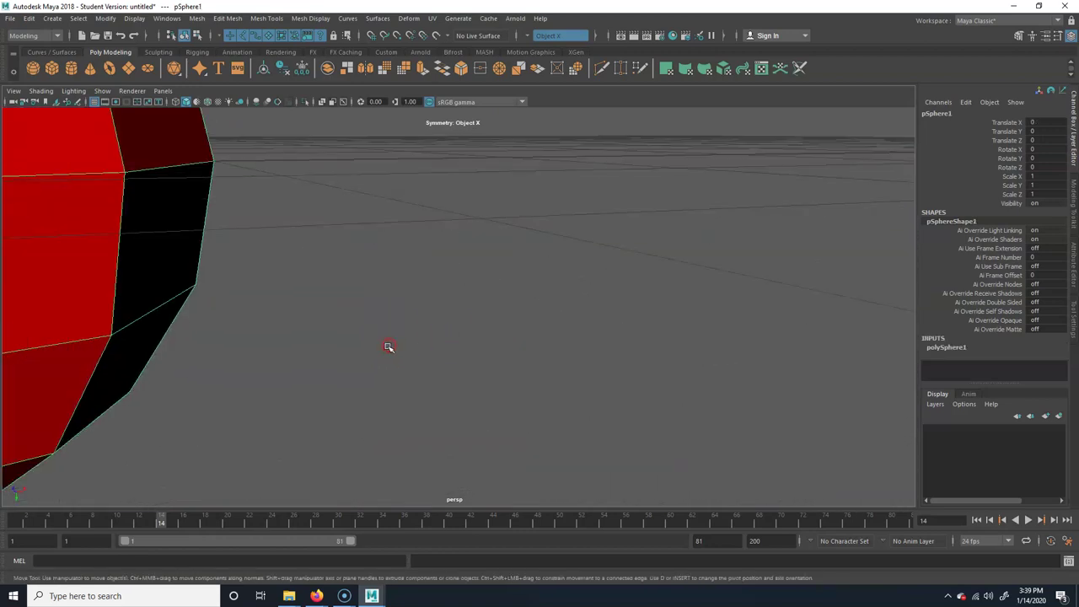
{"action": "left_click_drag", "start_coordinate": [425, 334], "coordinate": [337, 351], "text": "alt"}
{"action": "right_click_drag", "start_coordinate": [416, 352], "coordinate": [481, 258], "text": "alt"}
{"action": "middle_click_drag", "start_coordinate": [481, 258], "coordinate": [482, 408], "text": "alt"}
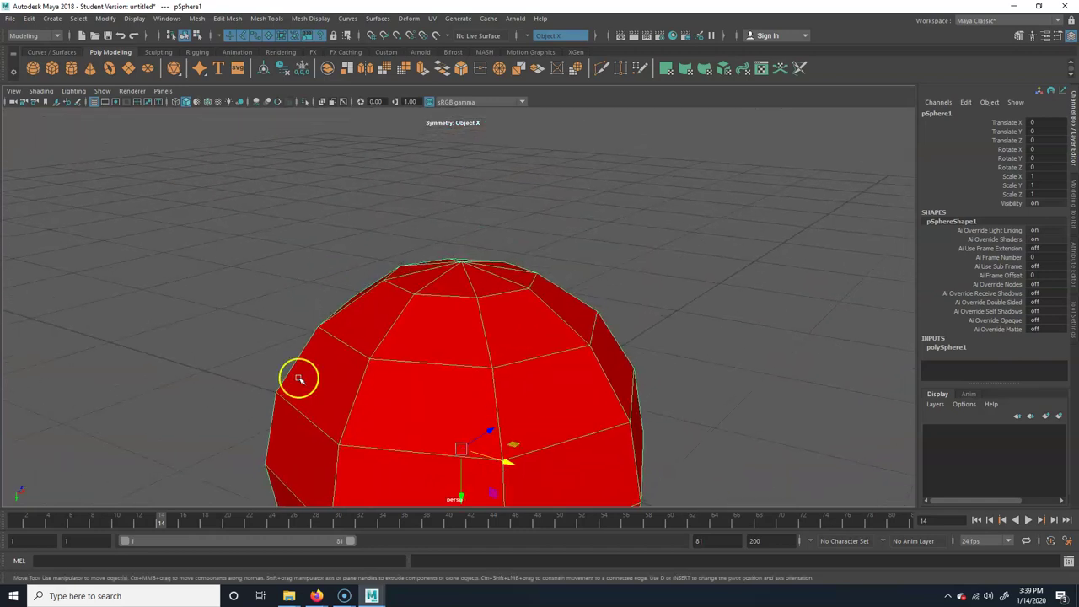
Step: Switch the sphere to vertex mode, select the vertex at its top pole and frame it
{"action": "right_click_drag", "start_coordinate": [299, 379], "coordinate": [585, 339], "text": "alt"}
{"action": "middle_click_drag", "start_coordinate": [542, 309], "coordinate": [321, 378], "text": "alt"}
{"action": "left_click_drag", "start_coordinate": [321, 379], "coordinate": [360, 365], "text": "alt"}
{"action": "right_click_drag", "start_coordinate": [455, 325], "coordinate": [289, 286]}
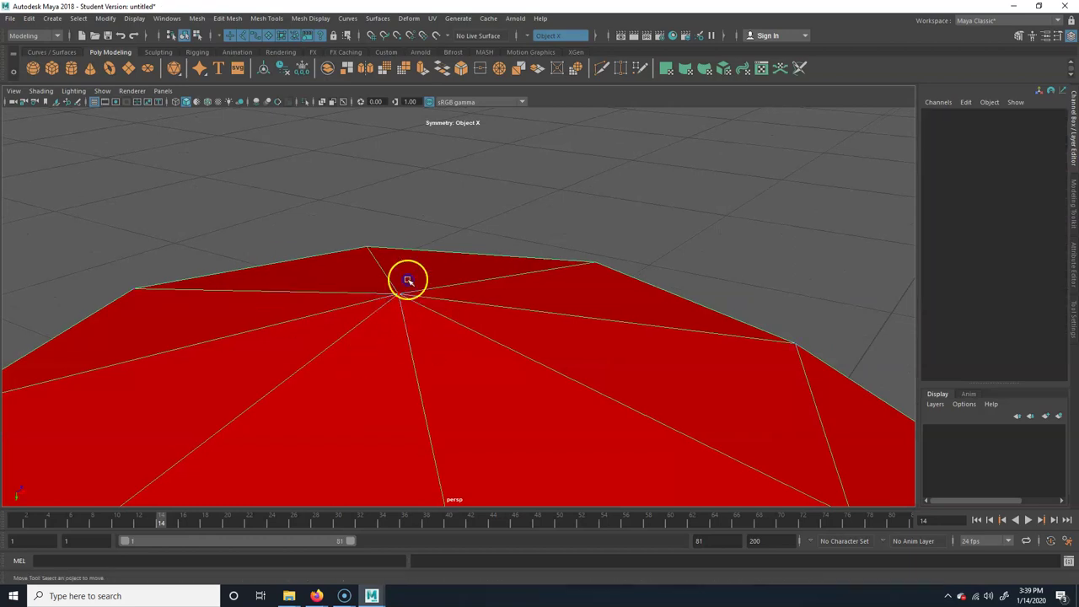
{"action": "left_click_drag", "start_coordinate": [410, 279], "coordinate": [372, 317]}
{"action": "key", "text": "f"}
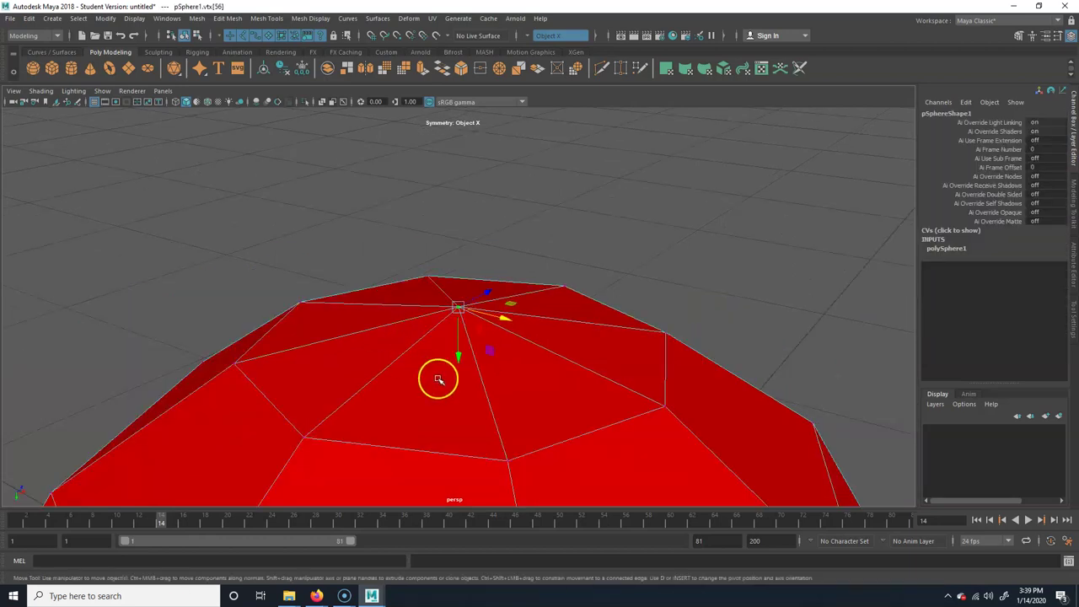
Step: Clear the vertex selection and return the sphere to object mode
{"action": "left_click", "coordinate": [503, 224]}
{"action": "right_click_drag", "start_coordinate": [444, 352], "coordinate": [506, 304]}
{"action": "left_click_drag", "start_coordinate": [449, 358], "coordinate": [490, 337], "text": "alt"}
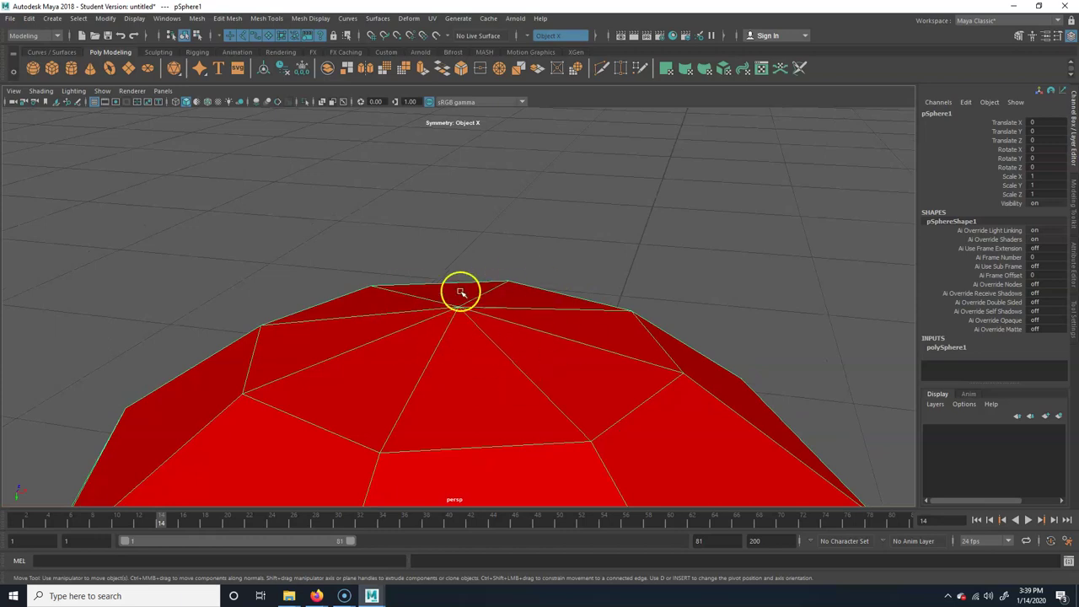
Step: Zoom out from the sphere's top and orbit around the whole sphere to view it on the grid
{"action": "right_click_drag", "start_coordinate": [560, 350], "coordinate": [233, 318], "text": "alt"}
{"action": "left_click_drag", "start_coordinate": [238, 317], "coordinate": [308, 372], "text": "alt"}
{"action": "middle_click_drag", "start_coordinate": [400, 372], "coordinate": [402, 374], "text": "alt"}
{"action": "left_click_drag", "start_coordinate": [402, 374], "coordinate": [323, 338], "text": "alt"}
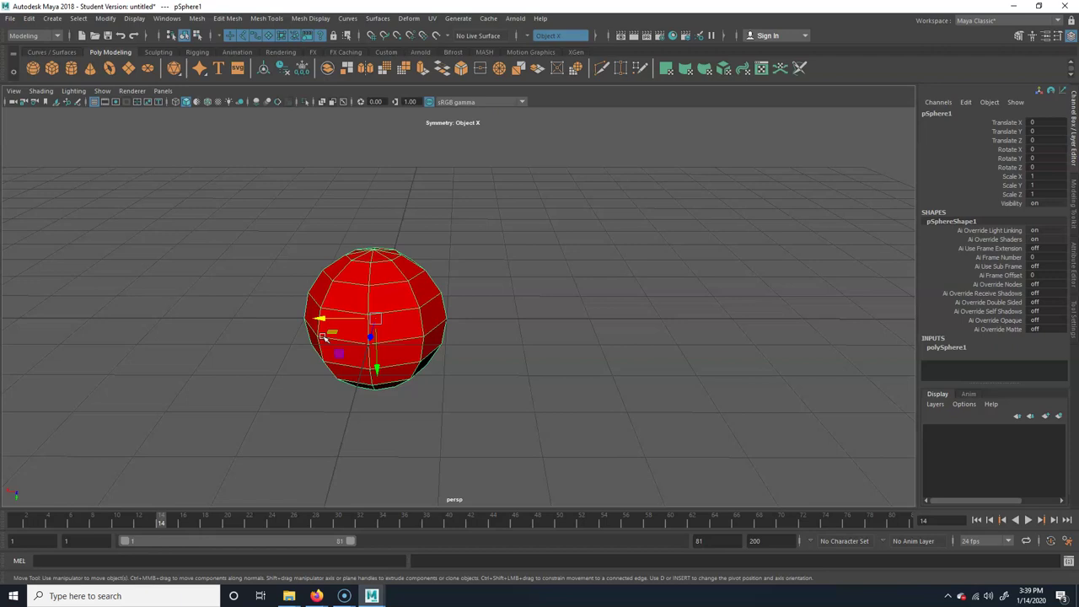
{"action": "right_click_drag", "start_coordinate": [484, 326], "coordinate": [612, 328], "text": "alt"}
{"action": "left_click_drag", "start_coordinate": [531, 354], "coordinate": [518, 326], "text": "alt"}
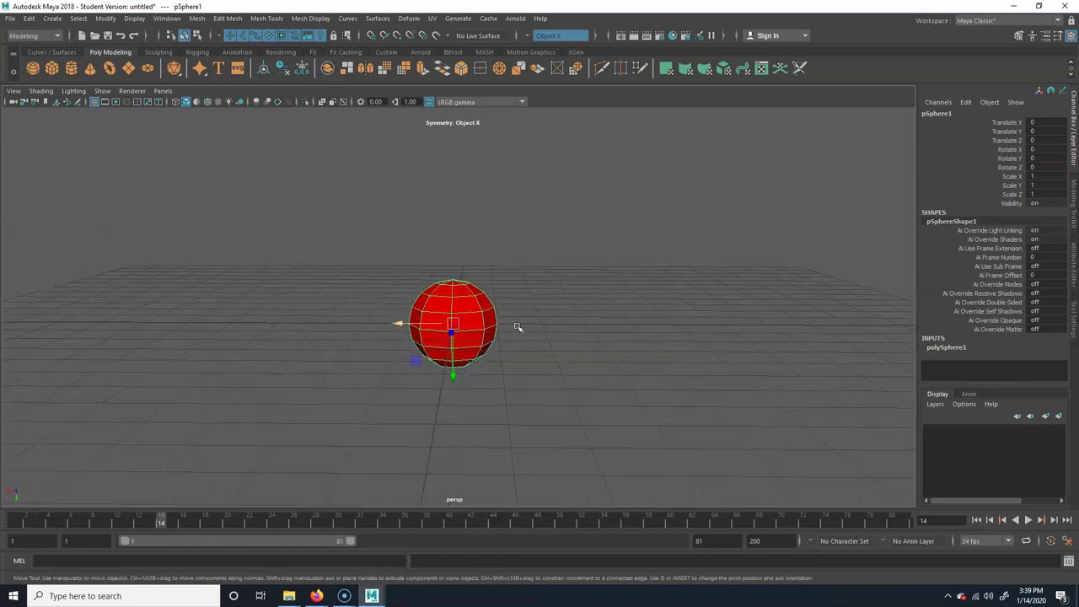
{"action": "left_click_drag", "start_coordinate": [374, 337], "coordinate": [447, 341], "text": "alt"}
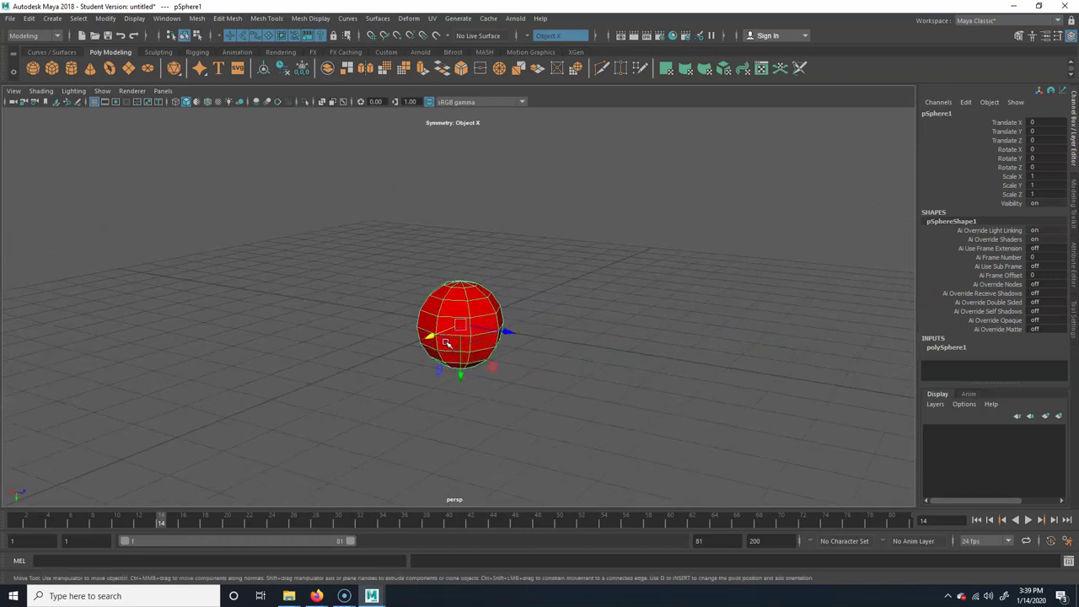
{"action": "left_click_drag", "start_coordinate": [545, 396], "coordinate": [405, 376], "text": "alt"}
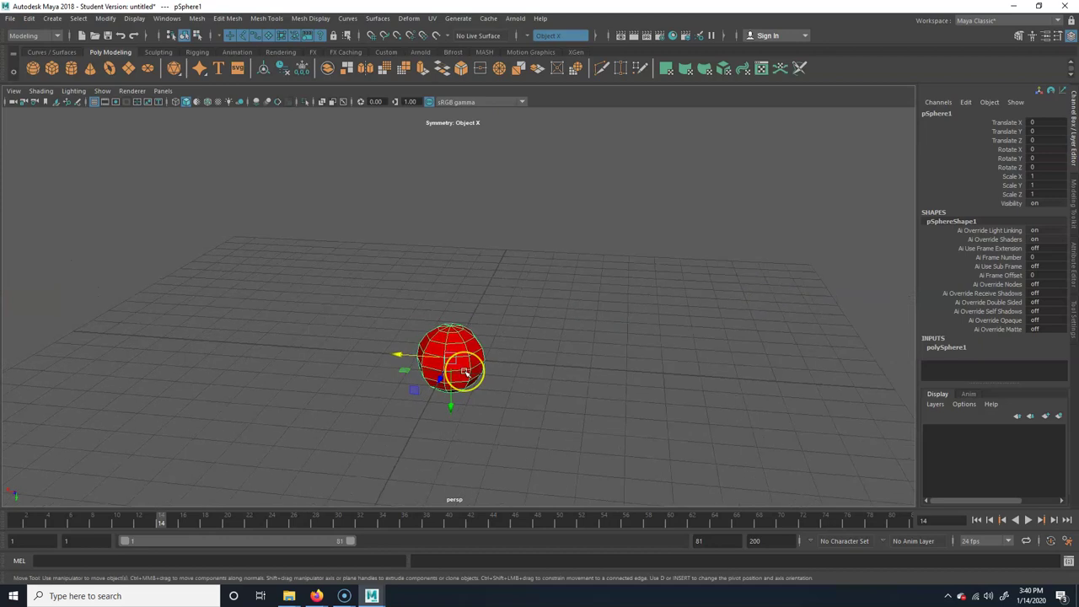
Step: Select the duplicated sphere away from the origin and delete it
{"action": "middle_click_drag", "start_coordinate": [193, 365], "coordinate": [391, 364], "text": "alt"}
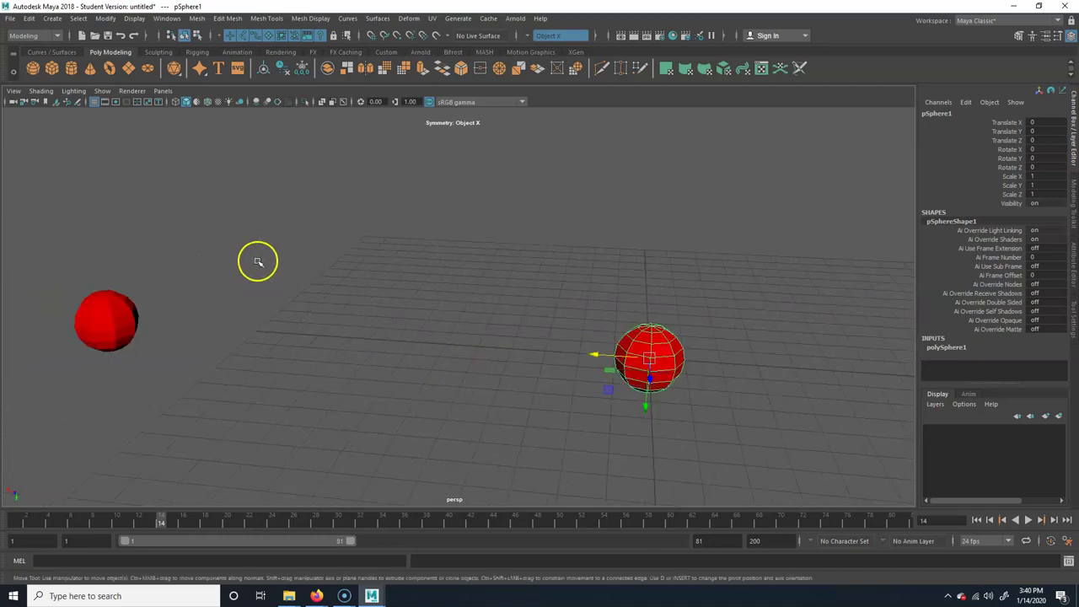
{"action": "left_click_drag", "start_coordinate": [258, 262], "coordinate": [24, 384]}
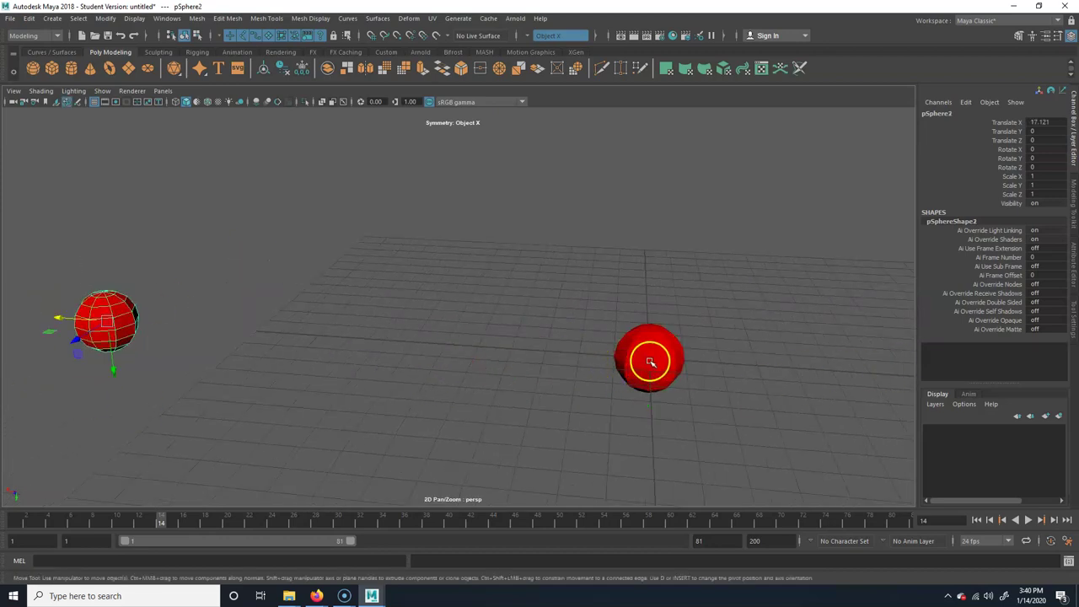
{"action": "key", "text": "Delete"}
Step: Set the lambert1 material's color to white in the Hypershade and close the Hypershade
{"action": "left_click", "coordinate": [672, 36]}
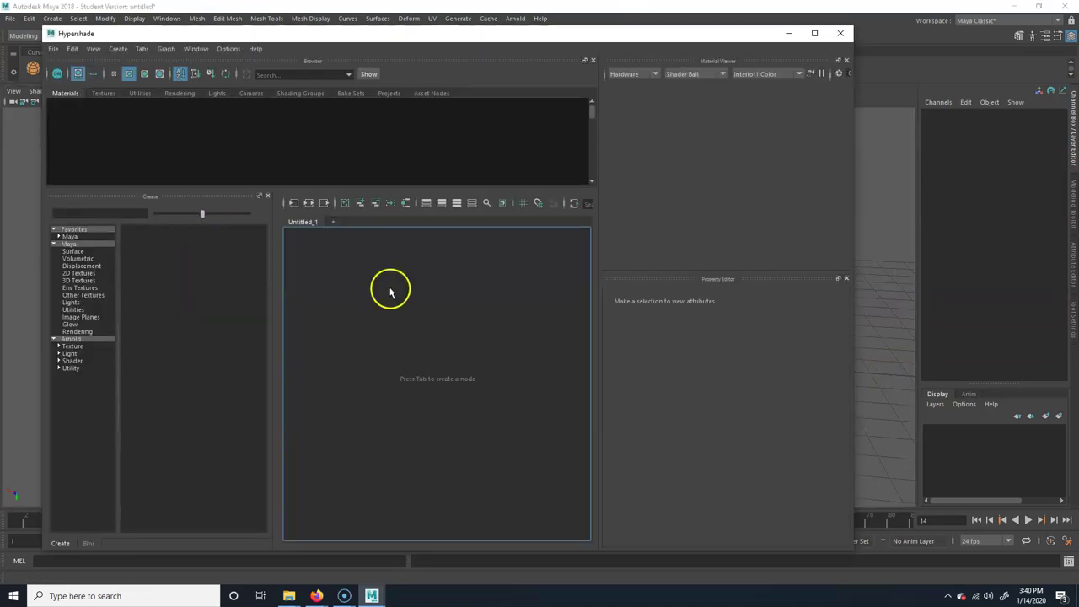
{"action": "left_click", "coordinate": [108, 120]}
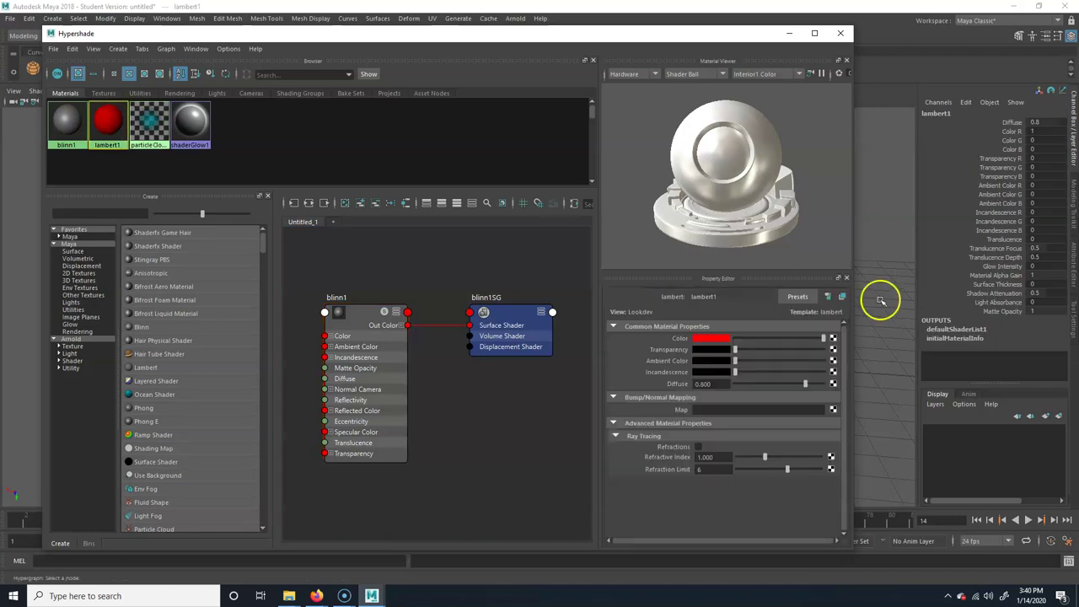
{"action": "left_click", "coordinate": [721, 351]}
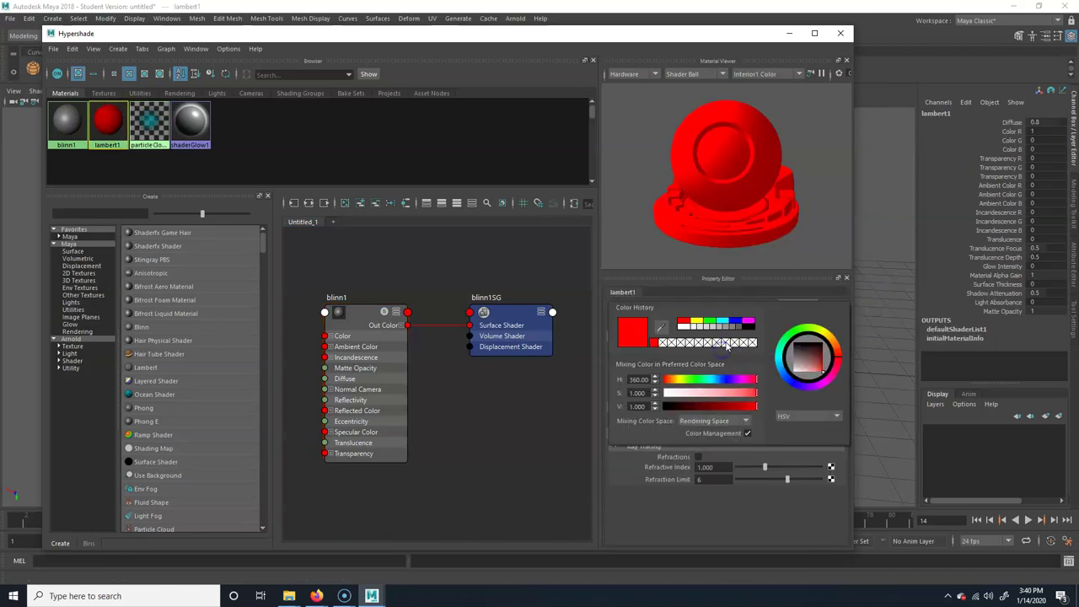
{"action": "left_click", "coordinate": [683, 327]}
{"action": "left_click", "coordinate": [840, 33]}
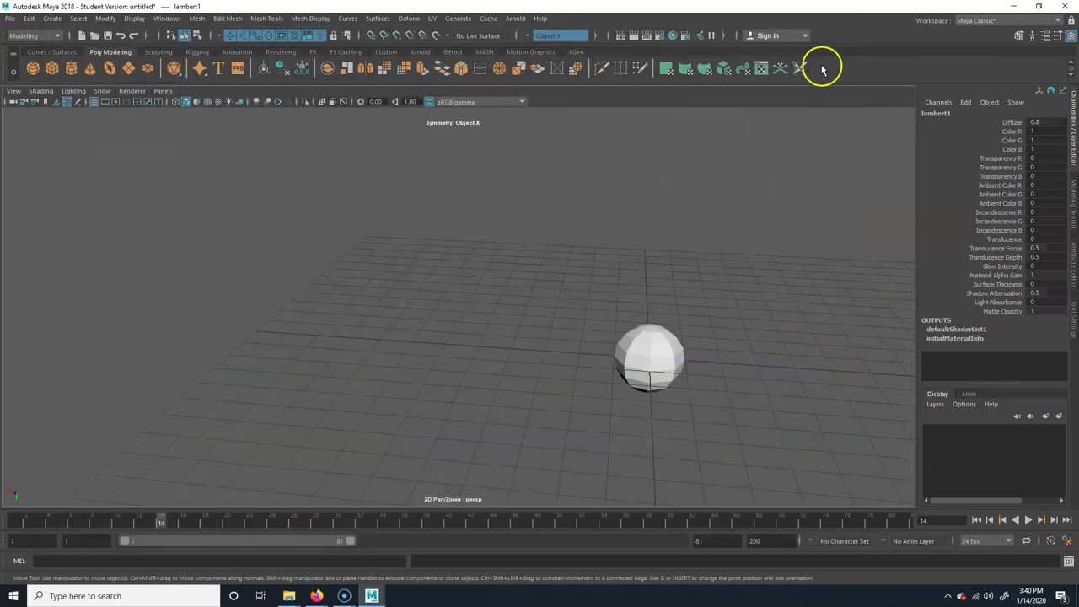
Step: Bring the white sphere closer to the middle of the view and select it with the Select tool active
{"action": "middle_click_drag", "start_coordinate": [665, 344], "coordinate": [533, 322], "text": "alt"}
{"action": "right_click_drag", "start_coordinate": [359, 362], "coordinate": [595, 344], "text": "alt"}
{"action": "middle_click_drag", "start_coordinate": [717, 416], "coordinate": [551, 349], "text": "alt"}
{"action": "left_click_drag", "start_coordinate": [439, 383], "coordinate": [452, 385], "text": "alt"}
{"action": "left_click", "coordinate": [413, 285]}
{"action": "right_click_drag", "start_coordinate": [479, 354], "coordinate": [534, 326], "text": "alt"}
{"action": "left_click", "coordinate": [564, 337]}
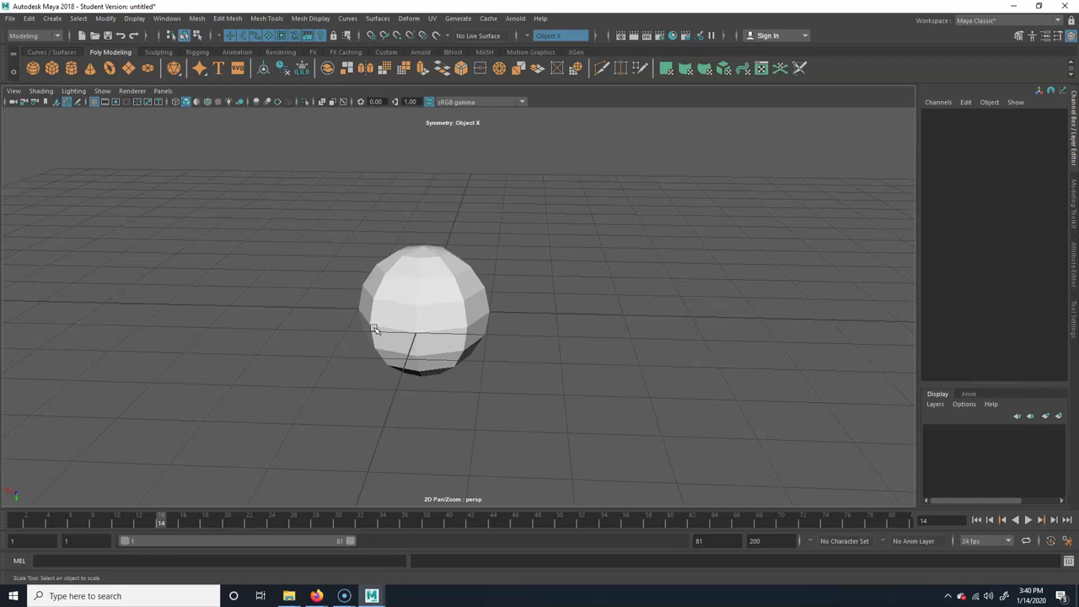
{"action": "left_click", "coordinate": [422, 319]}
{"action": "key", "text": "q"}
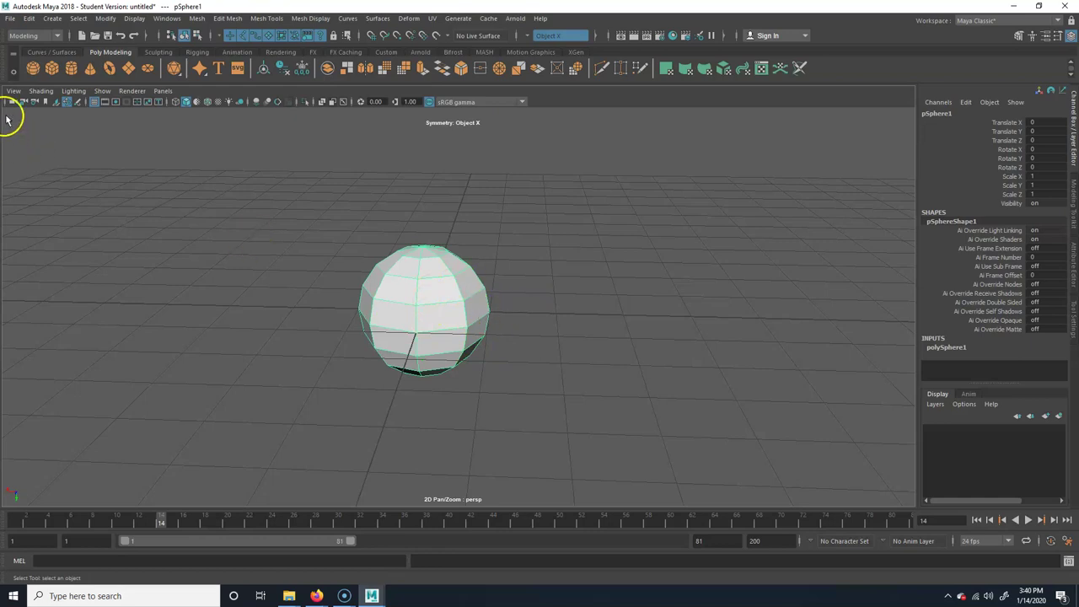
Step: Create a second polygon sphere and move it along X to about -4.13
{"action": "left_click", "coordinate": [34, 70]}
{"action": "key", "text": "w"}
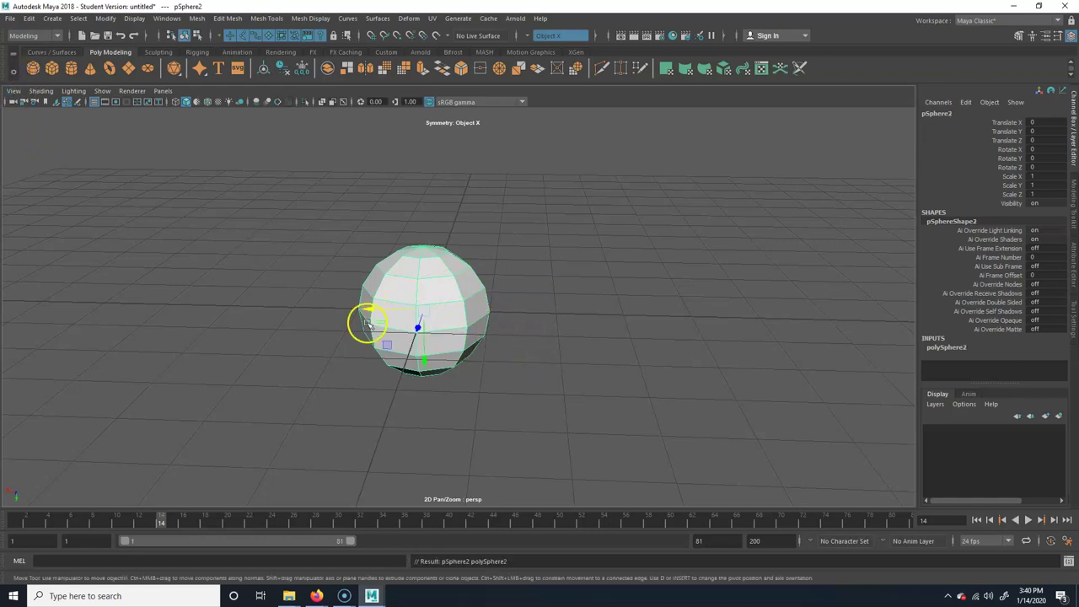
{"action": "left_click_drag", "start_coordinate": [372, 311], "coordinate": [646, 315]}
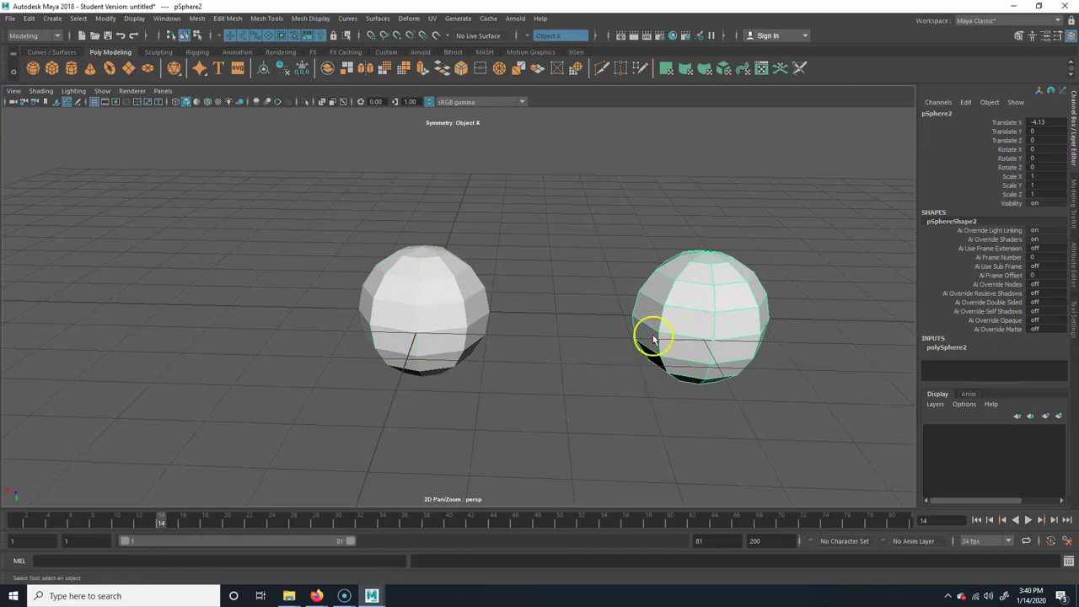
Step: Alternate the selection between the two spheres, with the Select tool and with the Move tool active
{"action": "left_click", "coordinate": [414, 308]}
{"action": "left_click", "coordinate": [663, 301]}
{"action": "left_click", "coordinate": [386, 308]}
{"action": "left_click", "coordinate": [716, 301]}
{"action": "key", "text": "w"}
{"action": "left_click", "coordinate": [459, 309]}
{"action": "left_click", "coordinate": [737, 297]}
{"action": "left_click", "coordinate": [456, 329]}
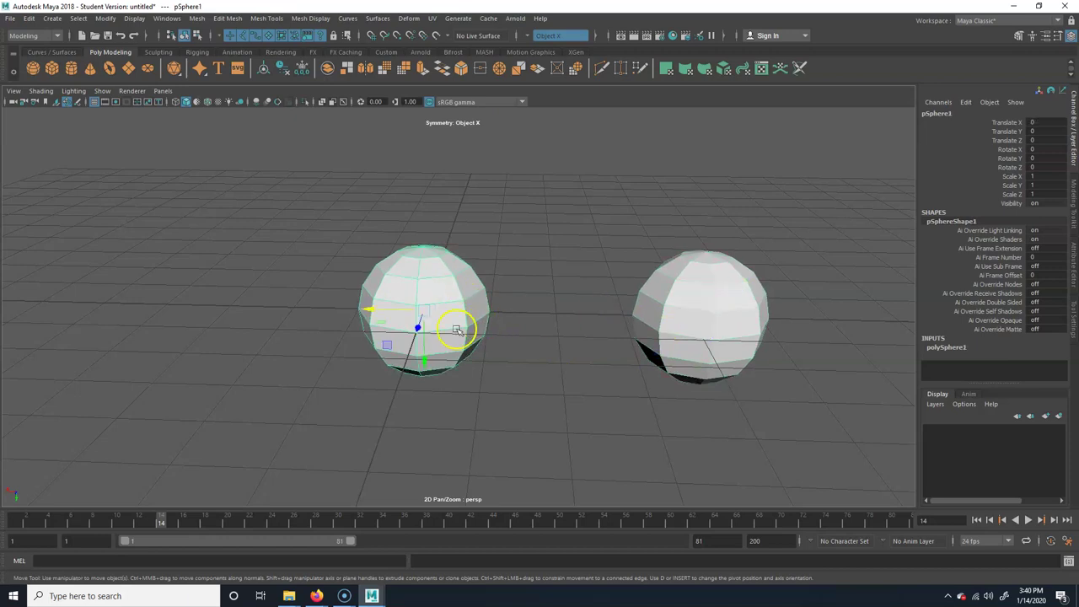
Step: Move the second sphere along X to about -0.128 so it overlaps the sphere at the origin
{"action": "left_click", "coordinate": [669, 299]}
{"action": "key", "text": "e"}
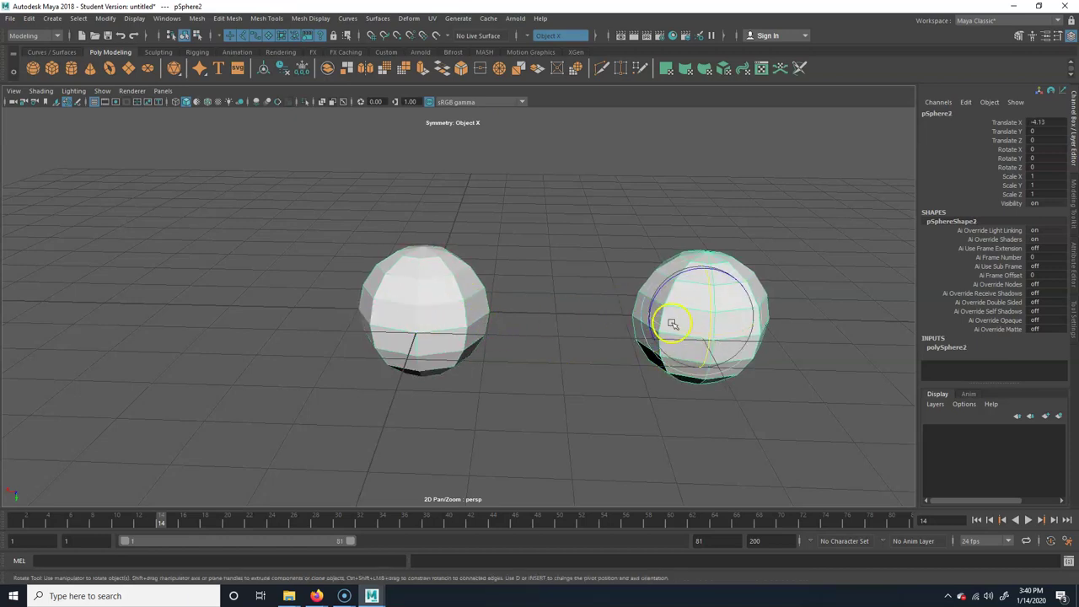
{"action": "key", "text": "w"}
{"action": "left_click_drag", "start_coordinate": [638, 311], "coordinate": [381, 327]}
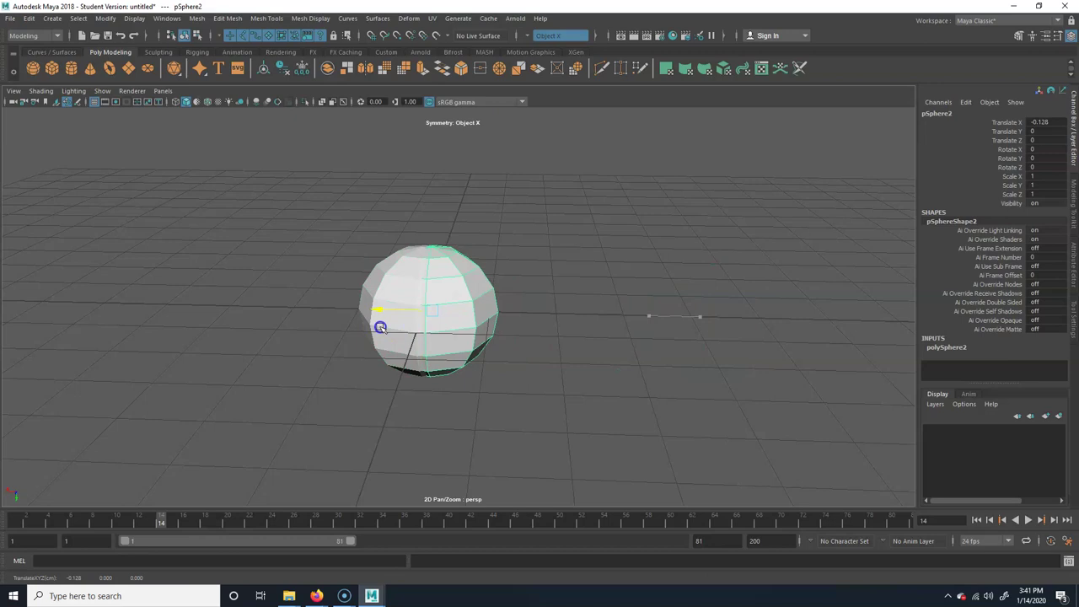
Step: Enlarge the Rotate manipulator, try a free rotation of the second sphere and undo it
{"action": "key", "text": "e"}
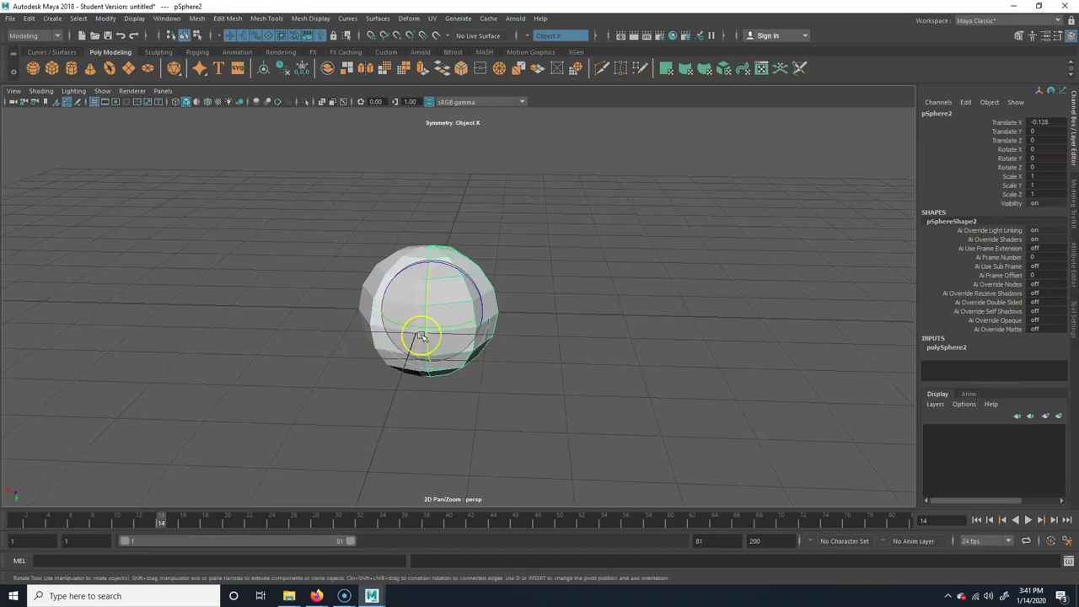
{"action": "key", "text": "equal"}
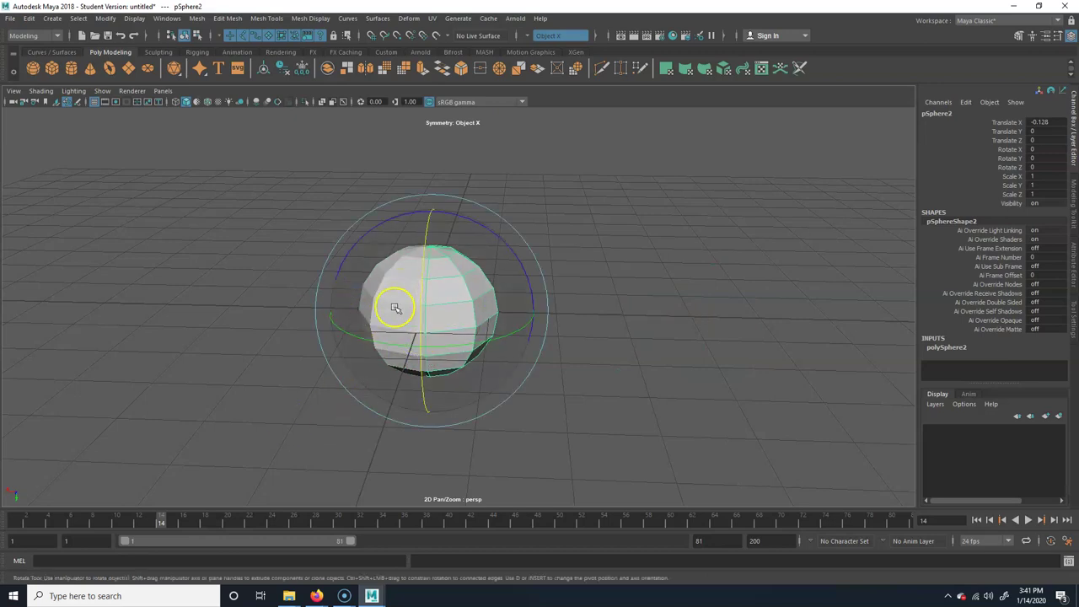
{"action": "left_click_drag", "start_coordinate": [400, 303], "coordinate": [408, 339]}
{"action": "key", "text": "ctrl+z"}
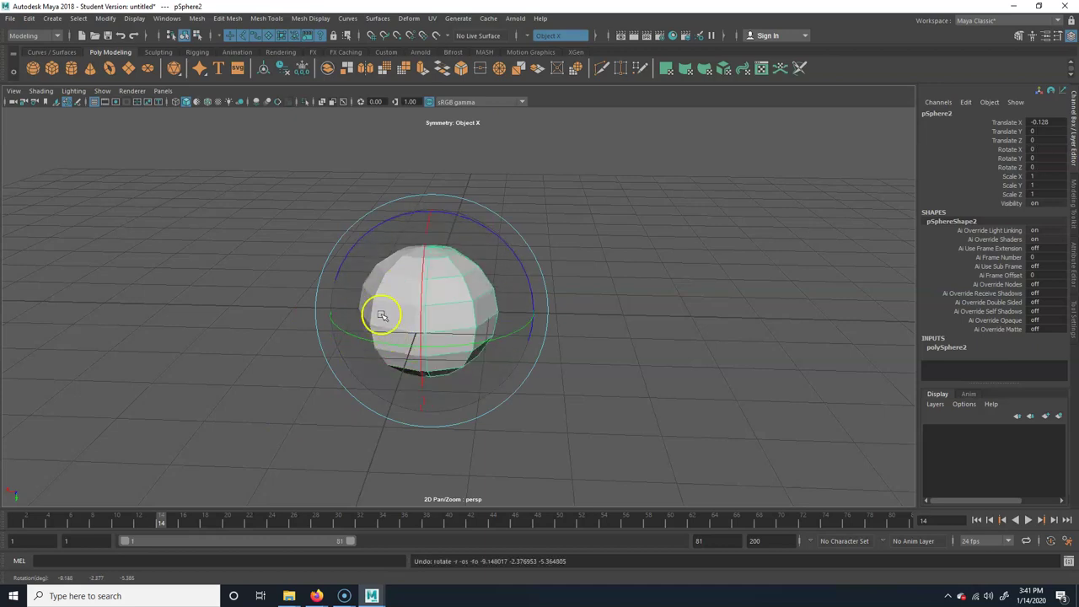
{"action": "key", "text": "q"}
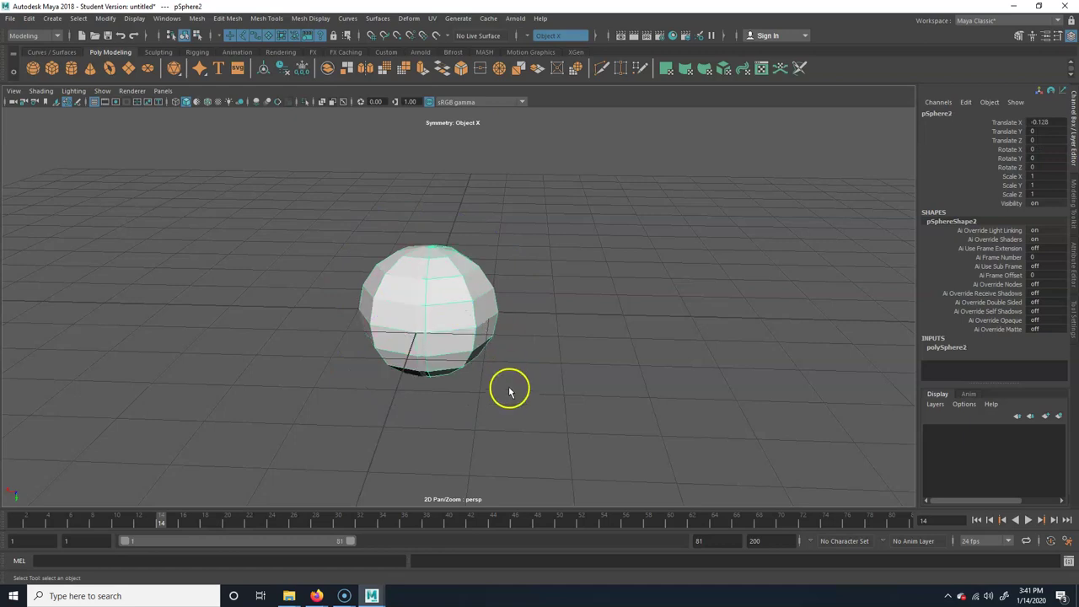
Step: Remove the overlapping second sphere and select the sphere at the origin with the Move tool active
{"action": "left_click", "coordinate": [506, 390]}
{"action": "left_click", "coordinate": [424, 329]}
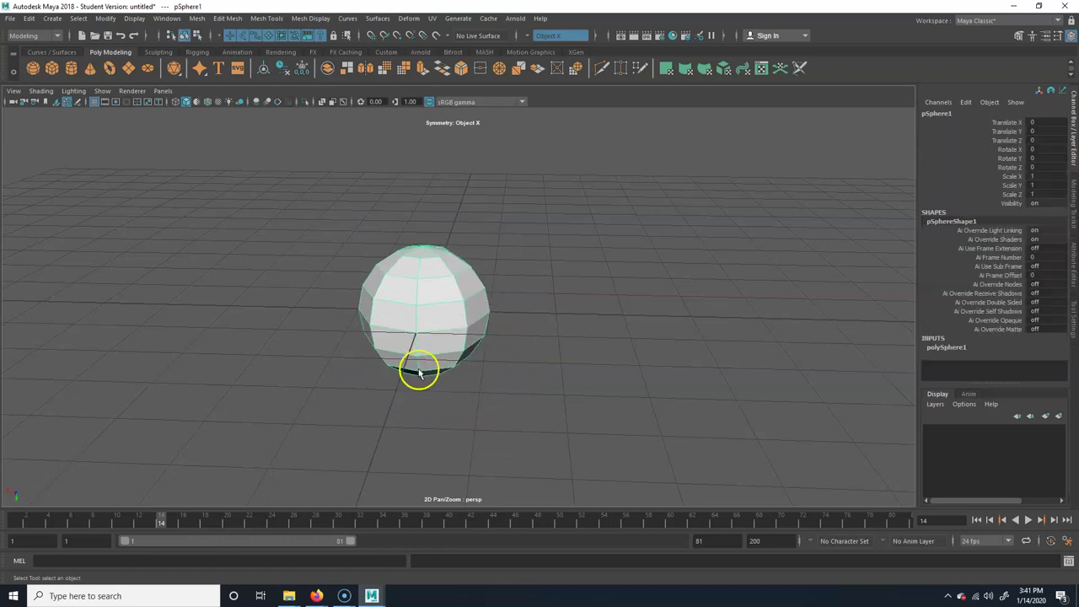
{"action": "key", "text": "w"}
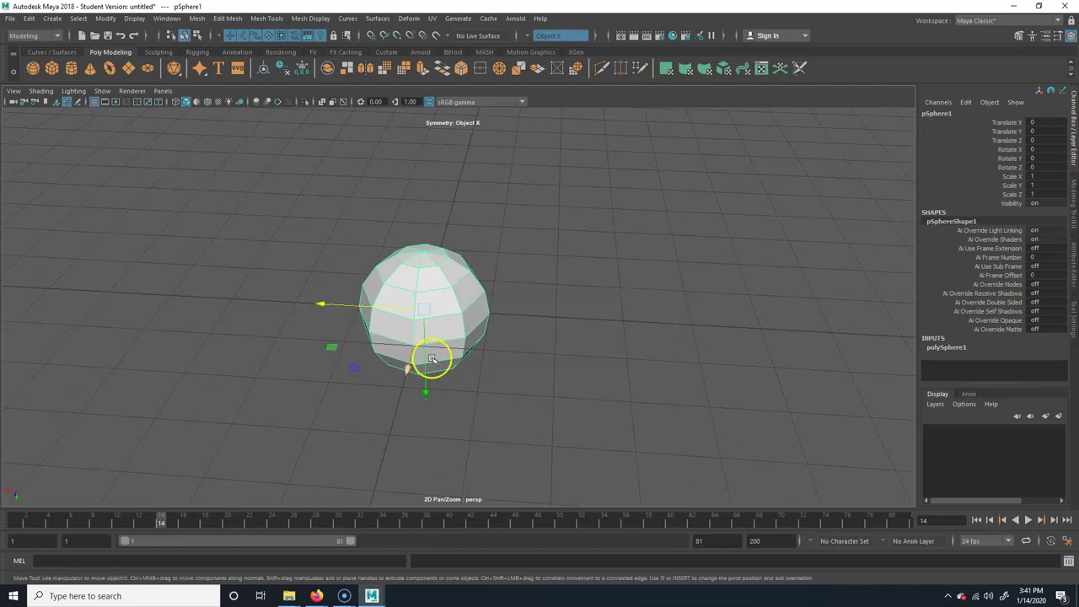
Step: Try moving the sphere freely by its centre handle to about X -4.004, Y 0.108, Z -0.049
{"action": "left_click_drag", "start_coordinate": [432, 359], "coordinate": [439, 345], "text": "alt"}
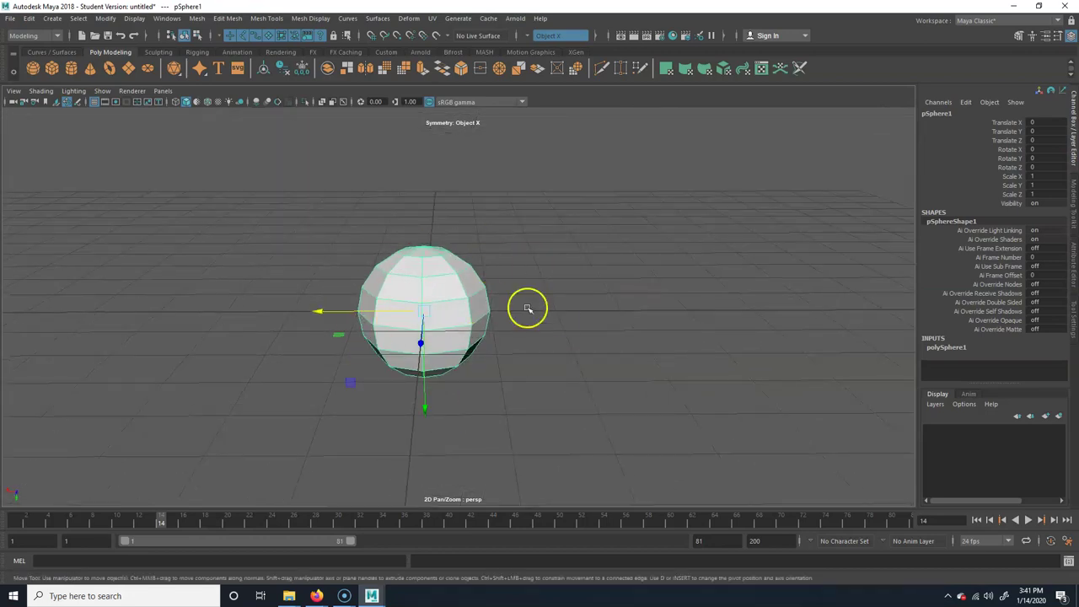
{"action": "left_click_drag", "start_coordinate": [452, 317], "coordinate": [432, 362], "text": "alt"}
{"action": "left_click_drag", "start_coordinate": [431, 361], "coordinate": [440, 361], "text": "alt"}
{"action": "right_click_drag", "start_coordinate": [373, 361], "coordinate": [422, 354], "text": "alt"}
{"action": "left_click_drag", "start_coordinate": [423, 348], "coordinate": [100, 313], "text": "alt"}
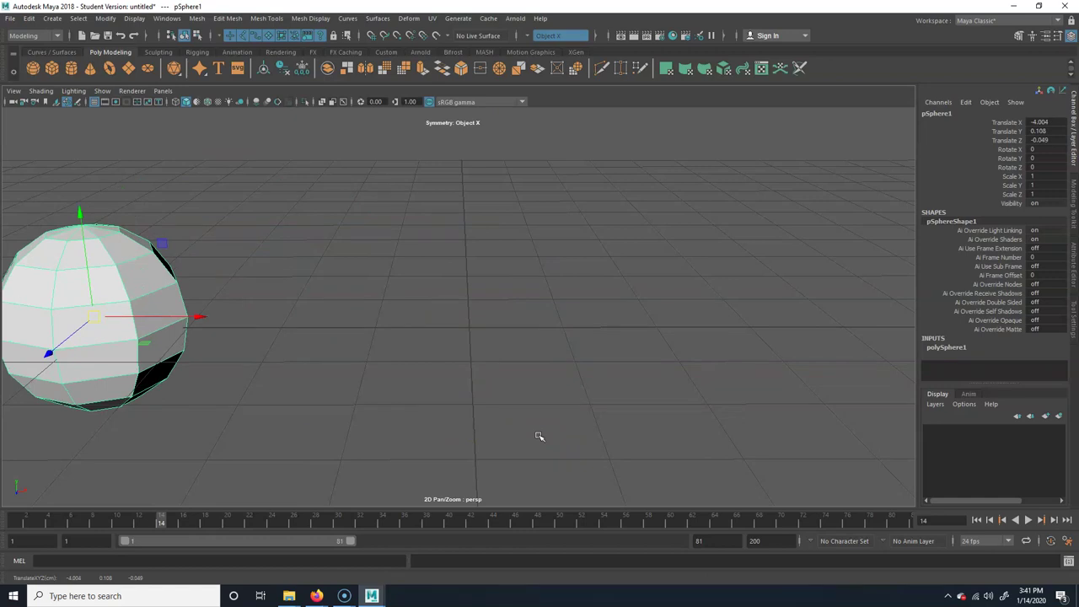
Step: Examine the moved sphere's placement against the grid from above and up close, and undo the move
{"action": "left_click_drag", "start_coordinate": [414, 365], "coordinate": [287, 409], "text": "alt"}
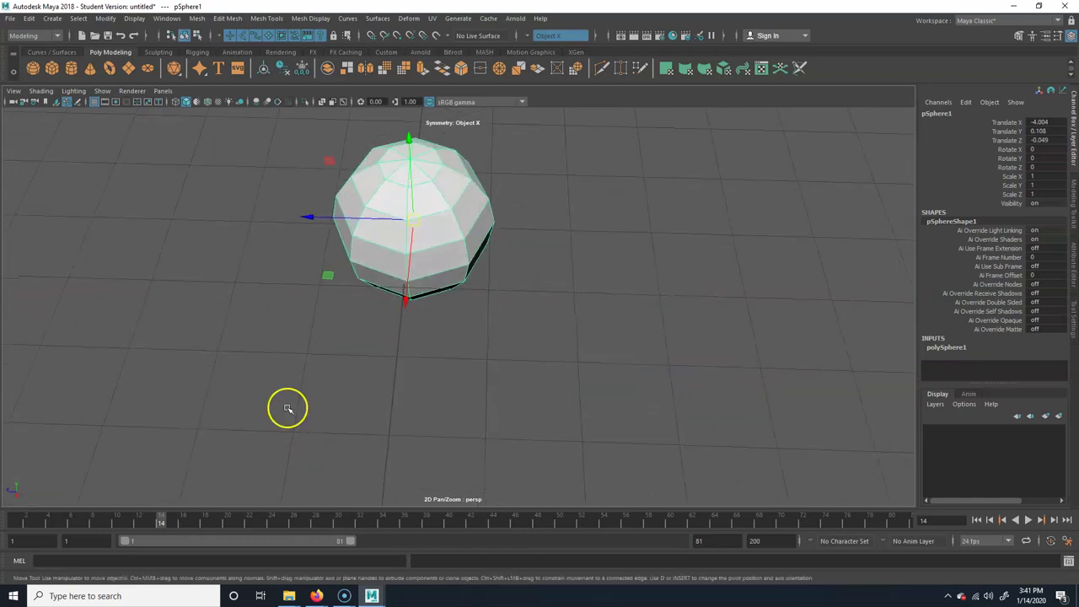
{"action": "right_click_drag", "start_coordinate": [287, 409], "coordinate": [551, 376], "text": "alt"}
{"action": "middle_click_drag", "start_coordinate": [387, 376], "coordinate": [513, 466], "text": "alt"}
{"action": "right_click_drag", "start_coordinate": [460, 451], "coordinate": [557, 426], "text": "alt"}
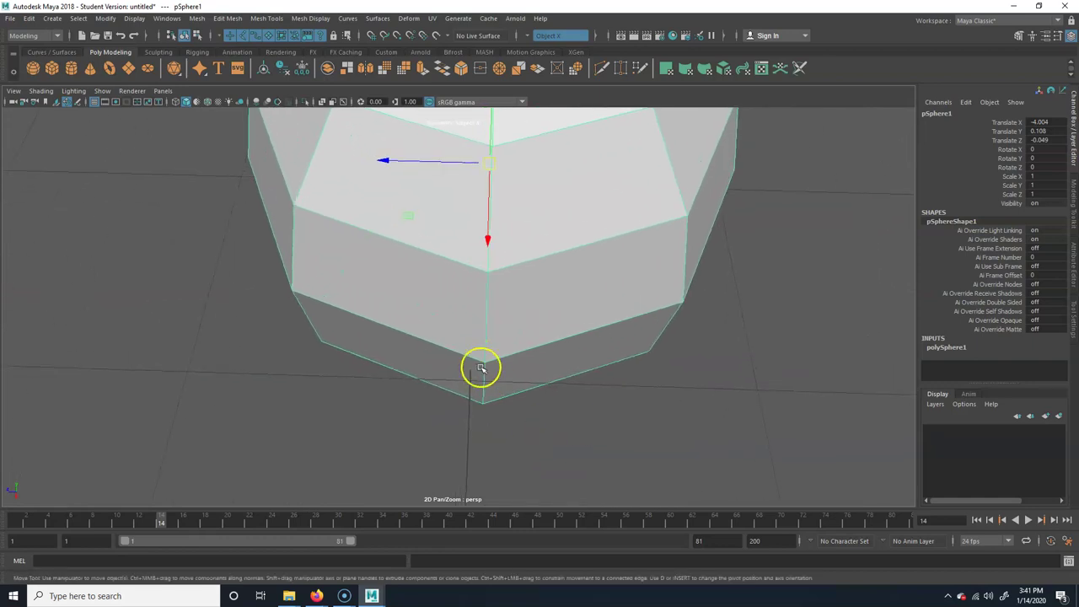
{"action": "right_click_drag", "start_coordinate": [493, 366], "coordinate": [379, 390], "text": "alt"}
{"action": "key", "text": "ctrl+z"}
Step: Orbit and zoom in on the sphere at the origin and pick the Move manipulator's centre handle
{"action": "right_click_drag", "start_coordinate": [462, 387], "coordinate": [365, 404], "text": "alt"}
{"action": "left_click_drag", "start_coordinate": [364, 404], "coordinate": [423, 384], "text": "alt"}
{"action": "middle_click_drag", "start_coordinate": [545, 365], "coordinate": [413, 379], "text": "alt"}
{"action": "left_click_drag", "start_coordinate": [329, 430], "coordinate": [342, 380], "text": "alt"}
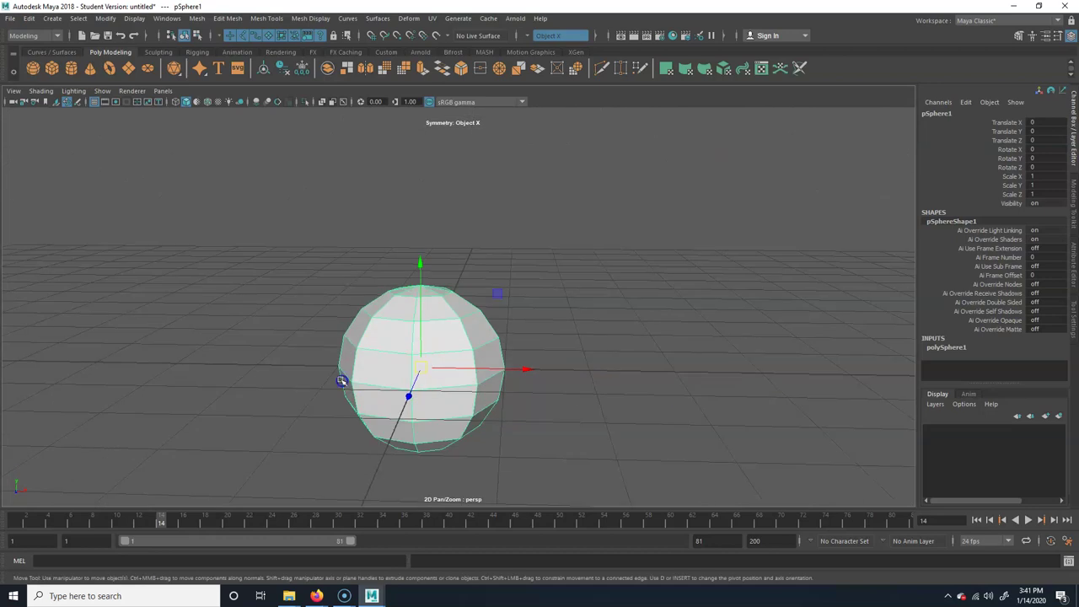
{"action": "right_click_drag", "start_coordinate": [343, 380], "coordinate": [443, 395], "text": "alt"}
{"action": "left_click_drag", "start_coordinate": [438, 384], "coordinate": [454, 379], "text": "alt"}
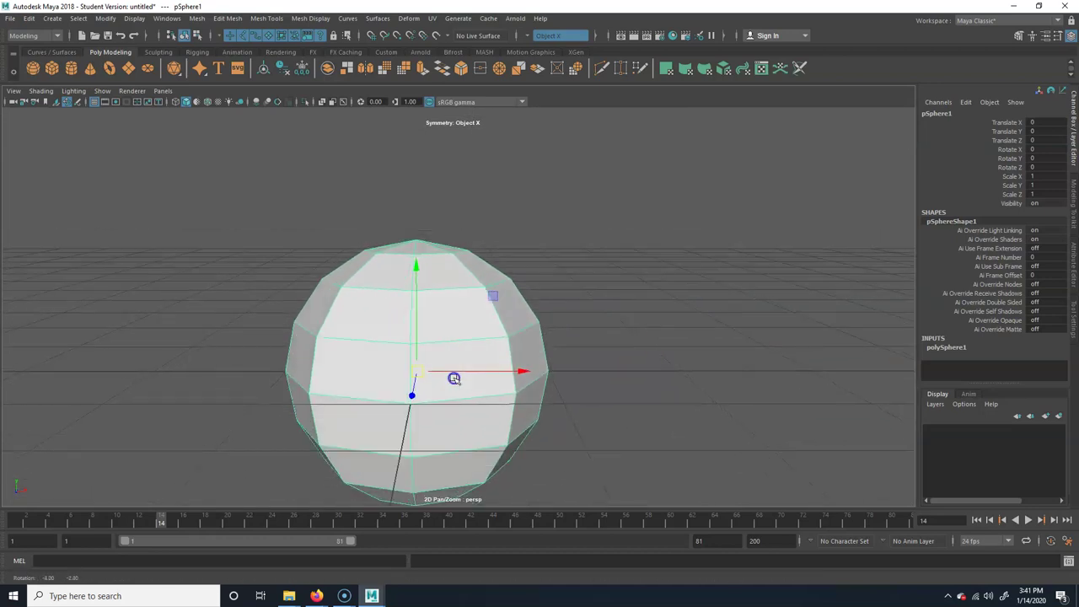
{"action": "left_click", "coordinate": [423, 374]}
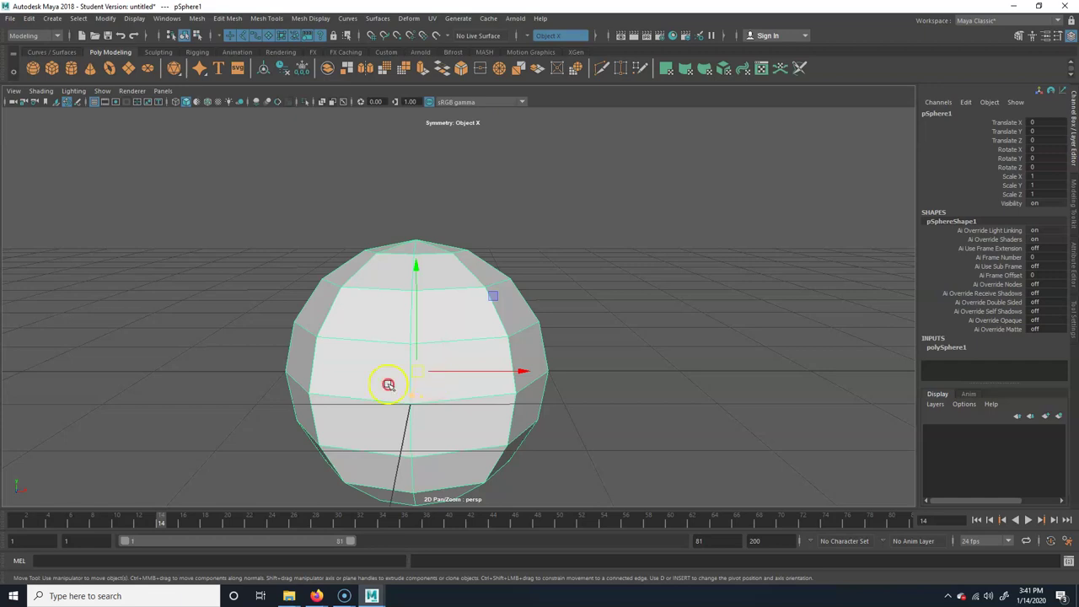
Step: Try moving the sphere along X to about -3.679 and up along Y to about 1.036, and undo both moves
{"action": "right_click_drag", "start_coordinate": [388, 385], "coordinate": [386, 279], "text": "alt"}
{"action": "left_click_drag", "start_coordinate": [468, 421], "coordinate": [468, 446], "text": "alt"}
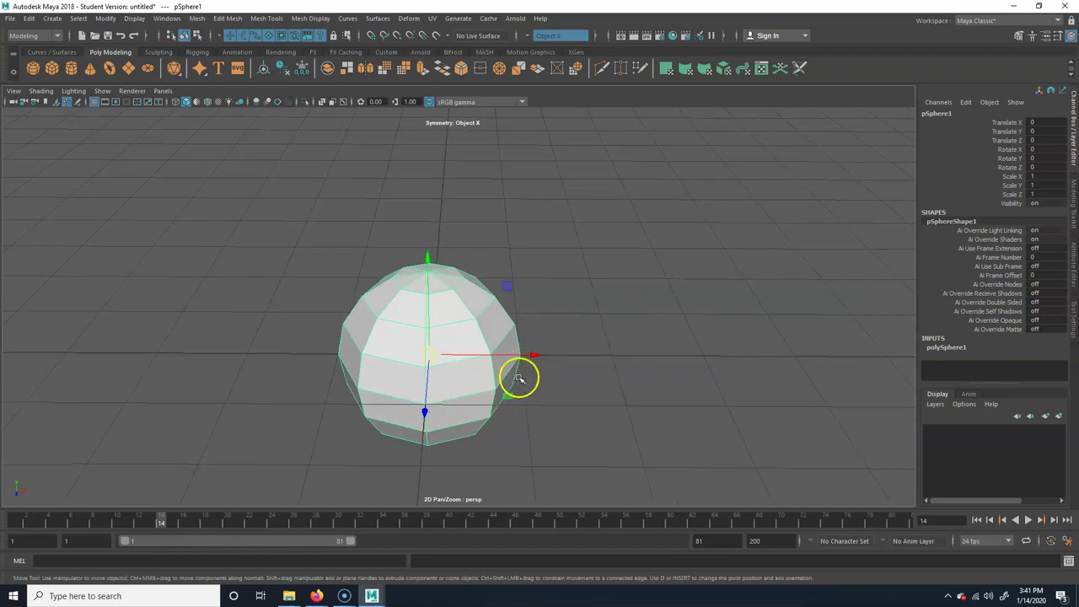
{"action": "left_click_drag", "start_coordinate": [537, 354], "coordinate": [205, 361]}
{"action": "middle_click_drag", "start_coordinate": [206, 361], "coordinate": [345, 364], "text": "alt"}
{"action": "left_click_drag", "start_coordinate": [223, 259], "coordinate": [201, 169]}
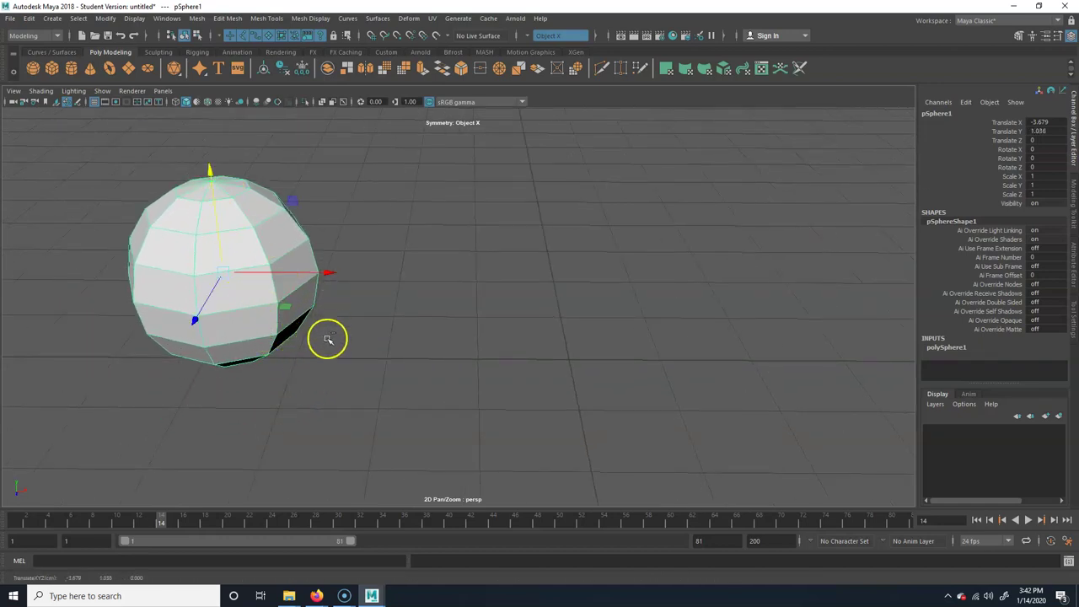
{"action": "key", "text": "ctrl+z"}
{"action": "key", "text": "ctrl+z"}
Step: Try moving the sphere along Z to about 1.585, along X to about 1.134 and up along Y, and undo all three moves
{"action": "left_click_drag", "start_coordinate": [582, 419], "coordinate": [602, 525]}
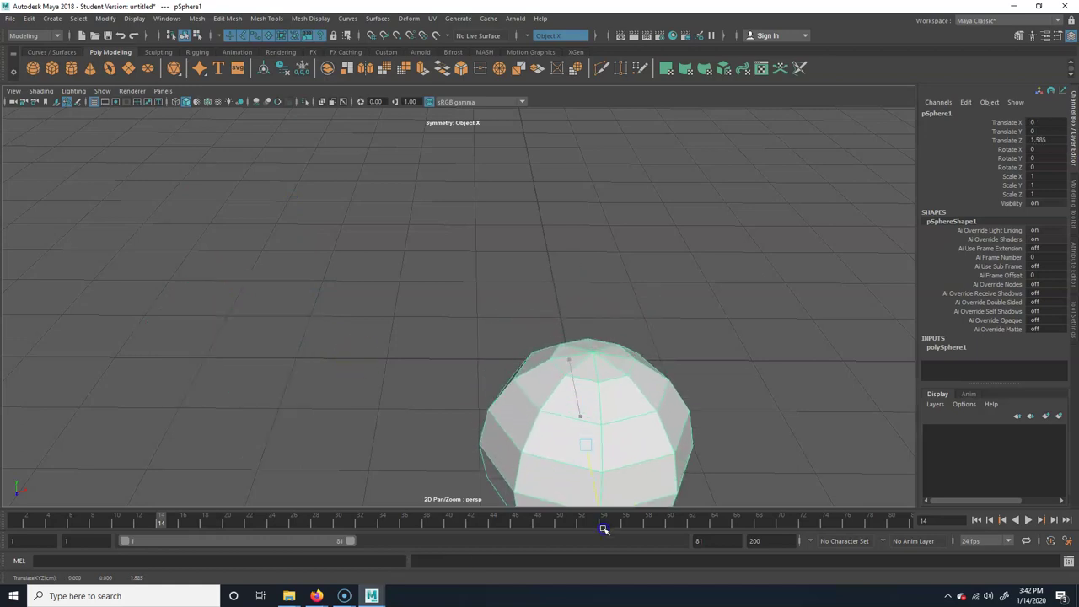
{"action": "left_click_drag", "start_coordinate": [711, 441], "coordinate": [831, 447]}
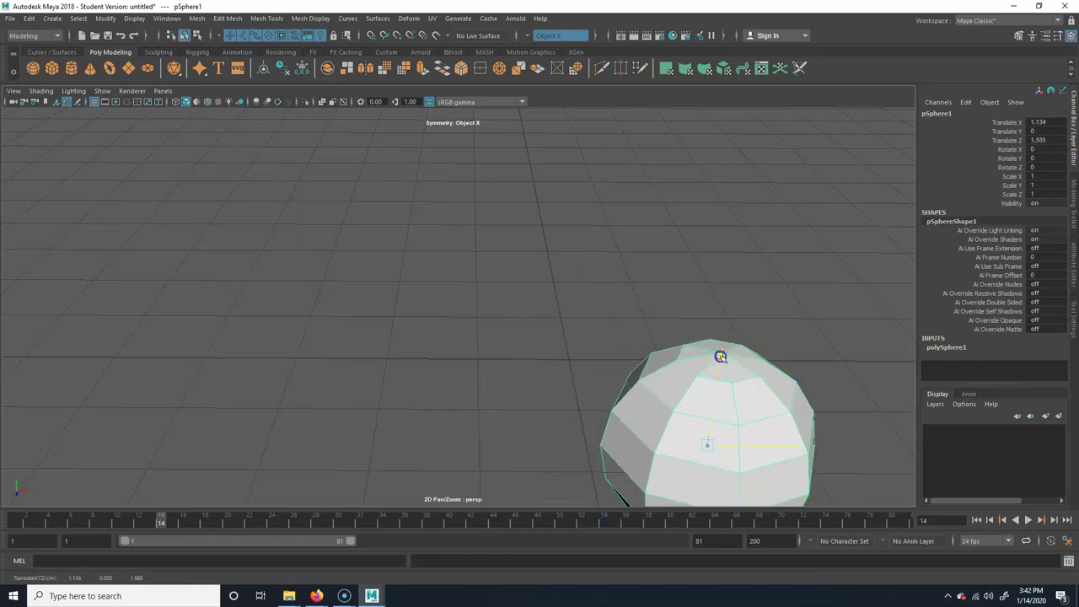
{"action": "left_click_drag", "start_coordinate": [721, 356], "coordinate": [731, 288]}
{"action": "key", "text": "ctrl+z"}
{"action": "key", "text": "ctrl+z"}
{"action": "key", "text": "ctrl+z"}
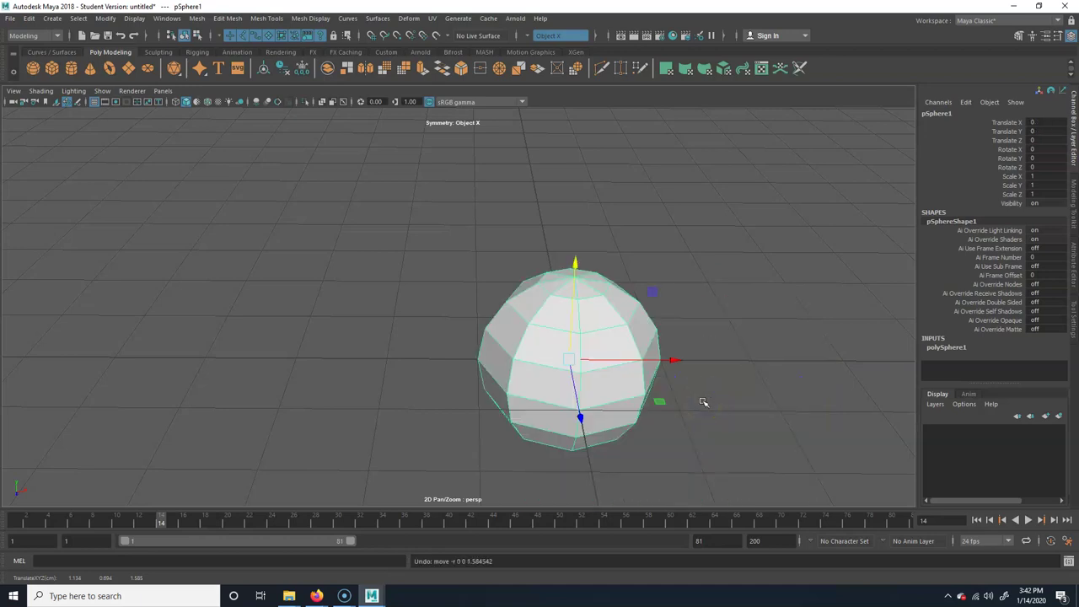
Step: Try moving the sphere within the YZ plane and within the XY plane by its planar handles, undoing each move
{"action": "left_click_drag", "start_coordinate": [690, 384], "coordinate": [638, 393], "text": "alt"}
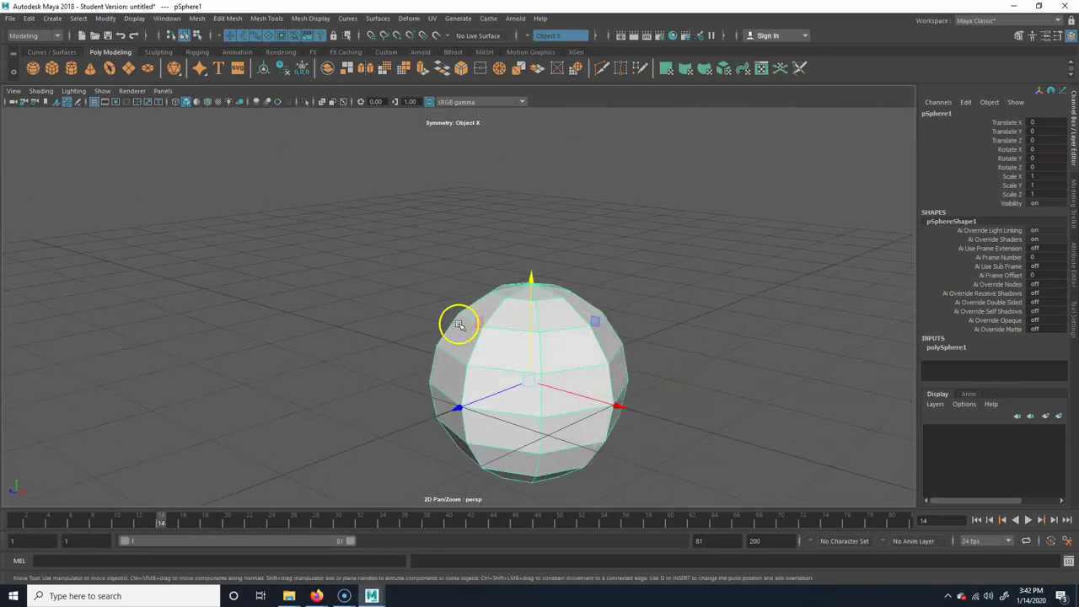
{"action": "right_click_drag", "start_coordinate": [522, 360], "coordinate": [465, 309], "text": "alt"}
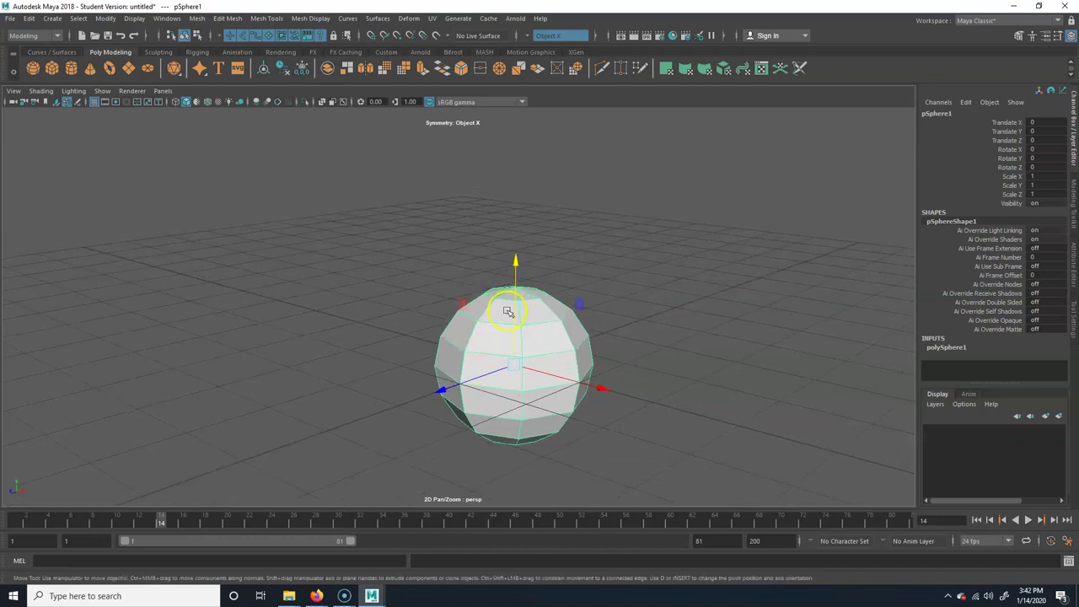
{"action": "left_click_drag", "start_coordinate": [465, 306], "coordinate": [659, 458]}
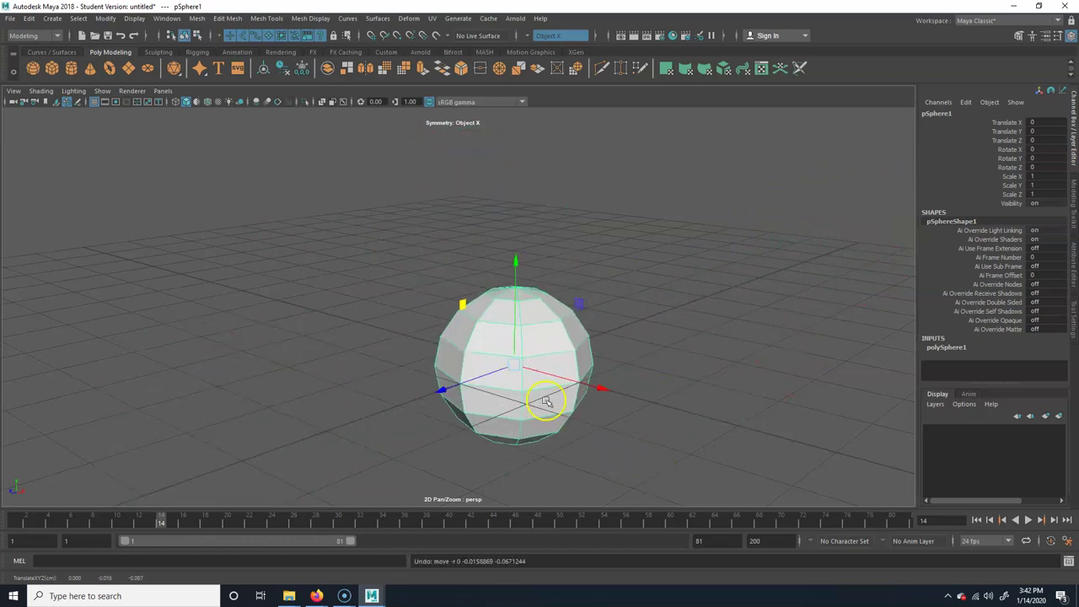
{"action": "left_click_drag", "start_coordinate": [584, 302], "coordinate": [680, 344]}
{"action": "key", "text": "ctrl+z"}
Step: Try out the X and Z axis handles of the Move manipulator from above the sphere, and undo
{"action": "left_click_drag", "start_coordinate": [489, 376], "coordinate": [522, 437], "text": "alt"}
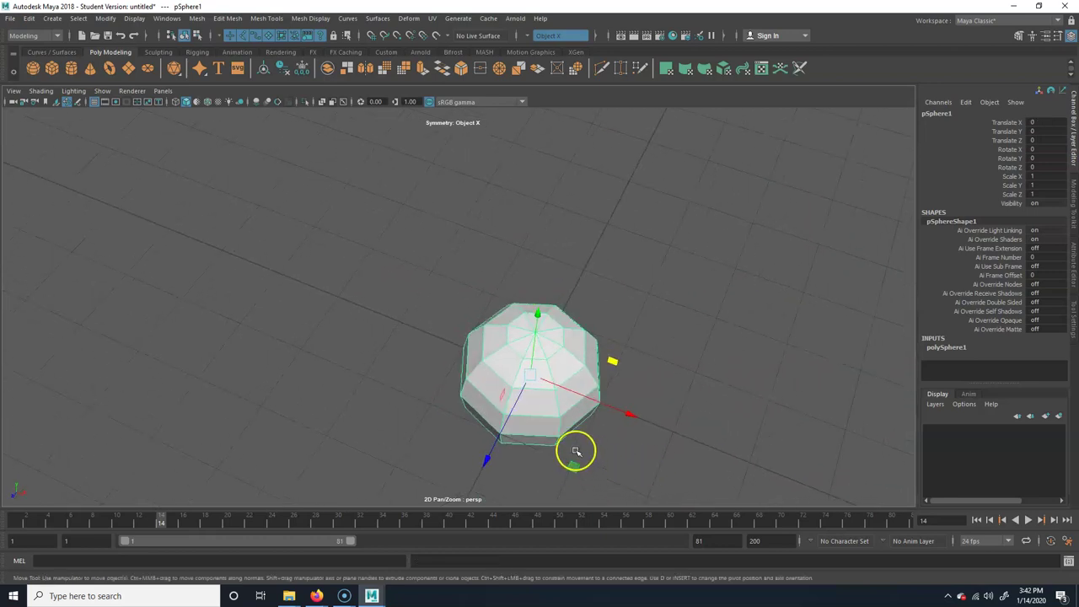
{"action": "left_click", "coordinate": [631, 414]}
{"action": "left_click", "coordinate": [490, 460]}
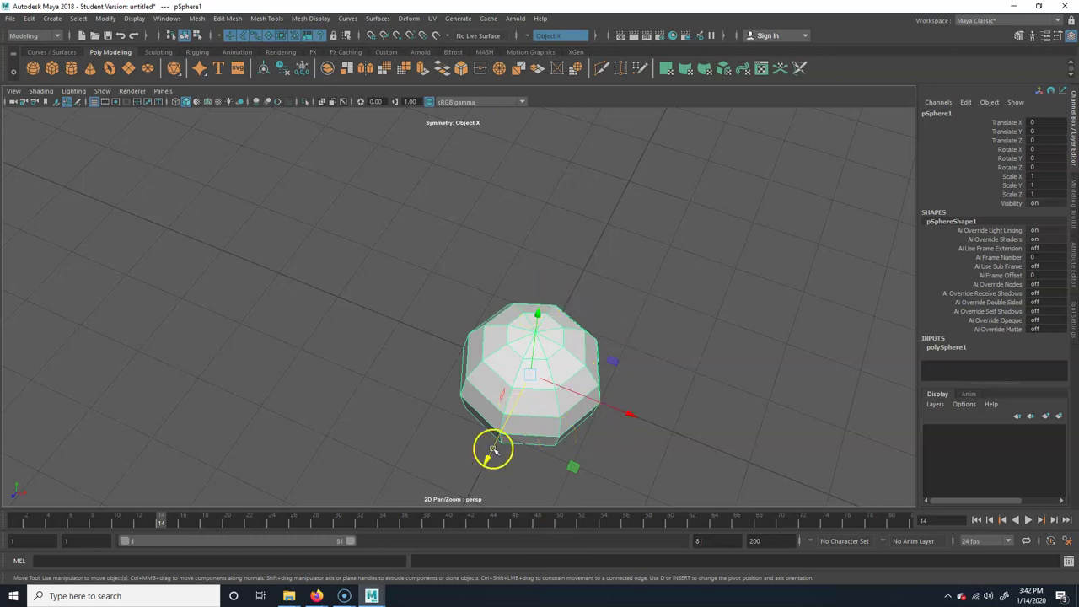
{"action": "key", "text": "ctrl+z"}
Step: Activate the Rotate tool on the sphere and frame it closer from a low angle
{"action": "key", "text": "e"}
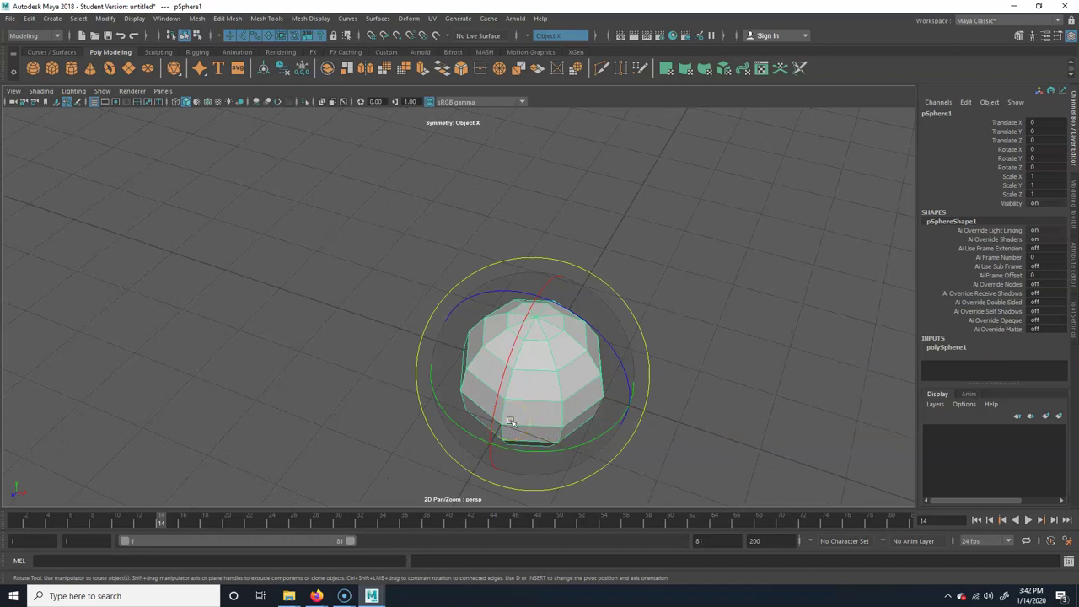
{"action": "mouse_move", "coordinate": [548, 429]}
{"action": "left_mouse_down", "text": "alt"}
{"action": "mouse_move", "coordinate": [559, 416]}
{"action": "mouse_move", "coordinate": [554, 433]}
{"action": "left_mouse_up", "text": "alt"}
{"action": "right_click_drag", "start_coordinate": [437, 414], "coordinate": [549, 397], "text": "alt"}
{"action": "middle_click_drag", "start_coordinate": [561, 396], "coordinate": [530, 379], "text": "alt"}
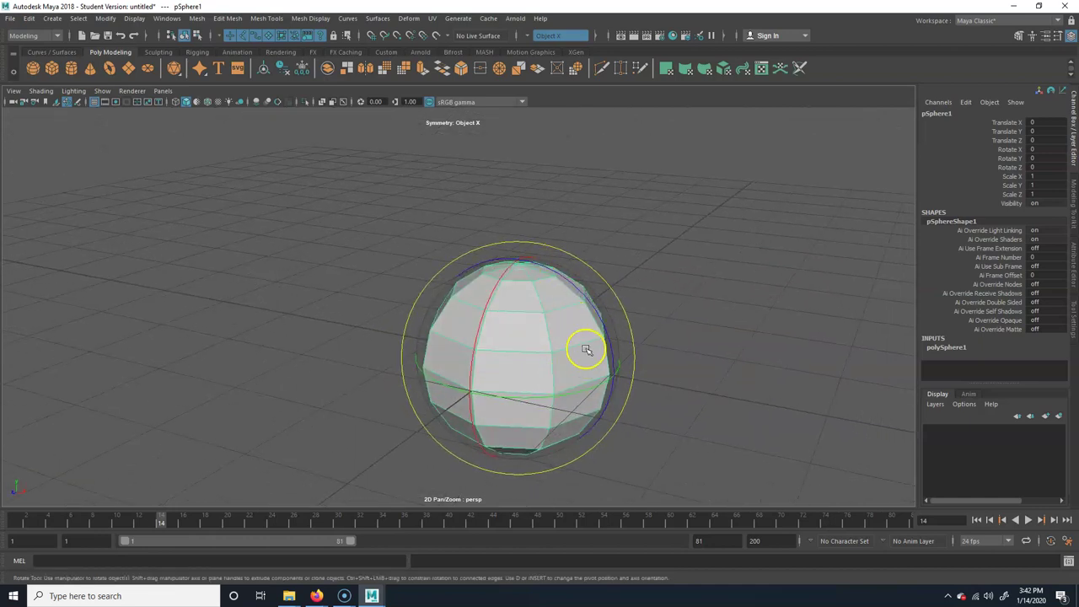
Step: Resize the rotate manipulator larger and smaller until its rings fit well inside the sphere's outline
{"action": "key", "text": "minus"}
{"action": "key", "text": "equal"}
{"action": "key", "text": "equal"}
{"action": "key", "text": "minus"}
{"action": "key", "text": "minus"}
{"action": "key", "text": "equal"}
{"action": "key", "text": "minus"}
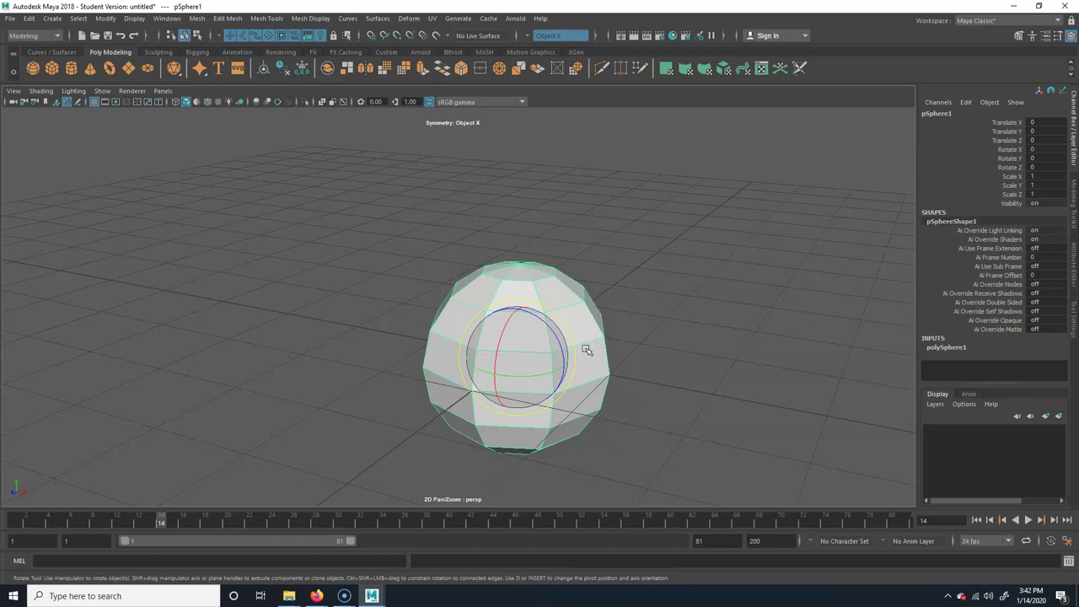
{"action": "left_click_drag", "start_coordinate": [587, 350], "coordinate": [601, 409]}
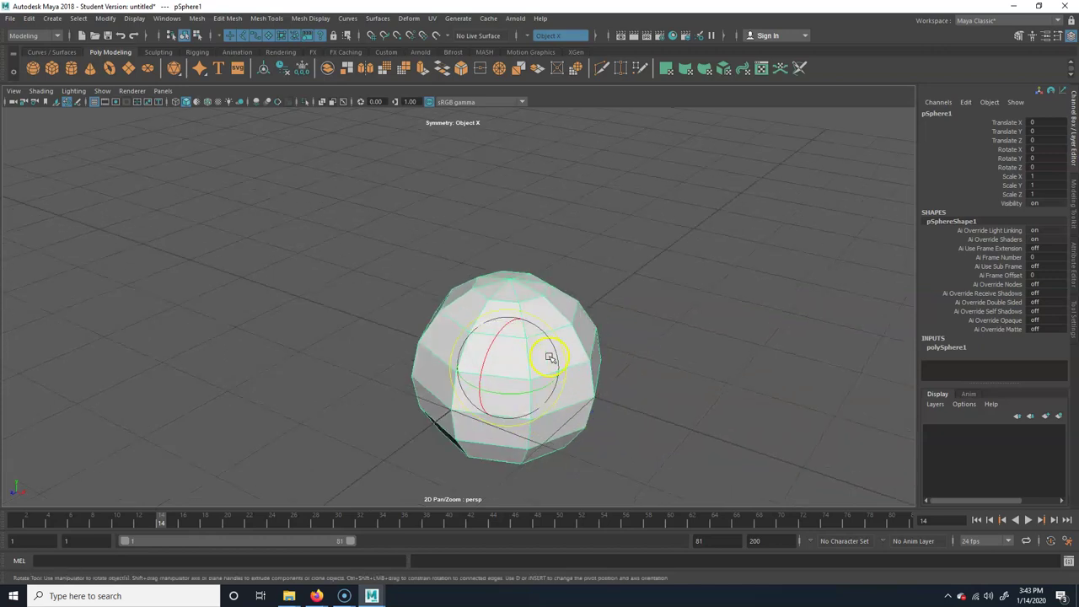
Step: Enlarge the rotate manipulator well beyond the sphere and try a slight rotation about Z of about 0.107
{"action": "key", "text": "equal"}
{"action": "key", "text": "equal"}
{"action": "key", "text": "equal"}
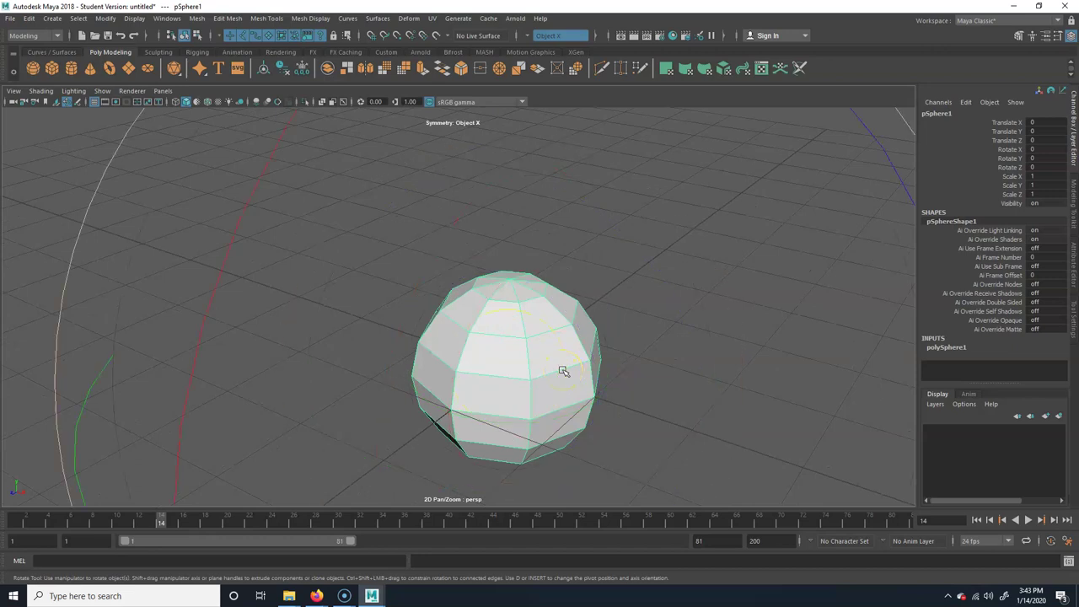
{"action": "key", "text": "minus"}
{"action": "left_click_drag", "start_coordinate": [663, 271], "coordinate": [656, 280]}
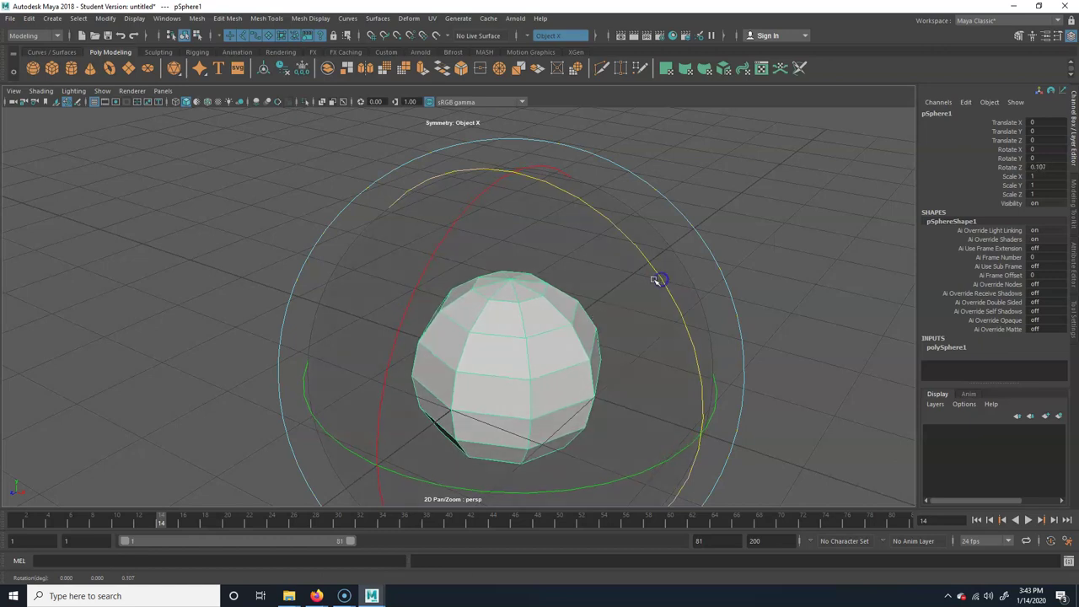
Step: Shrink the rotate manipulator to a tiny size, try rotating the sphere about Z by about -3.159, and undo the rotation
{"action": "key", "text": "minus"}
{"action": "key", "text": "minus"}
{"action": "key", "text": "minus"}
{"action": "key", "text": "minus"}
{"action": "key", "text": "minus"}
{"action": "key", "text": "minus"}
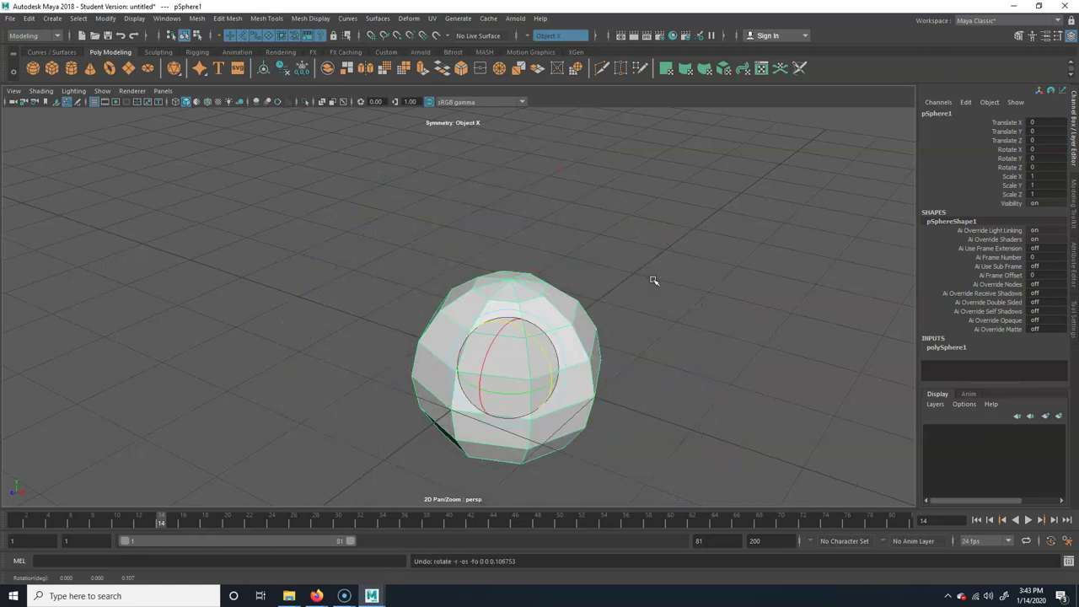
{"action": "left_click_drag", "start_coordinate": [514, 368], "coordinate": [511, 364]}
{"action": "key", "text": "ctrl+z"}
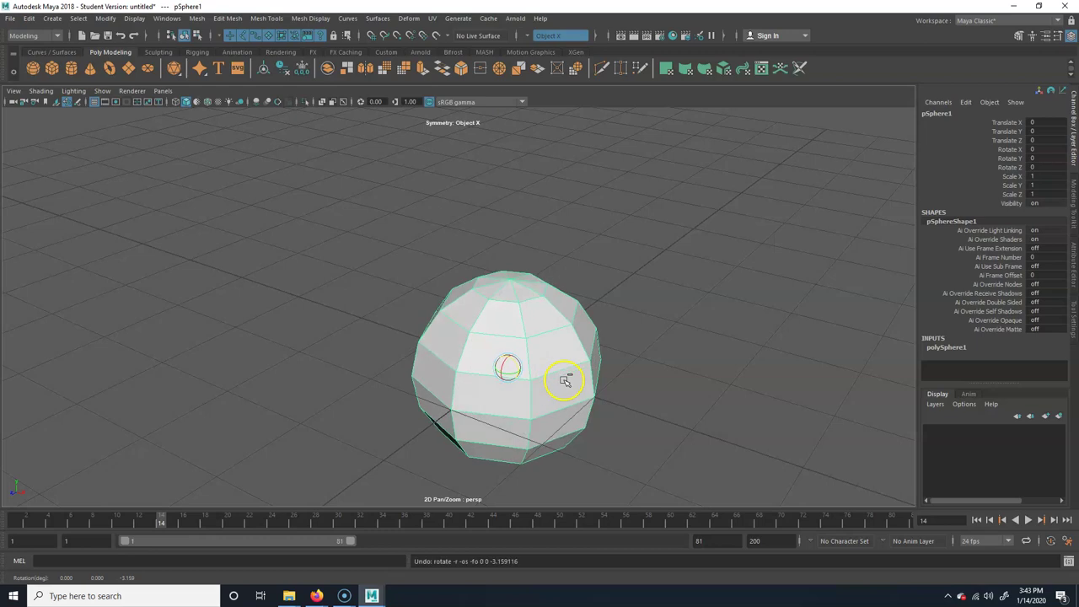
Step: Enlarge the tiny rotate manipulator to about half the sphere's width
{"action": "key", "text": "equal"}
{"action": "key", "text": "equal"}
{"action": "key", "text": "equal"}
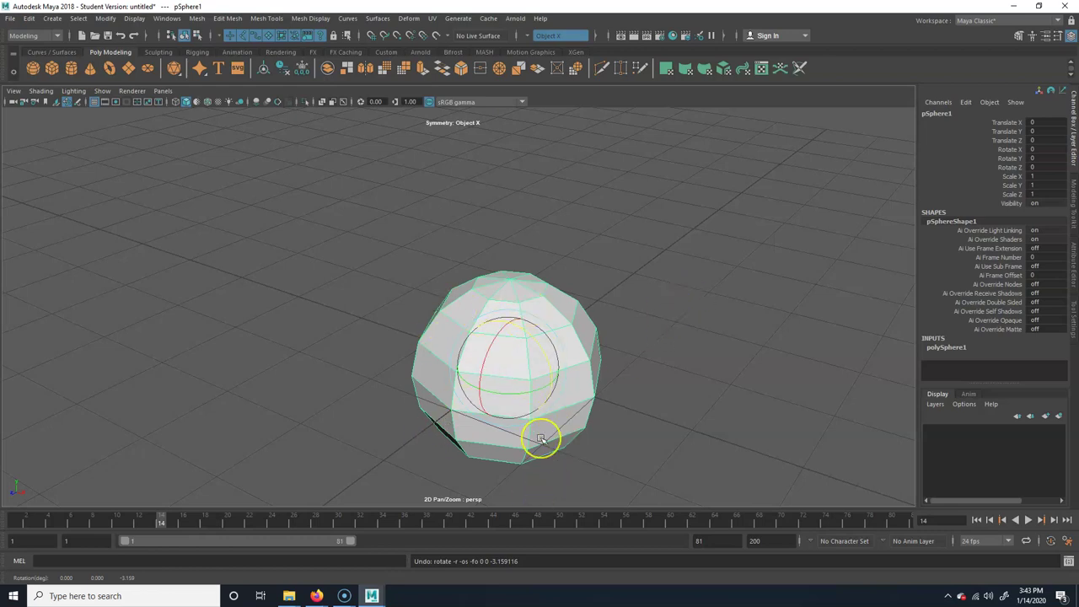
Step: Try rotating the sphere freely to about X 154.07, Y -29.188, Z 522.316, and undo the rotation
{"action": "left_click", "coordinate": [515, 353]}
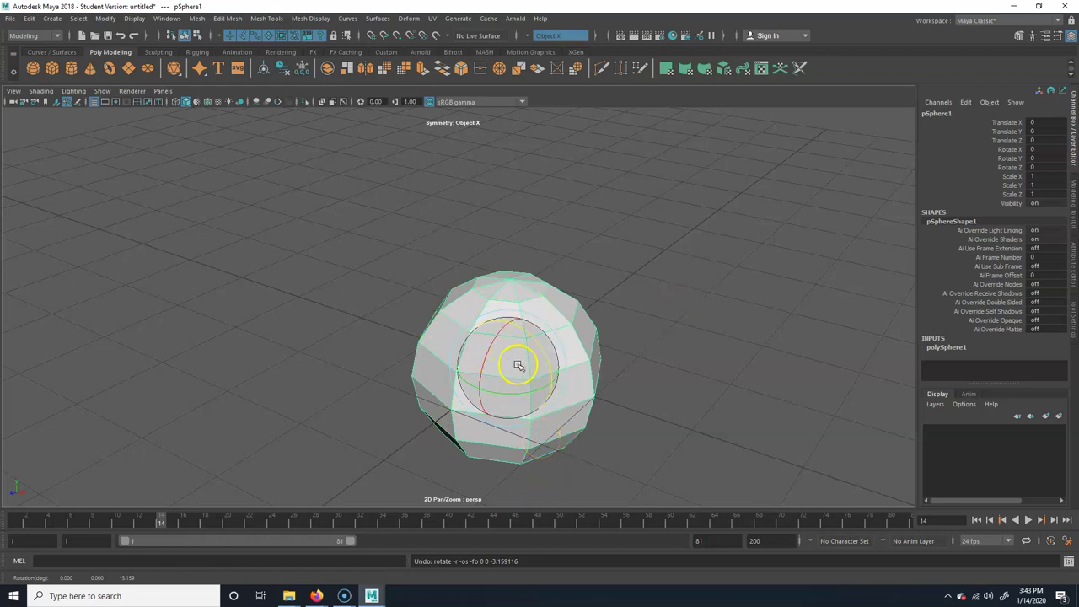
{"action": "left_click_drag", "start_coordinate": [516, 371], "coordinate": [497, 318]}
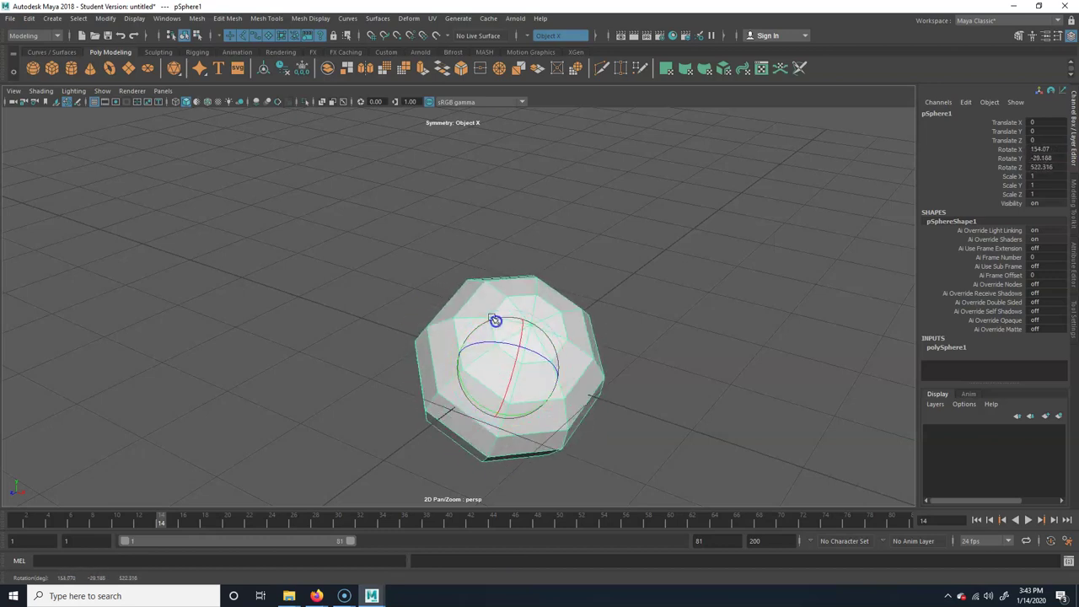
{"action": "key", "text": "ctrl+z"}
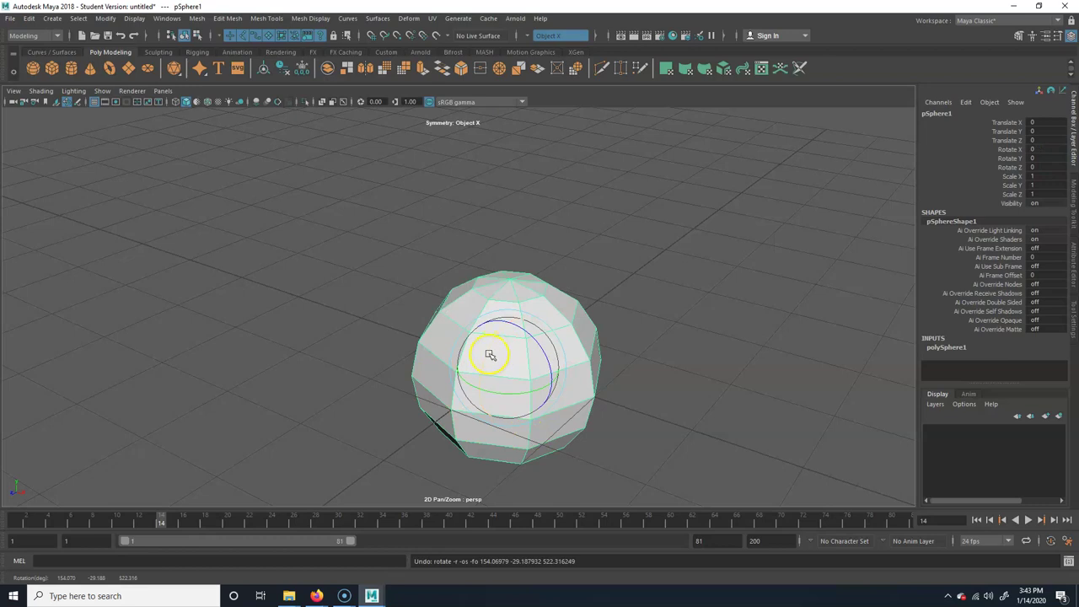
Step: Try rotating the sphere by the single-axis rings and by the outer view-facing ring, undoing each rotation
{"action": "left_click_drag", "start_coordinate": [533, 344], "coordinate": [560, 383]}
{"action": "key", "text": "ctrl+z"}
{"action": "left_click_drag", "start_coordinate": [500, 339], "coordinate": [501, 339]}
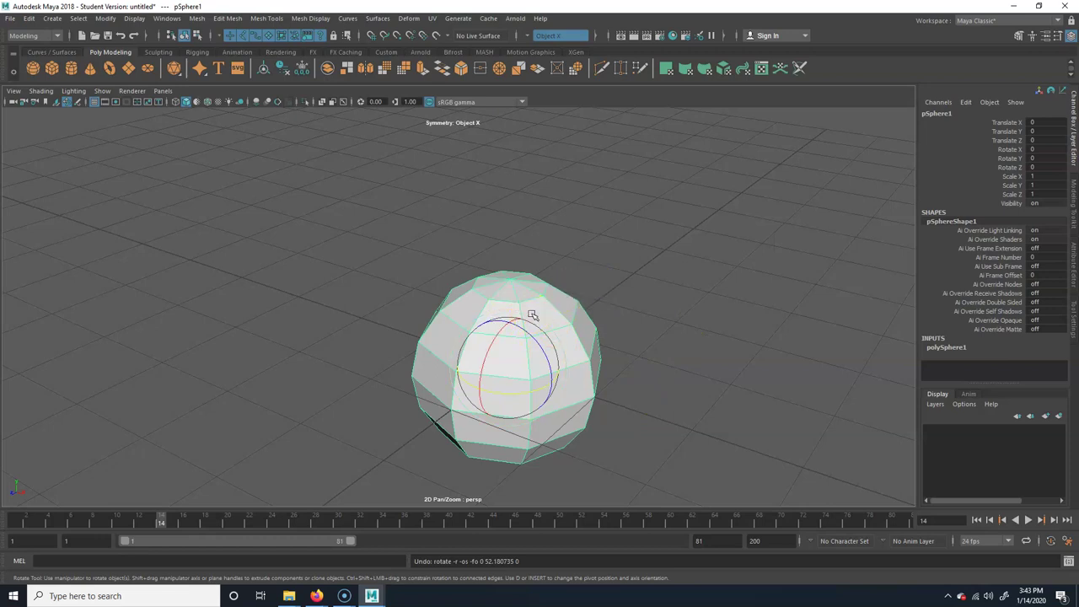
{"action": "left_click_drag", "start_coordinate": [539, 320], "coordinate": [410, 520]}
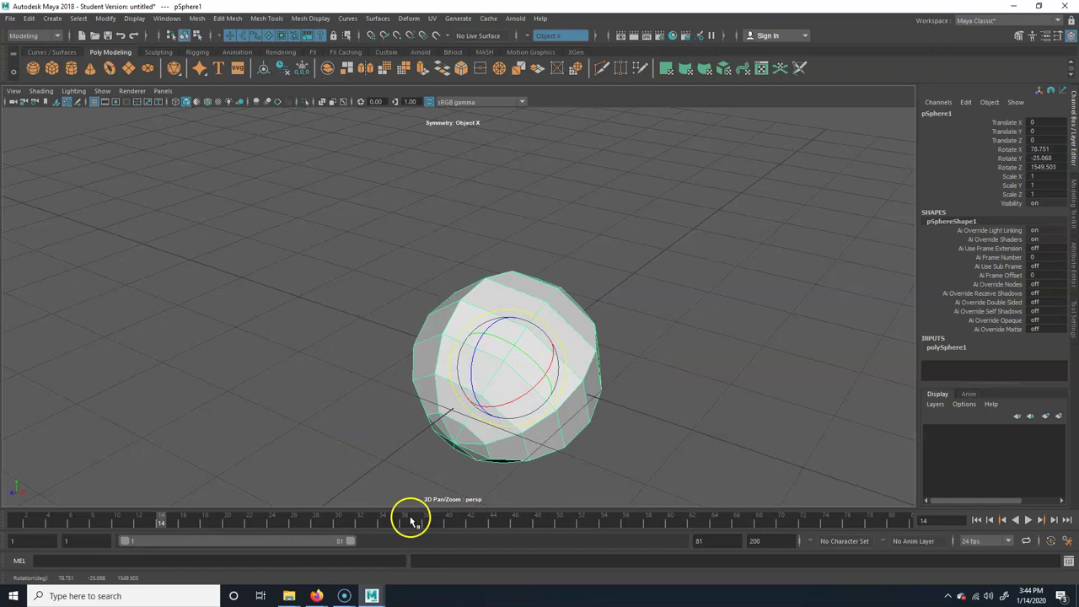
{"action": "key", "text": "ctrl+z"}
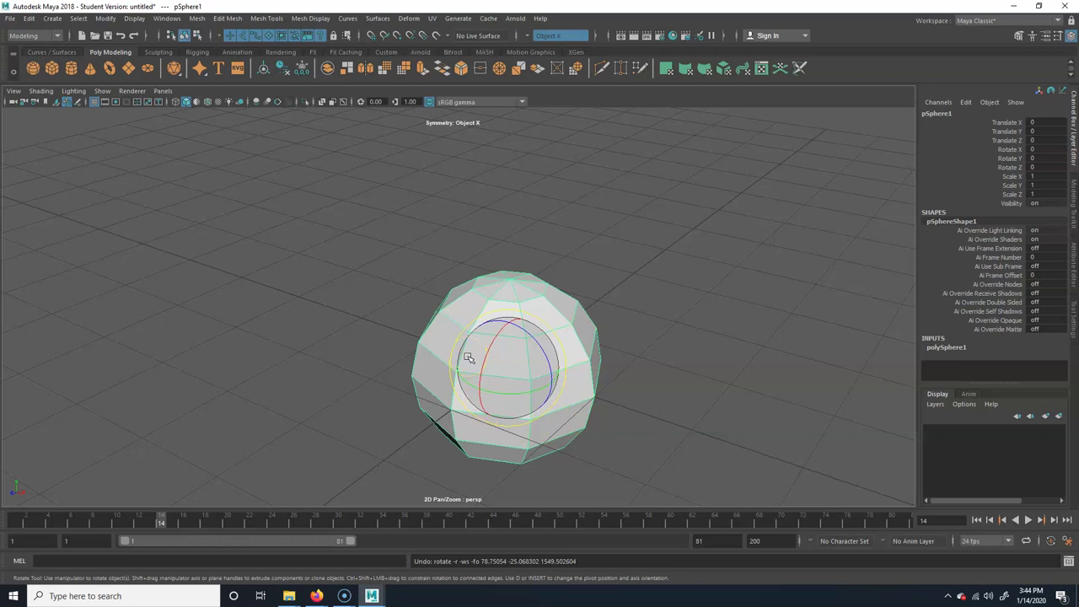
Step: Activate the Scale tool, try scaling the sphere to about X 1.594, Y 1.455, Z 1.488, and undo the scaling
{"action": "key", "text": "r"}
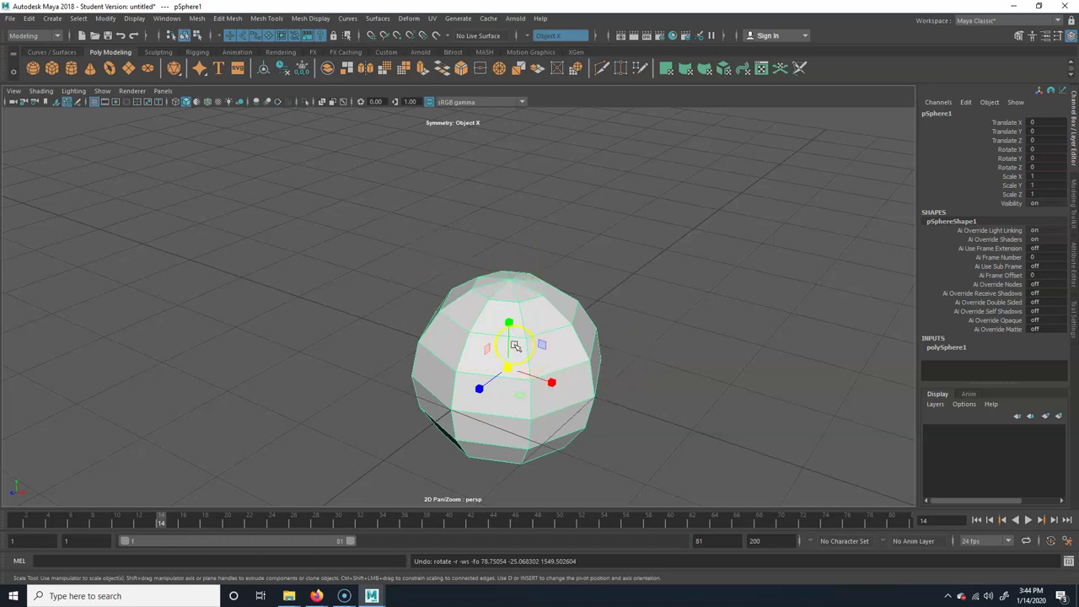
{"action": "left_click_drag", "start_coordinate": [557, 383], "coordinate": [584, 393]}
{"action": "left_click_drag", "start_coordinate": [513, 321], "coordinate": [513, 299]}
{"action": "left_click_drag", "start_coordinate": [482, 393], "coordinate": [506, 529]}
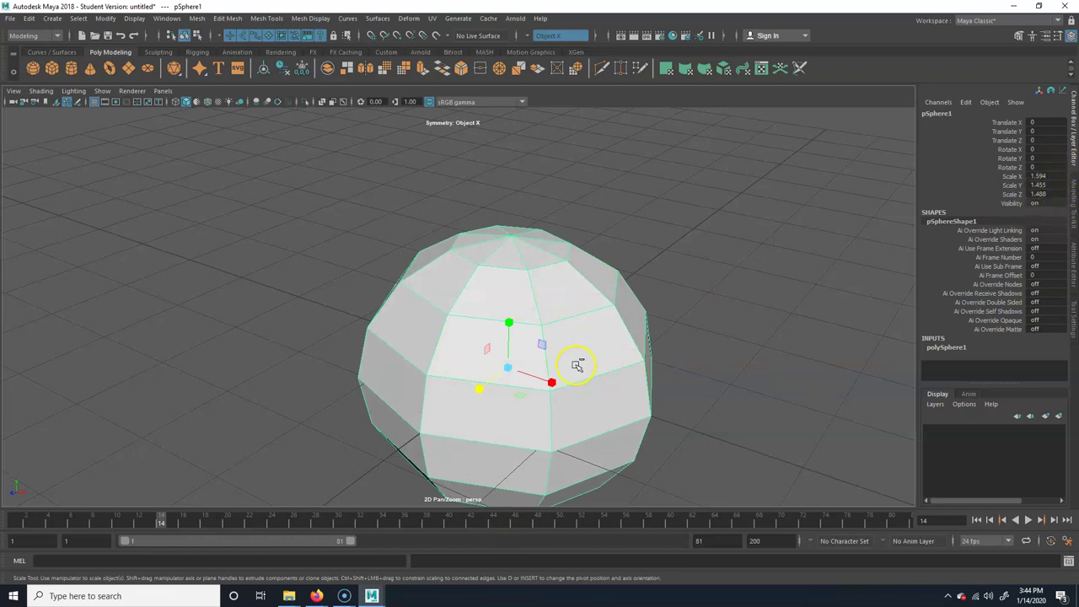
{"action": "key", "text": "ctrl+z"}
{"action": "key", "text": "ctrl+z"}
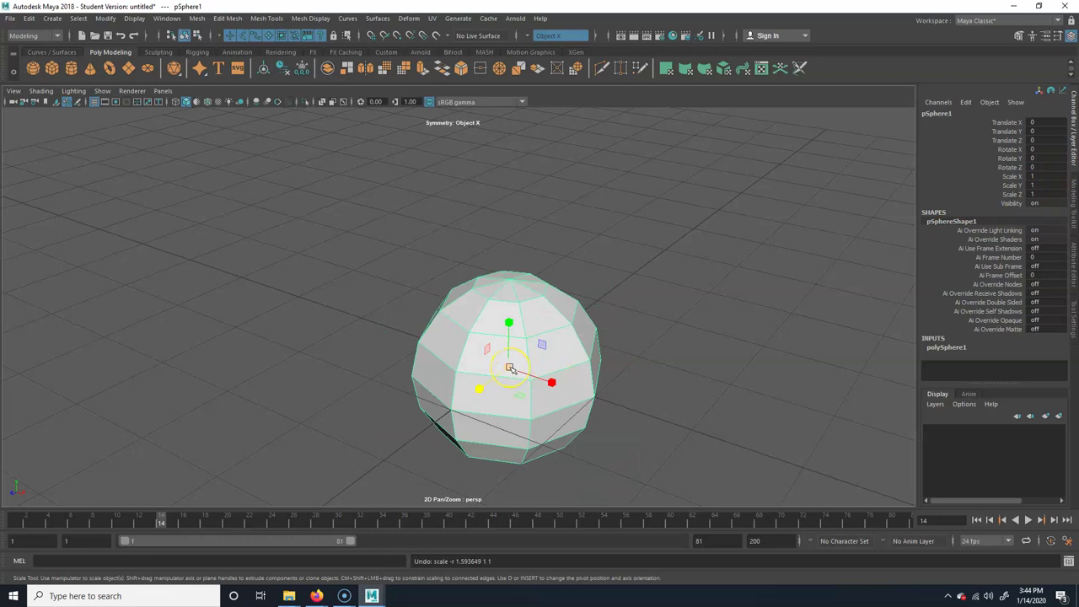
Step: Try stretching the sphere along X to about 4.229 and scaling it uniformly to about 1.315, undoing each change
{"action": "left_click_drag", "start_coordinate": [554, 381], "coordinate": [705, 461]}
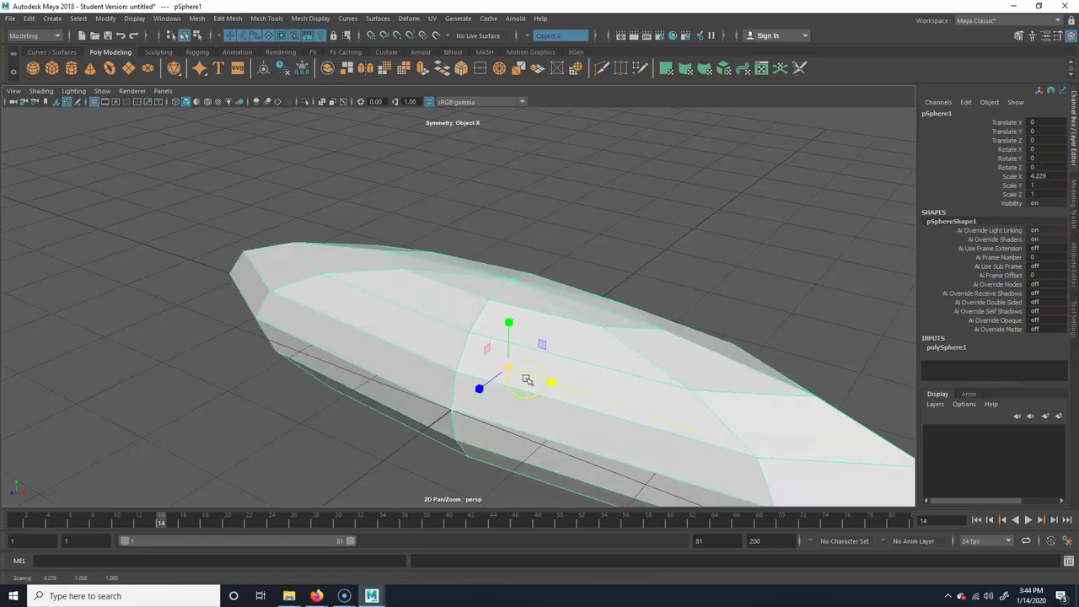
{"action": "key", "text": "ctrl+z"}
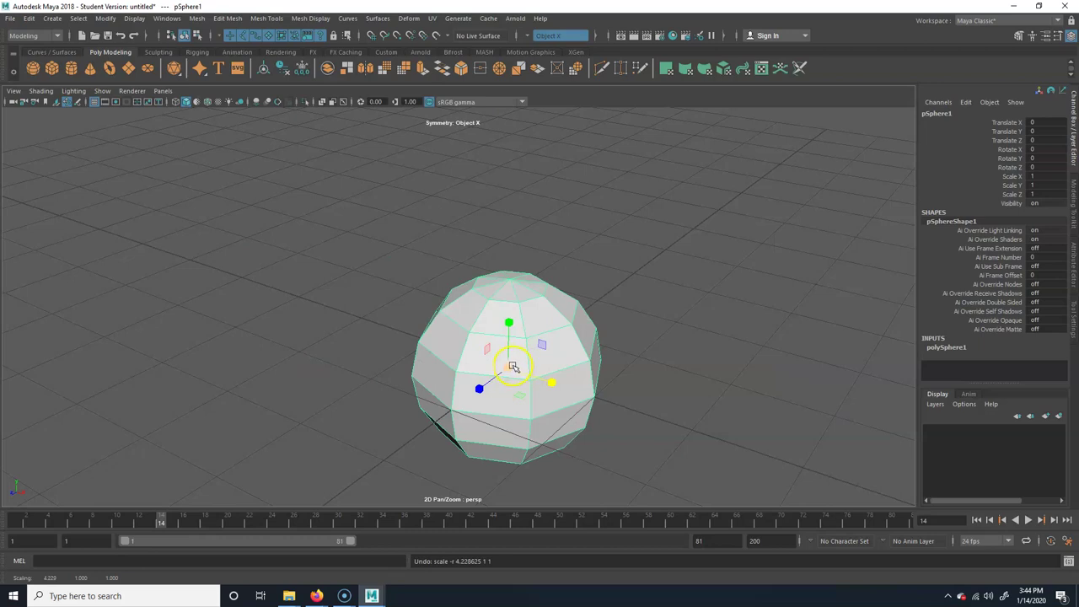
{"action": "left_click_drag", "start_coordinate": [511, 369], "coordinate": [560, 353]}
{"action": "key", "text": "ctrl+z"}
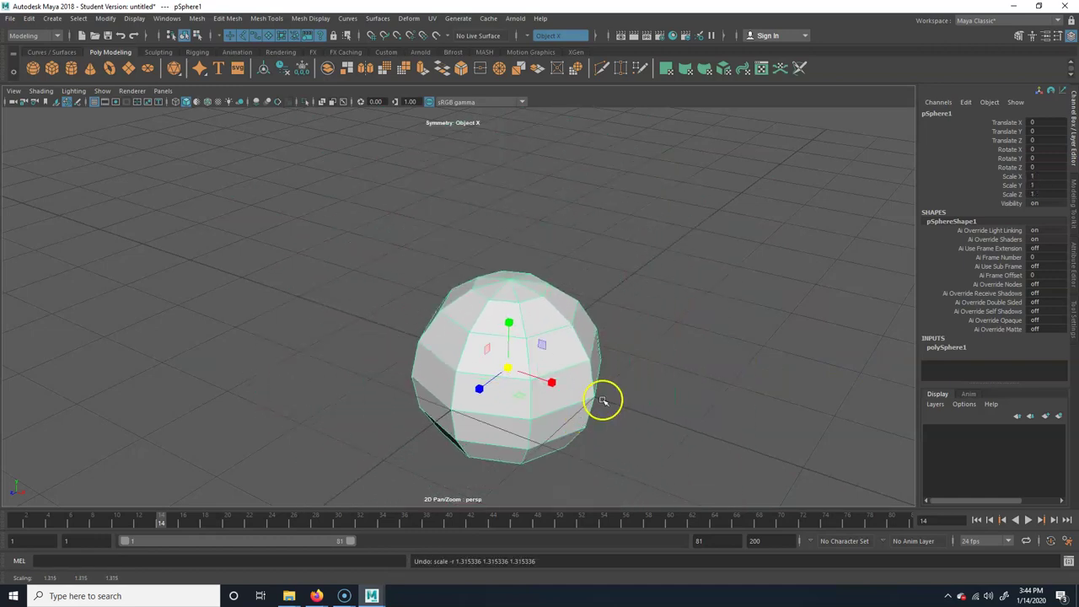
Step: Scale the sphere uniformly to about 1.562 by the Scale manipulator's centre handle
{"action": "middle_click_drag", "start_coordinate": [650, 449], "coordinate": [626, 427], "text": "alt"}
{"action": "right_click_drag", "start_coordinate": [626, 427], "coordinate": [489, 403], "text": "alt"}
{"action": "middle_click_drag", "start_coordinate": [489, 402], "coordinate": [511, 413], "text": "alt"}
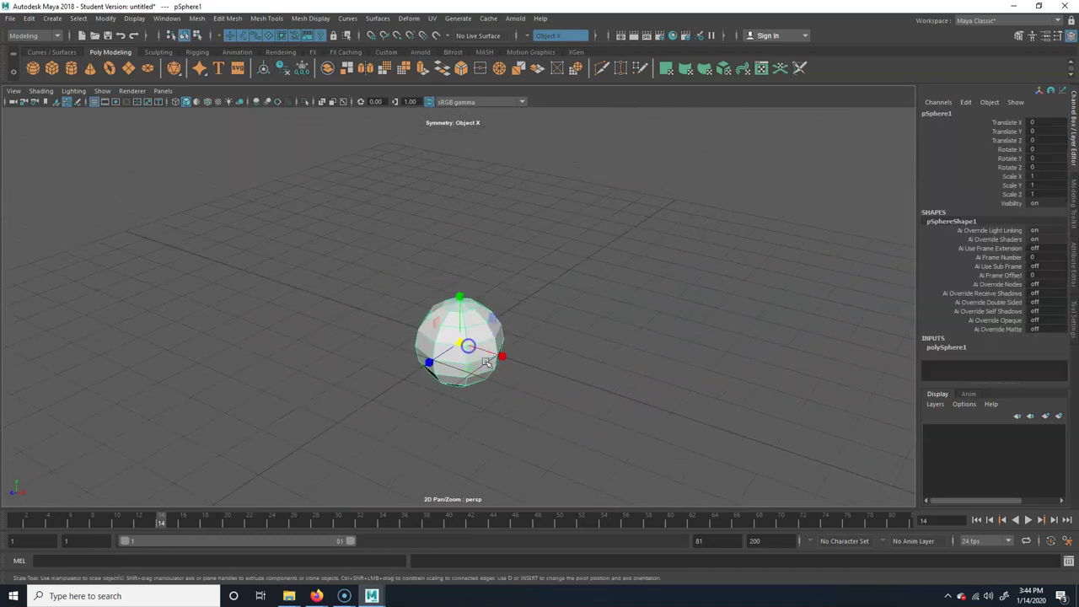
{"action": "left_click", "coordinate": [502, 344]}
{"action": "left_click_drag", "start_coordinate": [459, 345], "coordinate": [501, 350]}
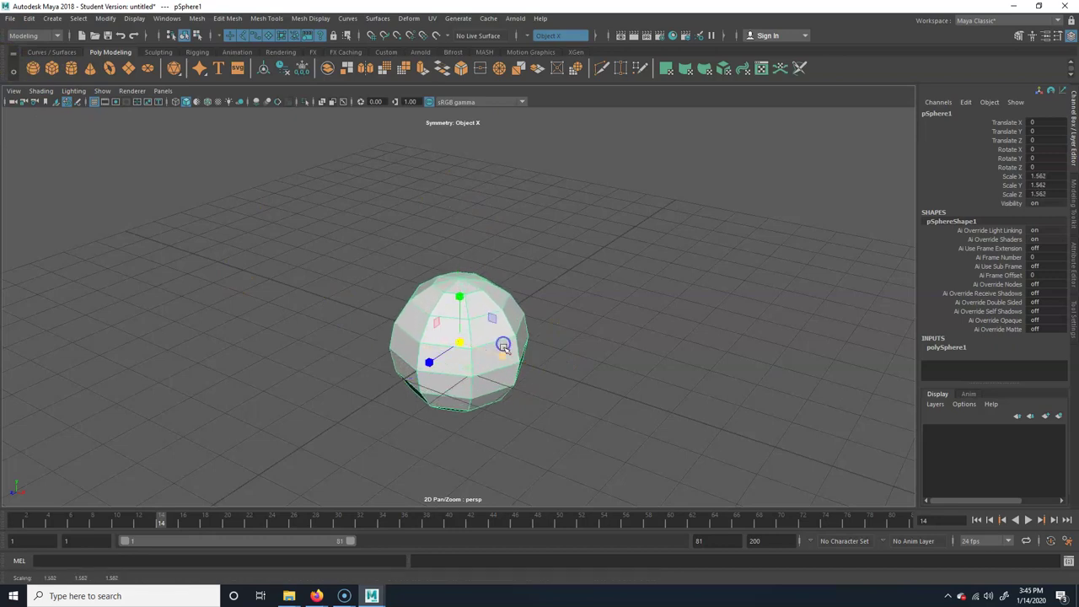
Step: Raise the sphere along Y to about 1.491 with the Move tool so it sits on the grid
{"action": "left_click_drag", "start_coordinate": [379, 429], "coordinate": [410, 411], "text": "alt"}
{"action": "key", "text": "w"}
{"action": "middle_click_drag", "start_coordinate": [593, 333], "coordinate": [565, 340], "text": "alt"}
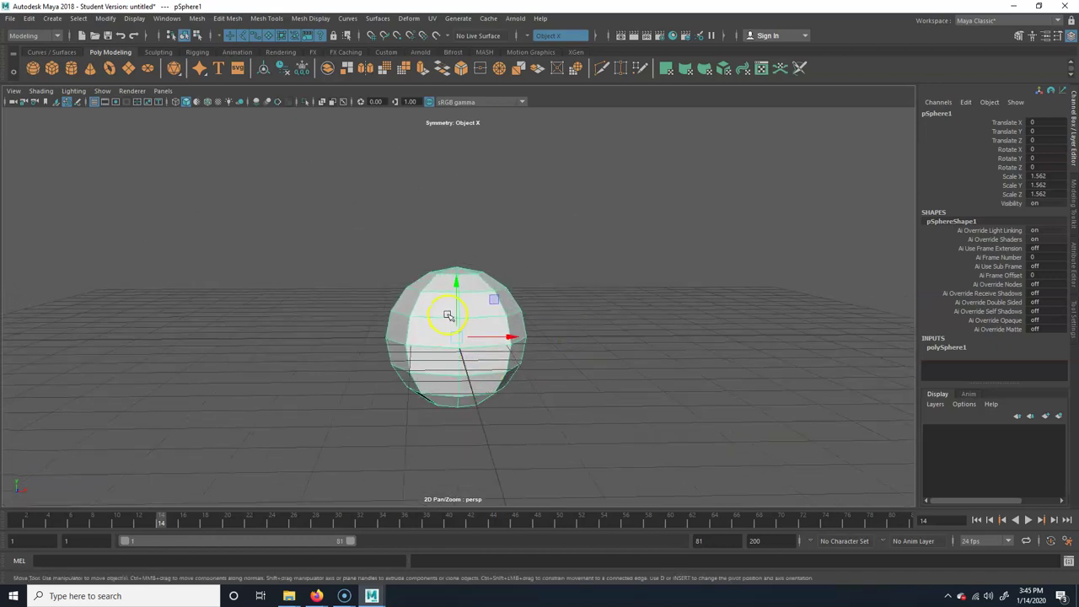
{"action": "left_click_drag", "start_coordinate": [460, 281], "coordinate": [454, 213]}
{"action": "left_click_drag", "start_coordinate": [471, 387], "coordinate": [549, 363], "text": "alt"}
{"action": "left_click_drag", "start_coordinate": [651, 387], "coordinate": [518, 409], "text": "alt"}
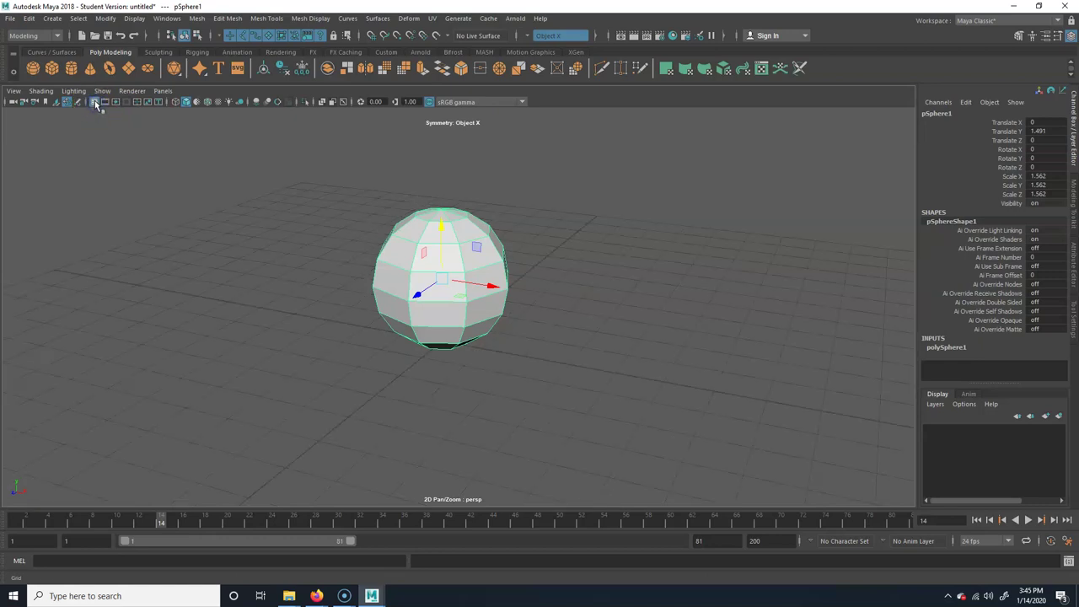
Step: Add a second polygon sphere and raise it along Y to about 3.697 so it sits on the first sphere
{"action": "left_click_drag", "start_coordinate": [480, 396], "coordinate": [539, 400], "text": "alt"}
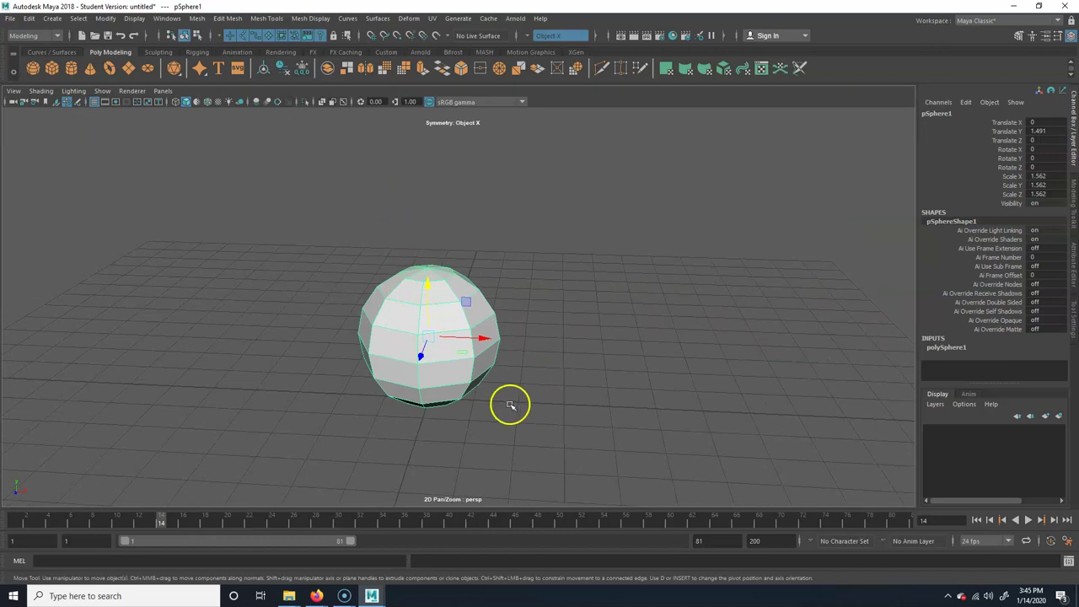
{"action": "middle_click_drag", "start_coordinate": [511, 405], "coordinate": [512, 422], "text": "alt"}
{"action": "left_click", "coordinate": [34, 69]}
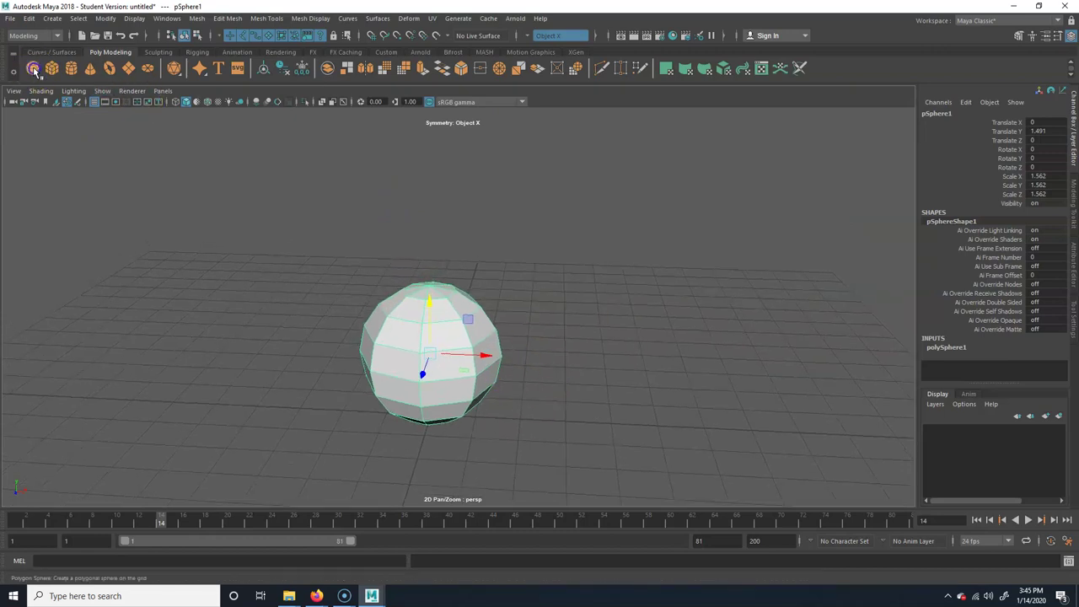
{"action": "left_click", "coordinate": [34, 71]}
{"action": "left_click_drag", "start_coordinate": [446, 464], "coordinate": [461, 415], "text": "alt"}
{"action": "left_click_drag", "start_coordinate": [440, 367], "coordinate": [419, 196]}
Step: Duplicate the upper sphere, move the copy up and scale it down uniformly to form the snowman's head
{"action": "left_click_drag", "start_coordinate": [727, 444], "coordinate": [636, 451], "text": "alt"}
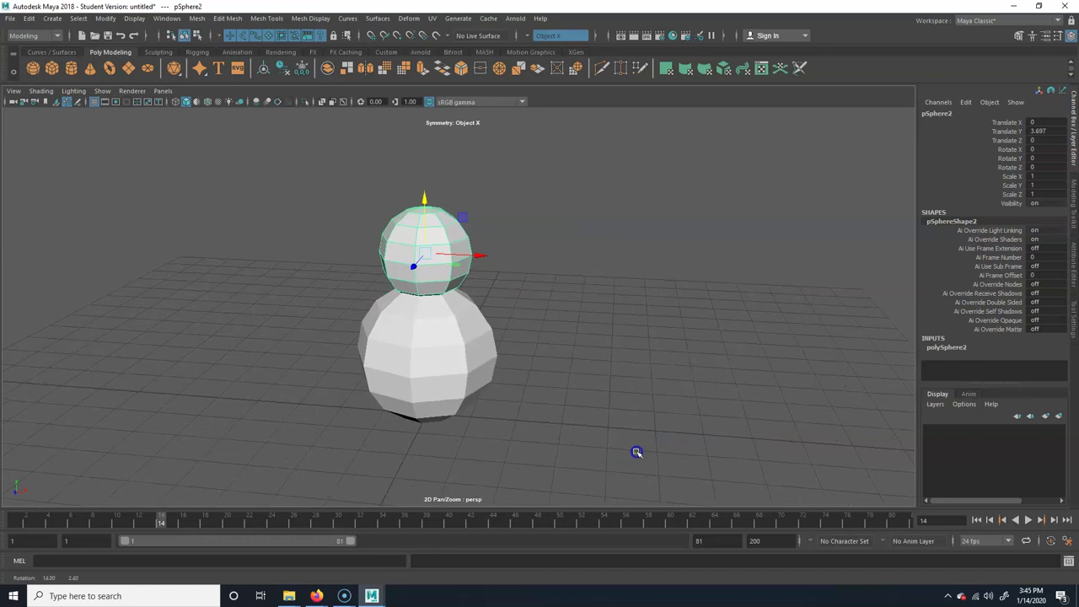
{"action": "middle_click_drag", "start_coordinate": [540, 380], "coordinate": [585, 426], "text": "alt"}
{"action": "right_click_drag", "start_coordinate": [631, 401], "coordinate": [545, 410], "text": "alt"}
{"action": "middle_click_drag", "start_coordinate": [545, 410], "coordinate": [549, 428], "text": "alt"}
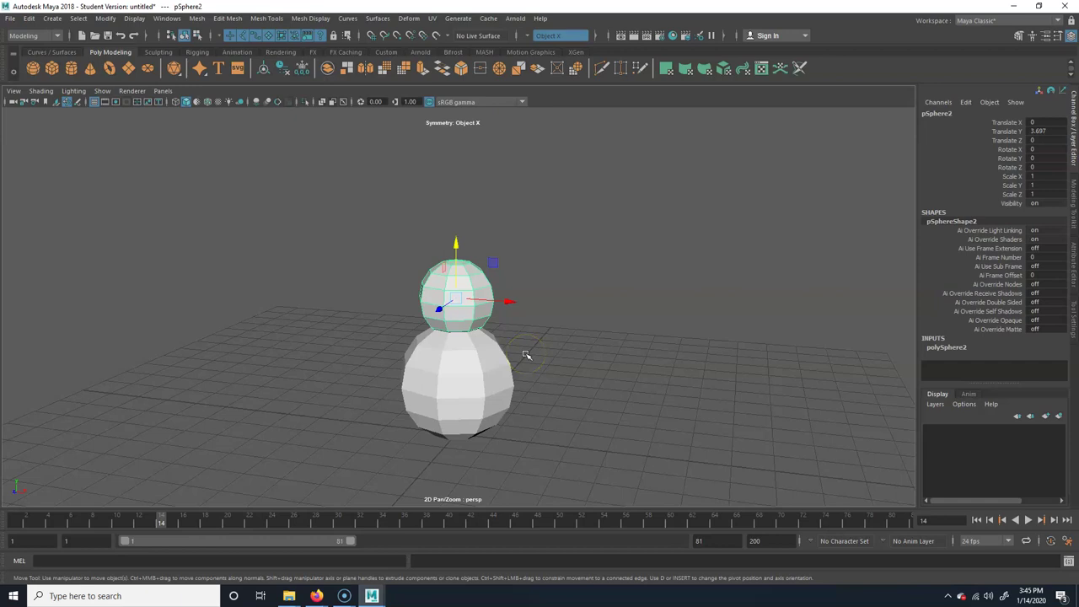
{"action": "key", "text": "ctrl+d"}
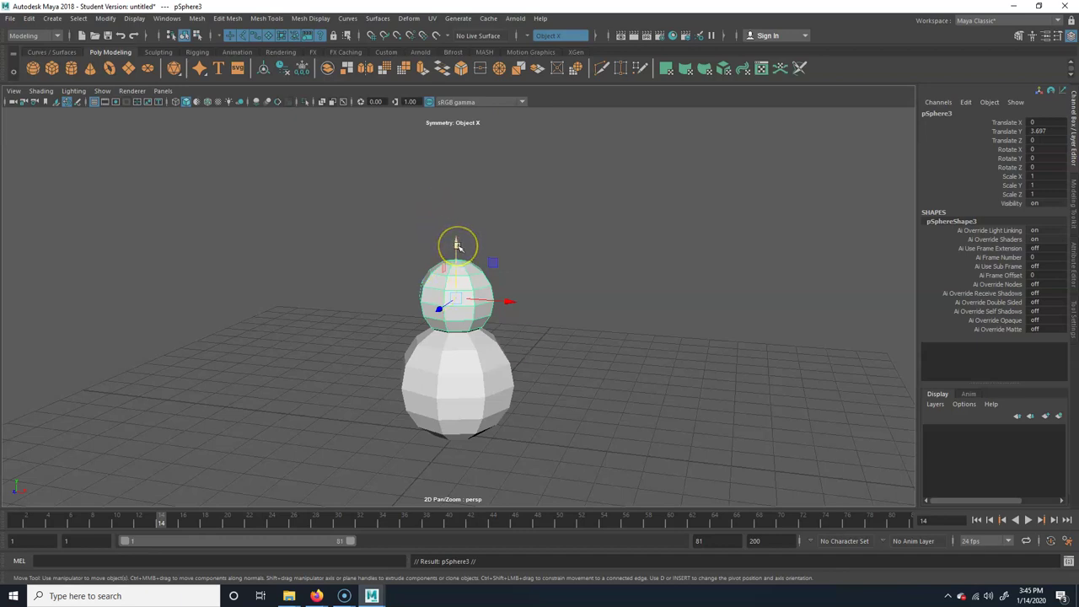
{"action": "left_click_drag", "start_coordinate": [457, 246], "coordinate": [456, 173]}
{"action": "key", "text": "r"}
{"action": "left_click_drag", "start_coordinate": [451, 221], "coordinate": [456, 192]}
{"action": "key", "text": "w"}
{"action": "mouse_move", "coordinate": [526, 414]}
{"action": "left_mouse_down", "text": "alt"}
{"action": "mouse_move", "coordinate": [464, 412]}
{"action": "mouse_move", "coordinate": [563, 408]}
{"action": "mouse_move", "coordinate": [540, 407]}
{"action": "left_mouse_up", "text": "alt"}
{"action": "right_click_drag", "start_coordinate": [419, 396], "coordinate": [565, 377], "text": "alt"}
{"action": "left_click", "coordinate": [575, 336]}
{"action": "left_click_drag", "start_coordinate": [531, 416], "coordinate": [540, 417], "text": "alt"}
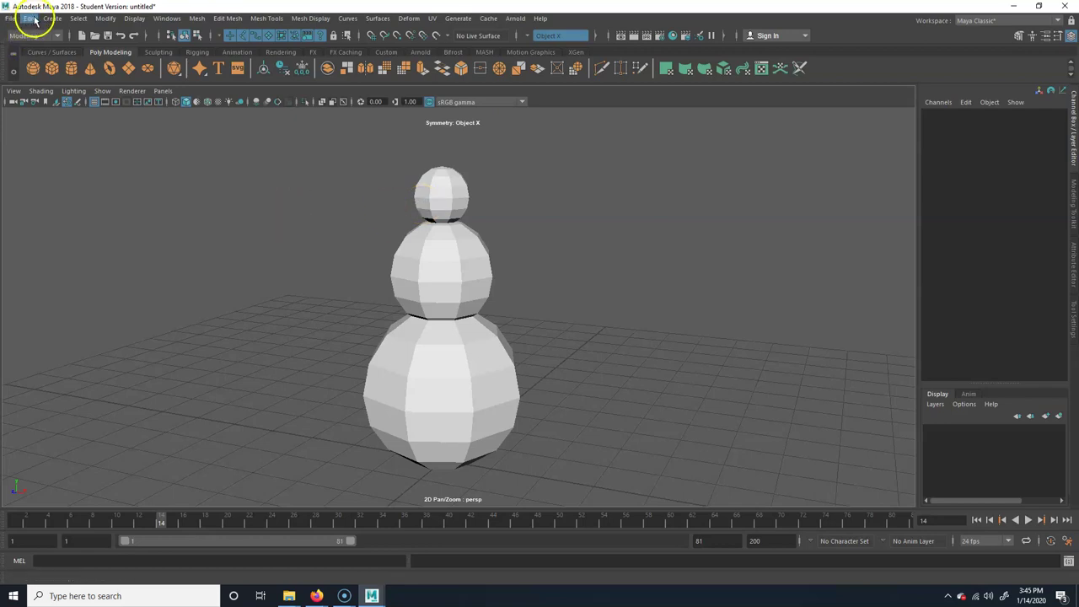
Step: Add a default polygon cone, move it along Z to about 3.029, and delete it
{"action": "left_click", "coordinate": [88, 68]}
{"action": "left_click_drag", "start_coordinate": [419, 479], "coordinate": [321, 517]}
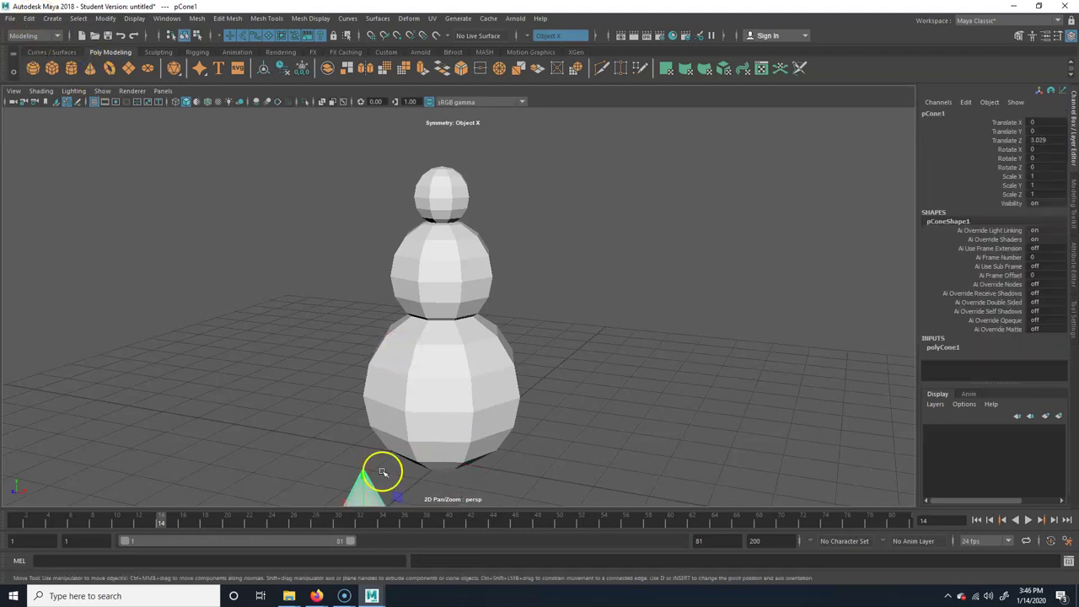
{"action": "middle_click_drag", "start_coordinate": [395, 486], "coordinate": [396, 411], "text": "alt"}
{"action": "middle_click_drag", "start_coordinate": [464, 333], "coordinate": [478, 276]}
{"action": "left_click", "coordinate": [478, 277]}
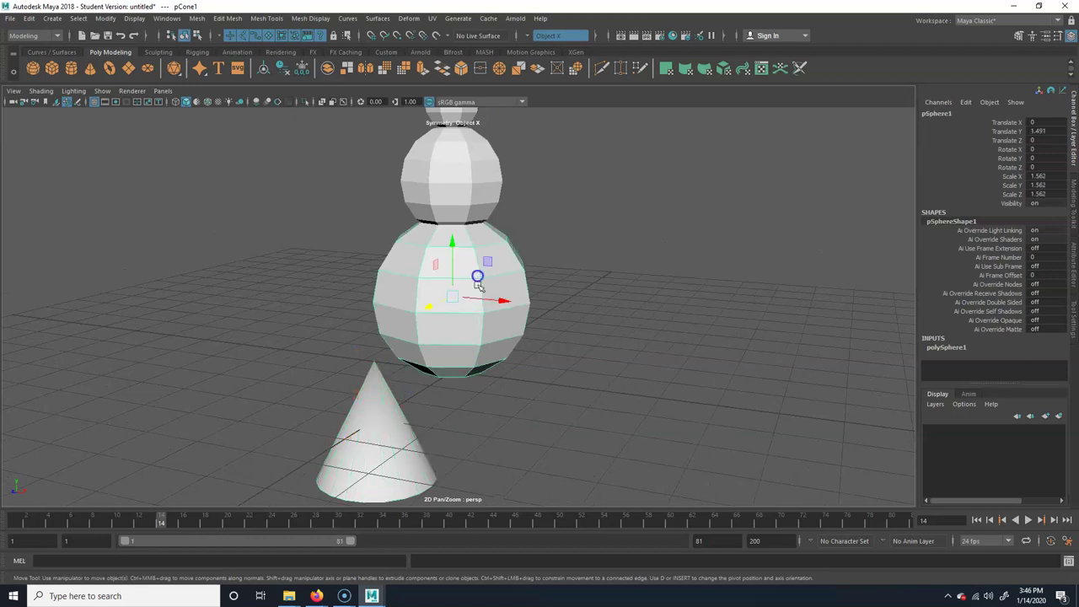
{"action": "left_click", "coordinate": [385, 471]}
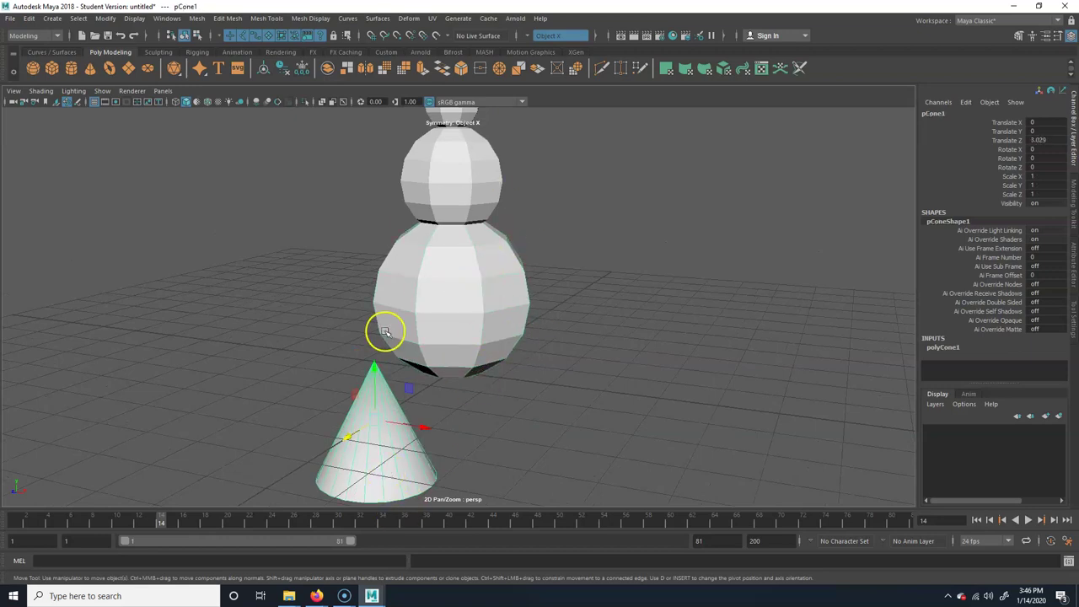
{"action": "key", "text": "Delete"}
Step: Try smoothing the bottom sphere with 1 division and reducing it by 50 percent, undoing both operations
{"action": "middle_click_drag", "start_coordinate": [451, 318], "coordinate": [427, 389], "text": "alt"}
{"action": "left_click", "coordinate": [441, 410]}
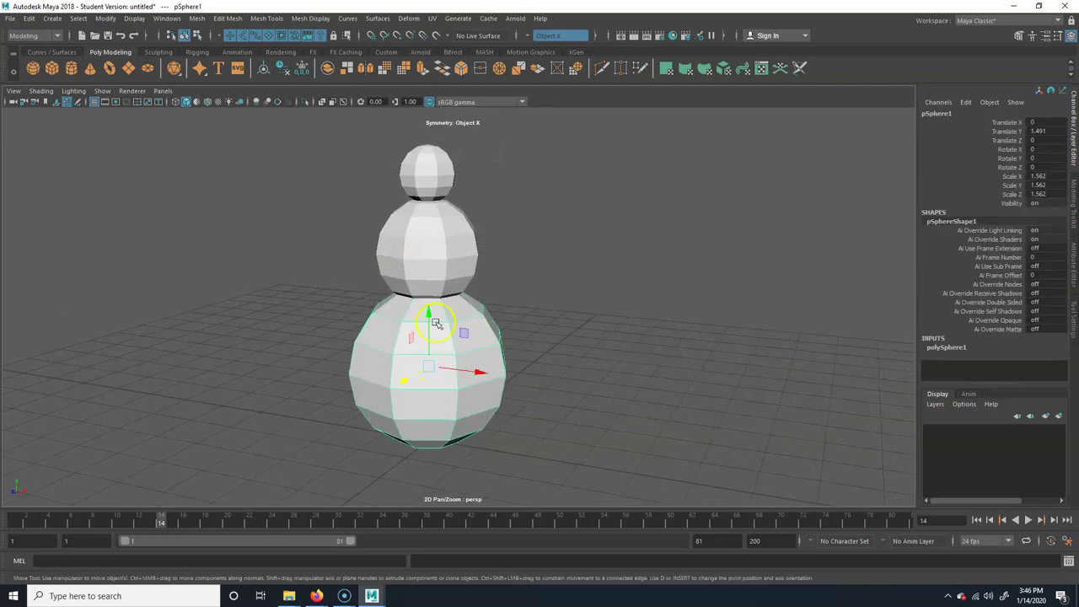
{"action": "key", "text": "3"}
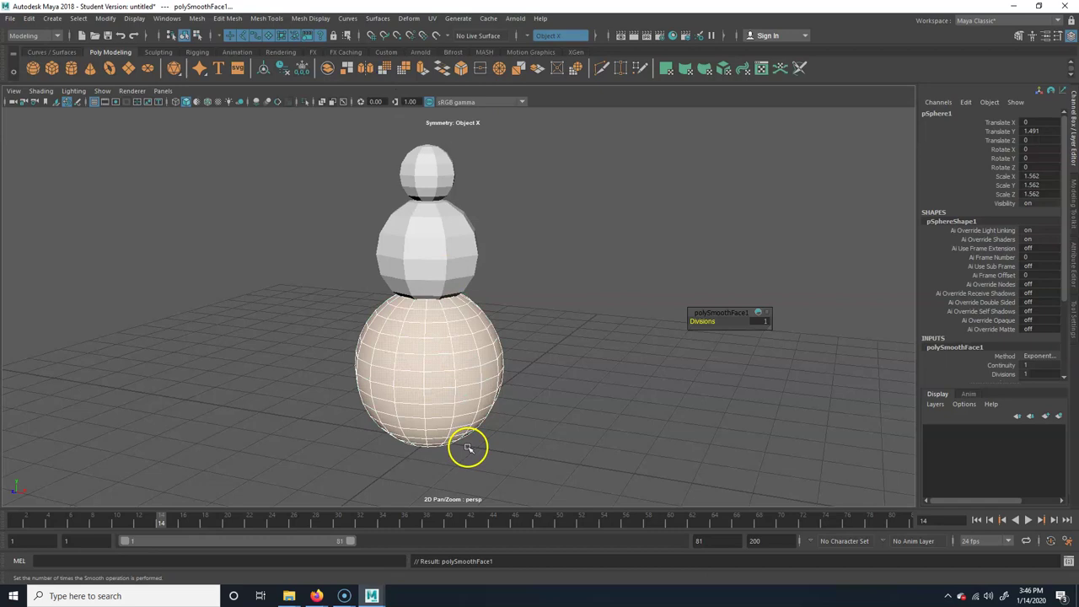
{"action": "left_click", "coordinate": [547, 275]}
{"action": "left_click", "coordinate": [441, 372]}
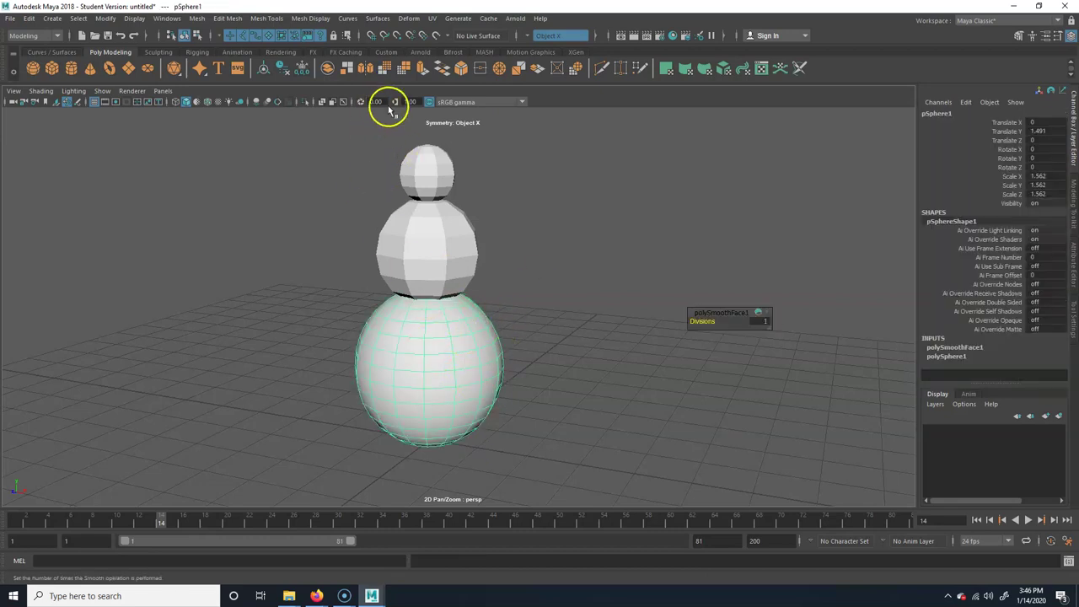
{"action": "left_click", "coordinate": [404, 67]}
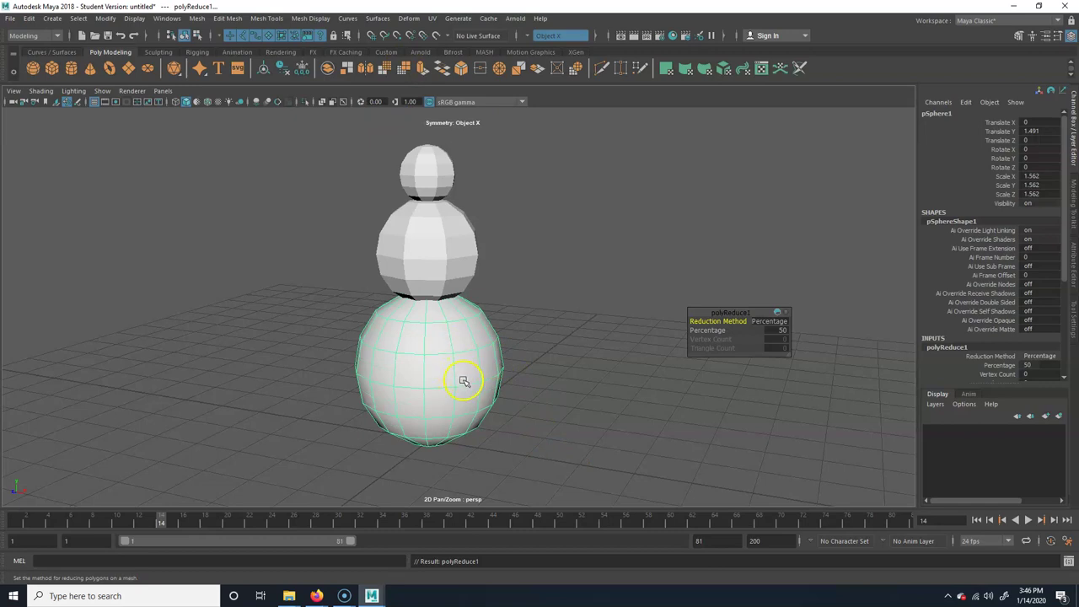
{"action": "key", "text": "ctrl+z"}
{"action": "key", "text": "ctrl+z"}
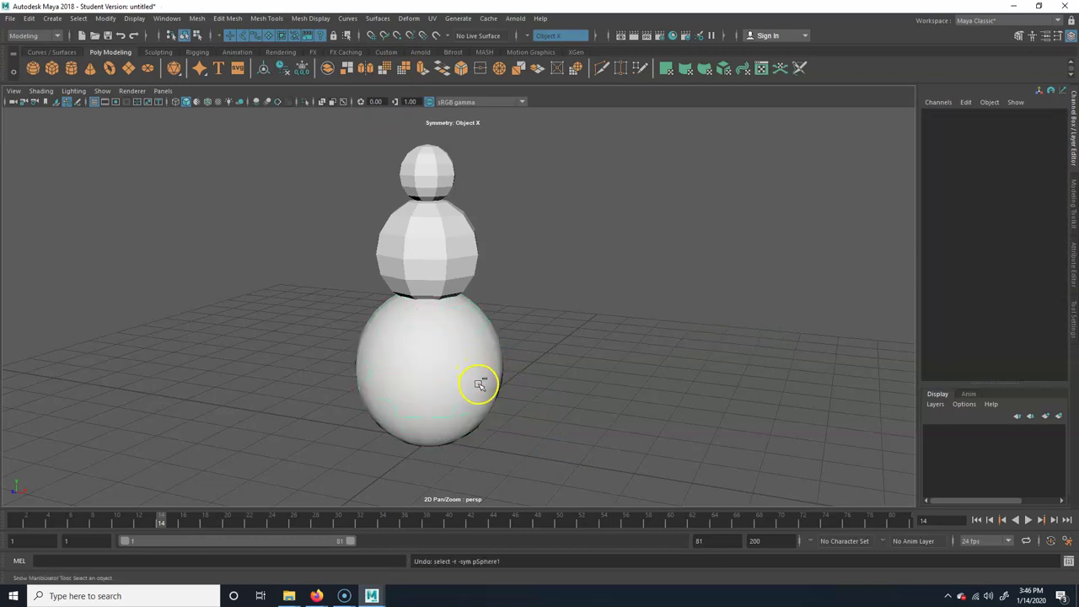
{"action": "left_click", "coordinate": [478, 383]}
{"action": "key", "text": "ctrl+z"}
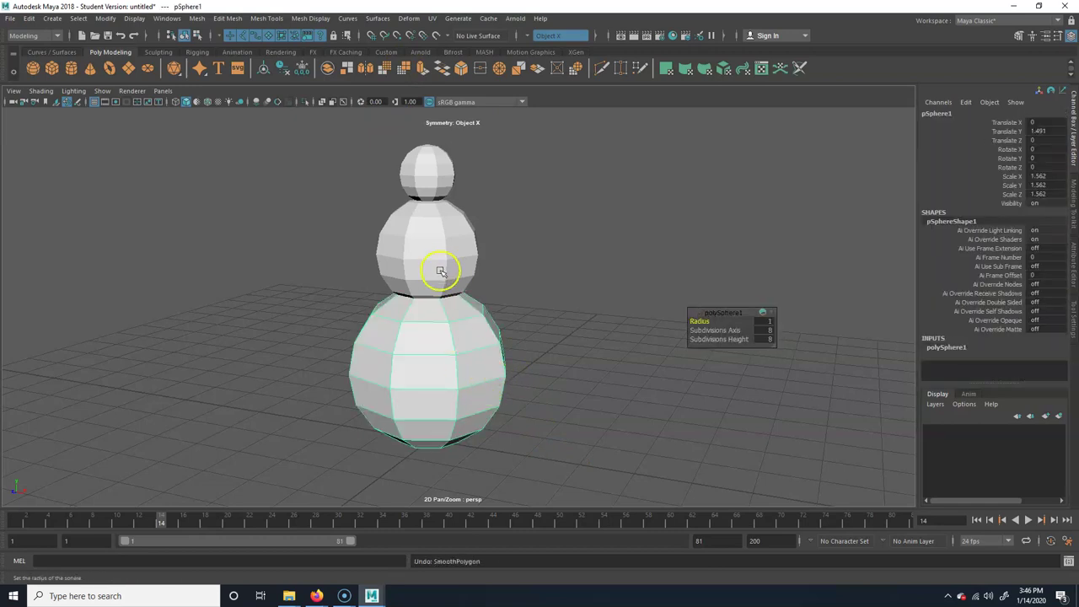
Step: Create a polygon cone with 8 axis divisions through the cone's creation options
{"action": "left_click", "coordinate": [106, 244]}
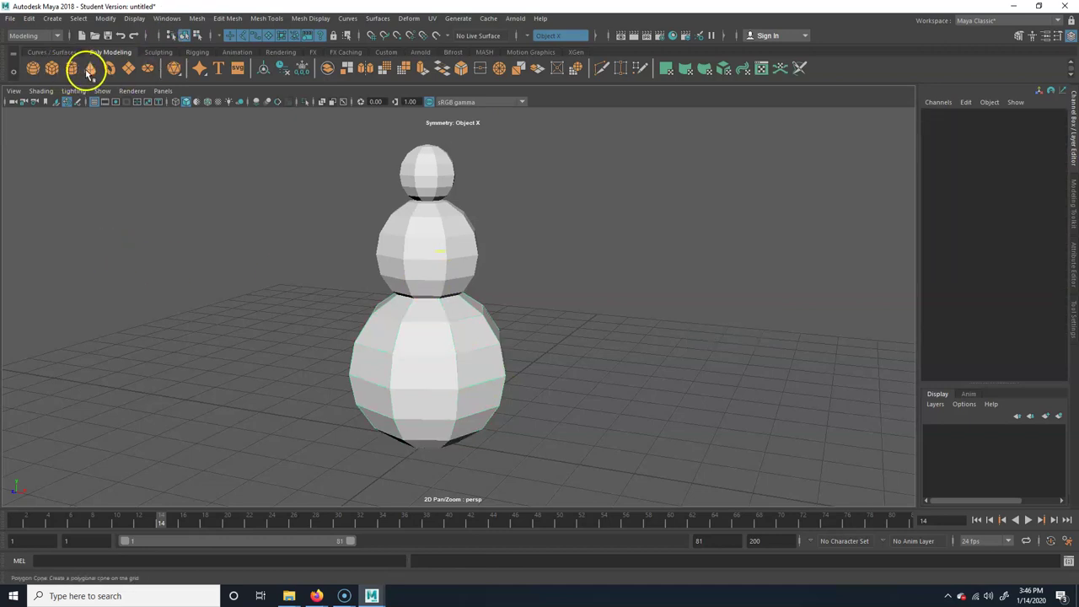
{"action": "left_click", "coordinate": [53, 18]}
{"action": "mouse_move", "coordinate": [82, 59]}
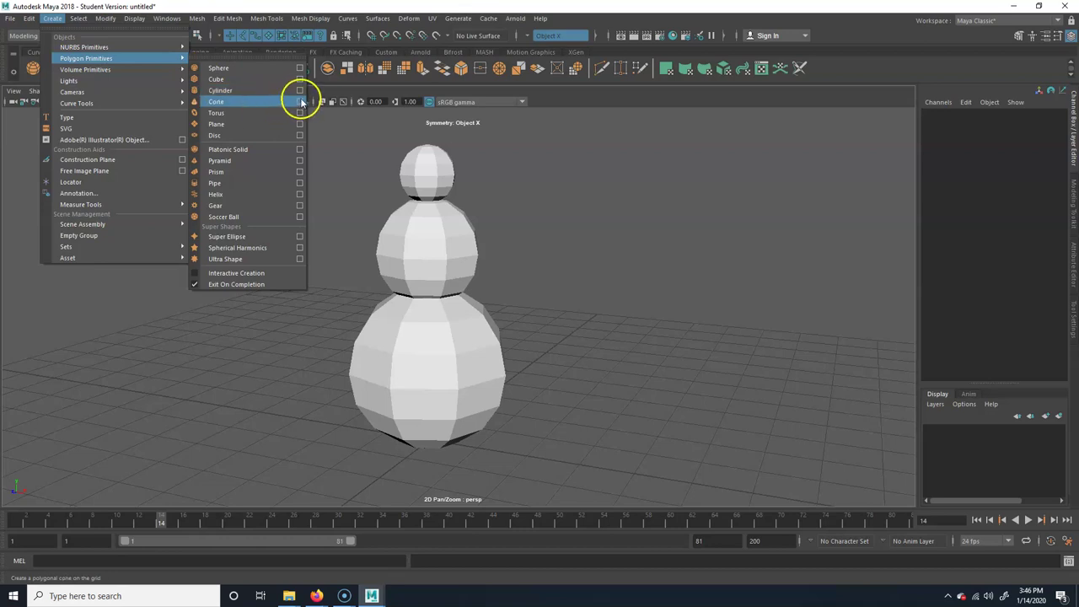
{"action": "left_click", "coordinate": [301, 102]}
{"action": "double_click", "coordinate": [429, 138]}
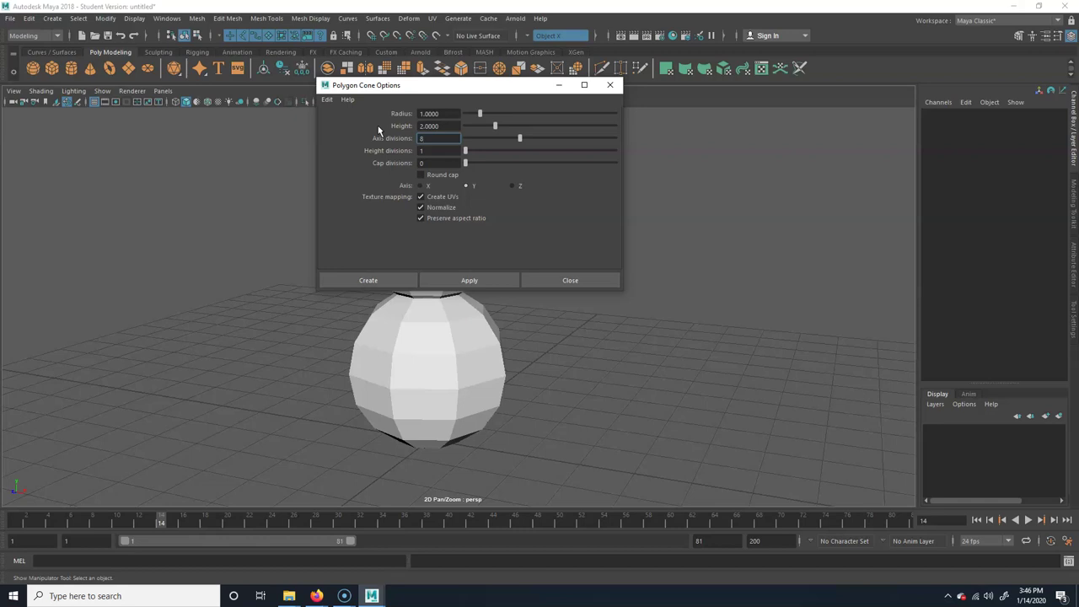
{"action": "left_click", "coordinate": [363, 279]}
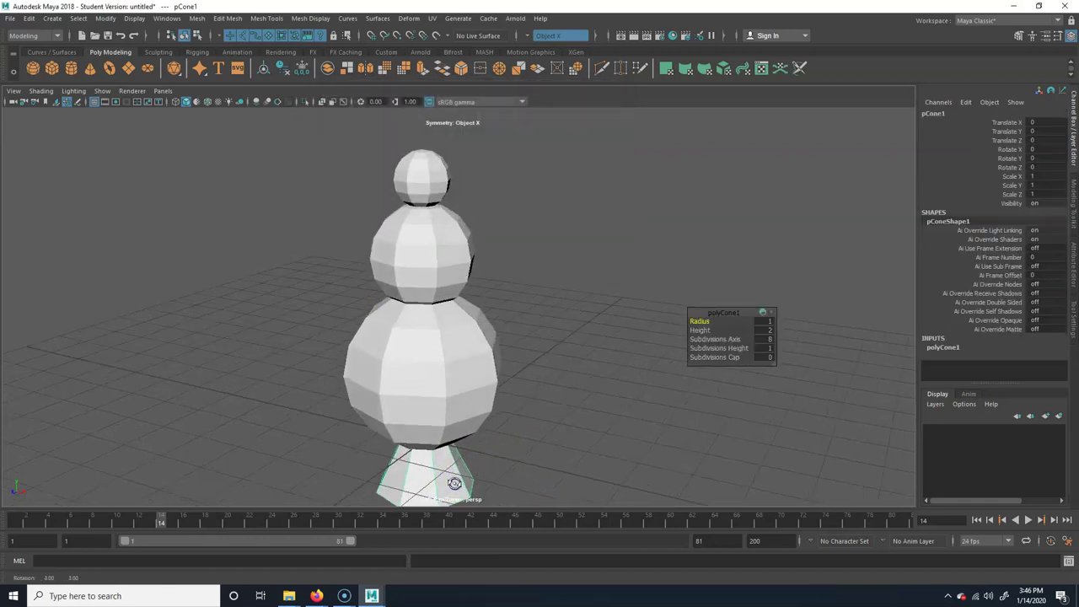
Step: Raise the cone along Y to about 1.926 with the Move tool
{"action": "left_click_drag", "start_coordinate": [454, 483], "coordinate": [425, 483], "text": "alt"}
{"action": "right_click_drag", "start_coordinate": [429, 332], "coordinate": [329, 467], "text": "alt"}
{"action": "middle_click_drag", "start_coordinate": [337, 469], "coordinate": [344, 440], "text": "alt"}
{"action": "right_click_drag", "start_coordinate": [292, 443], "coordinate": [482, 441], "text": "alt"}
{"action": "key", "text": "w"}
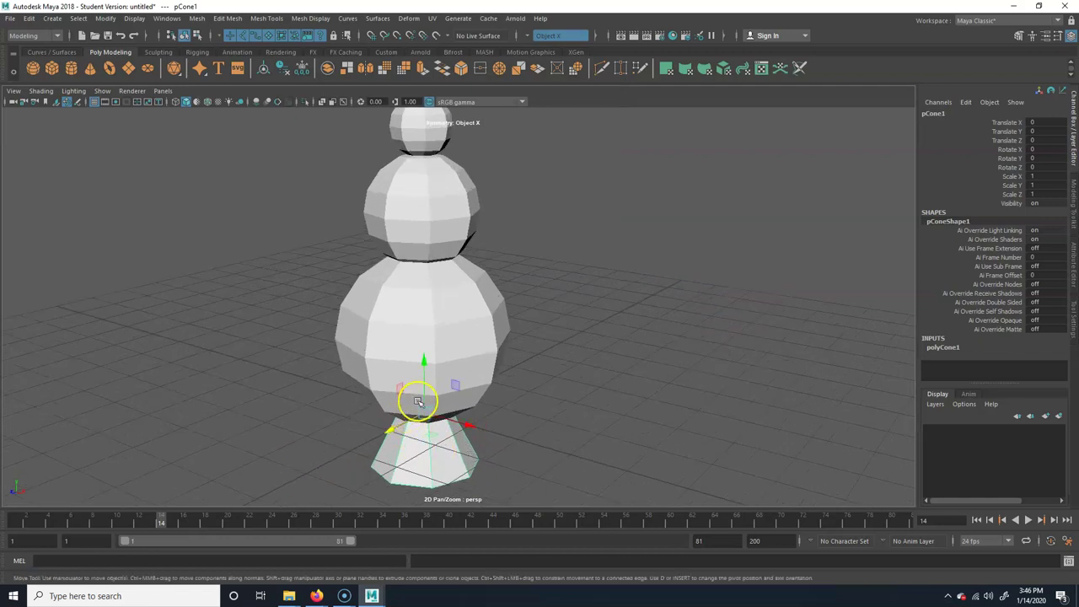
{"action": "left_click_drag", "start_coordinate": [421, 361], "coordinate": [414, 250]}
{"action": "left_click_drag", "start_coordinate": [414, 436], "coordinate": [356, 392], "text": "alt"}
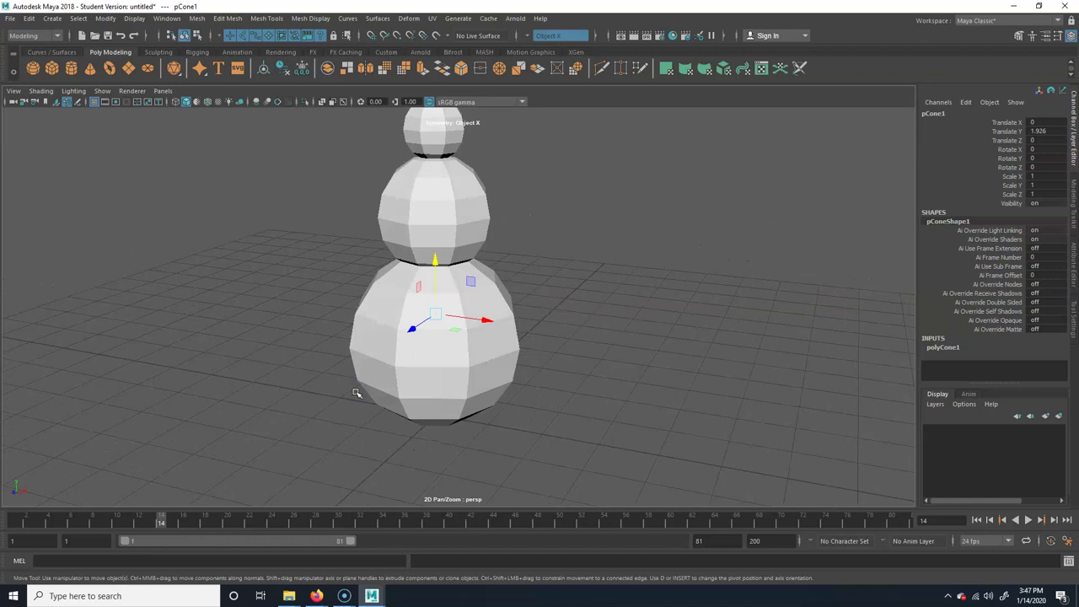
Step: Show the scene in wireframe, select the cone inside the bottom sphere, and return to shaded display
{"action": "left_click", "coordinate": [175, 102]}
{"action": "left_click", "coordinate": [575, 324]}
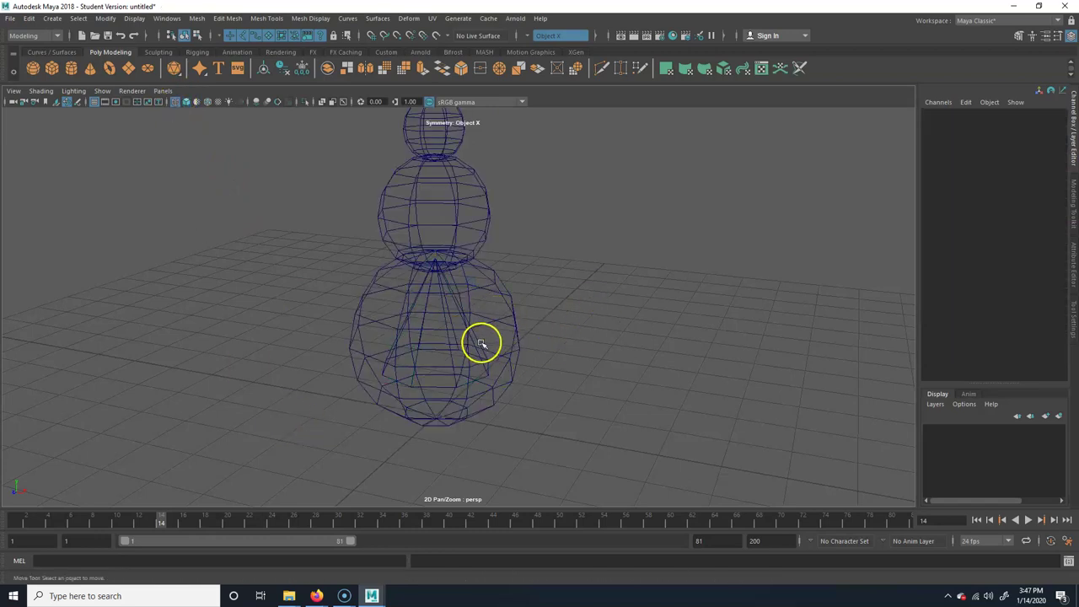
{"action": "left_click", "coordinate": [479, 341]}
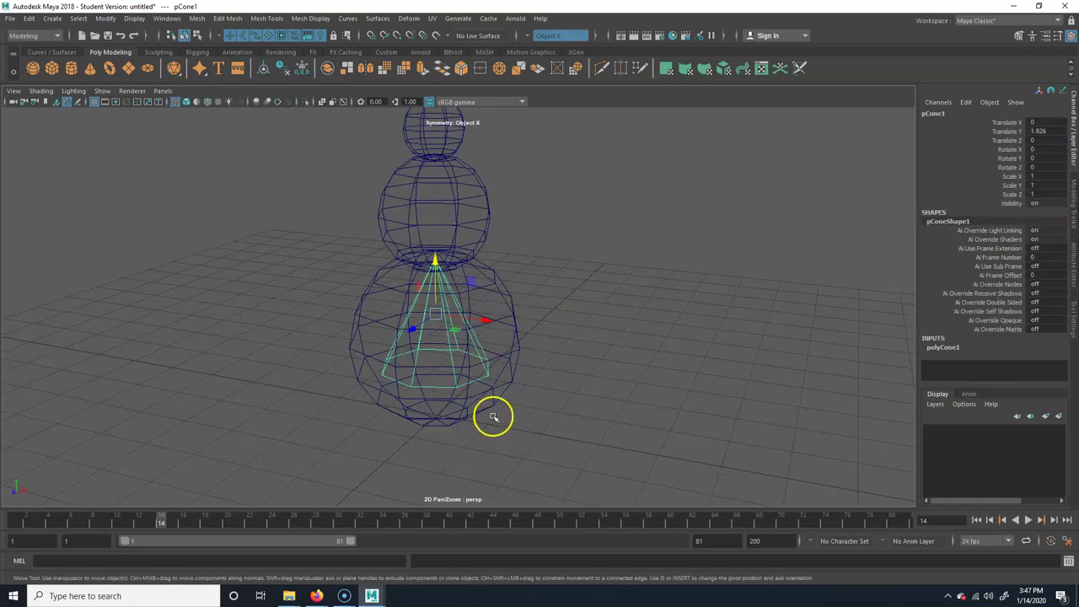
{"action": "left_click", "coordinate": [186, 102]}
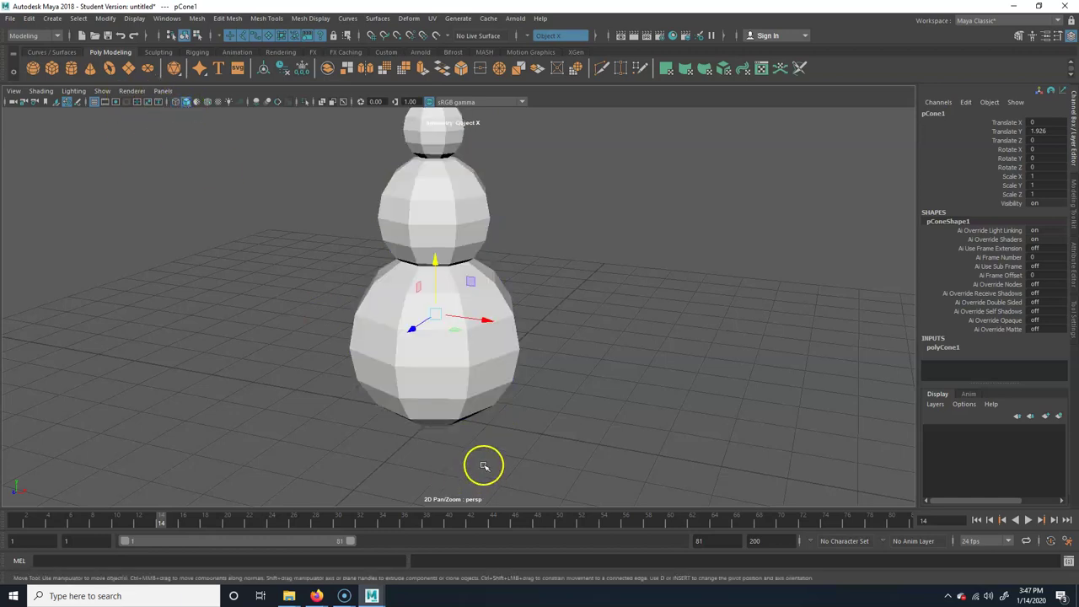
Step: Cycle the viewport through wireframe, shaded, textured and scene-lit display, ending in shaded mode
{"action": "key", "text": "4"}
{"action": "key", "text": "5"}
{"action": "left_click", "coordinate": [455, 327]}
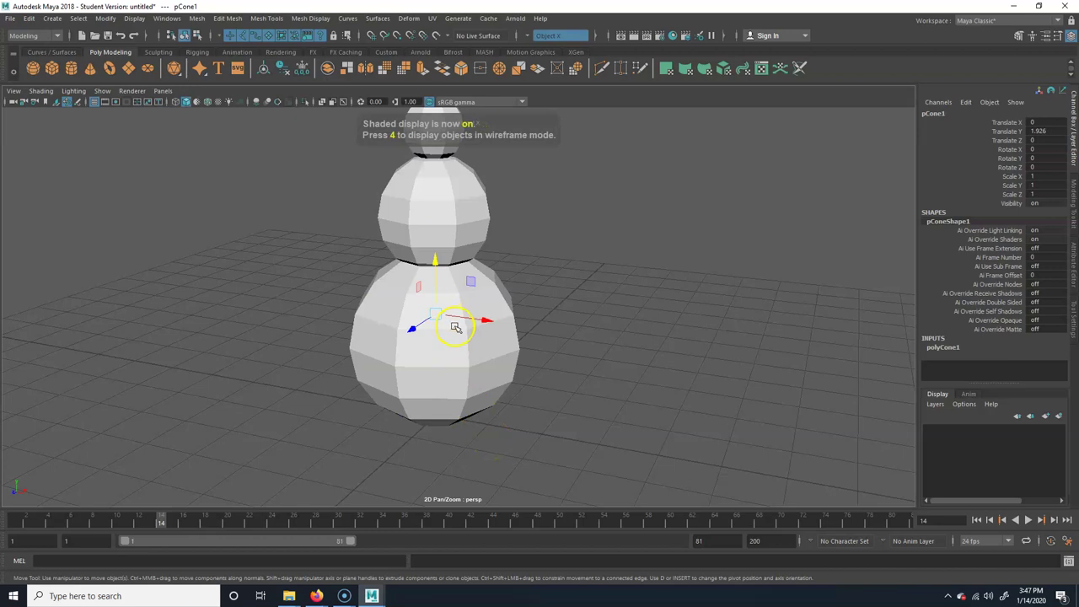
{"action": "key", "text": "6"}
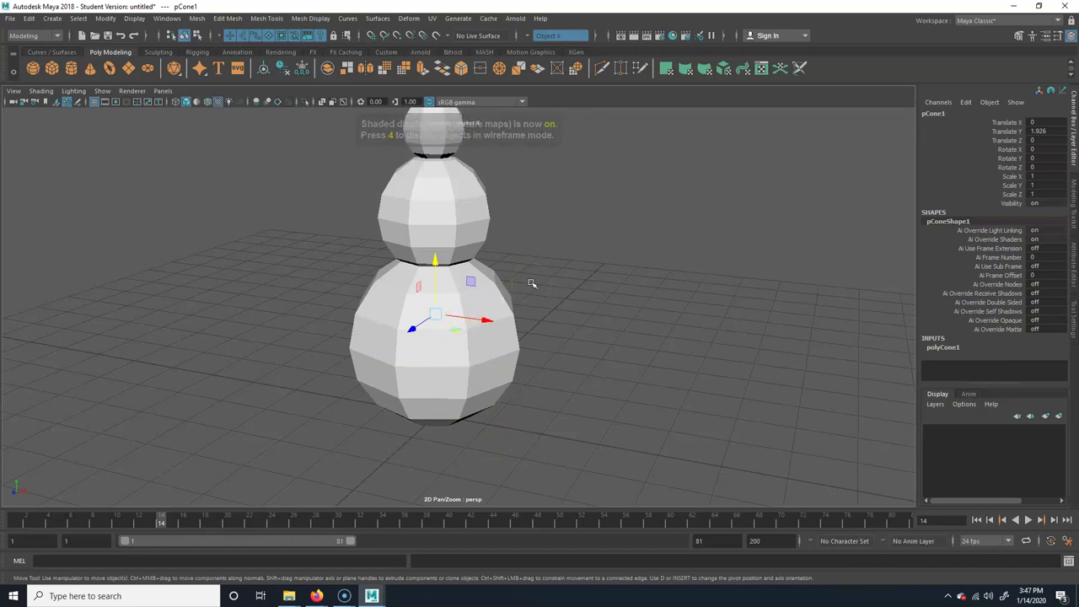
{"action": "key", "text": "7"}
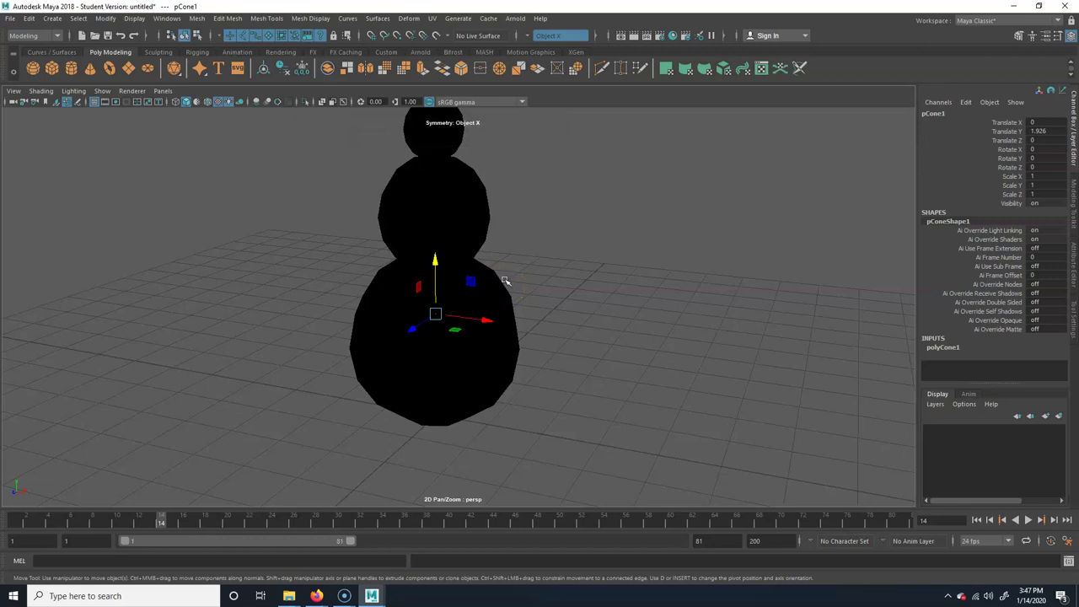
{"action": "key", "text": "5"}
Step: Raise the cone along Y to about 6.031 so it is level with the snowman's head
{"action": "left_click", "coordinate": [434, 261]}
{"action": "right_click_drag", "start_coordinate": [559, 309], "coordinate": [436, 371], "text": "alt"}
{"action": "mouse_move", "coordinate": [436, 371]}
{"action": "left_mouse_down", "text": "alt"}
{"action": "mouse_move", "coordinate": [435, 385]}
{"action": "mouse_move", "coordinate": [435, 366]}
{"action": "left_mouse_up", "text": "alt"}
{"action": "right_click_drag", "start_coordinate": [324, 386], "coordinate": [397, 385], "text": "alt"}
{"action": "left_click_drag", "start_coordinate": [396, 315], "coordinate": [360, 111]}
Step: Examine the cone's placement on the snowman's head from several angles and distances
{"action": "right_click_drag", "start_coordinate": [253, 262], "coordinate": [389, 221], "text": "alt"}
{"action": "middle_click_drag", "start_coordinate": [388, 221], "coordinate": [484, 332], "text": "alt"}
{"action": "left_click_drag", "start_coordinate": [484, 333], "coordinate": [426, 362], "text": "alt"}
{"action": "right_click_drag", "start_coordinate": [427, 362], "coordinate": [492, 331], "text": "alt"}
{"action": "middle_click_drag", "start_coordinate": [491, 330], "coordinate": [538, 378], "text": "alt"}
{"action": "left_click_drag", "start_coordinate": [419, 220], "coordinate": [568, 377], "text": "alt"}
{"action": "right_click_drag", "start_coordinate": [569, 378], "coordinate": [540, 406], "text": "alt"}
{"action": "left_click_drag", "start_coordinate": [540, 408], "coordinate": [422, 380], "text": "alt"}
{"action": "right_click_drag", "start_coordinate": [422, 380], "coordinate": [475, 376], "text": "alt"}
{"action": "middle_click_drag", "start_coordinate": [475, 376], "coordinate": [450, 419], "text": "alt"}
{"action": "right_click_drag", "start_coordinate": [451, 419], "coordinate": [494, 402], "text": "alt"}
{"action": "left_click_drag", "start_coordinate": [495, 402], "coordinate": [396, 383], "text": "alt"}
{"action": "middle_click_drag", "start_coordinate": [396, 382], "coordinate": [407, 356], "text": "alt"}
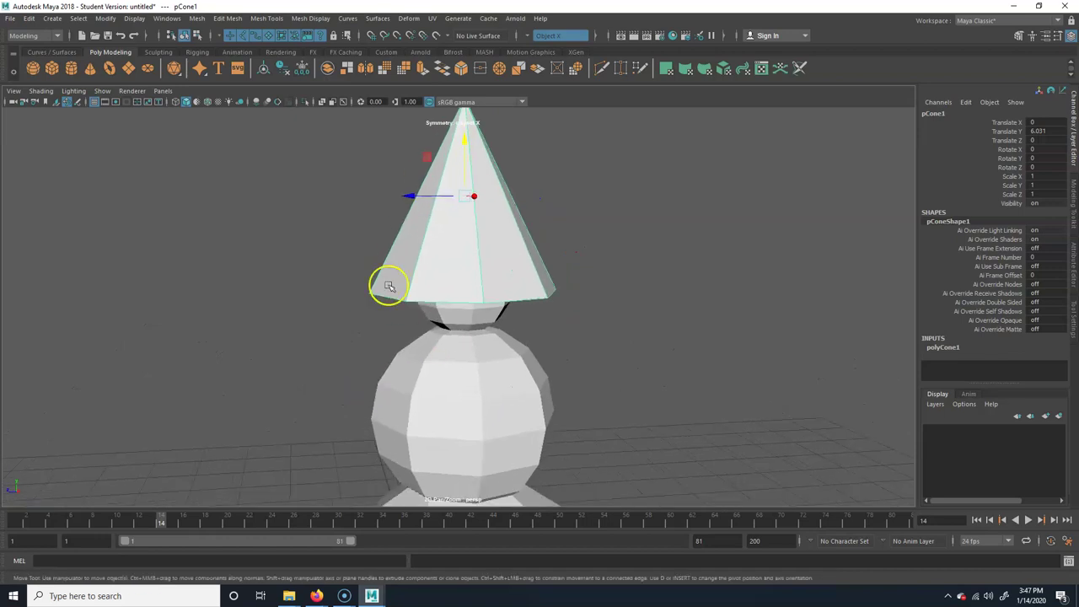
{"action": "right_click_drag", "start_coordinate": [426, 384], "coordinate": [181, 436], "text": "alt"}
{"action": "left_click_drag", "start_coordinate": [397, 361], "coordinate": [389, 452], "text": "alt"}
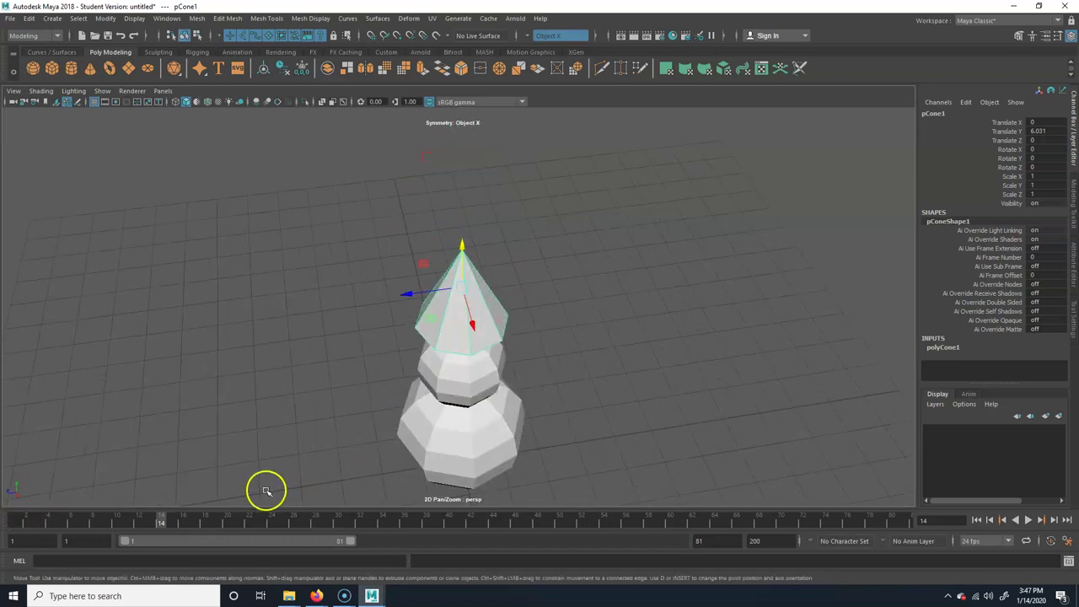
Step: Move the cone along Z to about 1.476, out in front of the snowman's head
{"action": "left_click_drag", "start_coordinate": [470, 280], "coordinate": [312, 267], "text": "alt"}
{"action": "right_click_drag", "start_coordinate": [198, 334], "coordinate": [482, 354], "text": "alt"}
{"action": "left_click_drag", "start_coordinate": [482, 354], "coordinate": [457, 341], "text": "alt"}
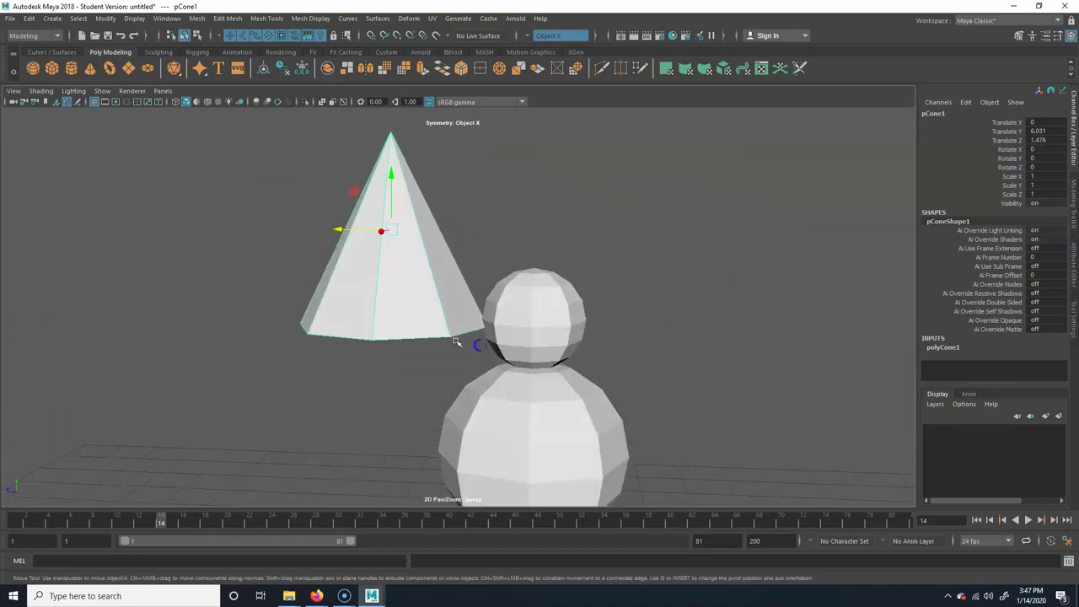
Step: Rotate the cone about X so it points forward, setting Rotate X to exactly 90
{"action": "key", "text": "e"}
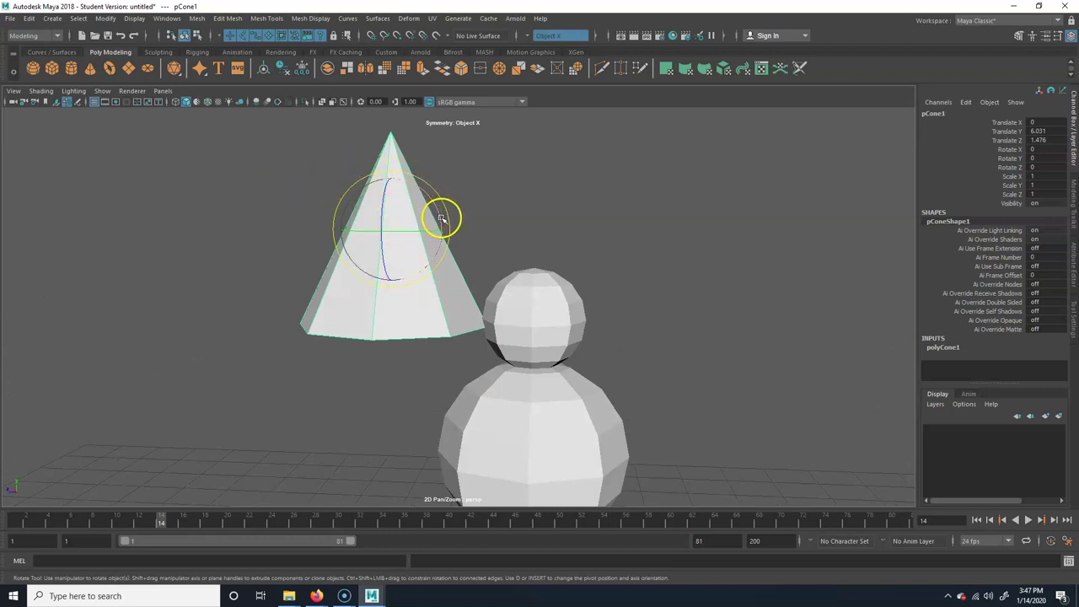
{"action": "left_click_drag", "start_coordinate": [440, 217], "coordinate": [372, 145]}
{"action": "left_click_drag", "start_coordinate": [456, 335], "coordinate": [459, 335], "text": "alt"}
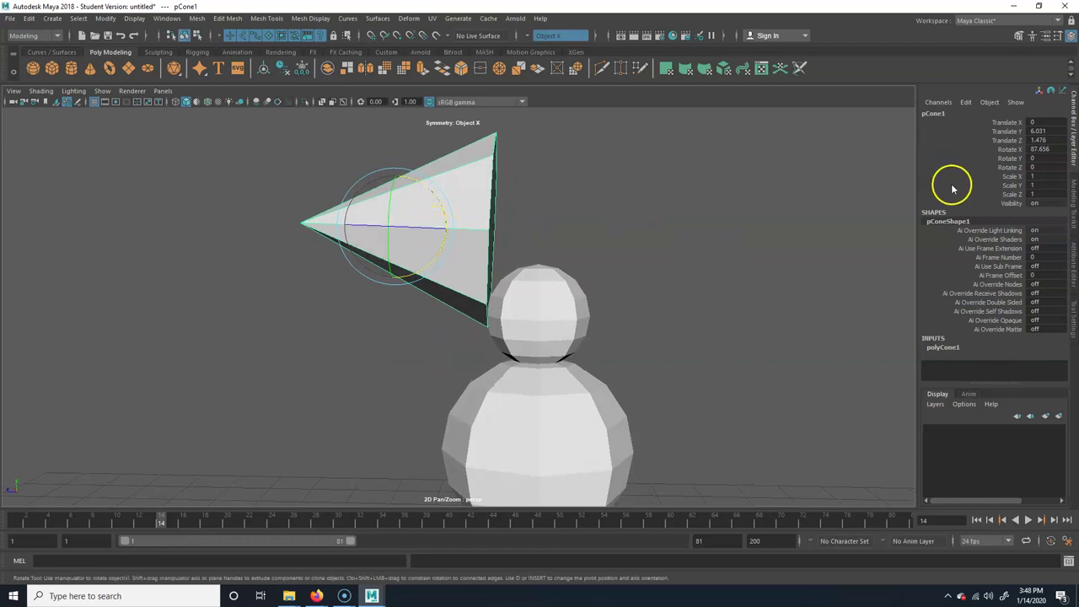
{"action": "double_click", "coordinate": [1050, 149]}
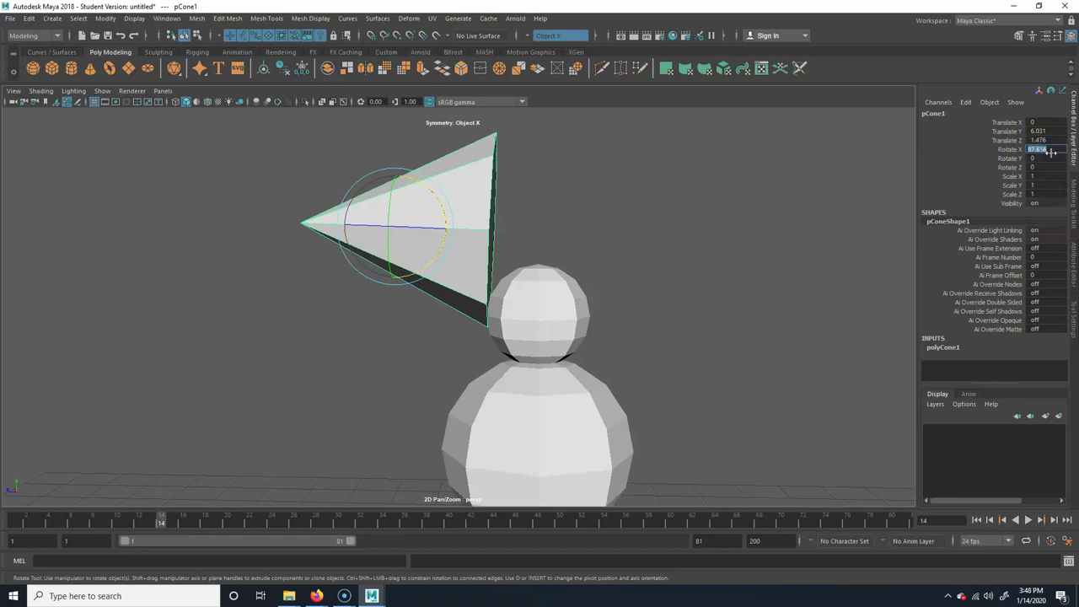
{"action": "key", "text": "Return"}
Step: Scale the cone down uniformly to about 0.114 so it suits the snowman's head
{"action": "scroll", "coordinate": [422, 317], "scroll_direction": "down", "scroll_amount": 3}
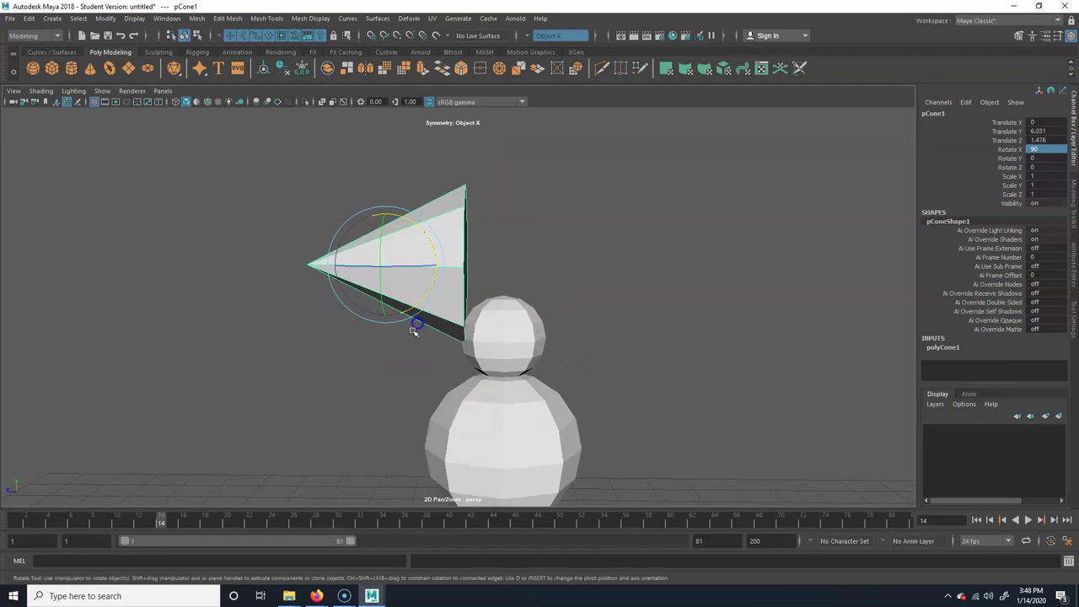
{"action": "left_click_drag", "start_coordinate": [369, 313], "coordinate": [288, 276], "text": "alt"}
{"action": "key", "text": "r"}
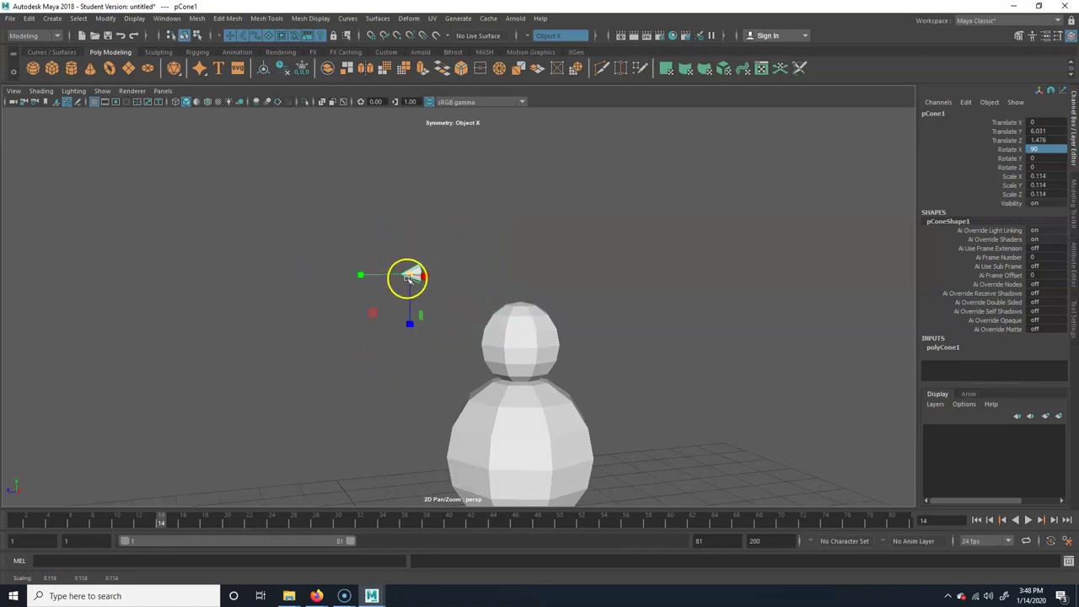
Step: Move the small cone down and closer to the front of the head, at about Y 5.118 and Z 0.706
{"action": "key", "text": "w"}
{"action": "left_click_drag", "start_coordinate": [429, 328], "coordinate": [404, 345], "text": "alt"}
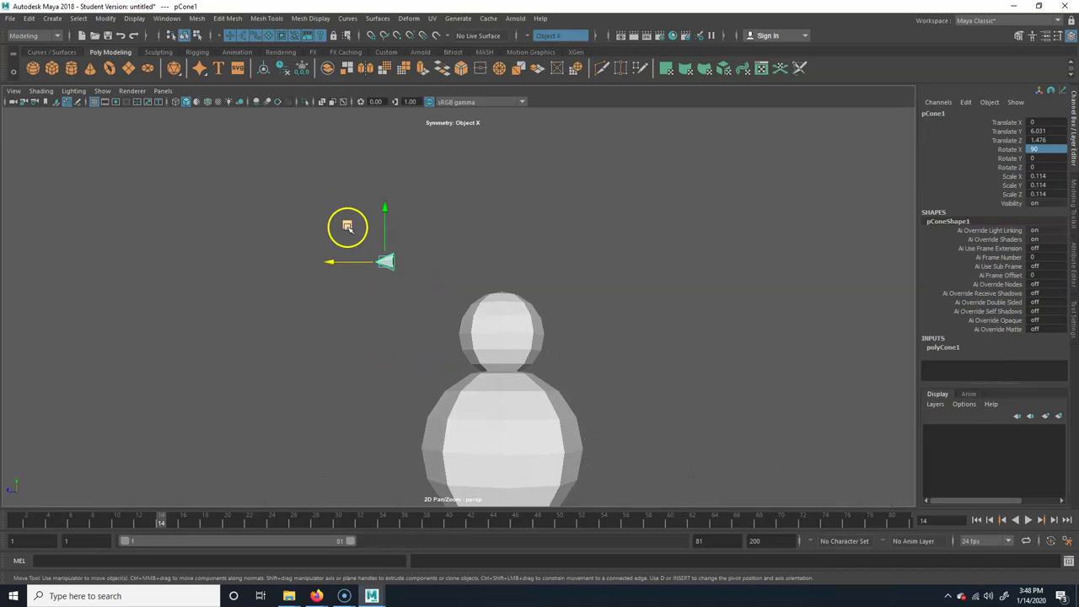
{"action": "middle_click_drag", "start_coordinate": [353, 228], "coordinate": [389, 292]}
{"action": "right_click_drag", "start_coordinate": [303, 350], "coordinate": [506, 393], "text": "alt"}
{"action": "middle_click_drag", "start_coordinate": [506, 393], "coordinate": [477, 329], "text": "alt"}
{"action": "right_click_drag", "start_coordinate": [477, 329], "coordinate": [501, 311], "text": "alt"}
{"action": "left_click_drag", "start_coordinate": [501, 312], "coordinate": [438, 354], "text": "alt"}
{"action": "right_click_drag", "start_coordinate": [438, 354], "coordinate": [460, 353], "text": "alt"}
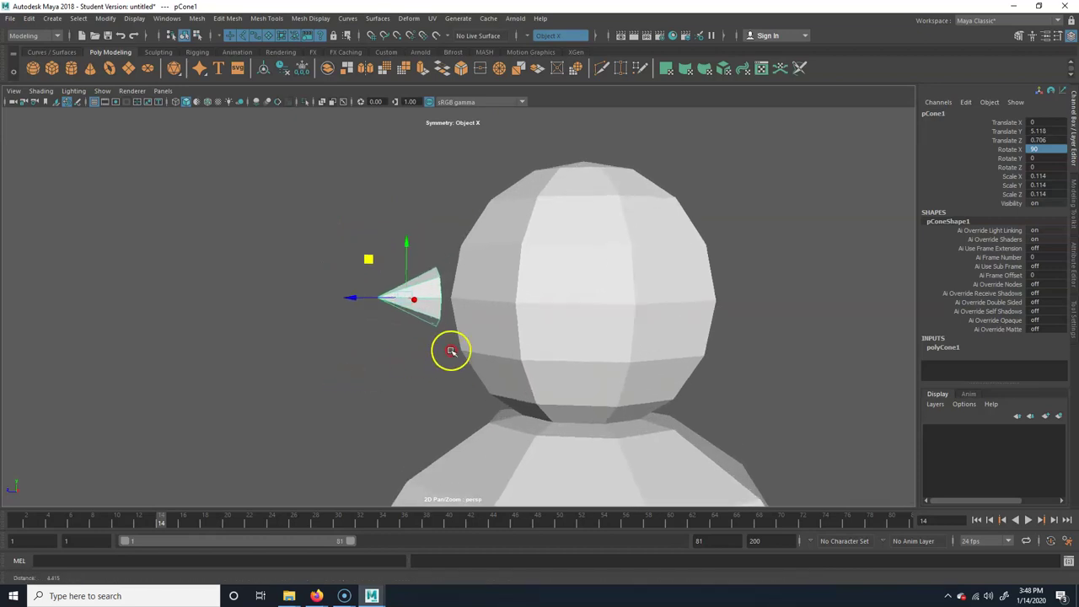
Step: Stretch the cone lengthwise to a Scale Y of about 0.239 to form a longer nose
{"action": "scroll", "coordinate": [447, 349], "scroll_direction": "up", "scroll_amount": 2}
{"action": "key", "text": "r"}
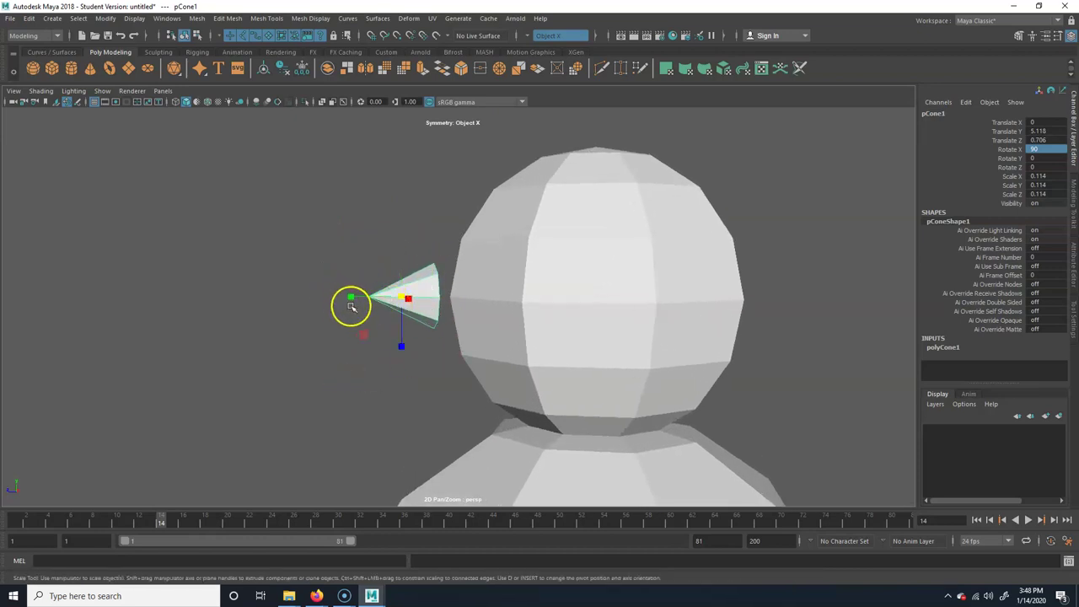
{"action": "mouse_move", "coordinate": [349, 299]}
{"action": "left_mouse_down"}
{"action": "mouse_move", "coordinate": [297, 296]}
{"action": "mouse_move", "coordinate": [346, 296]}
{"action": "left_mouse_up"}
Step: Move the nose cone along Z to about 0.733 and check its fit on the head from several angles
{"action": "key", "text": "w"}
{"action": "left_click_drag", "start_coordinate": [392, 388], "coordinate": [408, 410], "text": "alt"}
{"action": "right_click_drag", "start_coordinate": [604, 377], "coordinate": [434, 383], "text": "alt"}
{"action": "middle_click_drag", "start_coordinate": [433, 383], "coordinate": [417, 354], "text": "alt"}
{"action": "right_click_drag", "start_coordinate": [430, 359], "coordinate": [361, 346], "text": "alt"}
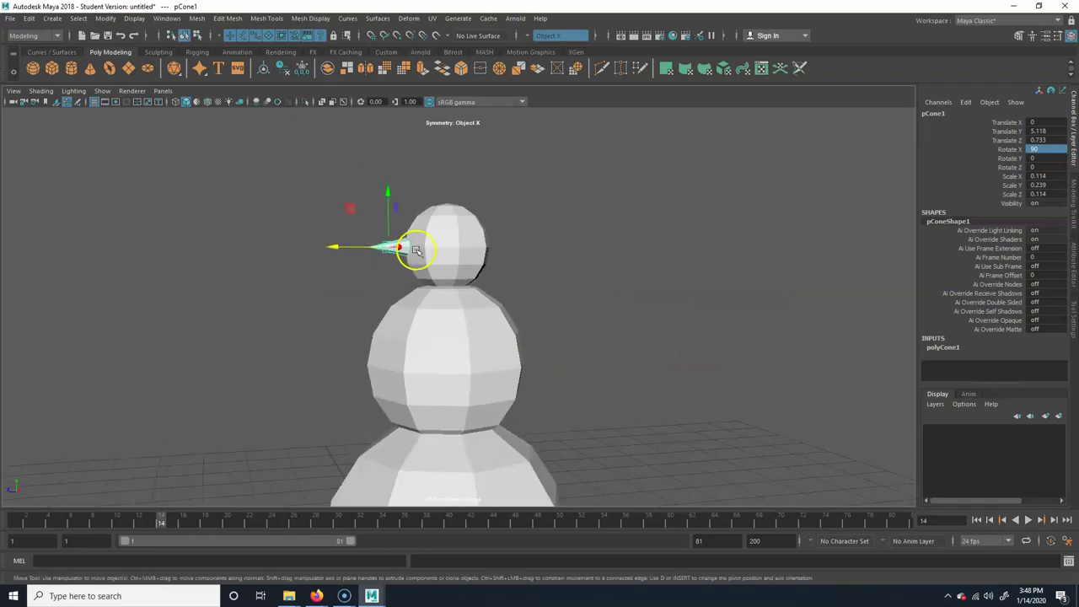
{"action": "middle_click_drag", "start_coordinate": [387, 348], "coordinate": [405, 347], "text": "alt"}
{"action": "left_click_drag", "start_coordinate": [400, 366], "coordinate": [407, 366], "text": "alt"}
{"action": "right_click_drag", "start_coordinate": [408, 366], "coordinate": [472, 375], "text": "alt"}
{"action": "middle_click_drag", "start_coordinate": [511, 376], "coordinate": [415, 375], "text": "alt"}
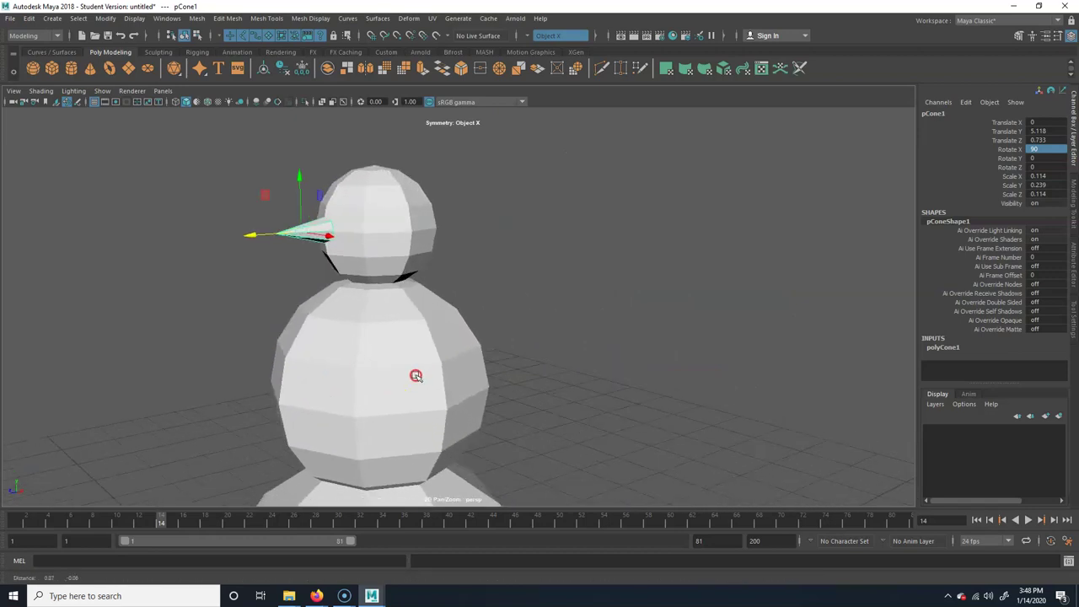
{"action": "middle_click_drag", "start_coordinate": [349, 356], "coordinate": [376, 355]}
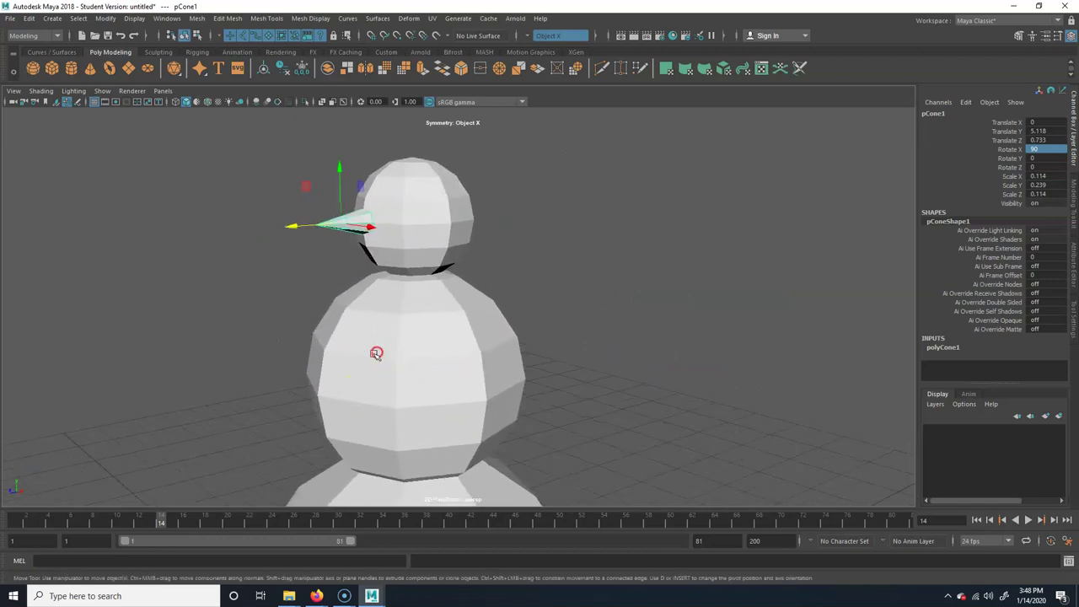
Step: Create a polygon cube at the origin under the snowman
{"action": "left_click", "coordinate": [52, 70]}
{"action": "right_click_drag", "start_coordinate": [278, 414], "coordinate": [164, 422], "text": "alt"}
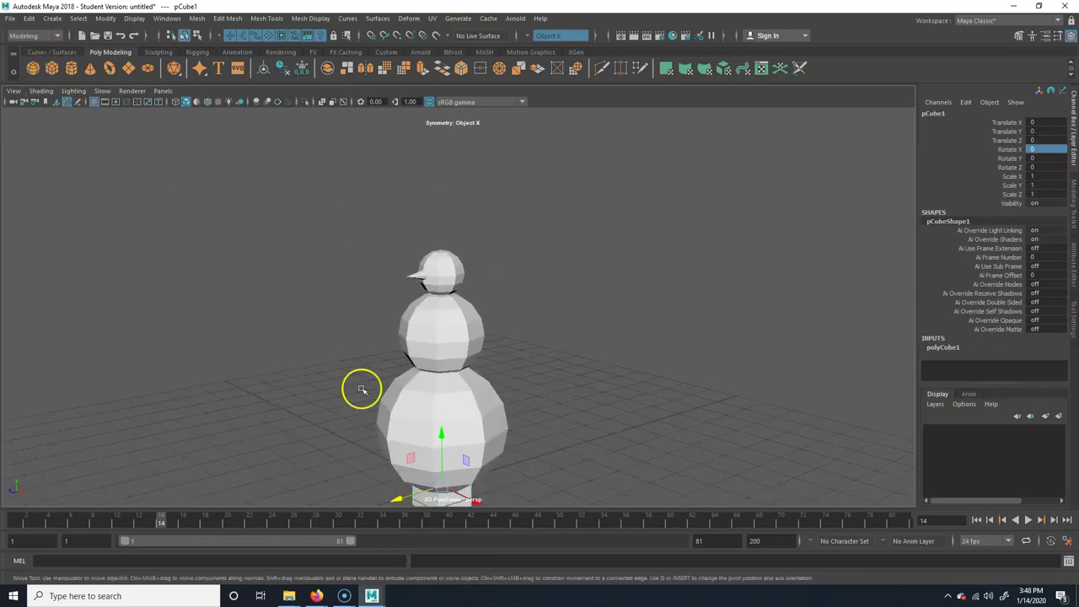
{"action": "middle_click_drag", "start_coordinate": [362, 388], "coordinate": [344, 296], "text": "alt"}
{"action": "right_click_drag", "start_coordinate": [423, 428], "coordinate": [441, 415], "text": "alt"}
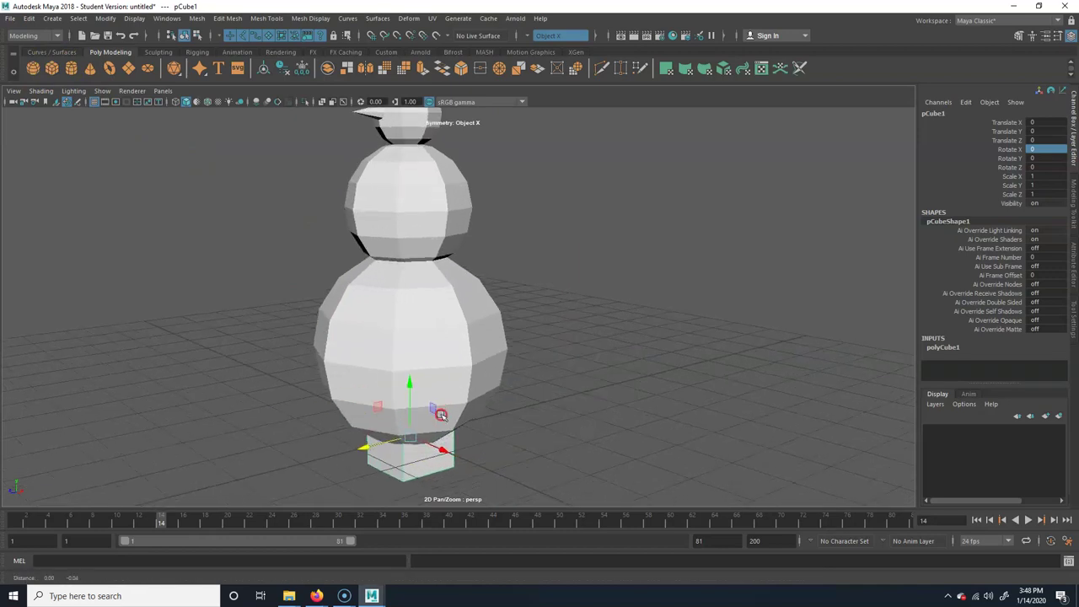
{"action": "middle_click_drag", "start_coordinate": [441, 415], "coordinate": [441, 379], "text": "alt"}
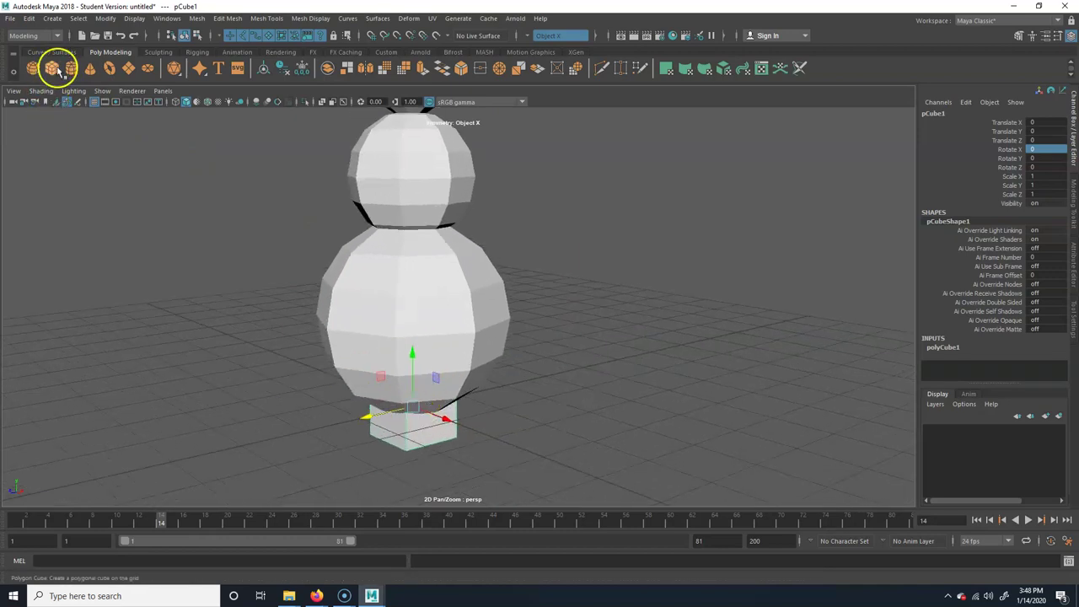
Step: Move the cube in front of the snowman's head, at about Y 5.082 and Z 1.843
{"action": "middle_click_drag", "start_coordinate": [414, 332], "coordinate": [410, 382]}
{"action": "left_click_drag", "start_coordinate": [388, 457], "coordinate": [203, 514]}
{"action": "middle_click_drag", "start_coordinate": [360, 436], "coordinate": [405, 381]}
{"action": "left_click_drag", "start_coordinate": [315, 378], "coordinate": [314, 48]}
{"action": "middle_click_drag", "start_coordinate": [362, 273], "coordinate": [369, 366], "text": "alt"}
{"action": "left_click_drag", "start_coordinate": [327, 275], "coordinate": [330, 233], "text": "alt"}
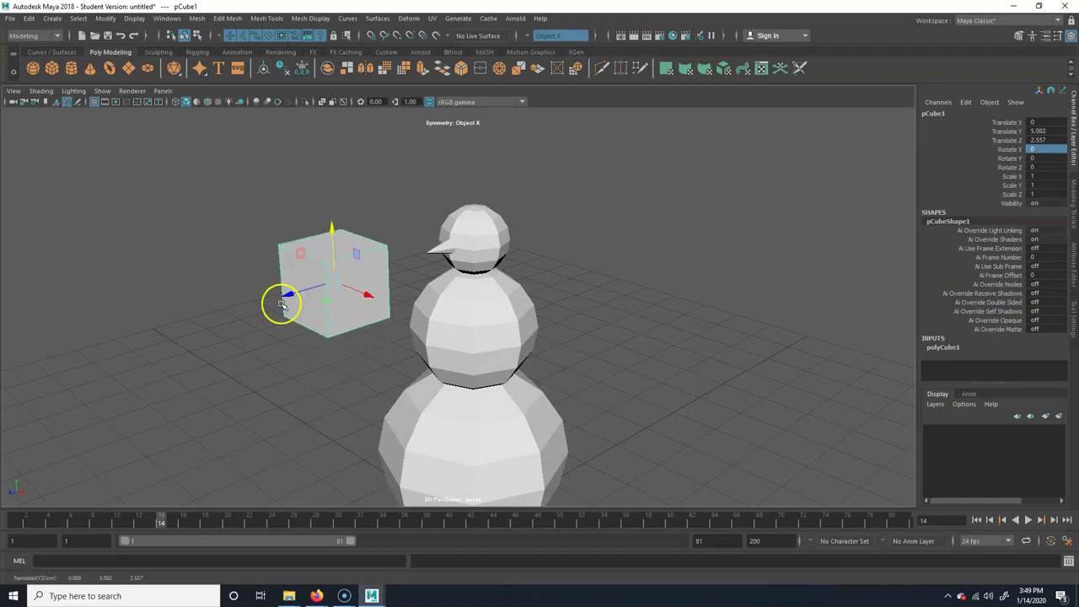
{"action": "left_click_drag", "start_coordinate": [282, 306], "coordinate": [301, 289]}
Step: Scale the cube down uniformly to about 0.056
{"action": "key", "text": "r"}
{"action": "right_click_drag", "start_coordinate": [224, 318], "coordinate": [441, 316], "text": "alt"}
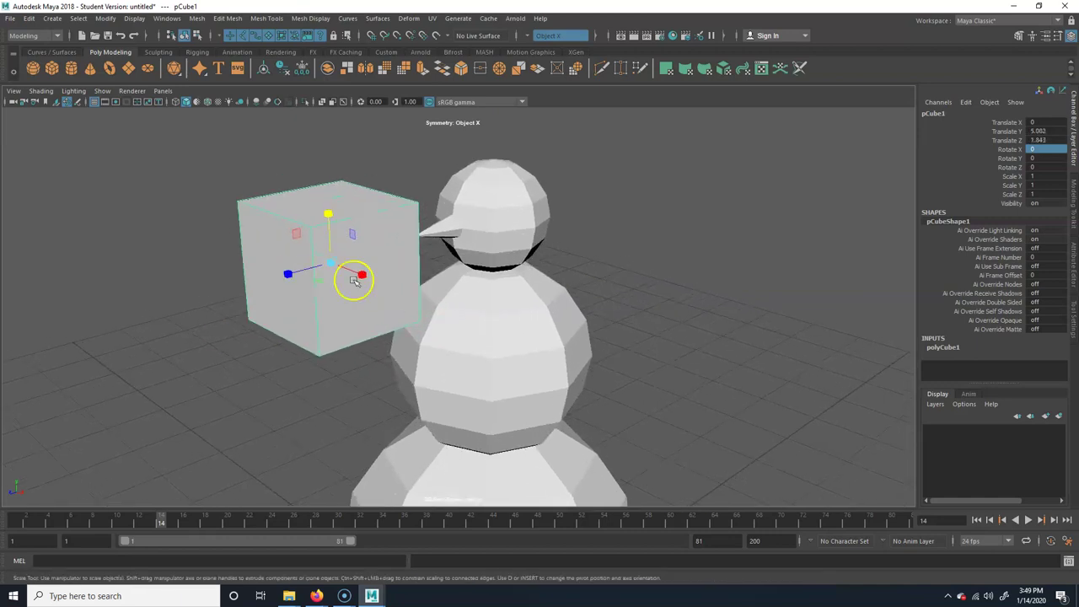
{"action": "left_click_drag", "start_coordinate": [337, 265], "coordinate": [385, 312]}
{"action": "key", "text": "e"}
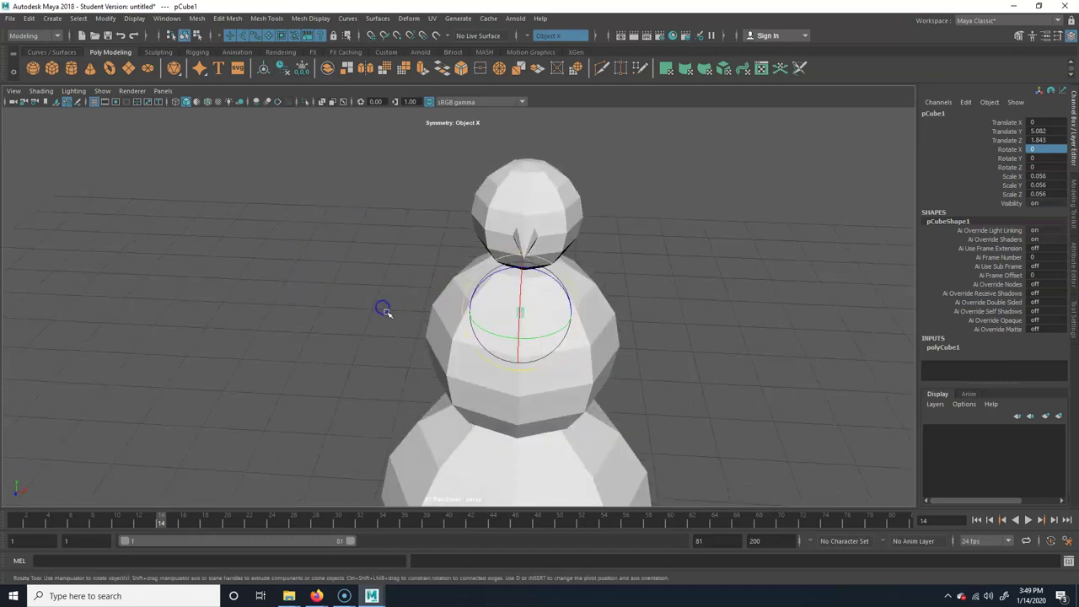
Step: Check the small cube's position against the head from above and up close in the front view
{"action": "key", "text": "w"}
{"action": "left_click_drag", "start_coordinate": [539, 329], "coordinate": [559, 415], "text": "alt"}
{"action": "middle_click_drag", "start_coordinate": [559, 414], "coordinate": [525, 342], "text": "alt"}
{"action": "left_click_drag", "start_coordinate": [524, 342], "coordinate": [513, 314], "text": "alt"}
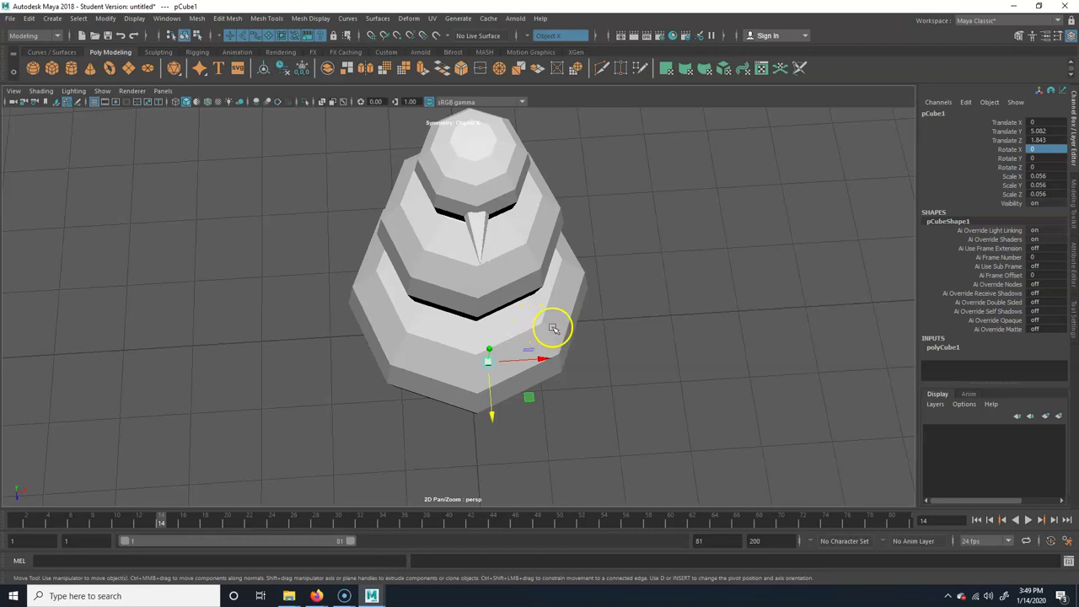
{"action": "key", "text": "space"}
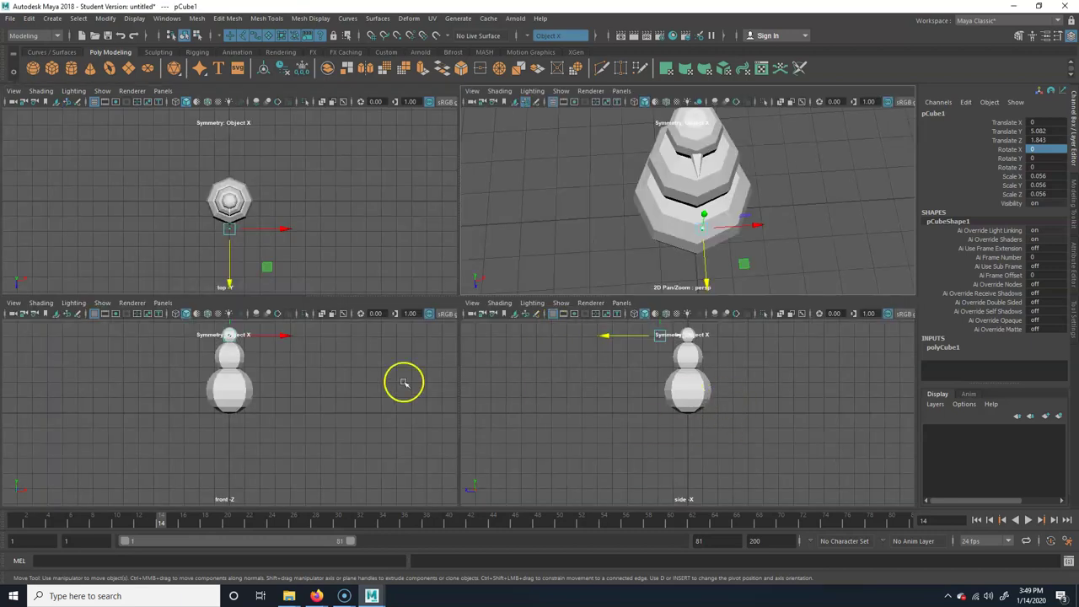
{"action": "key", "text": "space"}
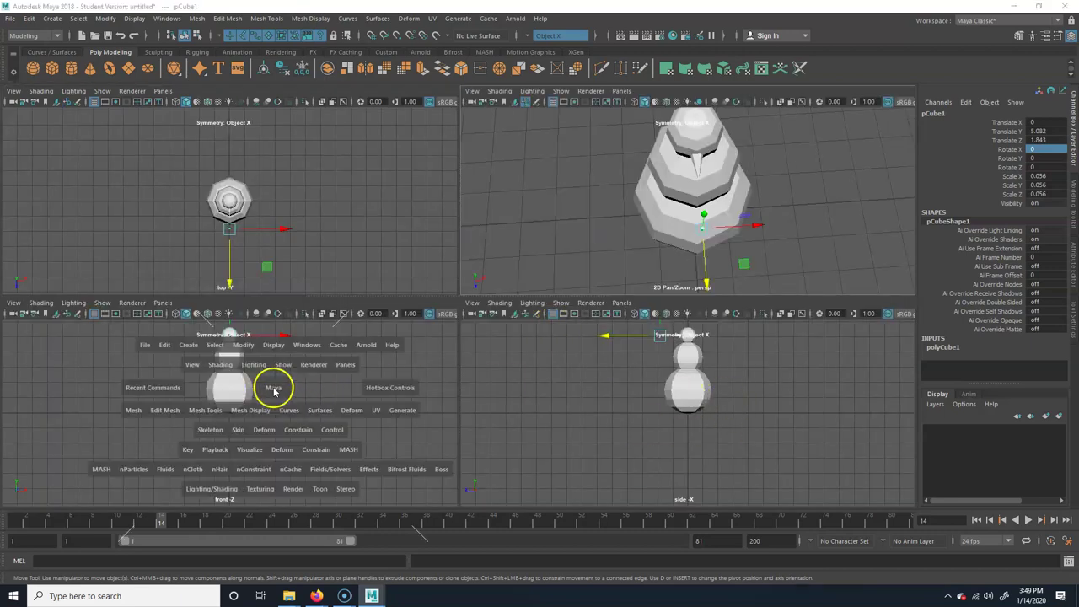
{"action": "middle_click_drag", "start_coordinate": [487, 196], "coordinate": [425, 332], "text": "alt"}
{"action": "right_click_drag", "start_coordinate": [425, 332], "coordinate": [805, 336], "text": "alt"}
{"action": "middle_click_drag", "start_coordinate": [301, 346], "coordinate": [498, 366], "text": "alt"}
{"action": "right_click_drag", "start_coordinate": [499, 366], "coordinate": [696, 346], "text": "alt"}
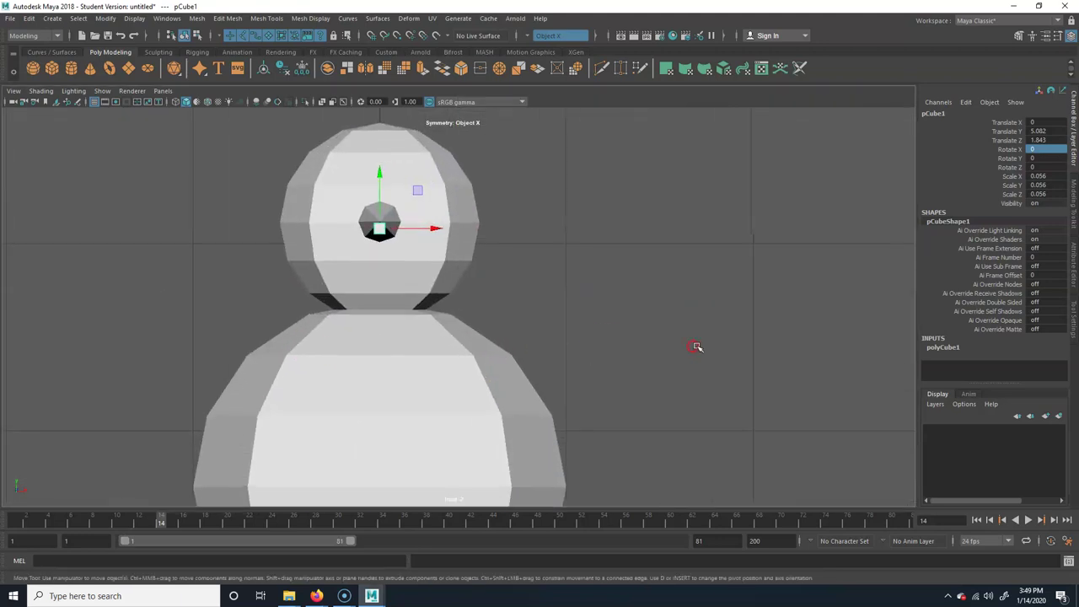
Step: Examine the whole snowman in the front view from several distances
{"action": "right_click_drag", "start_coordinate": [545, 355], "coordinate": [576, 344], "text": "alt"}
{"action": "right_click_drag", "start_coordinate": [462, 357], "coordinate": [550, 353], "text": "alt"}
{"action": "middle_click_drag", "start_coordinate": [550, 352], "coordinate": [444, 355], "text": "alt"}
{"action": "left_click_drag", "start_coordinate": [512, 320], "coordinate": [512, 313], "text": "alt"}
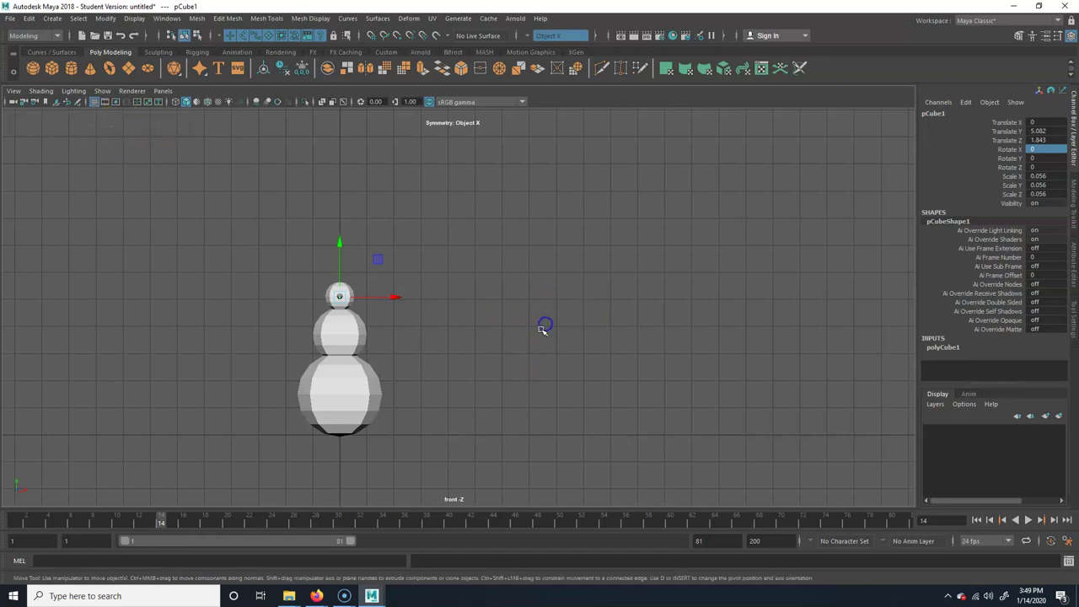
{"action": "mouse_move", "coordinate": [431, 331]}
{"action": "middle_mouse_down", "text": "alt"}
{"action": "mouse_move", "coordinate": [477, 311]}
{"action": "mouse_move", "coordinate": [441, 328]}
{"action": "middle_mouse_up", "text": "alt"}
{"action": "right_click_drag", "start_coordinate": [492, 330], "coordinate": [843, 299], "text": "alt"}
{"action": "middle_click_drag", "start_coordinate": [294, 350], "coordinate": [636, 356], "text": "alt"}
{"action": "right_click_drag", "start_coordinate": [85, 345], "coordinate": [260, 366], "text": "alt"}
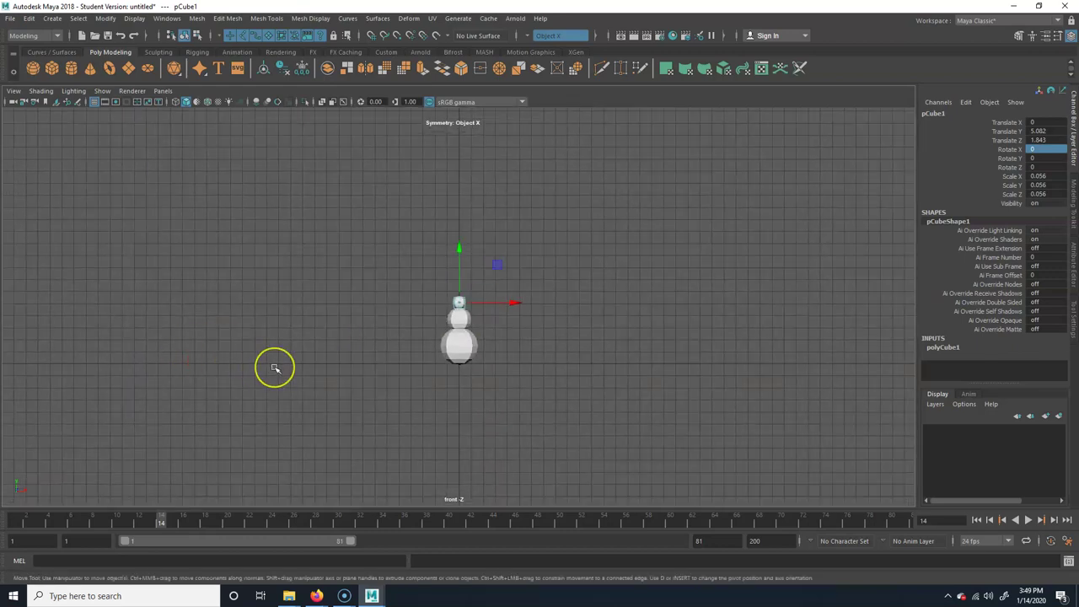
Step: Place the cube beside and above the nose at about X 0.208, Y 5.268, scaled uniformly to about 0.135 as an eye
{"action": "key", "text": "f"}
{"action": "right_click_drag", "start_coordinate": [665, 329], "coordinate": [956, 345], "text": "alt"}
{"action": "right_click_drag", "start_coordinate": [571, 345], "coordinate": [722, 307], "text": "alt"}
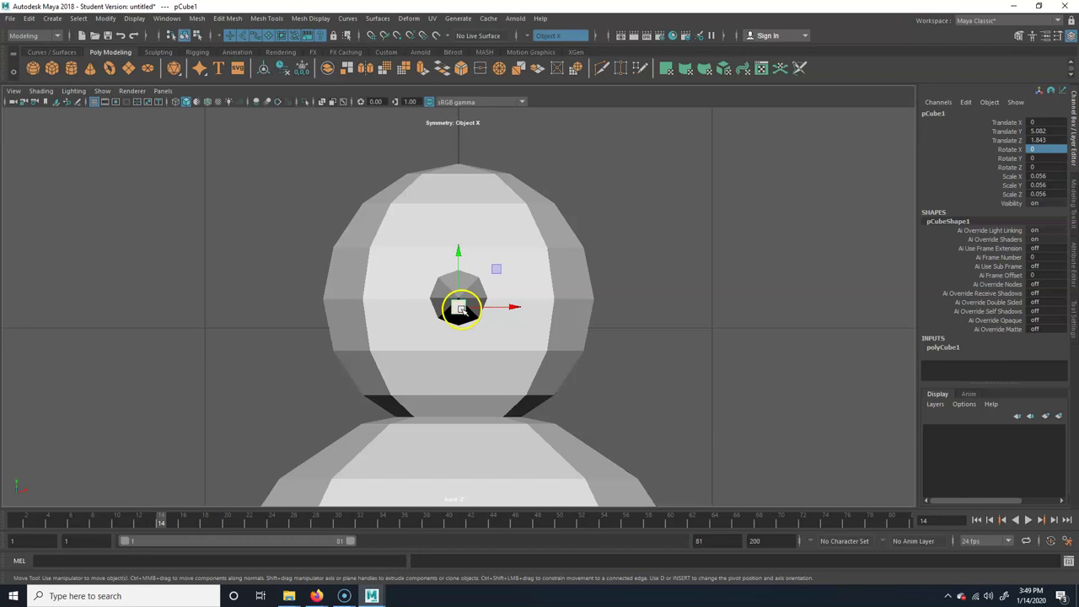
{"action": "left_click_drag", "start_coordinate": [458, 308], "coordinate": [502, 268]}
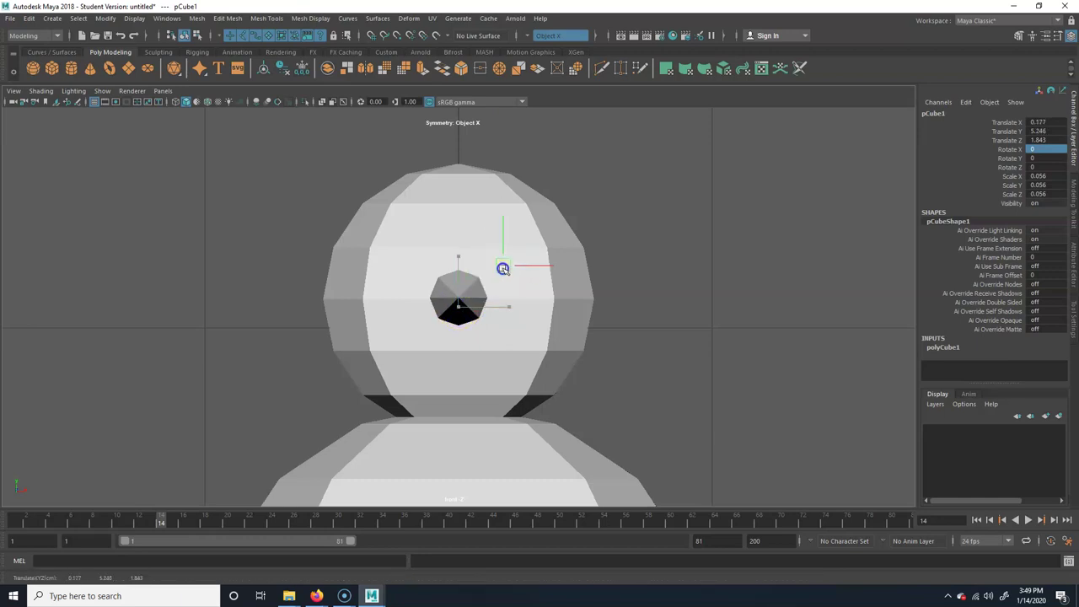
{"action": "key", "text": "r"}
{"action": "mouse_move", "coordinate": [503, 268]}
{"action": "left_mouse_down"}
{"action": "mouse_move", "coordinate": [521, 268]}
{"action": "mouse_move", "coordinate": [511, 258]}
{"action": "left_mouse_up"}
{"action": "key", "text": "w"}
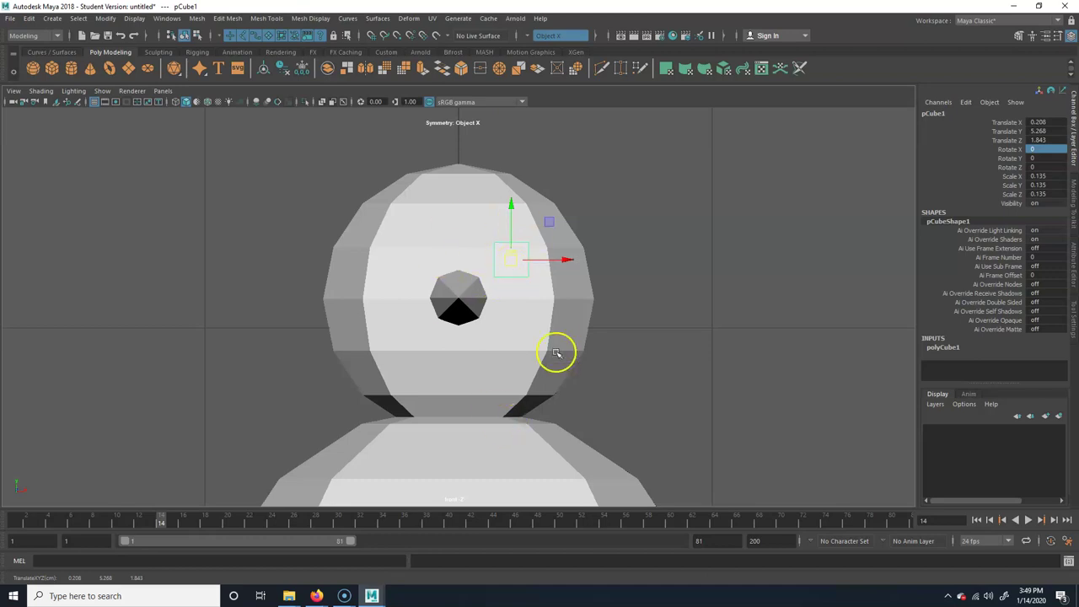
Step: In the side view, move the eye cube along Z to about 0.385 so it sits in the face, and deselect it
{"action": "key", "text": "space"}
{"action": "key", "text": "space"}
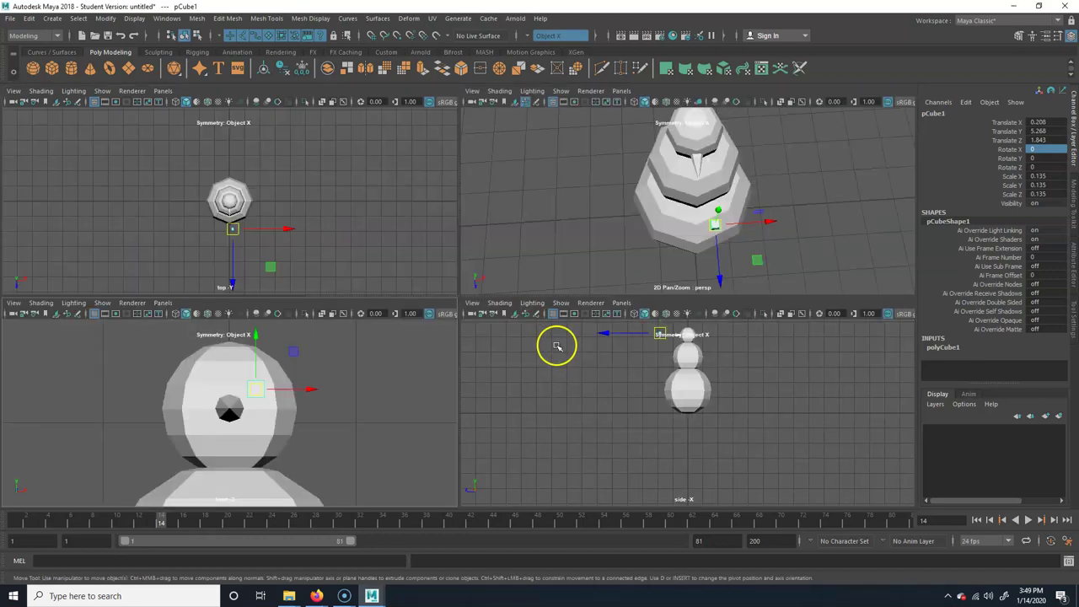
{"action": "key", "text": "space"}
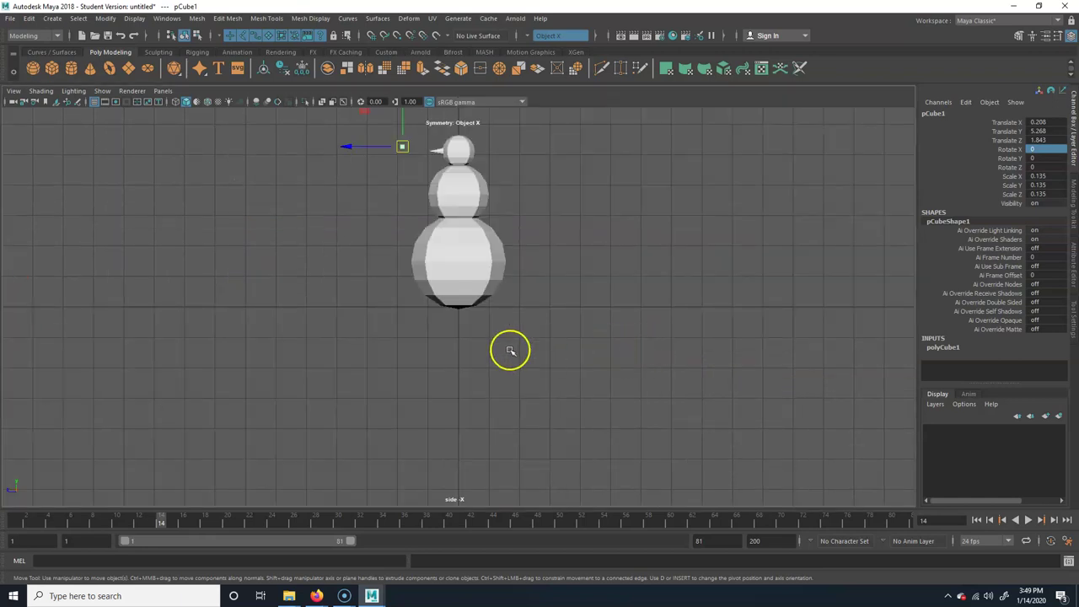
{"action": "right_click_drag", "start_coordinate": [468, 311], "coordinate": [801, 287], "text": "alt"}
{"action": "middle_click_drag", "start_coordinate": [481, 279], "coordinate": [511, 415], "text": "alt"}
{"action": "scroll", "coordinate": [523, 396], "scroll_direction": "up", "scroll_amount": 3}
{"action": "left_click_drag", "start_coordinate": [136, 251], "coordinate": [386, 272]}
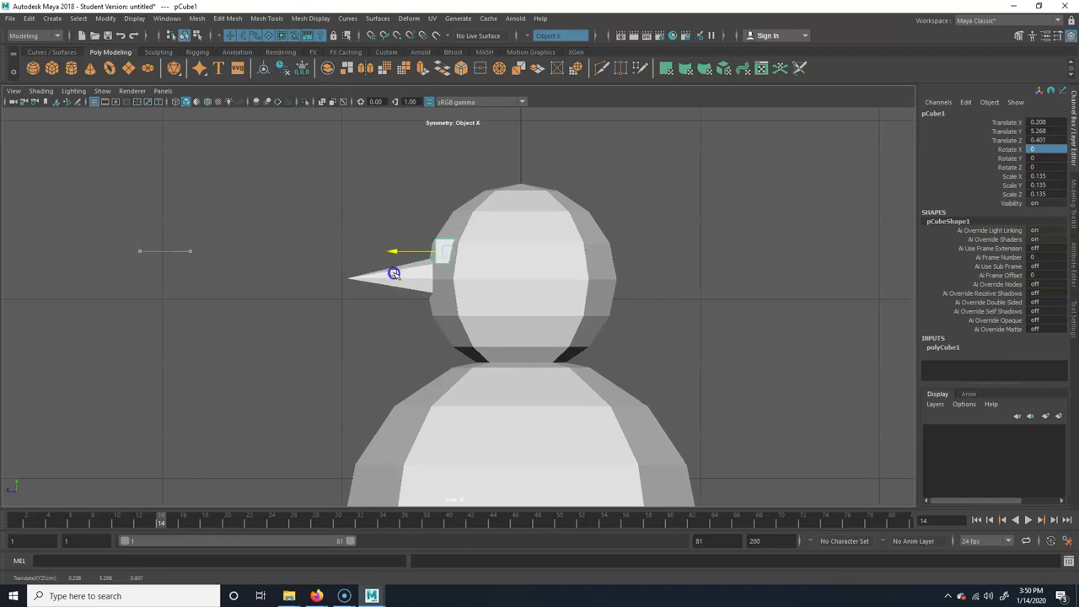
{"action": "left_click", "coordinate": [361, 359]}
Step: Return to the perspective view and check how the eye cube sits on the head
{"action": "key", "text": "space"}
{"action": "key", "text": "space"}
{"action": "left_click_drag", "start_coordinate": [585, 237], "coordinate": [411, 350], "text": "alt"}
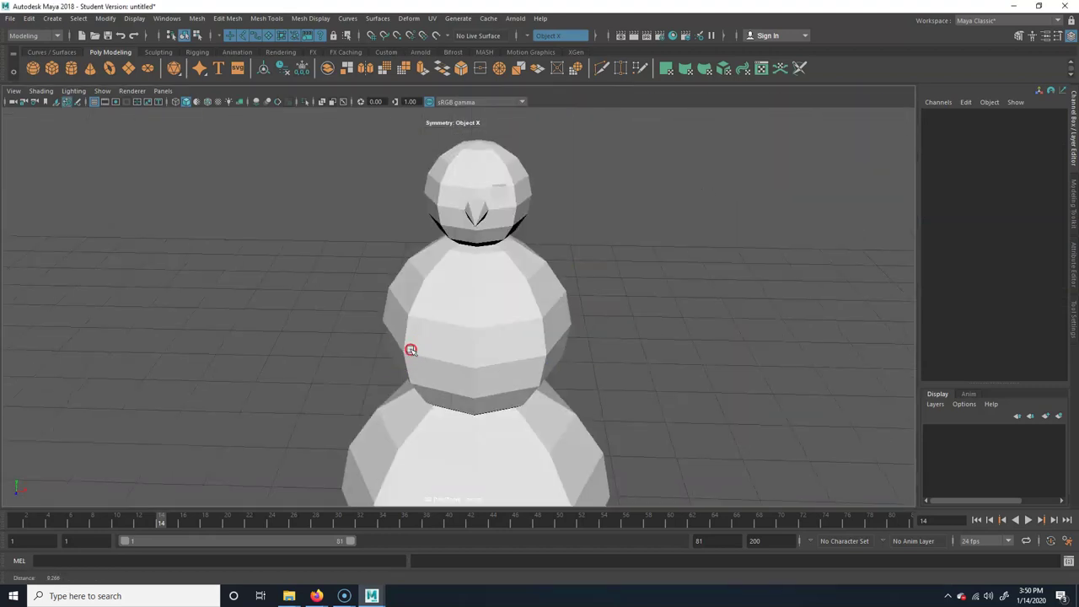
{"action": "right_click_drag", "start_coordinate": [411, 350], "coordinate": [482, 345], "text": "alt"}
{"action": "middle_click_drag", "start_coordinate": [496, 268], "coordinate": [503, 388], "text": "alt"}
{"action": "left_click_drag", "start_coordinate": [548, 396], "coordinate": [514, 409], "text": "alt"}
Step: Duplicate the eye cube and move the copy along X to about -0.237, on the other side of the nose
{"action": "left_click", "coordinate": [505, 195]}
{"action": "right_click_drag", "start_coordinate": [422, 277], "coordinate": [497, 269], "text": "alt"}
{"action": "middle_click_drag", "start_coordinate": [506, 263], "coordinate": [506, 271], "text": "alt"}
{"action": "right_click_drag", "start_coordinate": [507, 271], "coordinate": [469, 380], "text": "alt"}
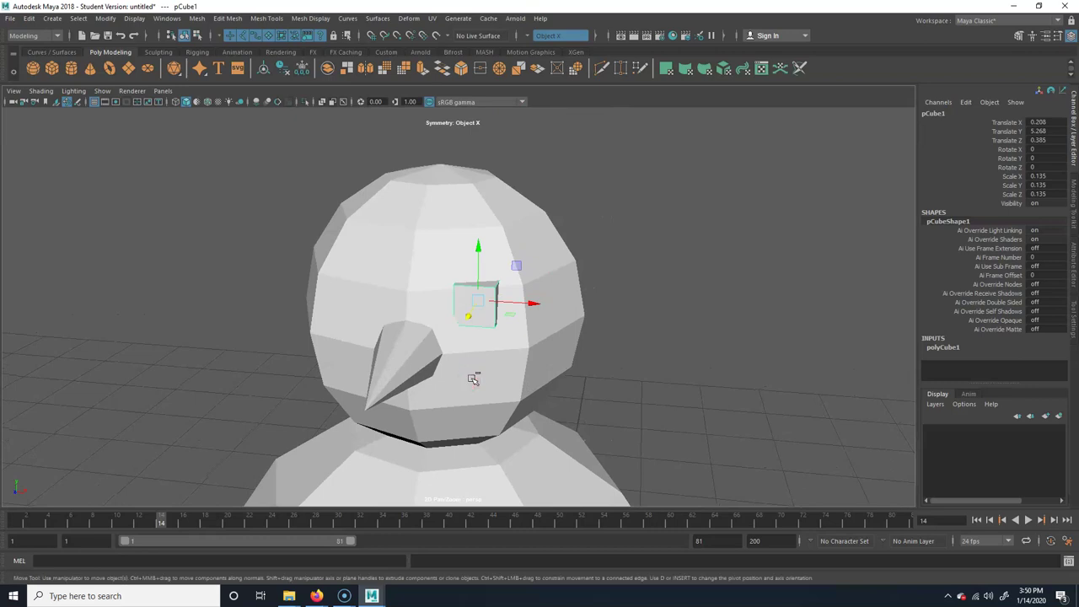
{"action": "key", "text": "ctrl+d"}
{"action": "left_click_drag", "start_coordinate": [532, 307], "coordinate": [495, 303]}
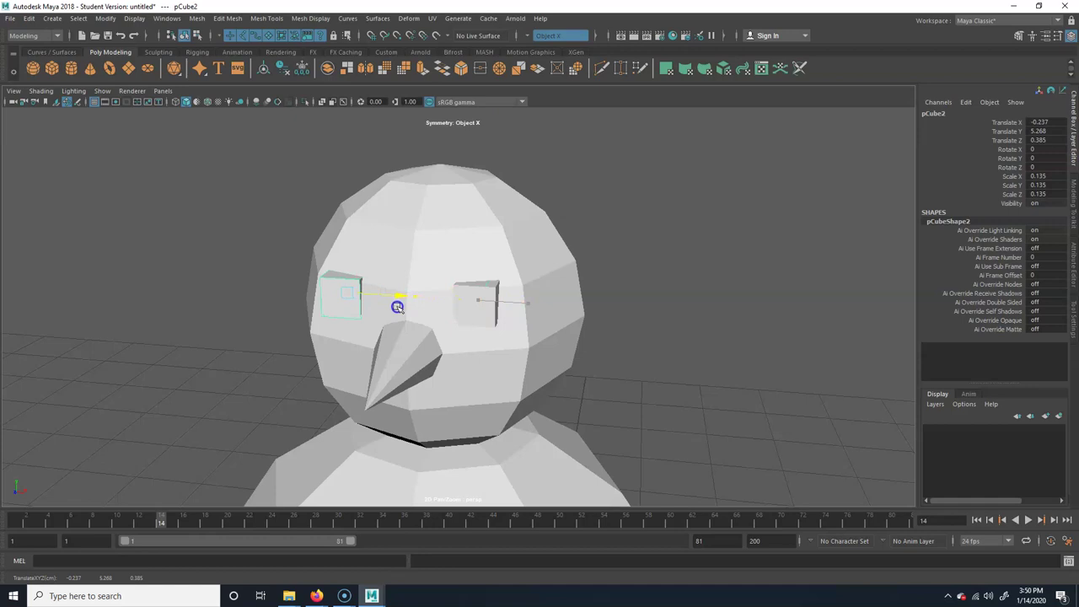
Step: Set the original eye cube's Translate X to 0.2
{"action": "left_click", "coordinate": [478, 294]}
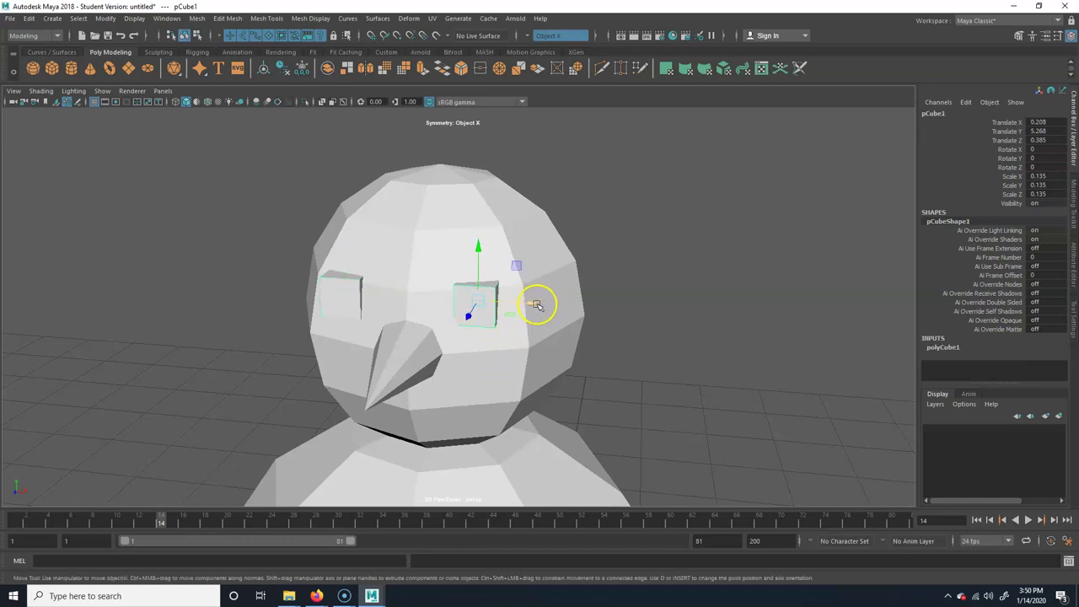
{"action": "left_click", "coordinate": [478, 308]}
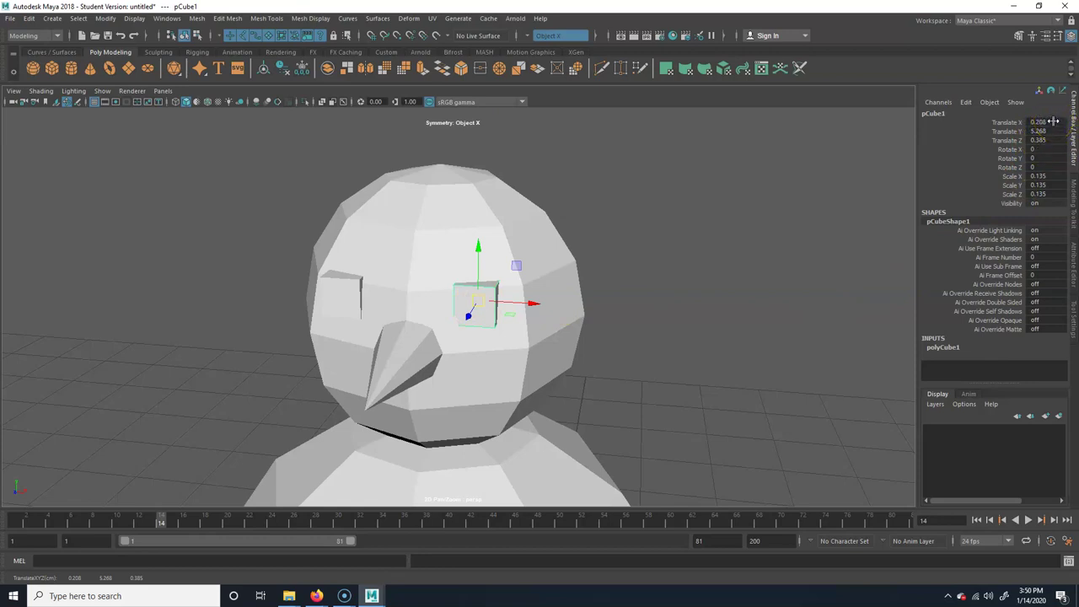
{"action": "key", "text": "Return"}
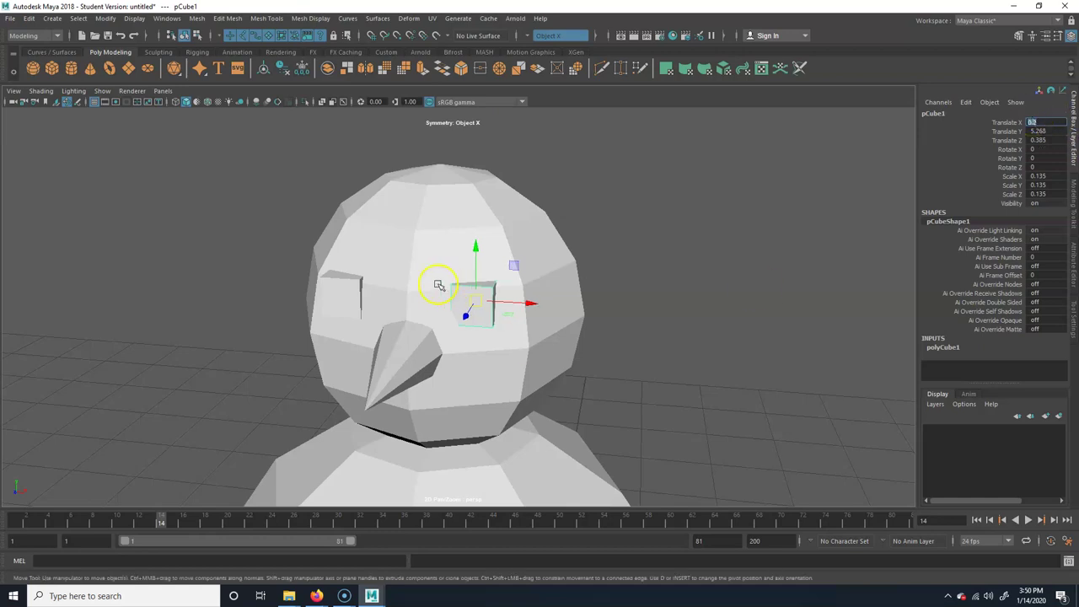
Step: Set the duplicated eye cube's Translate X to -0.2 so the eyes are symmetrical
{"action": "left_click", "coordinate": [346, 282]}
{"action": "double_click", "coordinate": [1045, 122]}
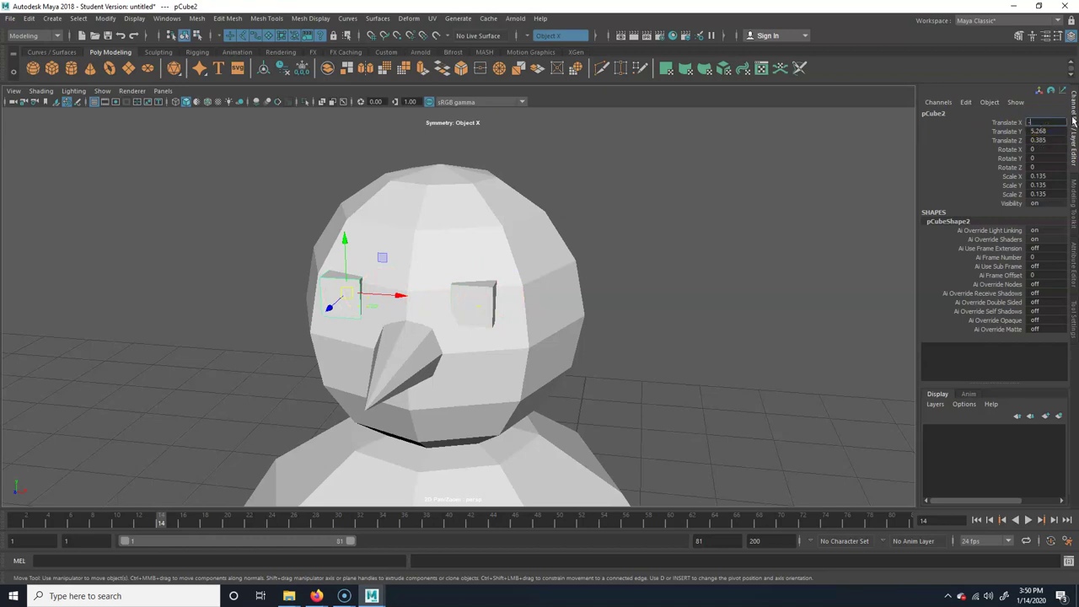
{"action": "type", "text": "-.2"}
{"action": "key", "text": "Return"}
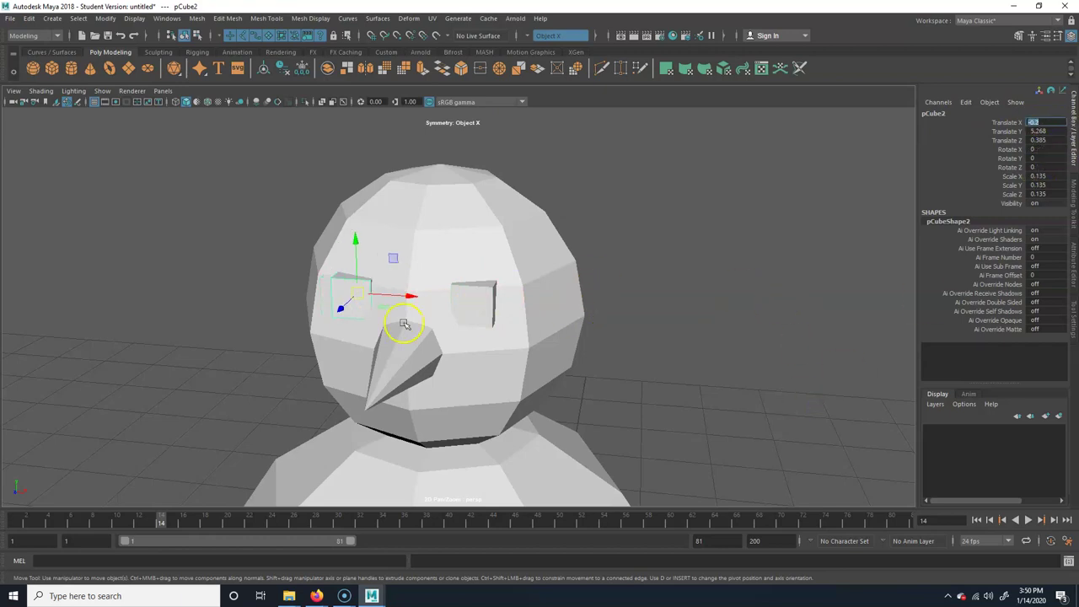
Step: Examine the finished eyes and the snowman's body down to its base
{"action": "left_click_drag", "start_coordinate": [405, 316], "coordinate": [424, 313], "text": "alt"}
{"action": "right_click_drag", "start_coordinate": [512, 224], "coordinate": [357, 390], "text": "alt"}
{"action": "middle_click_drag", "start_coordinate": [570, 493], "coordinate": [563, 311], "text": "alt"}
{"action": "right_click_drag", "start_coordinate": [535, 416], "coordinate": [419, 431], "text": "alt"}
{"action": "middle_click_drag", "start_coordinate": [419, 431], "coordinate": [421, 336], "text": "alt"}
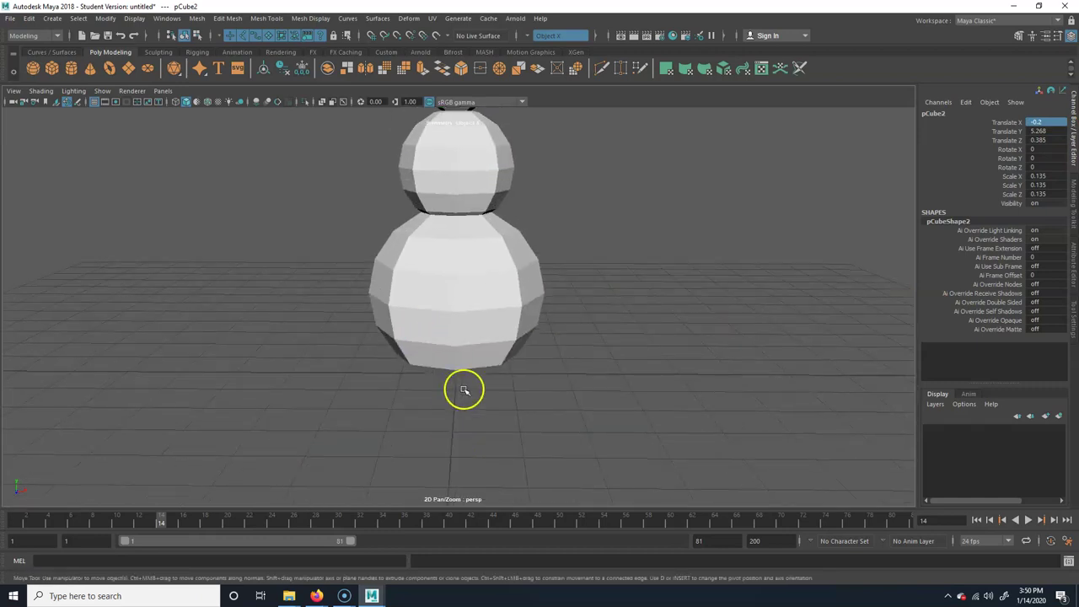
Step: Inspect the snowman from the front and the side, from the face and eyes down to the full body
{"action": "left_click_drag", "start_coordinate": [463, 388], "coordinate": [515, 402], "text": "alt"}
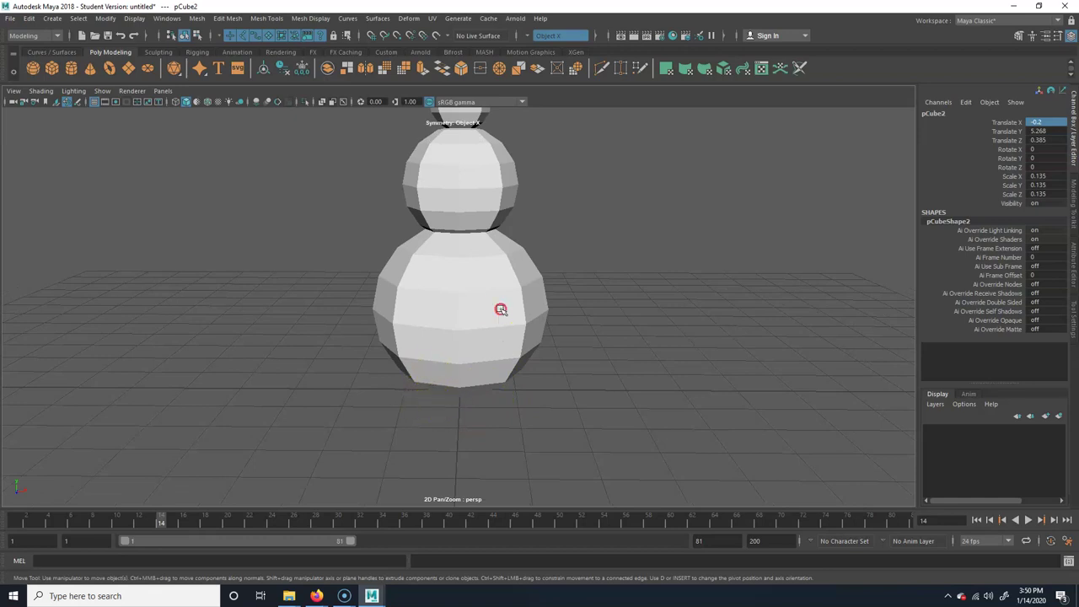
{"action": "middle_click_drag", "start_coordinate": [501, 308], "coordinate": [501, 465], "text": "alt"}
{"action": "right_click_drag", "start_coordinate": [363, 347], "coordinate": [630, 347], "text": "alt"}
{"action": "middle_click_drag", "start_coordinate": [629, 347], "coordinate": [629, 438], "text": "alt"}
{"action": "right_click_drag", "start_coordinate": [372, 364], "coordinate": [519, 326], "text": "alt"}
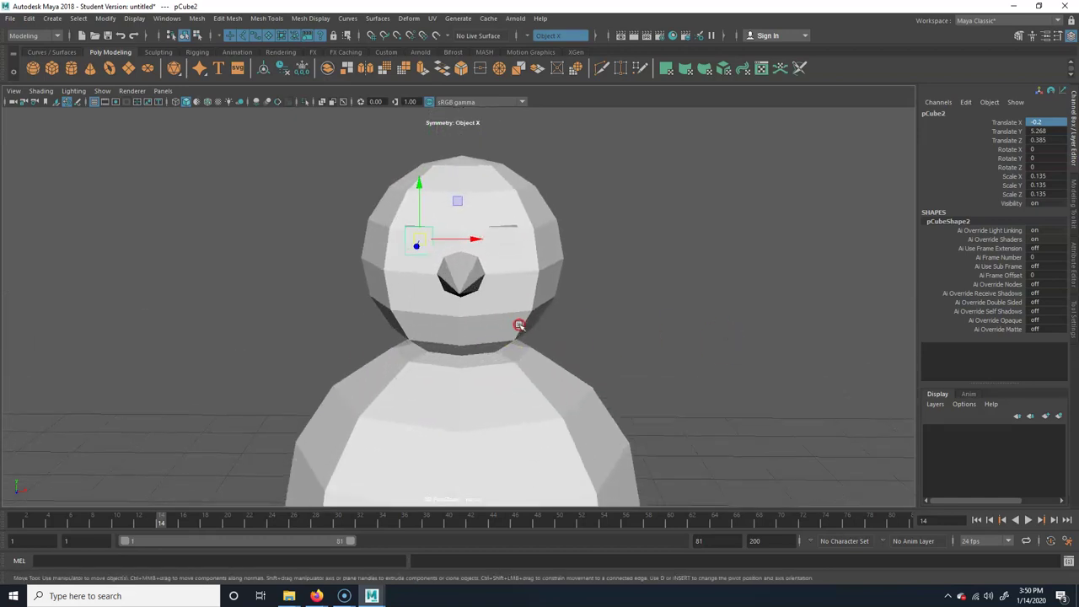
{"action": "left_click_drag", "start_coordinate": [488, 268], "coordinate": [325, 326], "text": "alt"}
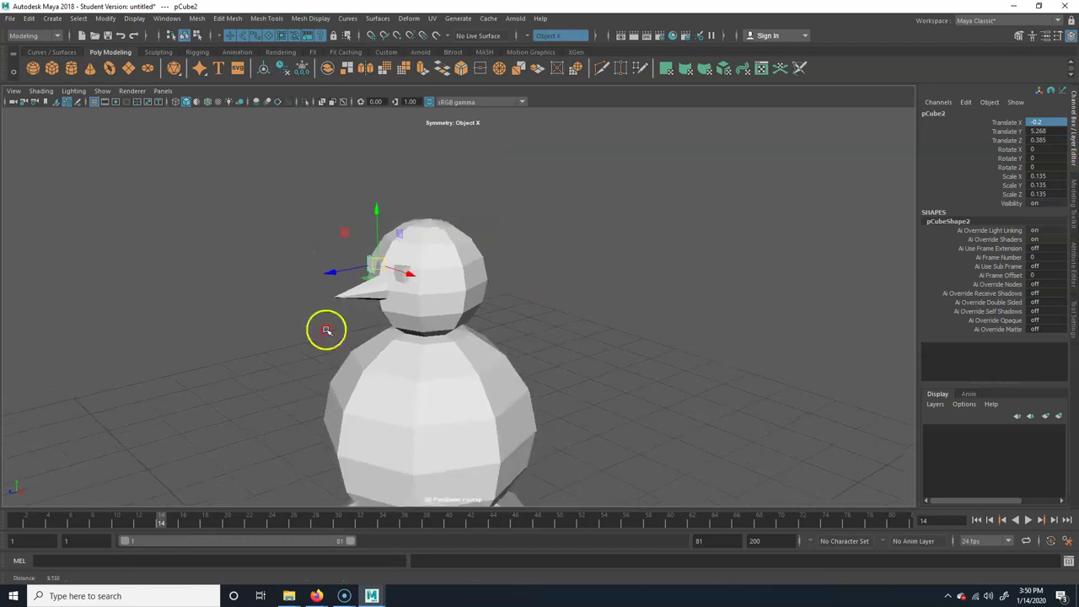
{"action": "right_click_drag", "start_coordinate": [325, 325], "coordinate": [373, 300], "text": "alt"}
{"action": "middle_click_drag", "start_coordinate": [459, 303], "coordinate": [465, 330], "text": "alt"}
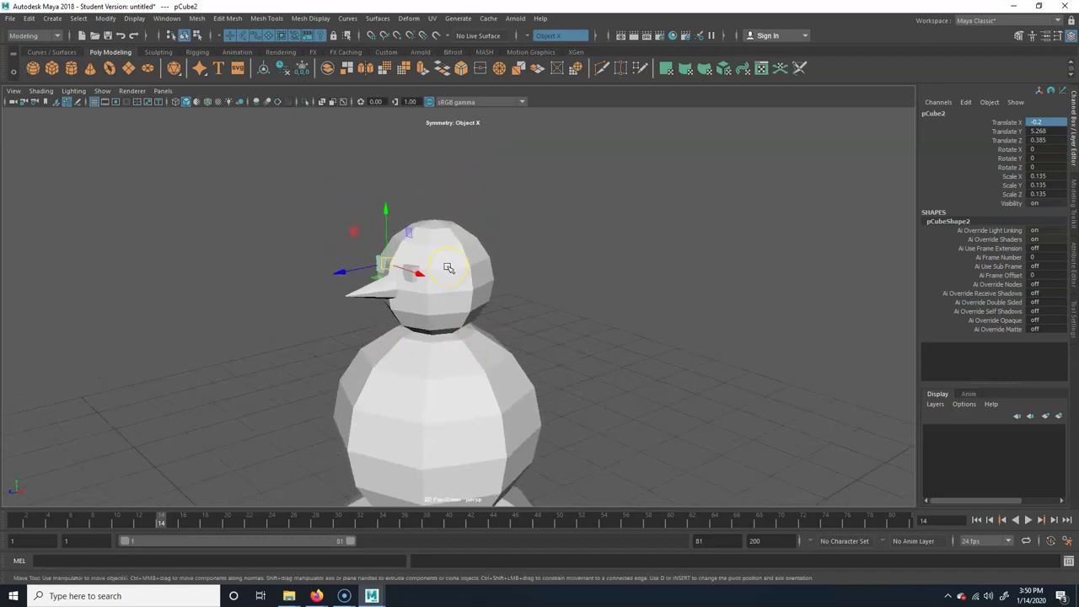
{"action": "middle_click_drag", "start_coordinate": [473, 316], "coordinate": [499, 252], "text": "alt"}
{"action": "right_click_drag", "start_coordinate": [491, 302], "coordinate": [458, 373], "text": "alt"}
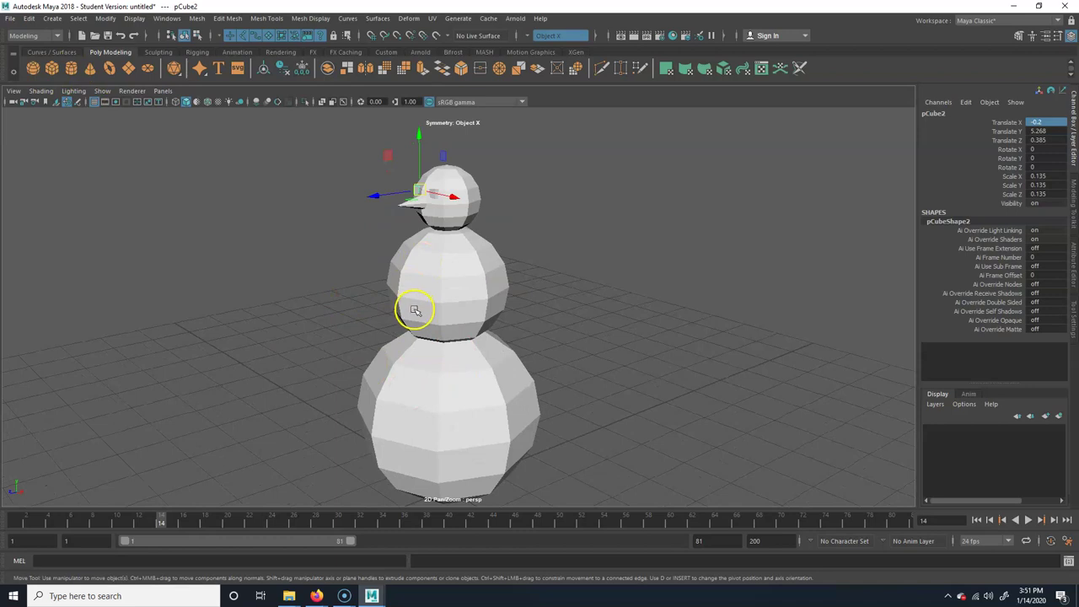
Step: Create a polygon cylinder with 8 axis divisions for the snowman's hat
{"action": "left_click", "coordinate": [52, 18]}
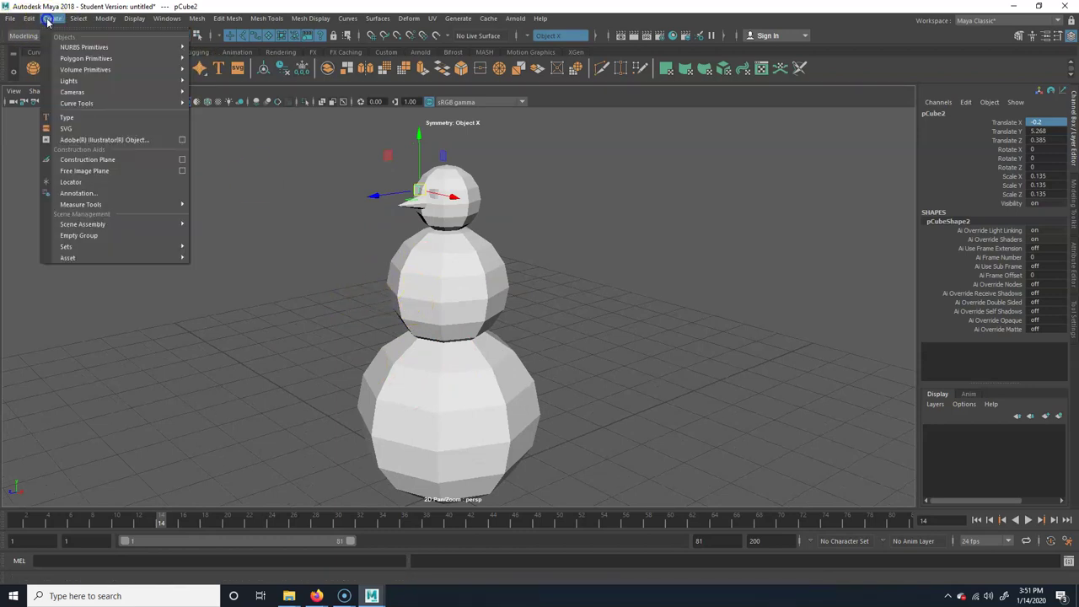
{"action": "mouse_move", "coordinate": [85, 58]}
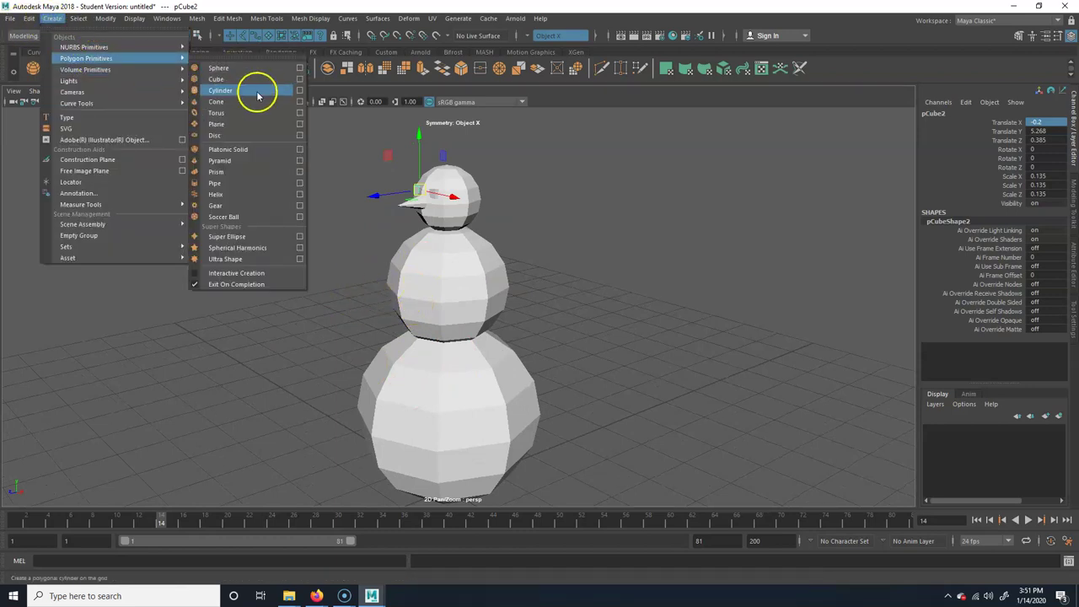
{"action": "left_click", "coordinate": [301, 89]}
{"action": "double_click", "coordinate": [424, 138]}
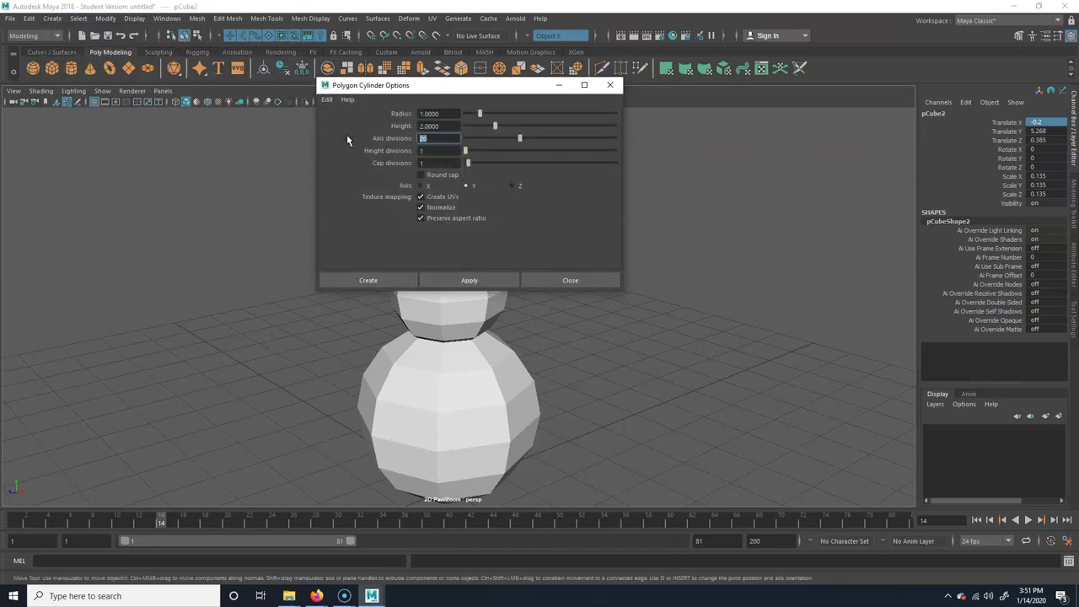
{"action": "type", "text": "8"}
{"action": "left_click", "coordinate": [391, 280]}
Step: Raise the cylinder above the snowman's head to Translate Y about 6.493 and scale it uniformly to about 0.307
{"action": "right_click_drag", "start_coordinate": [515, 408], "coordinate": [357, 433], "text": "alt"}
{"action": "middle_click_drag", "start_coordinate": [401, 455], "coordinate": [390, 421], "text": "alt"}
{"action": "mouse_move", "coordinate": [390, 421]}
{"action": "left_mouse_down", "text": "alt"}
{"action": "mouse_move", "coordinate": [383, 447]}
{"action": "mouse_move", "coordinate": [350, 472]}
{"action": "mouse_move", "coordinate": [380, 426]}
{"action": "left_mouse_up", "text": "alt"}
{"action": "right_click_drag", "start_coordinate": [379, 425], "coordinate": [545, 417], "text": "alt"}
{"action": "left_click_drag", "start_coordinate": [463, 369], "coordinate": [418, 109], "text": "alt"}
{"action": "left_click_drag", "start_coordinate": [294, 225], "coordinate": [456, 307], "text": "alt"}
{"action": "middle_click_drag", "start_coordinate": [455, 306], "coordinate": [454, 297], "text": "alt"}
{"action": "left_click_drag", "start_coordinate": [455, 166], "coordinate": [457, 178]}
{"action": "key", "text": "r"}
{"action": "left_click_drag", "start_coordinate": [462, 228], "coordinate": [374, 229]}
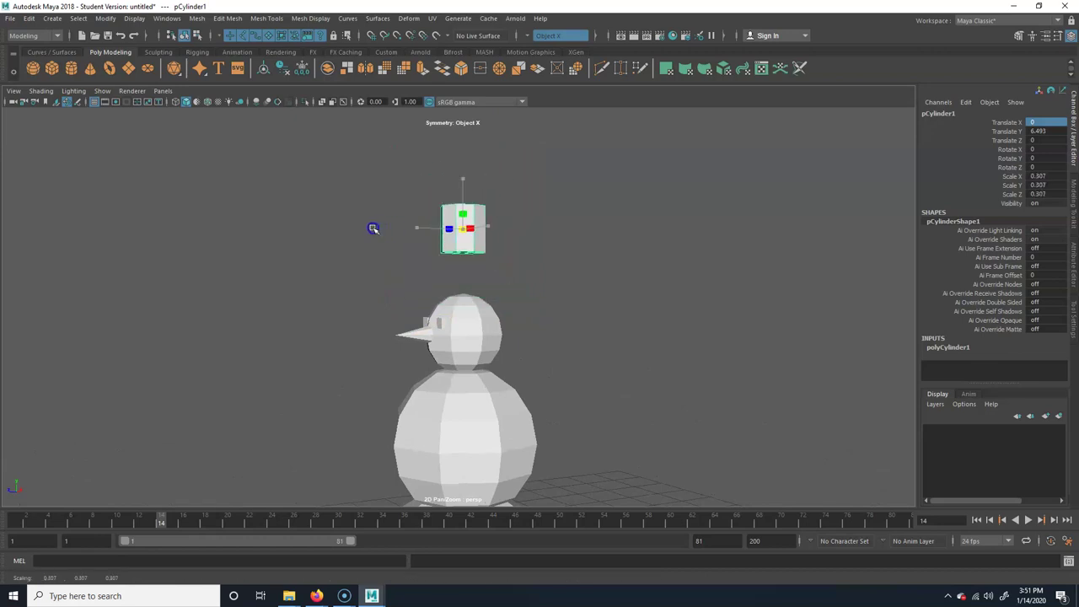
Step: Lower the hat cylinder onto the top of the head, at Translate Y about 5.857
{"action": "key", "text": "w"}
{"action": "left_click_drag", "start_coordinate": [464, 187], "coordinate": [462, 225]}
{"action": "left_click_drag", "start_coordinate": [241, 426], "coordinate": [492, 342], "text": "alt"}
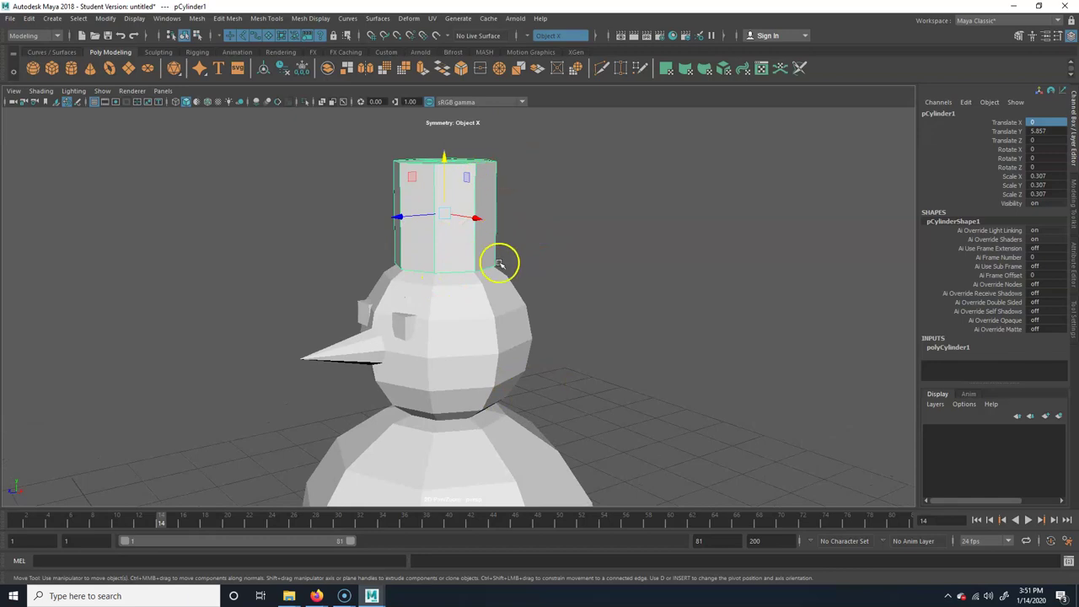
{"action": "left_click_drag", "start_coordinate": [498, 261], "coordinate": [455, 170], "text": "alt"}
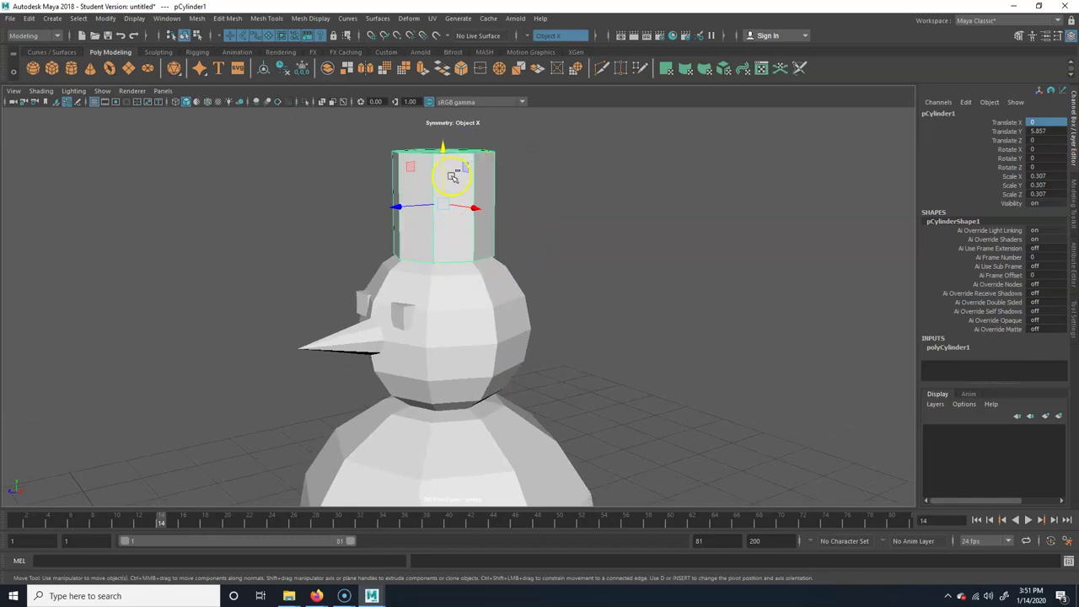
Step: Duplicate the hat cylinder, scale the copy uniformly to about 0.507 and flatten it to a Scale Y of about 0.017
{"action": "key", "text": "ctrl+d"}
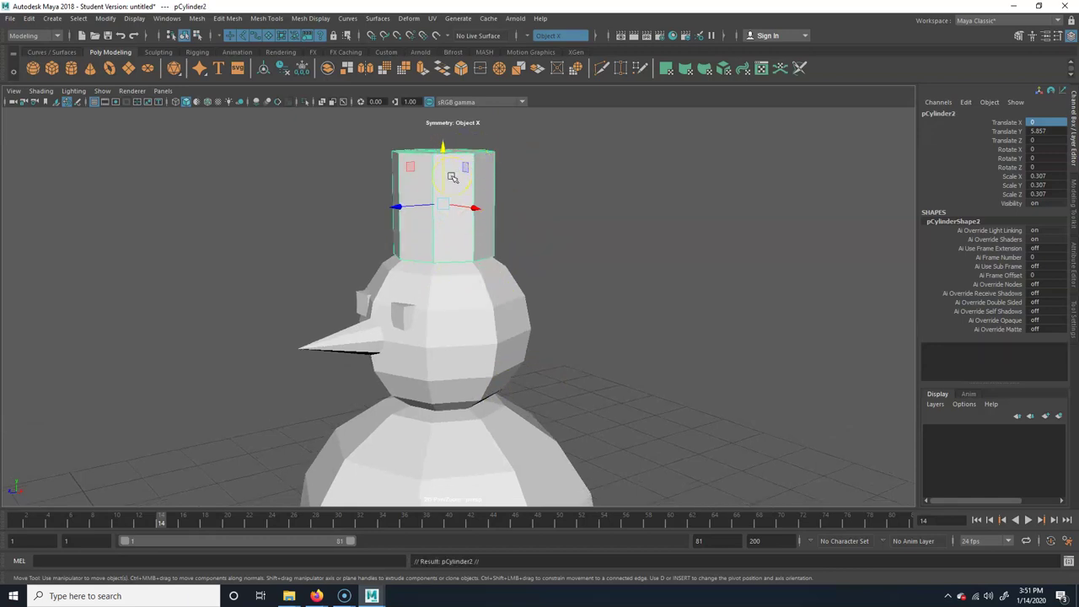
{"action": "key", "text": "r"}
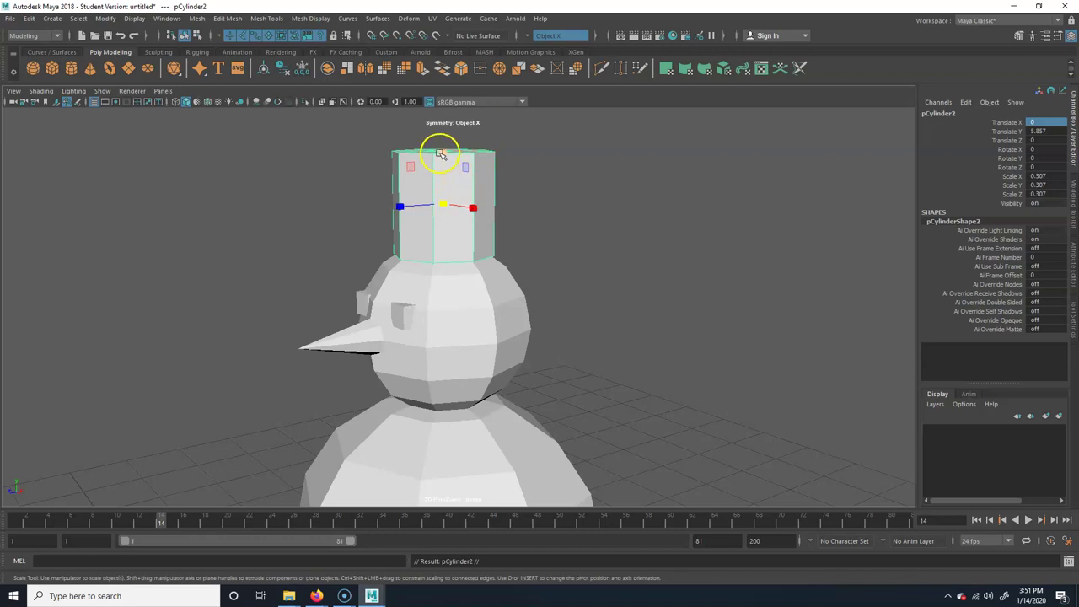
{"action": "left_click_drag", "start_coordinate": [442, 204], "coordinate": [500, 211]}
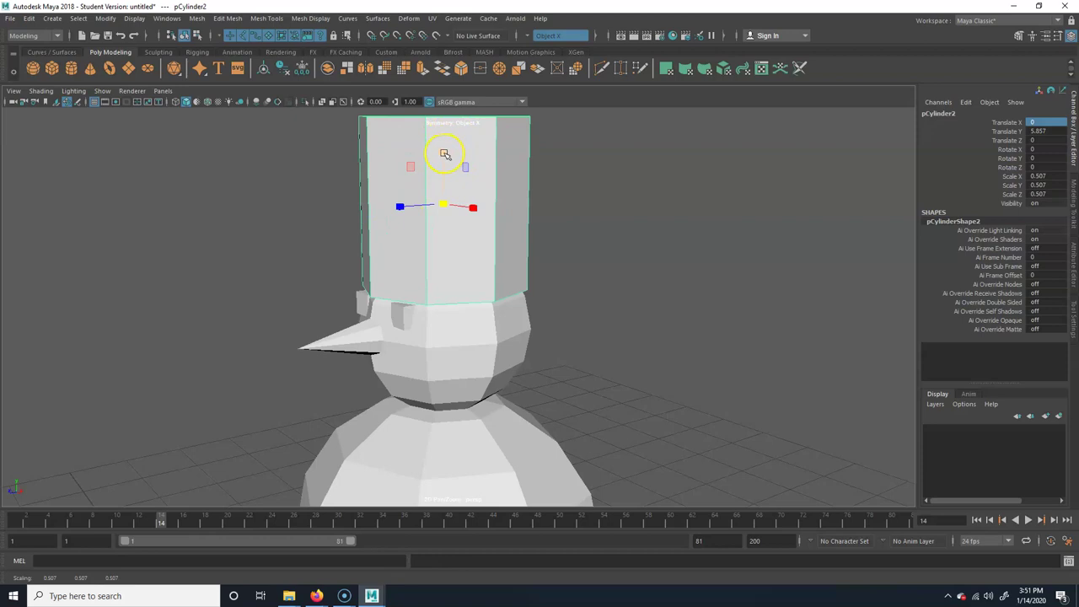
{"action": "left_click_drag", "start_coordinate": [447, 154], "coordinate": [447, 204]}
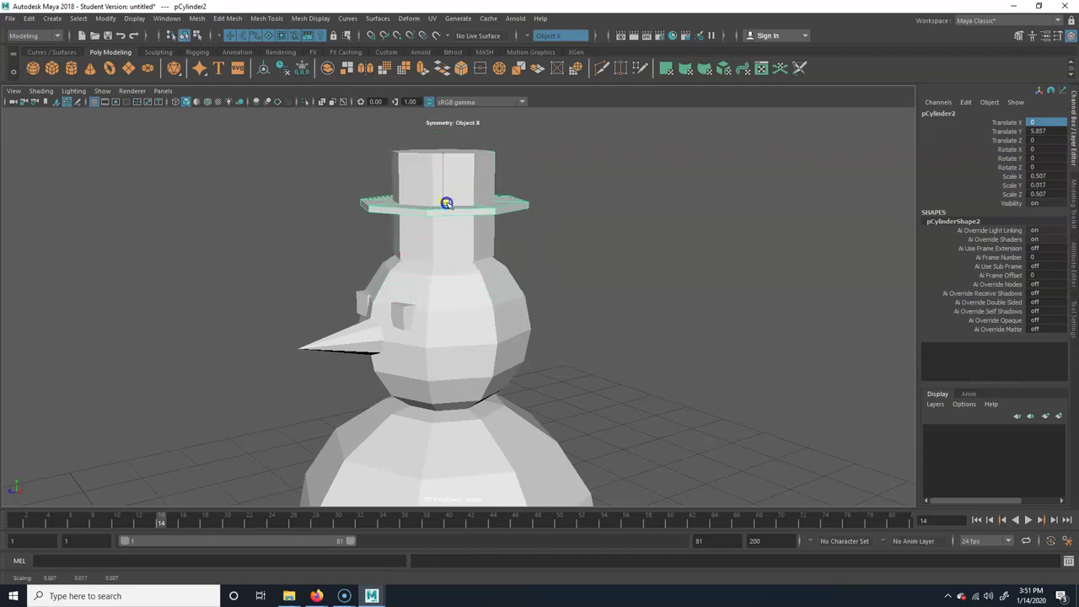
Step: Lower the flattened cylinder to the hat's base at Translate Y about 5.54 and widen it uniformly to about 0.629 in X and Z
{"action": "key", "text": "w"}
{"action": "left_click_drag", "start_coordinate": [446, 137], "coordinate": [445, 198]}
{"action": "key", "text": "r"}
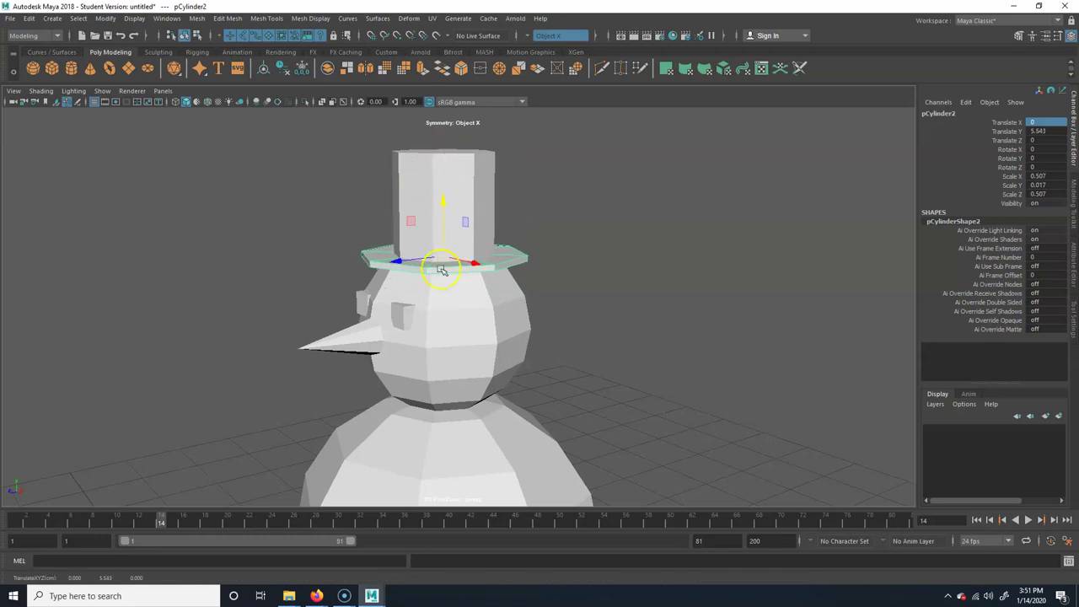
{"action": "left_click_drag", "start_coordinate": [445, 257], "coordinate": [469, 263]}
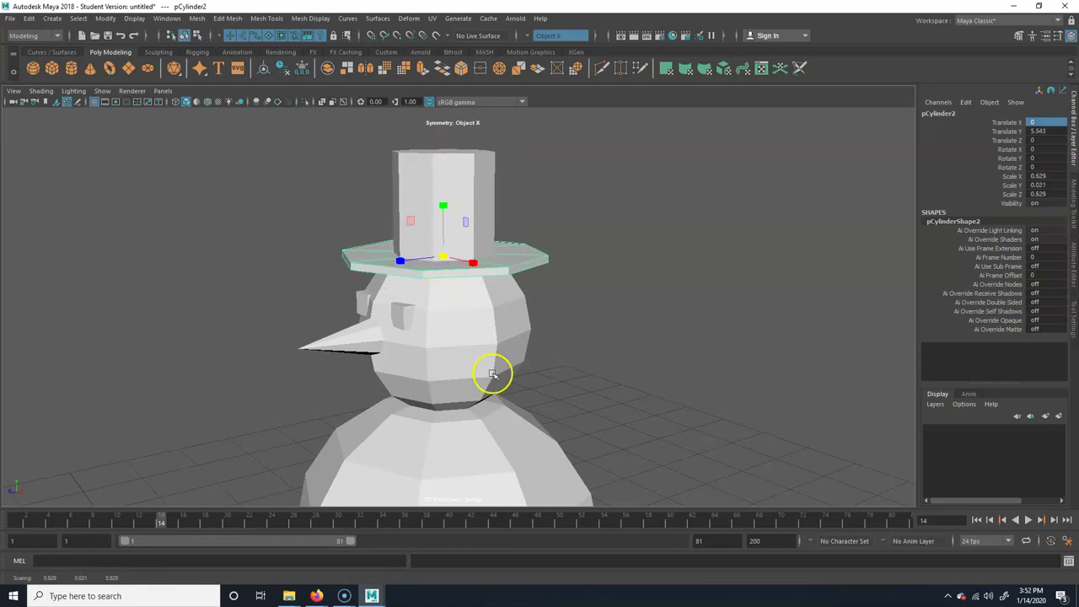
Step: Deselect the brim and examine the whole snowman with its hat from several angles
{"action": "right_click_drag", "start_coordinate": [636, 321], "coordinate": [267, 352], "text": "alt"}
{"action": "middle_click_drag", "start_coordinate": [554, 384], "coordinate": [498, 186], "text": "alt"}
{"action": "right_click_drag", "start_coordinate": [609, 253], "coordinate": [376, 271], "text": "alt"}
{"action": "left_click_drag", "start_coordinate": [376, 272], "coordinate": [462, 267], "text": "alt"}
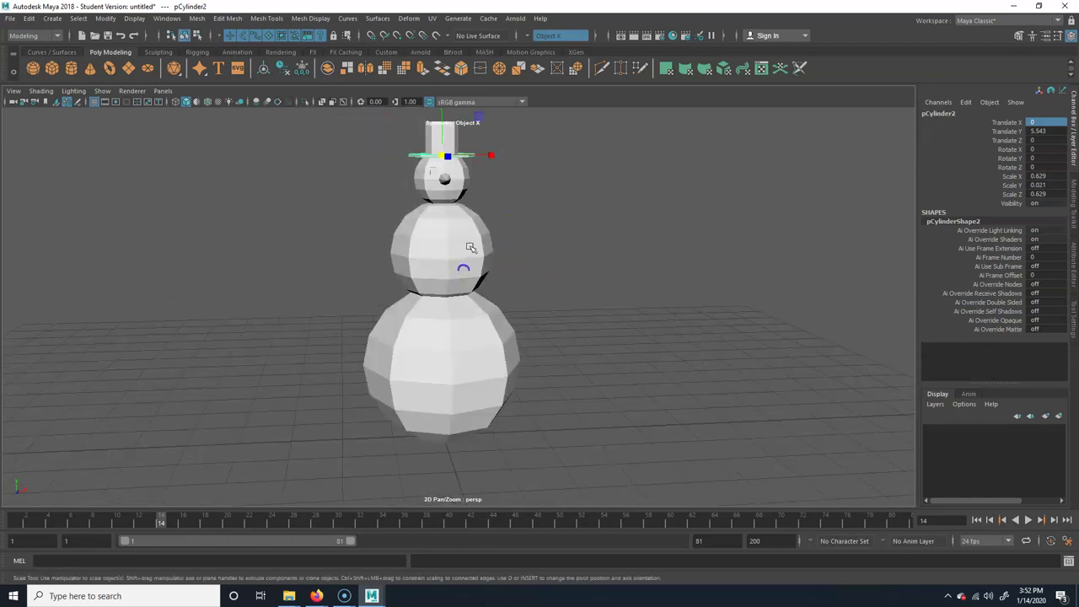
{"action": "middle_click_drag", "start_coordinate": [545, 291], "coordinate": [543, 359], "text": "alt"}
{"action": "left_click_drag", "start_coordinate": [543, 359], "coordinate": [456, 380], "text": "alt"}
{"action": "left_click", "coordinate": [382, 380]}
{"action": "right_click_drag", "start_coordinate": [335, 380], "coordinate": [356, 343], "text": "alt"}
{"action": "middle_click_drag", "start_coordinate": [356, 342], "coordinate": [375, 322], "text": "alt"}
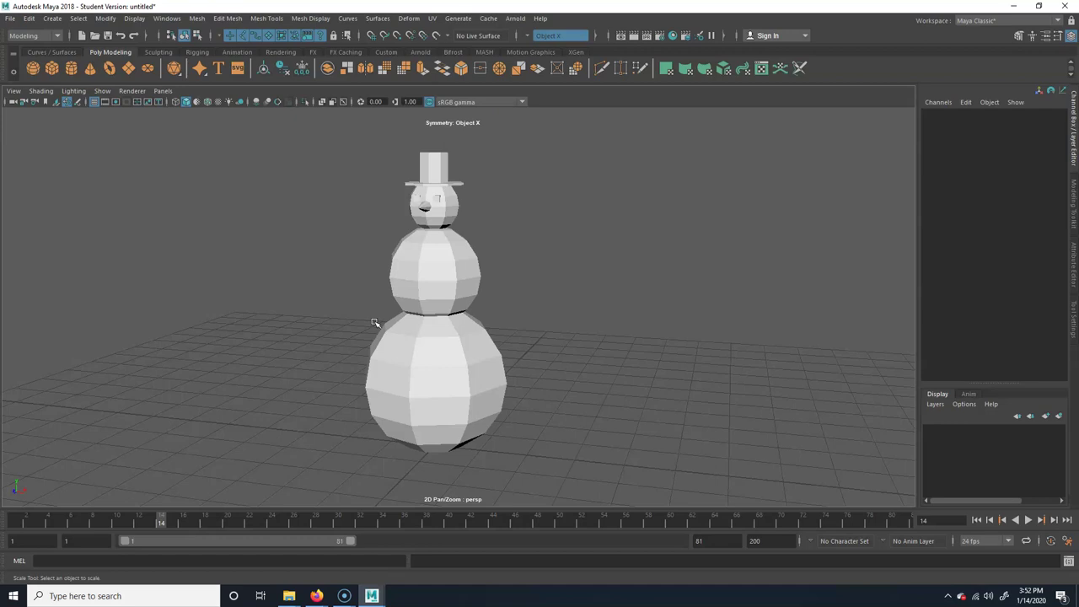
Step: Switch to the Intro 3D Class 01 page in Firefox and find the Assignment 01 (image panels) section
{"action": "left_click", "coordinate": [317, 596]}
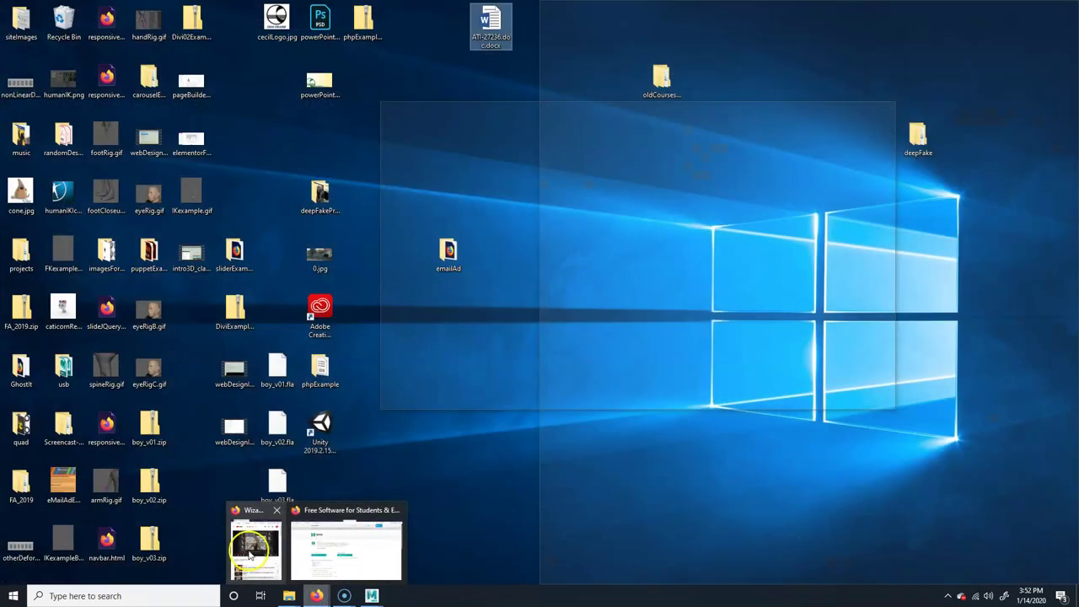
{"action": "left_click", "coordinate": [373, 549]}
{"action": "left_click", "coordinate": [80, 9]}
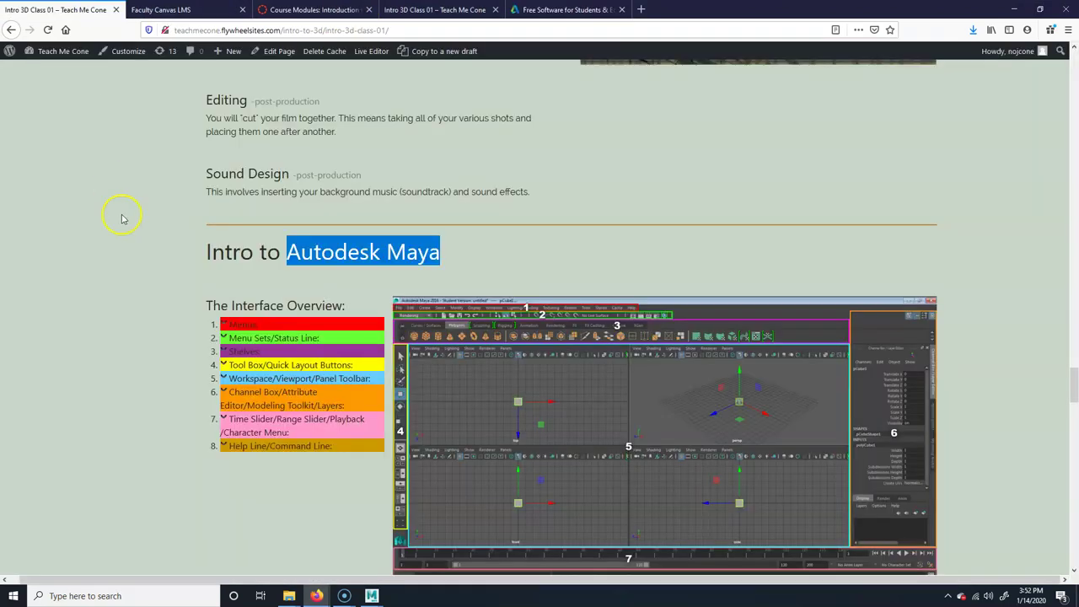
{"action": "scroll", "coordinate": [108, 333], "scroll_direction": "down", "scroll_amount": 20}
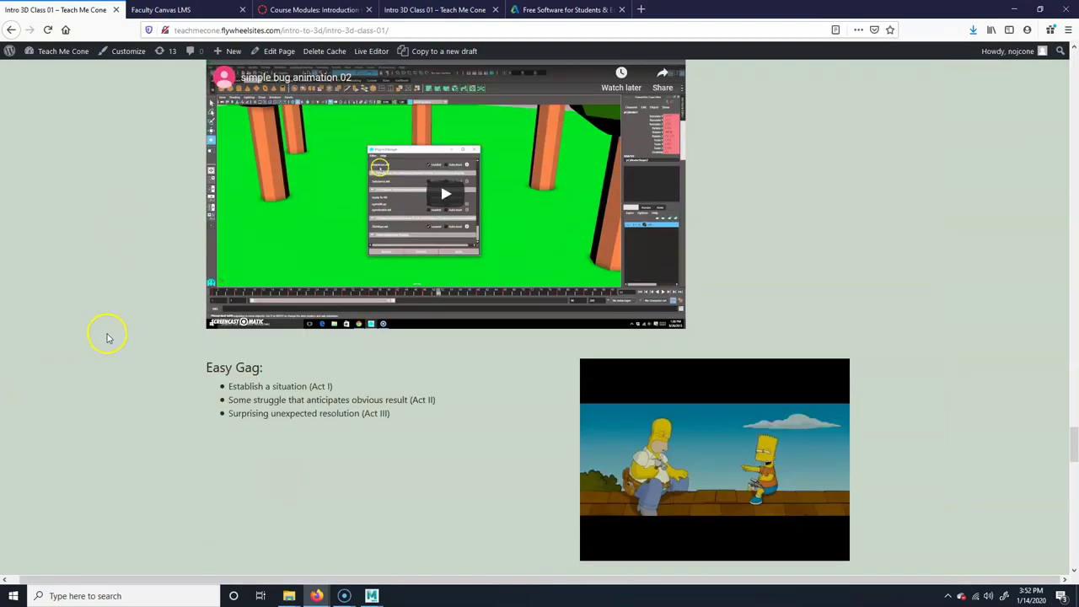
{"action": "scroll", "coordinate": [108, 341], "scroll_direction": "down", "scroll_amount": 3}
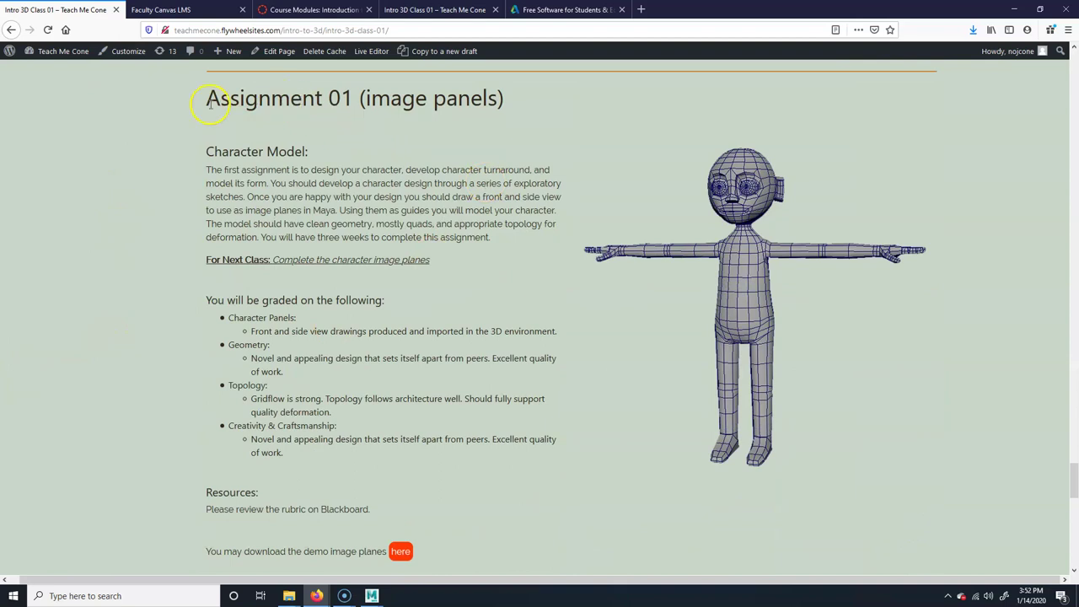
Step: Highlight the Assignment 01 heading and the Character Model description to read the assignment requirements
{"action": "left_click_drag", "start_coordinate": [208, 100], "coordinate": [535, 96]}
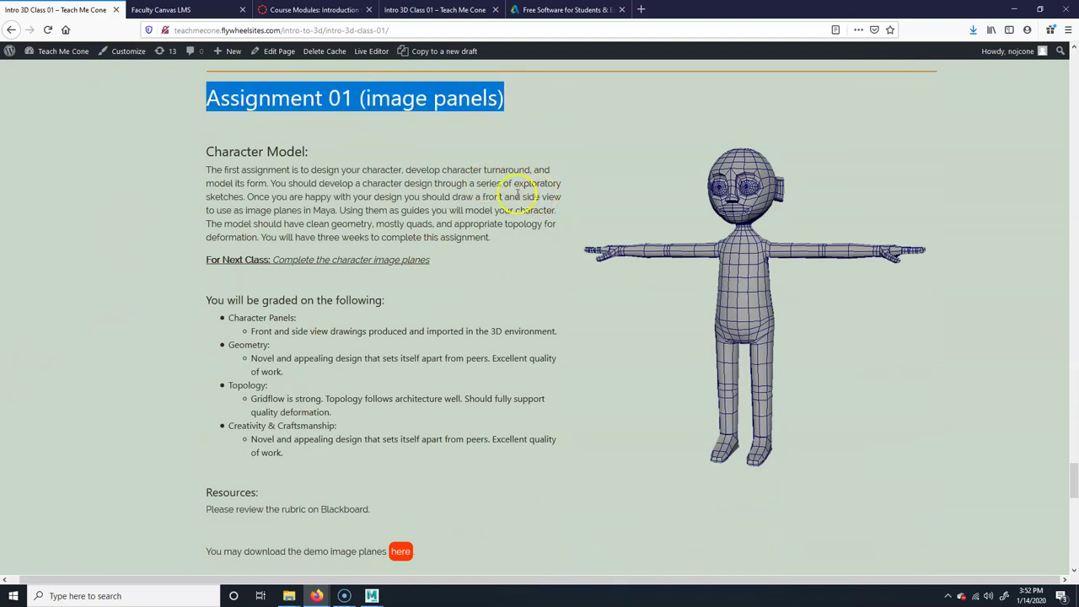
{"action": "left_click", "coordinate": [253, 171]}
{"action": "left_click_drag", "start_coordinate": [204, 155], "coordinate": [537, 244]}
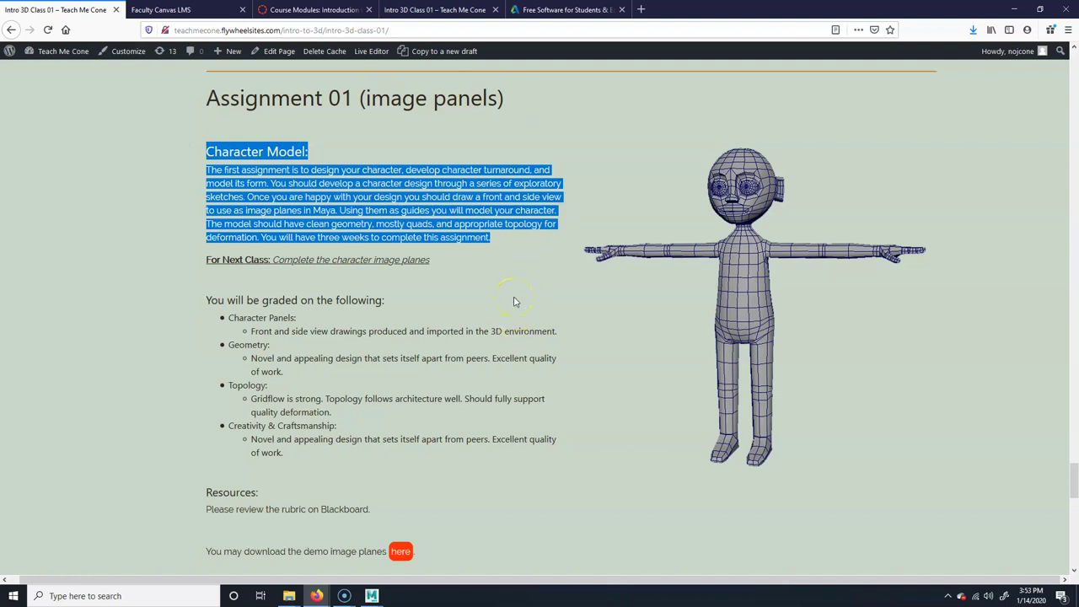
Step: Highlight the "Complete the character image planes" task given for the next class
{"action": "left_click_drag", "start_coordinate": [447, 263], "coordinate": [316, 259]}
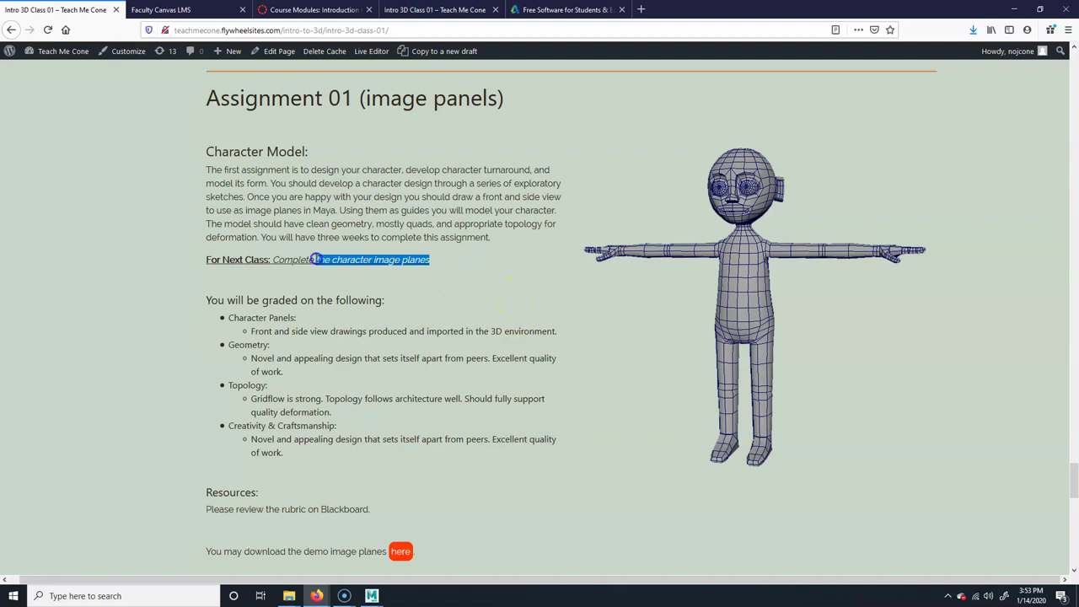
{"action": "left_click", "coordinate": [464, 240]}
{"action": "left_click_drag", "start_coordinate": [452, 259], "coordinate": [331, 264]}
{"action": "left_click", "coordinate": [460, 262]}
{"action": "left_click_drag", "start_coordinate": [447, 263], "coordinate": [334, 264]}
{"action": "left_click", "coordinate": [461, 253]}
{"action": "left_click_drag", "start_coordinate": [451, 263], "coordinate": [332, 259]}
{"action": "left_click", "coordinate": [358, 321]}
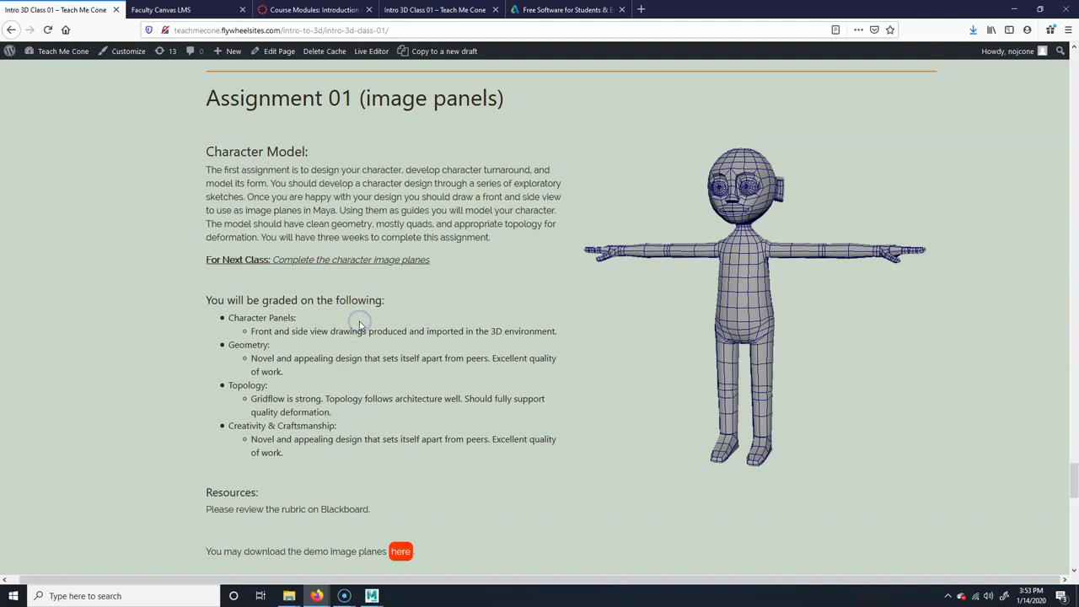
Step: Switch back to Maya and show the snowman in the four-view layout
{"action": "mouse_move", "coordinate": [382, 590]}
{"action": "left_click", "coordinate": [458, 561]}
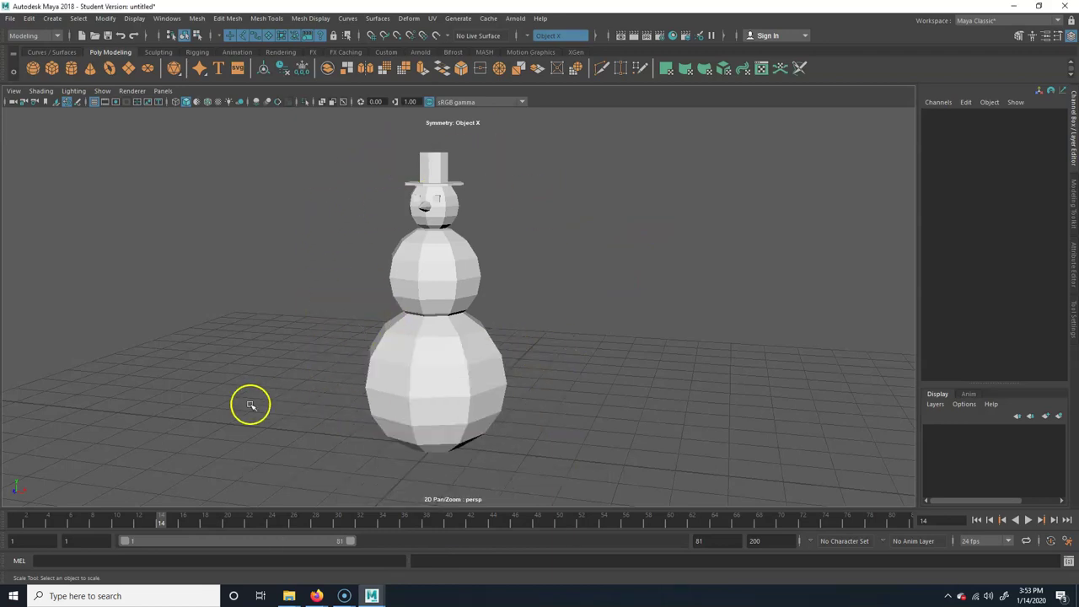
{"action": "key", "text": "space"}
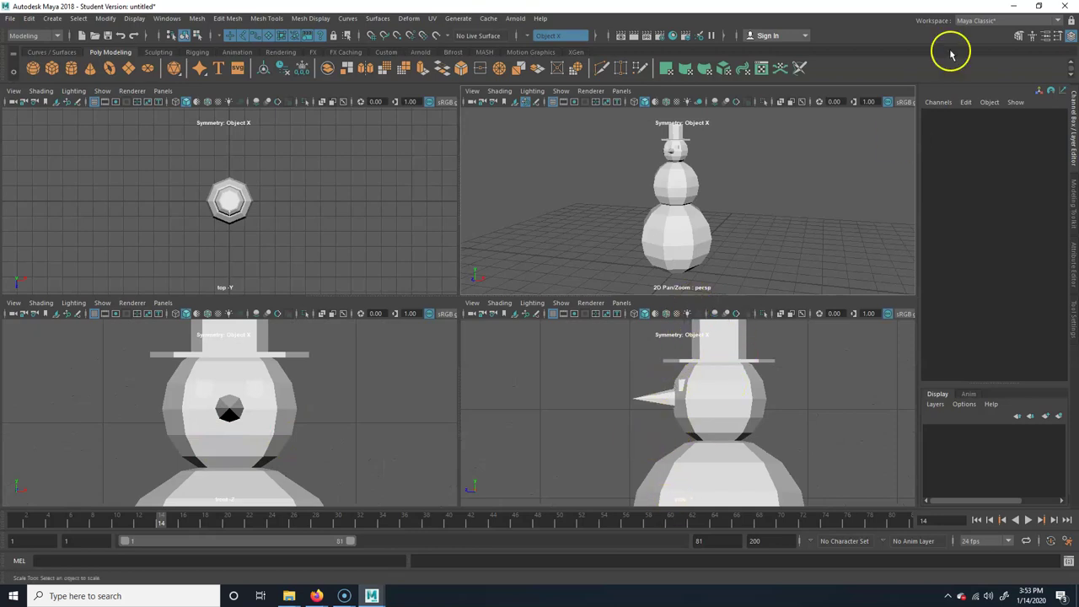
Step: Return to the class page in Firefox and look over the two Cartoon Character Modeling tutorial videos for Assignment 01
{"action": "left_click", "coordinate": [317, 596]}
{"action": "left_click", "coordinate": [331, 550]}
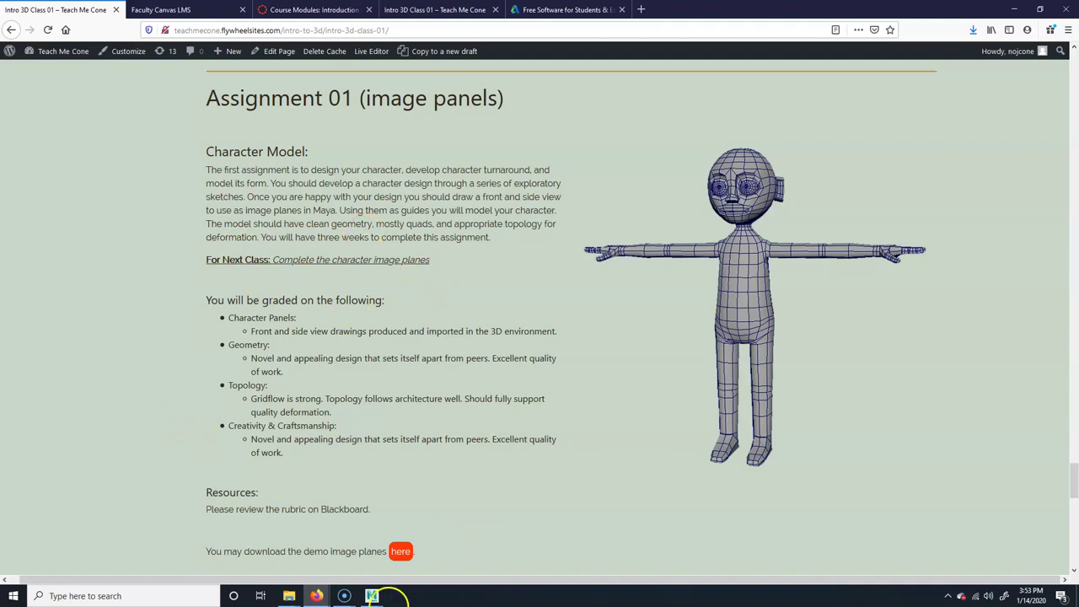
{"action": "scroll", "coordinate": [140, 465], "scroll_direction": "down", "scroll_amount": 5}
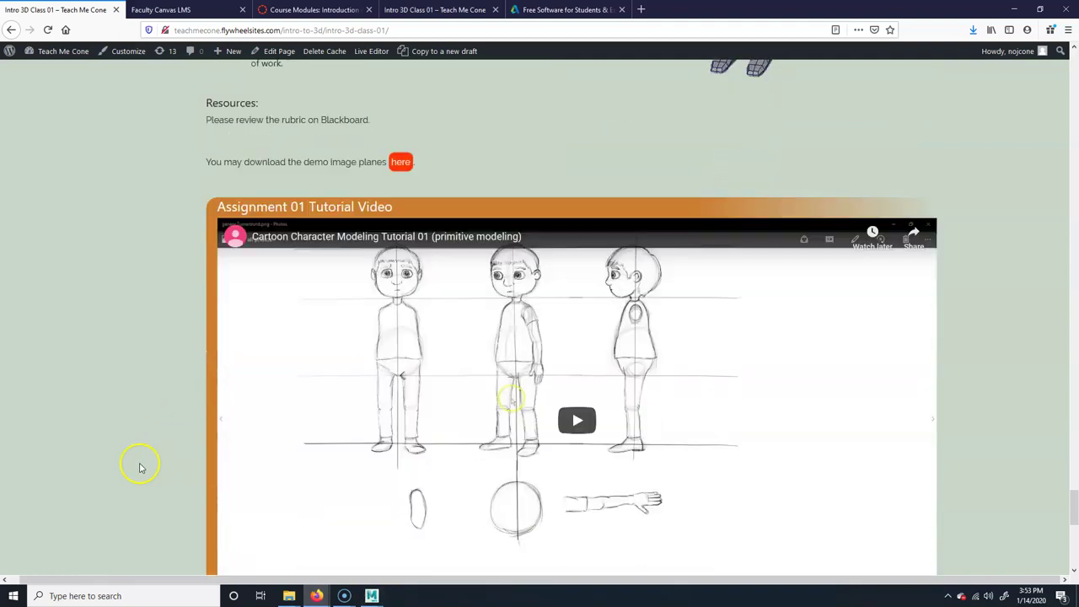
{"action": "scroll", "coordinate": [140, 465], "scroll_direction": "down", "scroll_amount": 2}
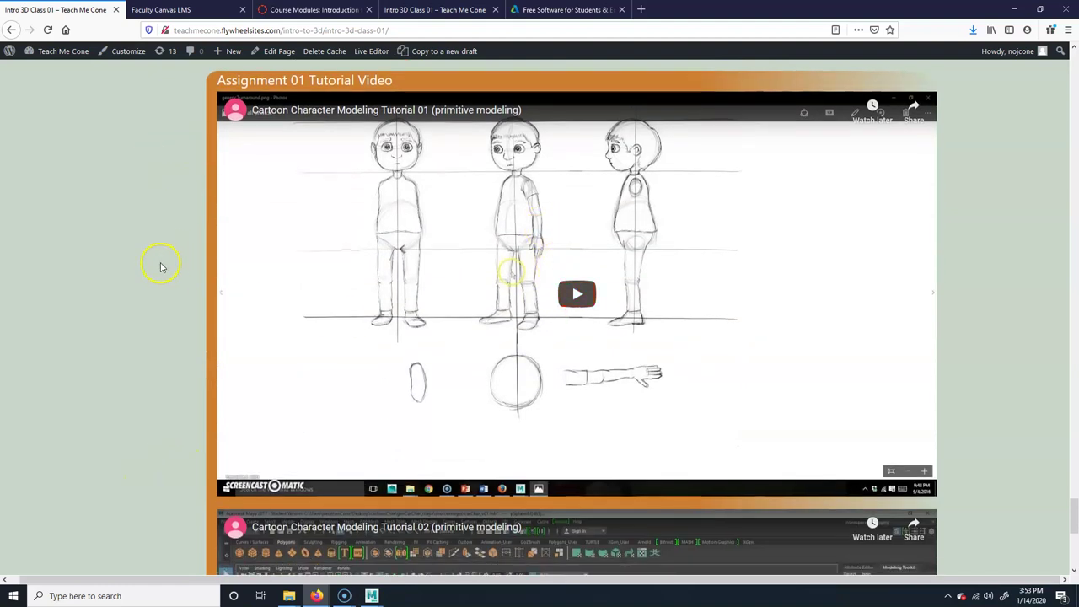
{"action": "scroll", "coordinate": [161, 267], "scroll_direction": "up", "scroll_amount": 2}
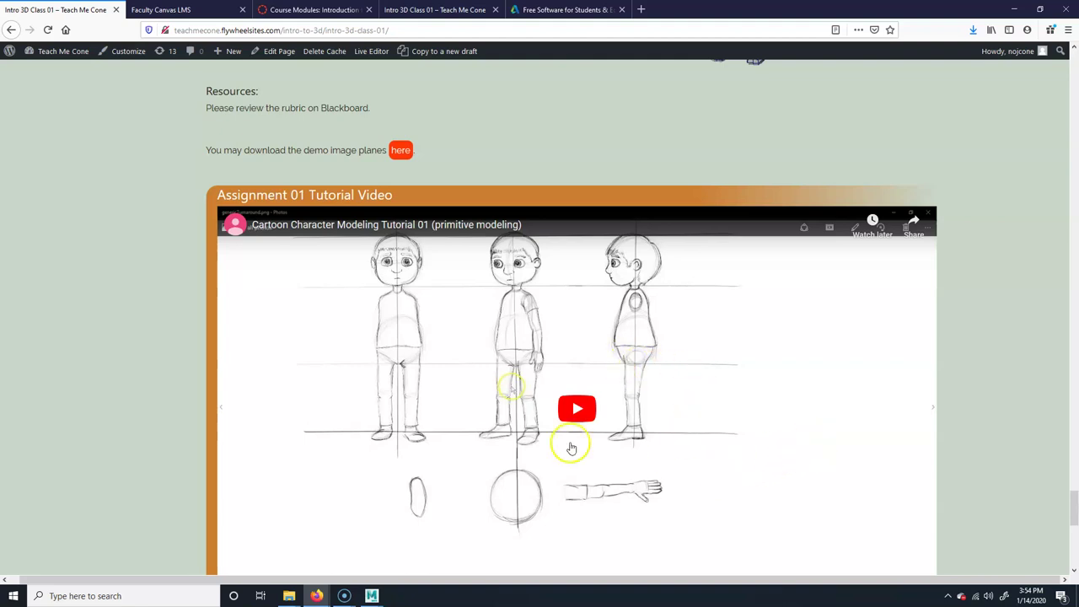
{"action": "scroll", "coordinate": [568, 361], "scroll_direction": "down", "scroll_amount": 2}
{"action": "scroll", "coordinate": [567, 360], "scroll_direction": "down", "scroll_amount": 6}
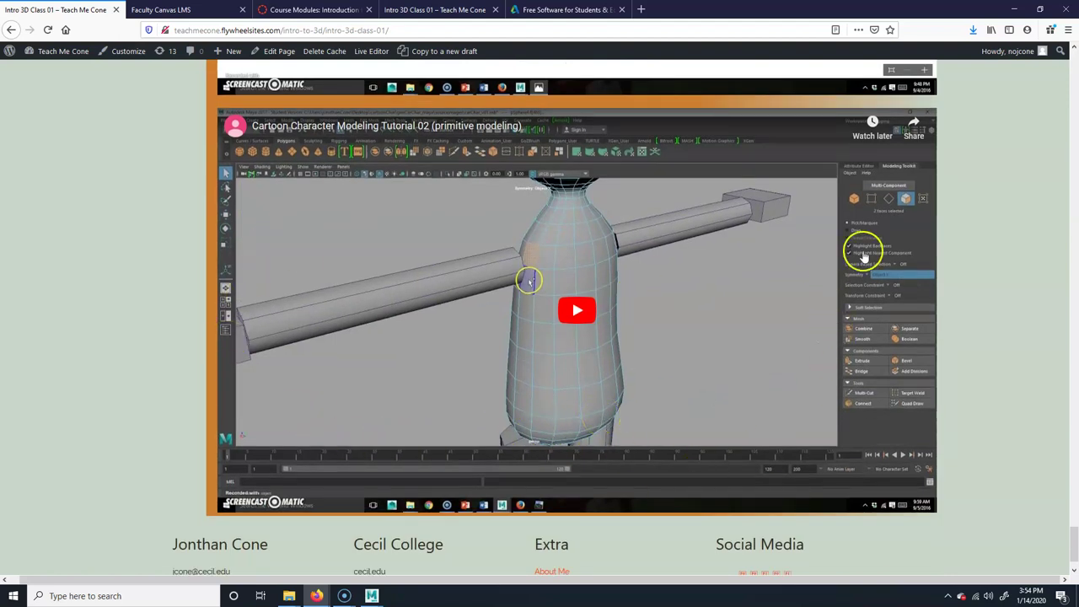
{"action": "scroll", "coordinate": [382, 368], "scroll_direction": "up", "scroll_amount": 3}
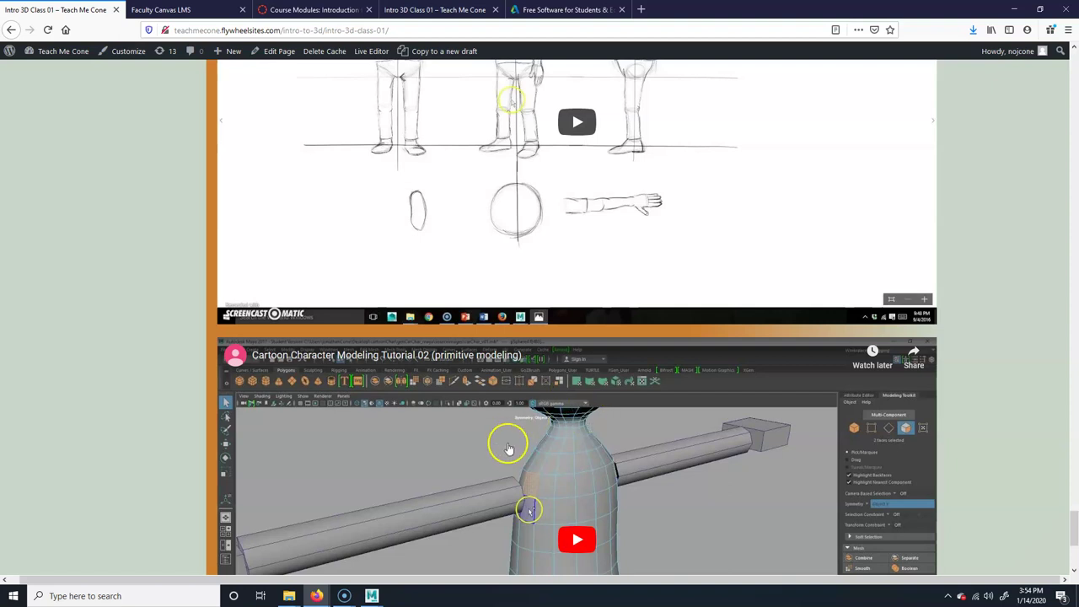
{"action": "mouse_move", "coordinate": [358, 594]}
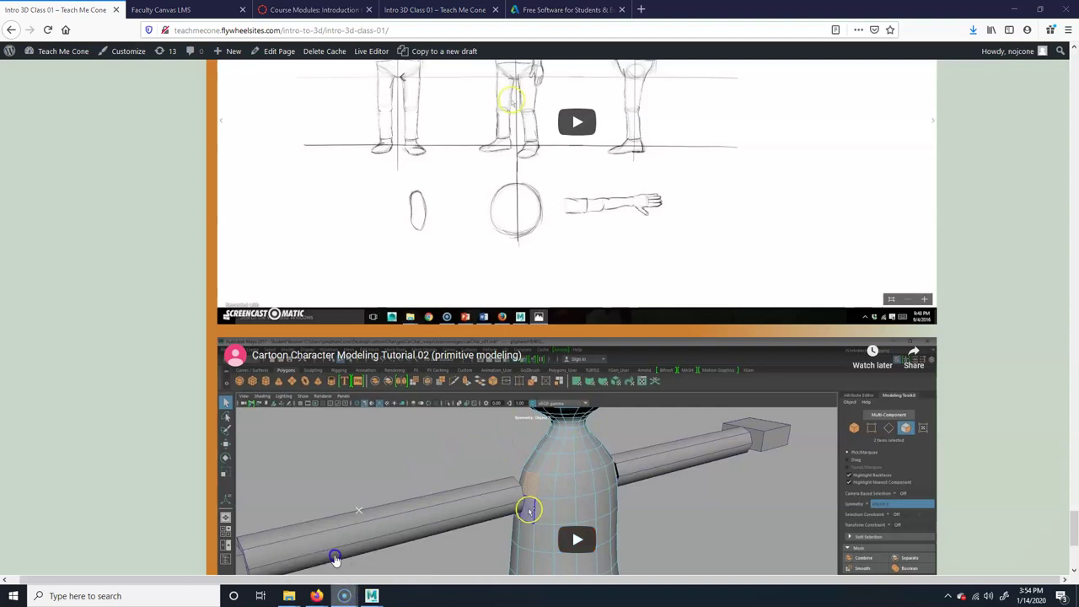